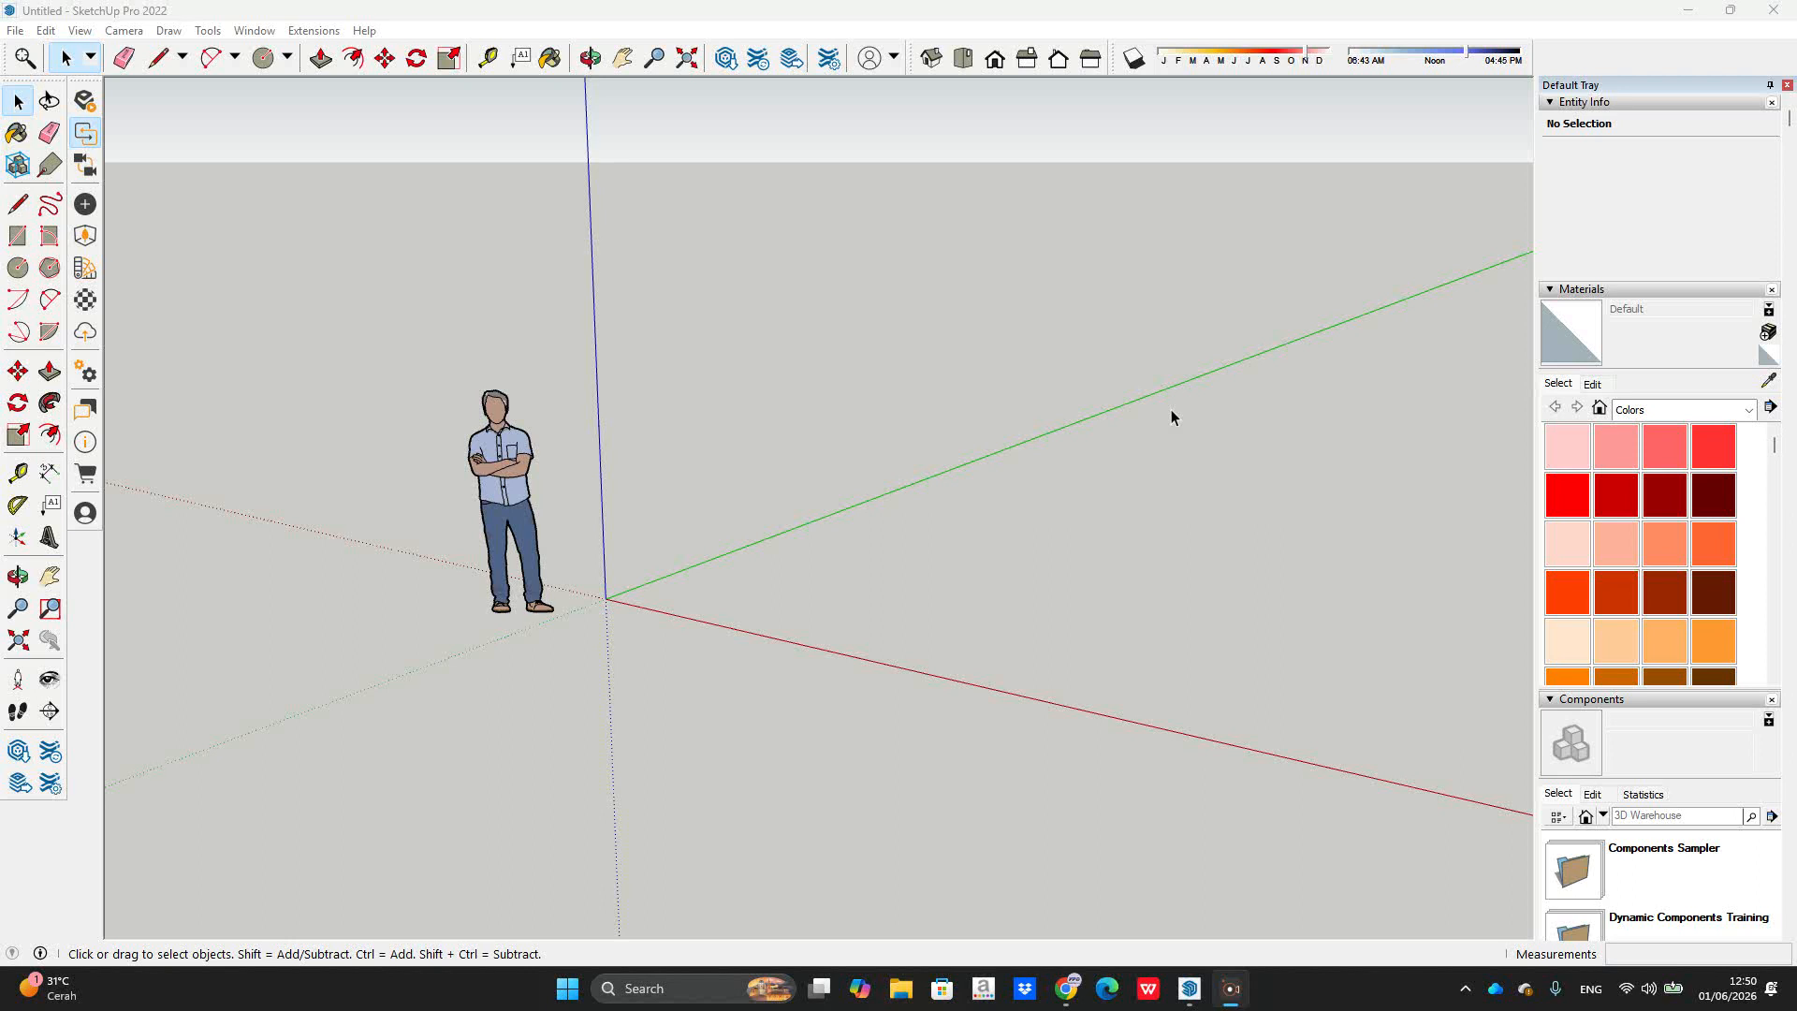
Step: Draw a rectangle on the ground and push/pull it up into a long box
{"action": "scroll", "coordinate": [935, 594], "scroll_direction": "up", "scroll_amount": 2}
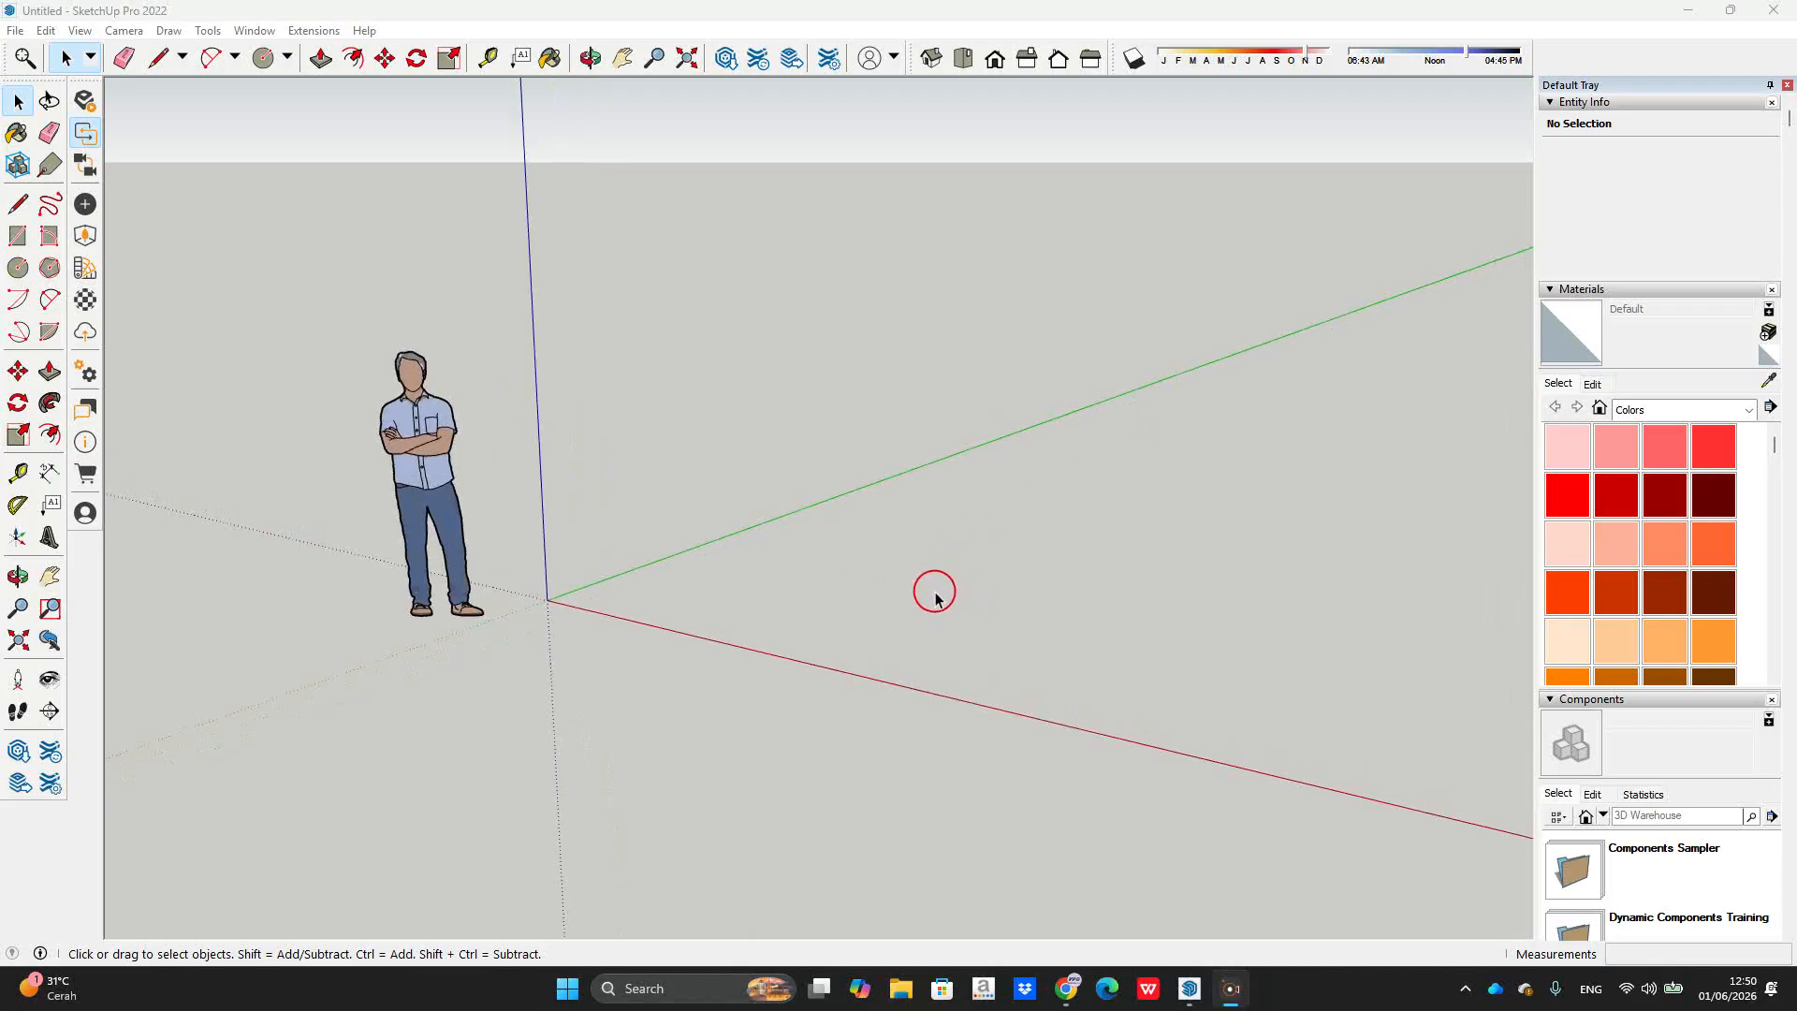
{"action": "middle_click_drag", "start_coordinate": [884, 576], "coordinate": [1055, 594]}
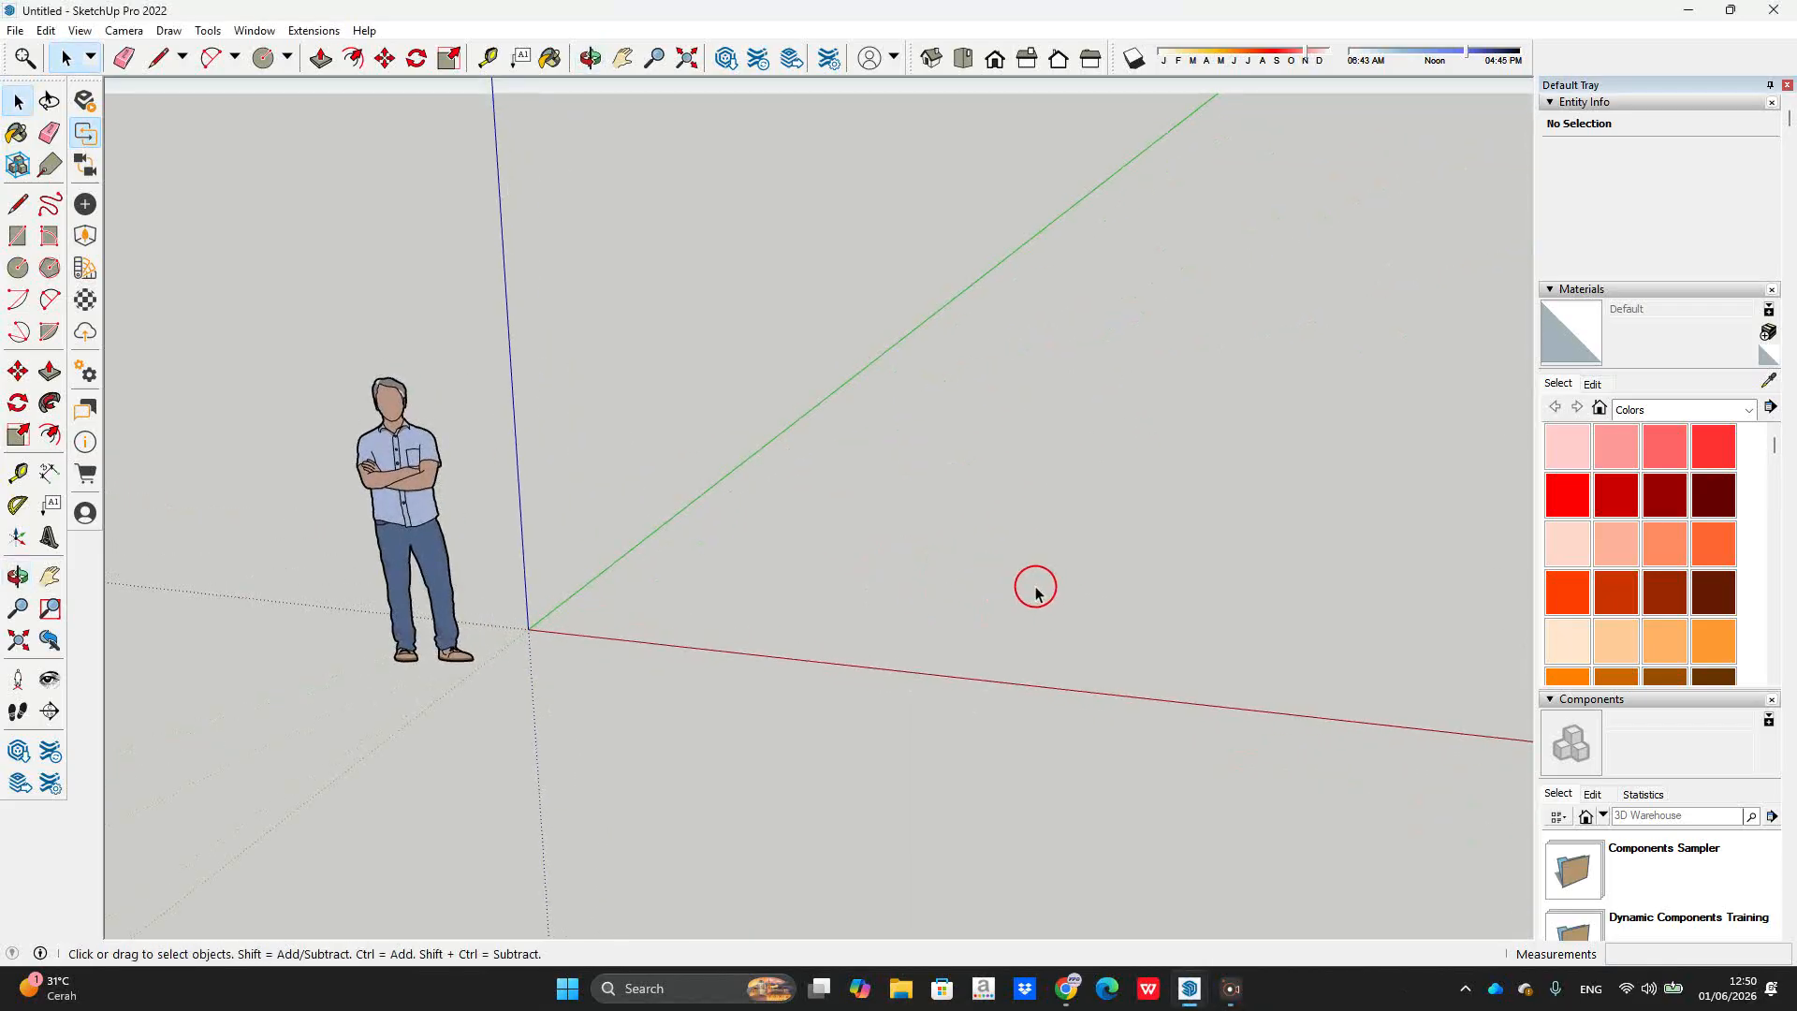
{"action": "middle_click_drag", "start_coordinate": [1036, 592], "coordinate": [1046, 571]}
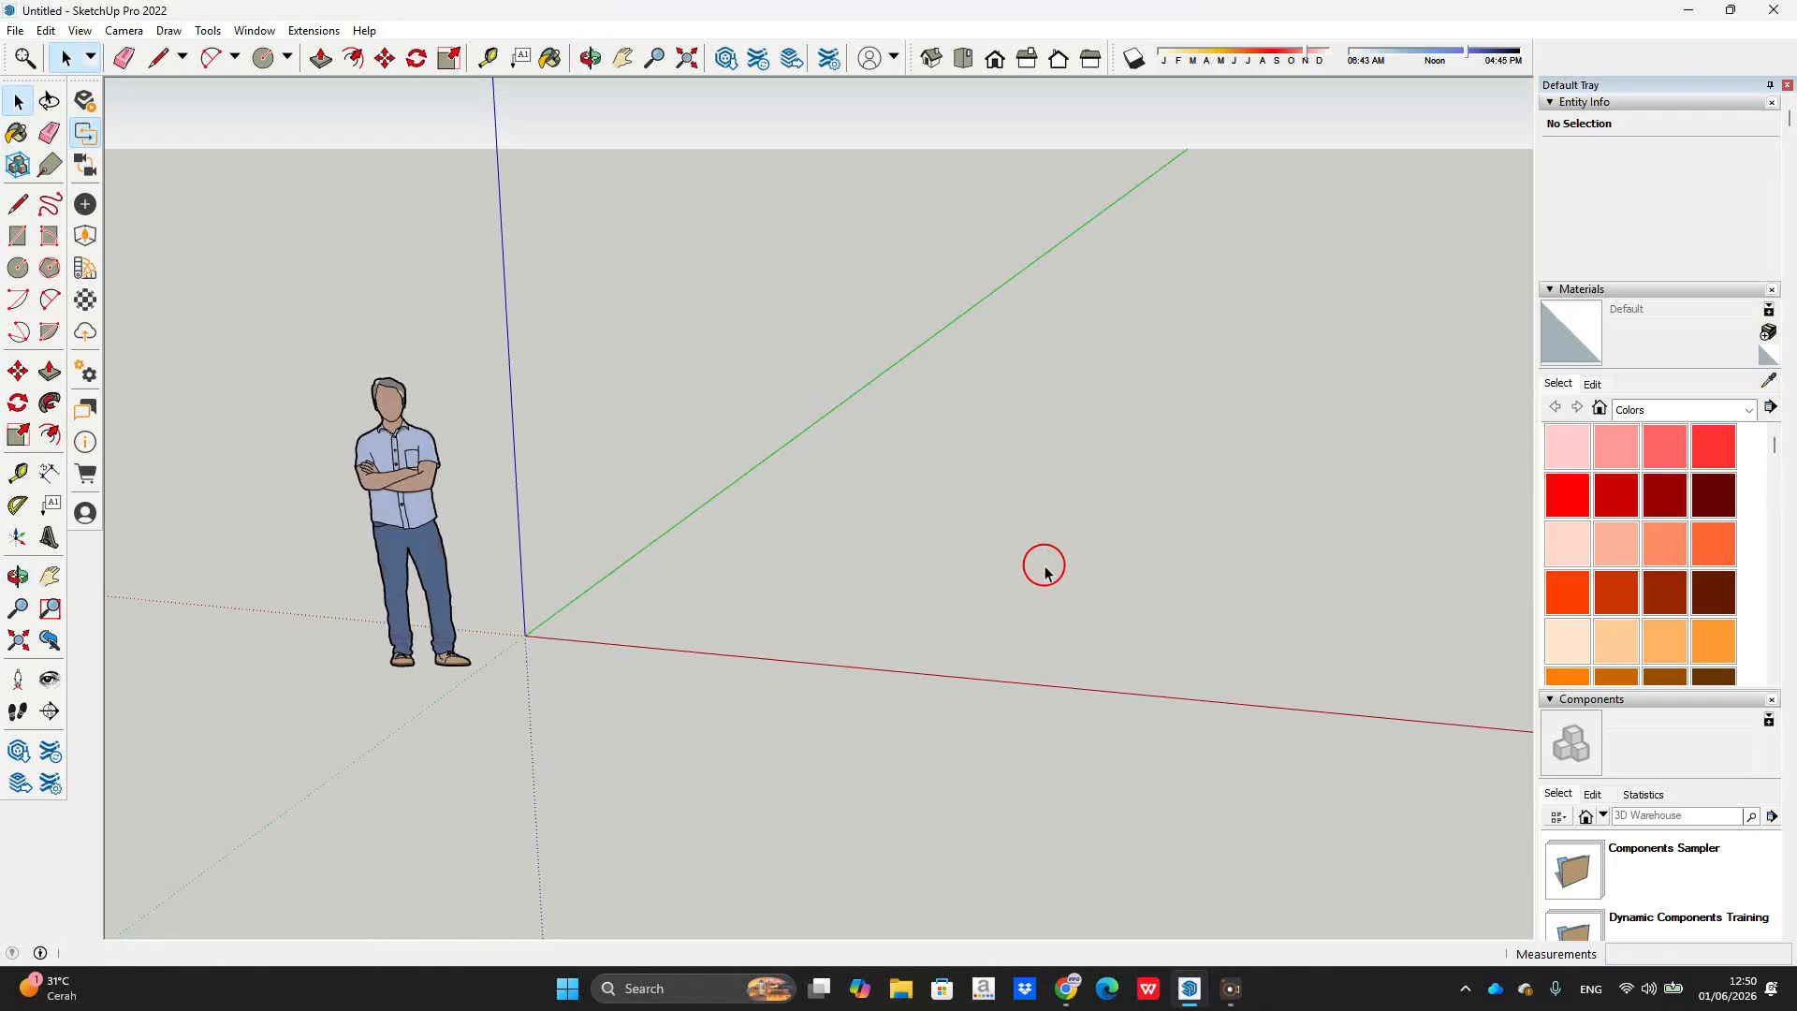
{"action": "middle_click_drag", "start_coordinate": [870, 530], "coordinate": [905, 541]}
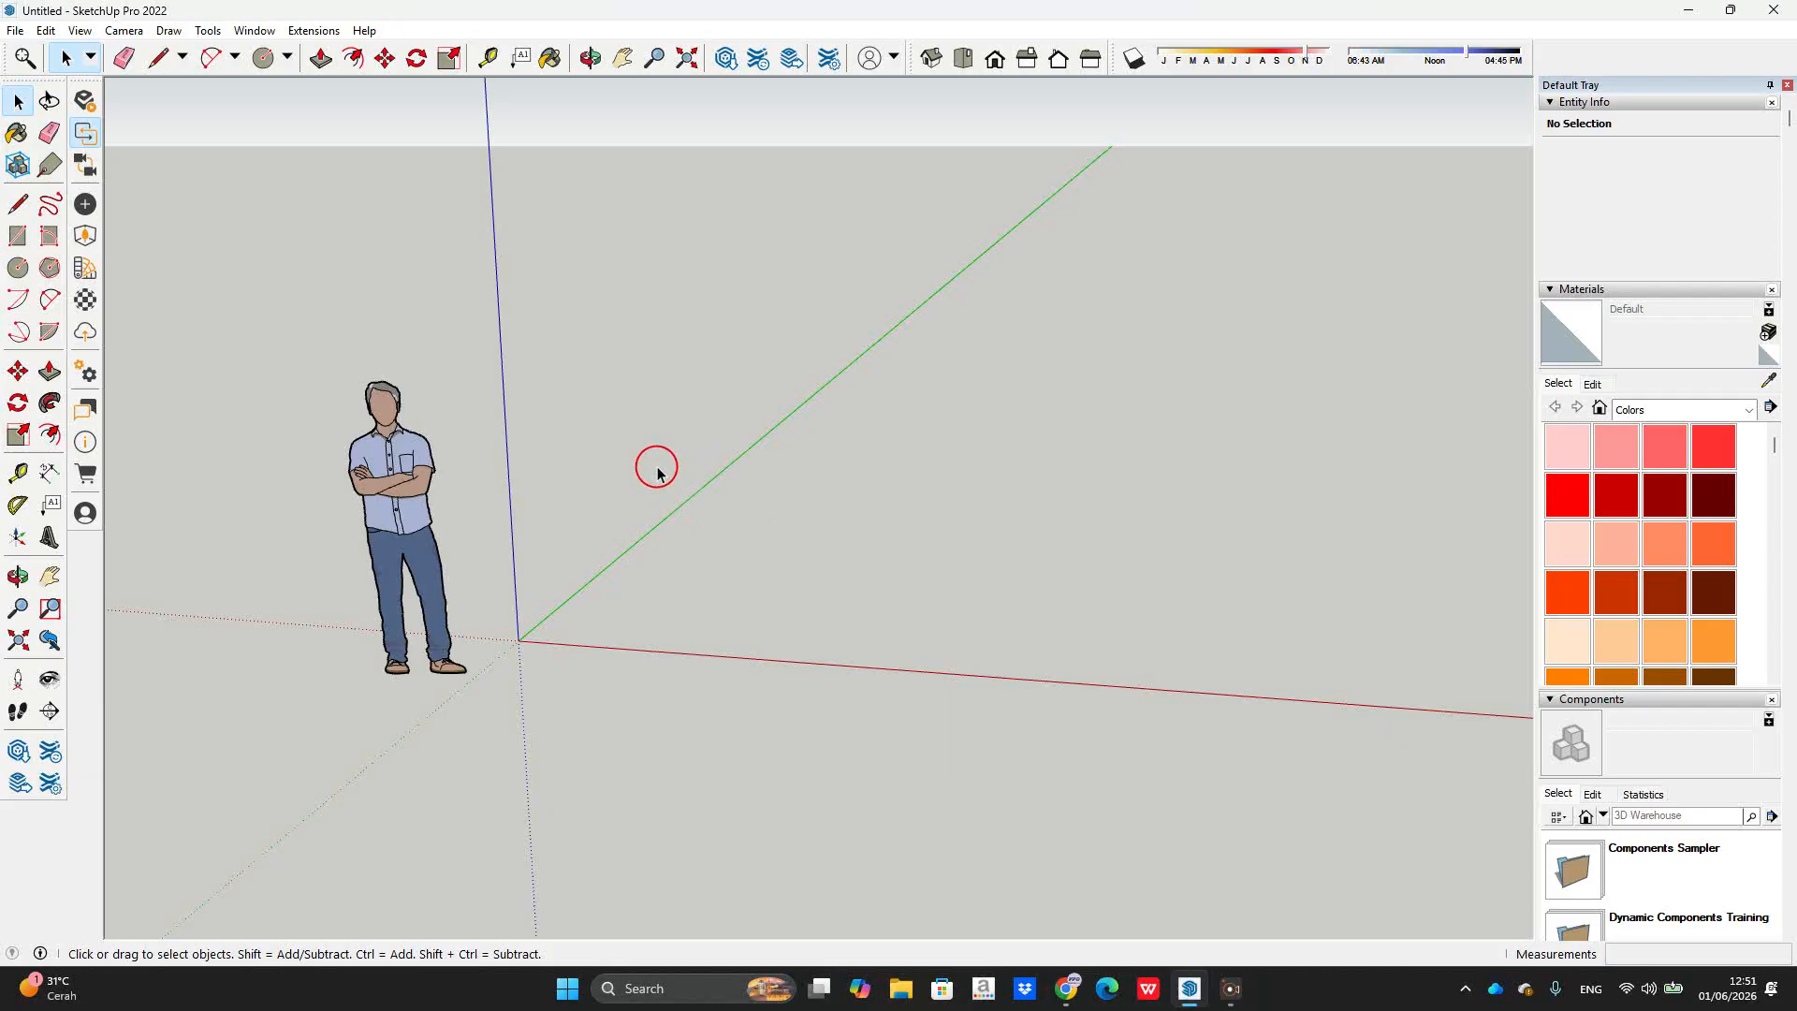
{"action": "scroll", "coordinate": [744, 519], "scroll_direction": "up", "scroll_amount": 2}
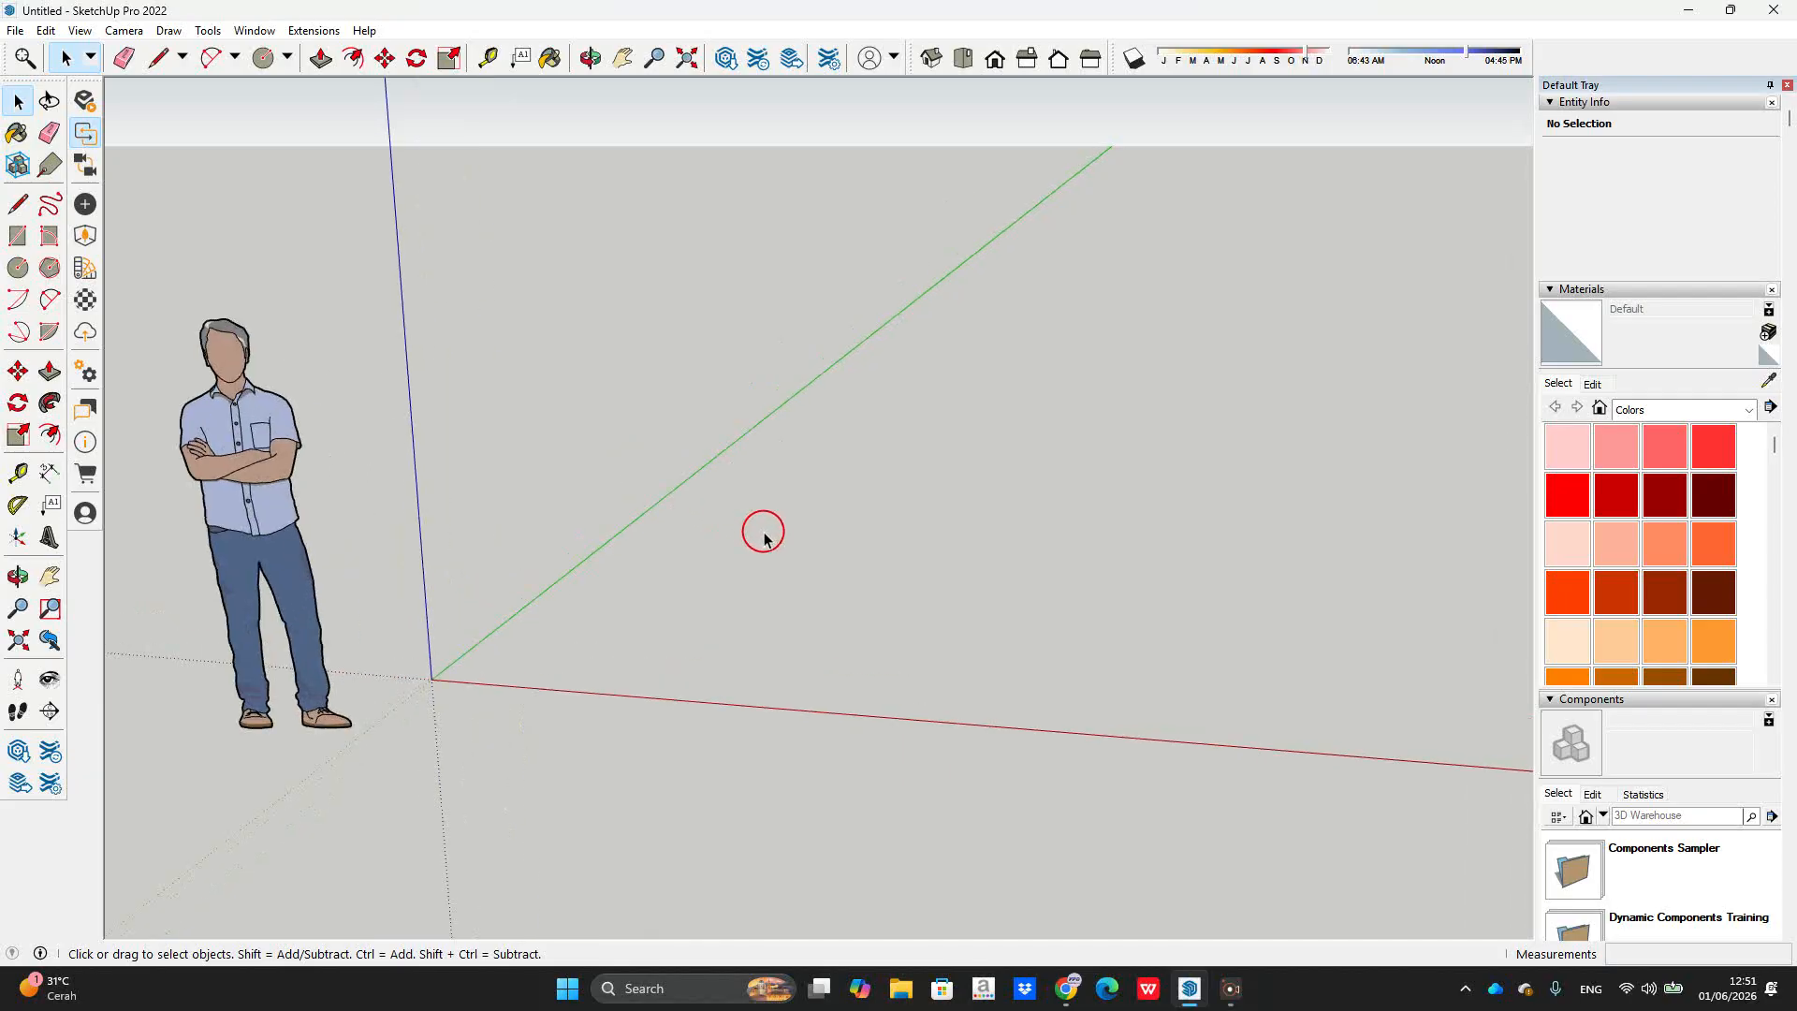
{"action": "key", "text": "r"}
{"action": "left_click", "coordinate": [730, 497]}
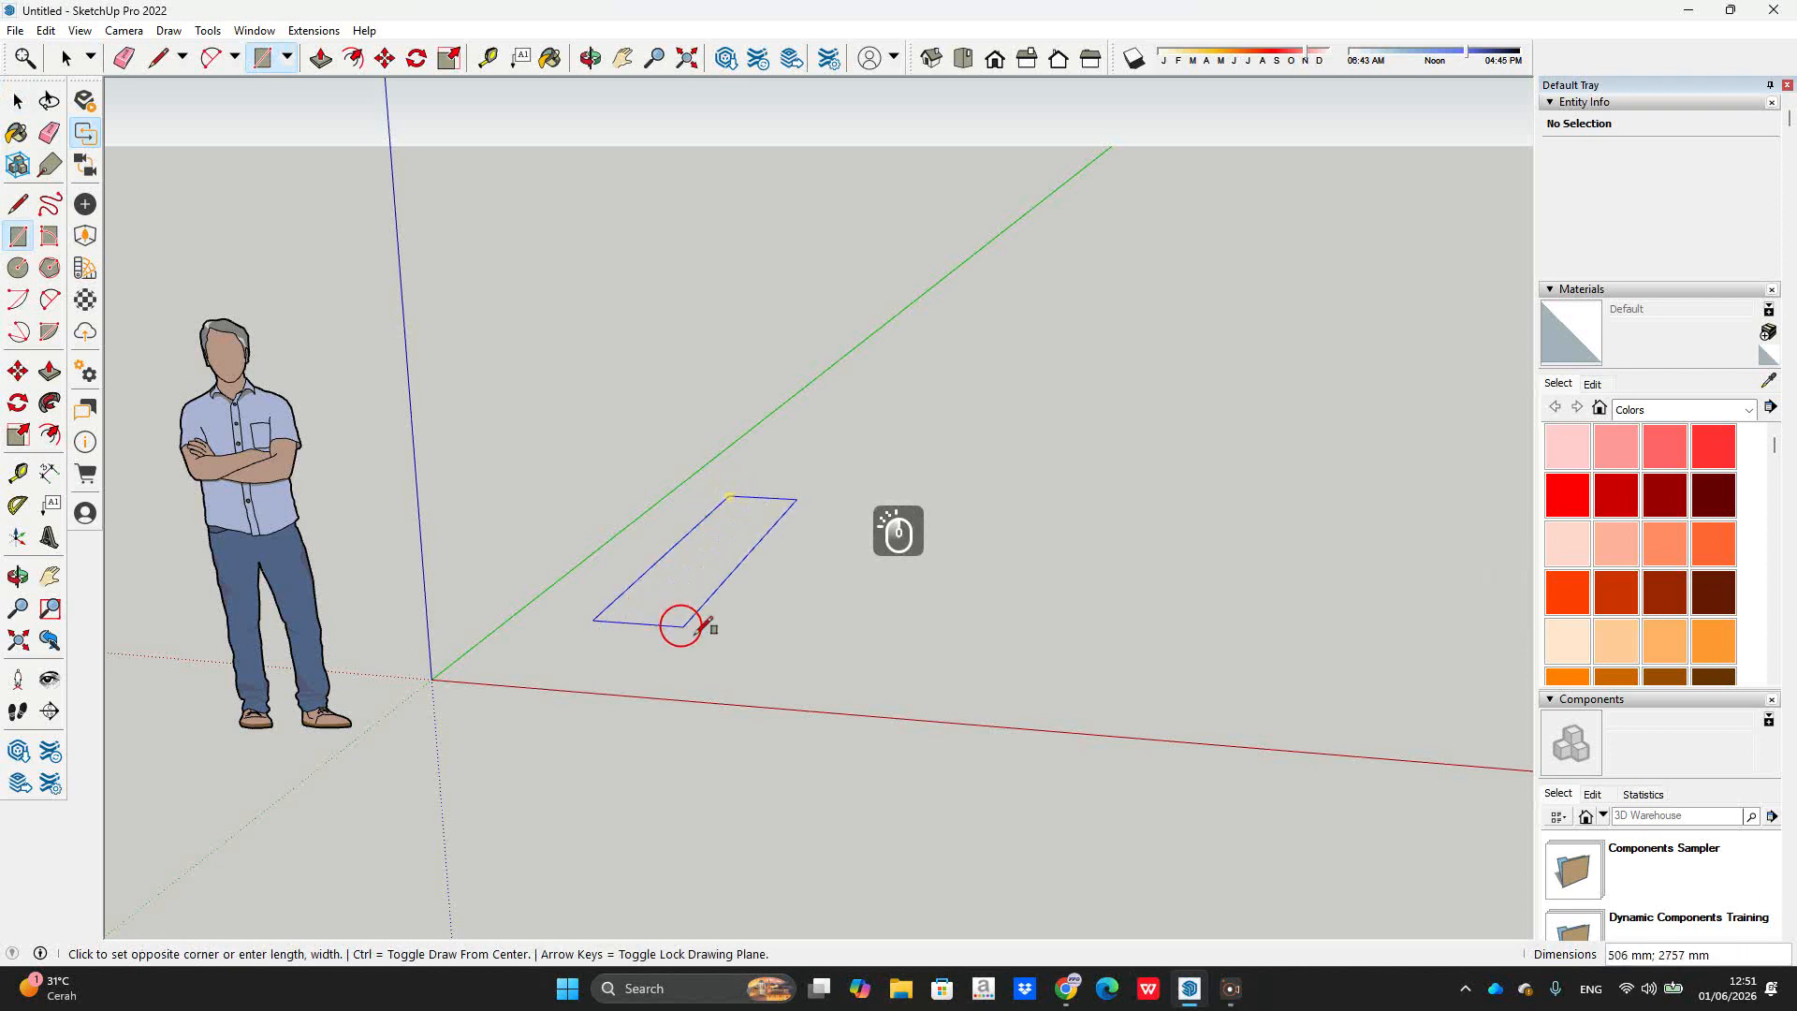
{"action": "left_click", "coordinate": [783, 660]}
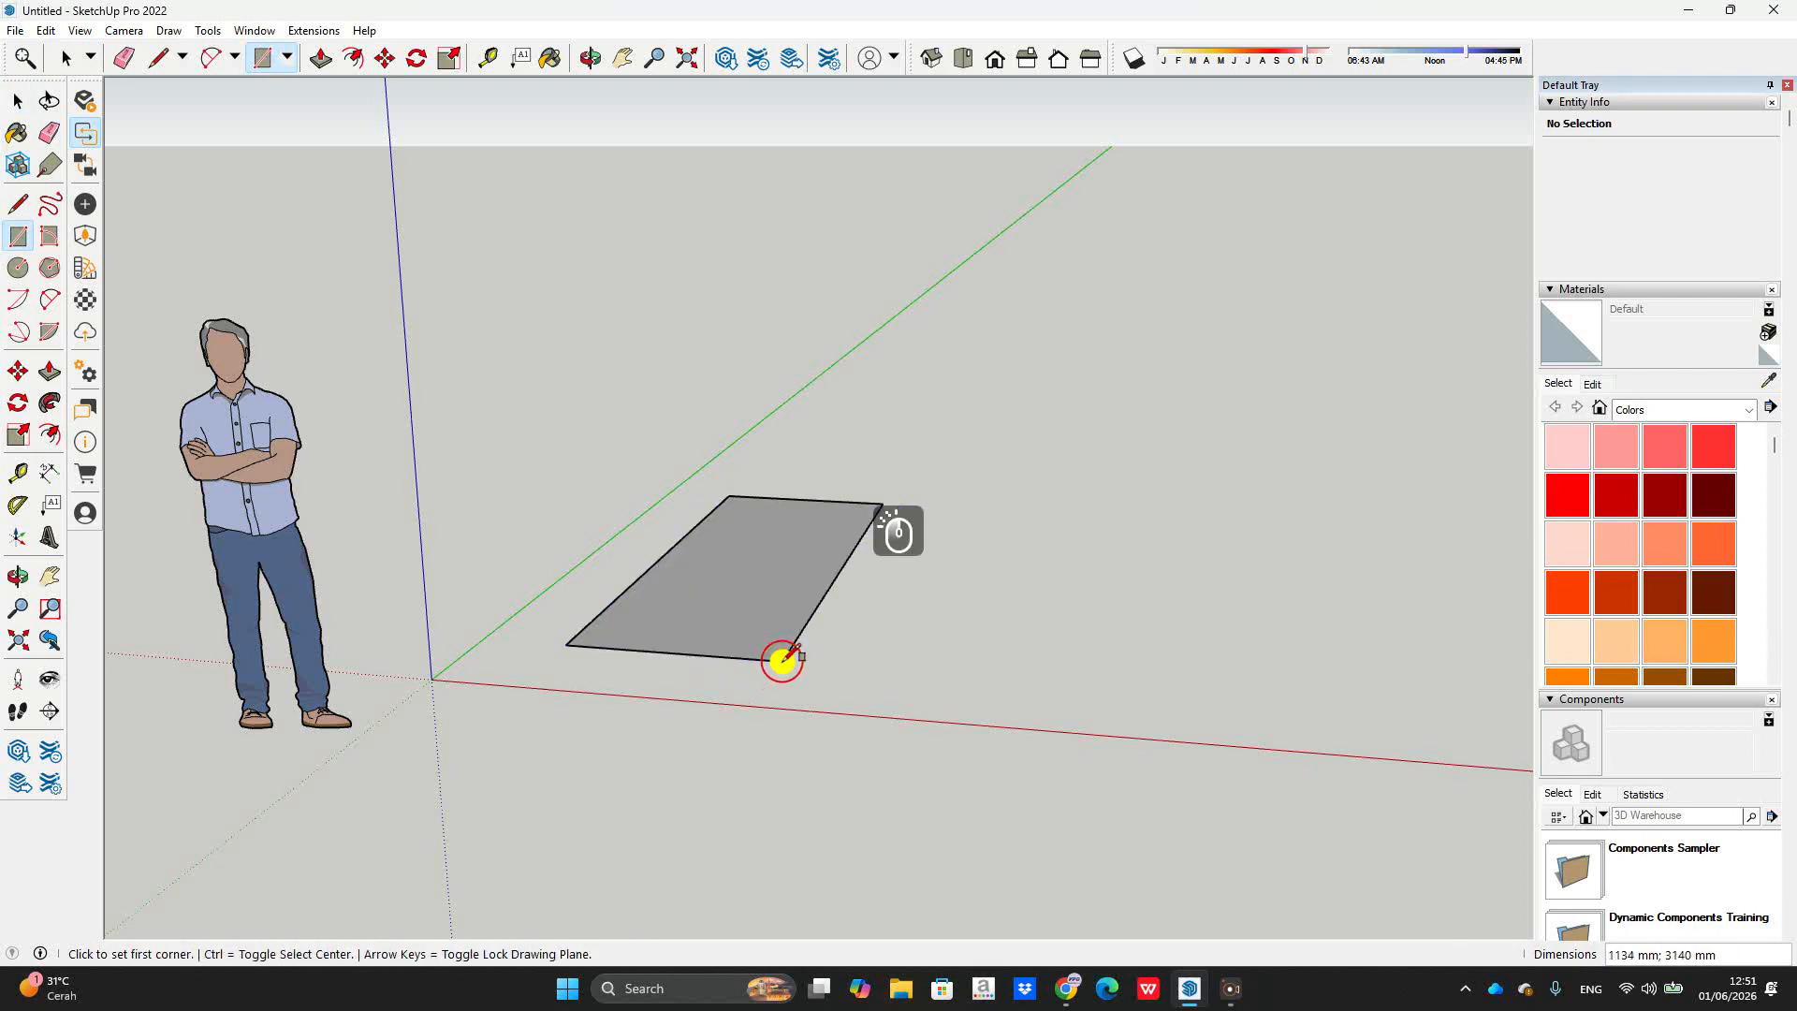
{"action": "key", "text": "p"}
{"action": "left_click", "coordinate": [780, 618]}
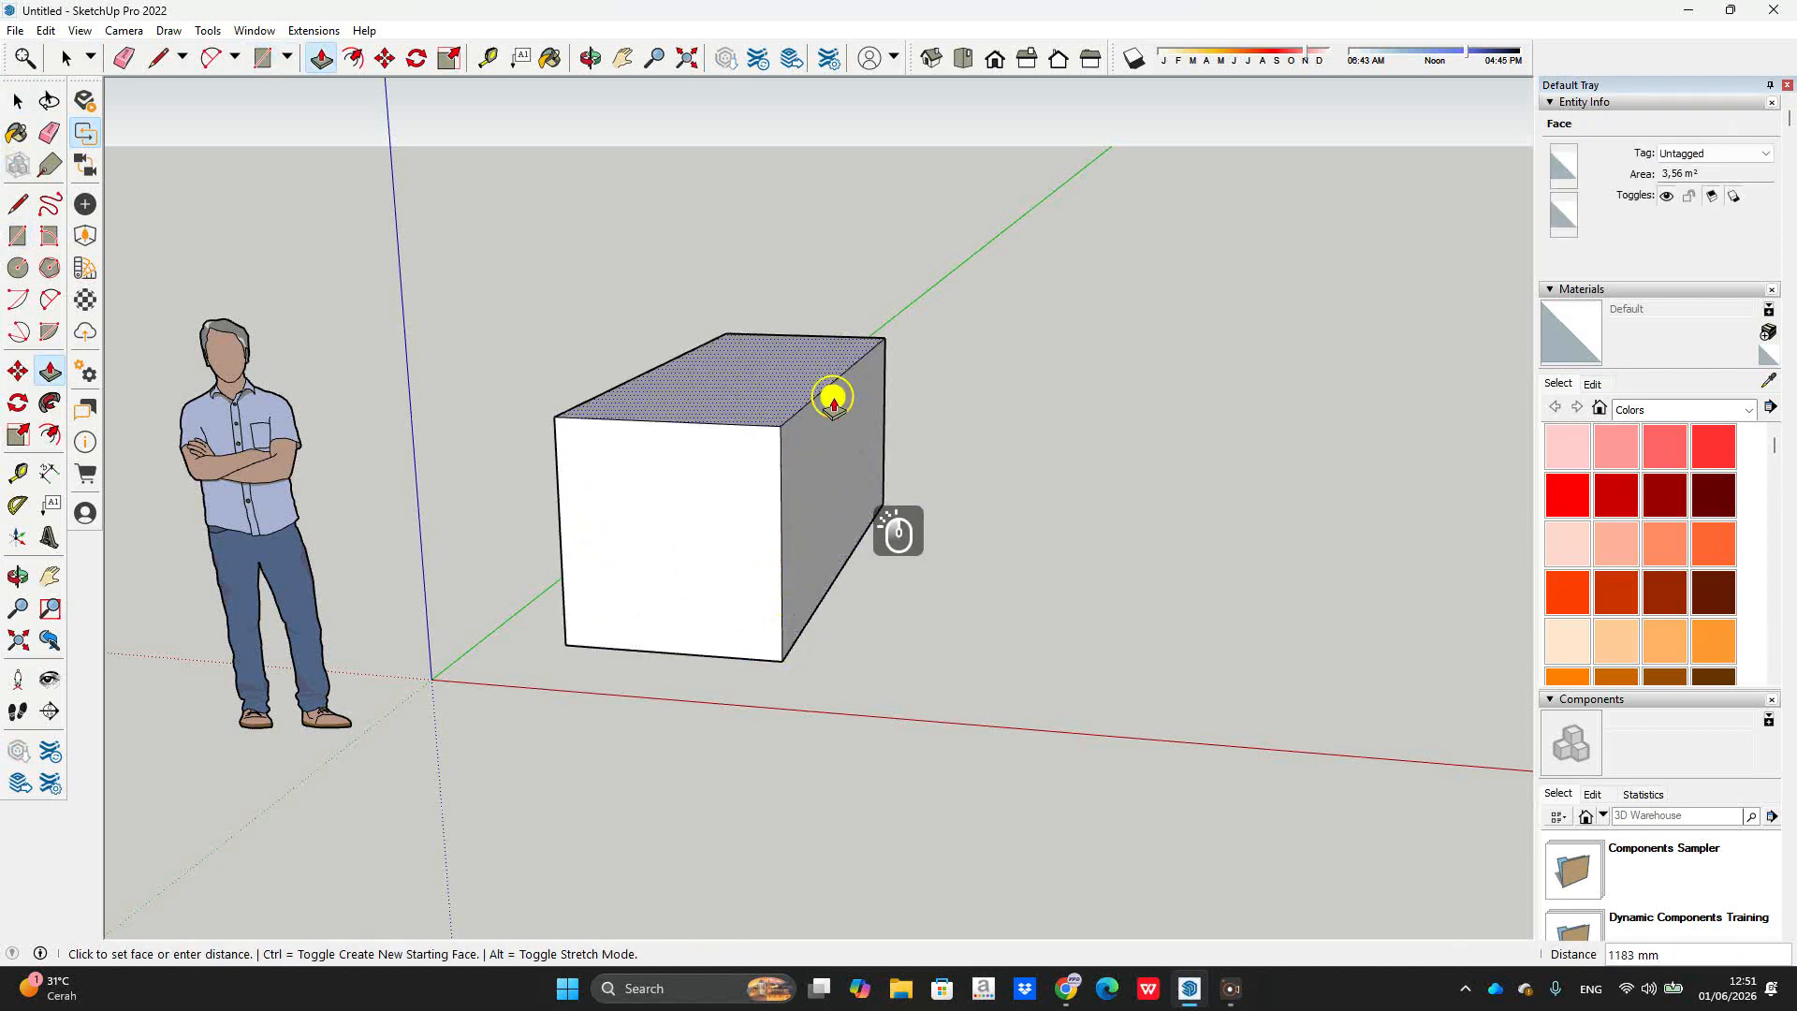
{"action": "left_click", "coordinate": [831, 393]}
{"action": "key", "text": "space"}
Step: Draw a circle beside the box and pull it up into a cylinder of similar height
{"action": "middle_click_drag", "start_coordinate": [1086, 505], "coordinate": [803, 429]}
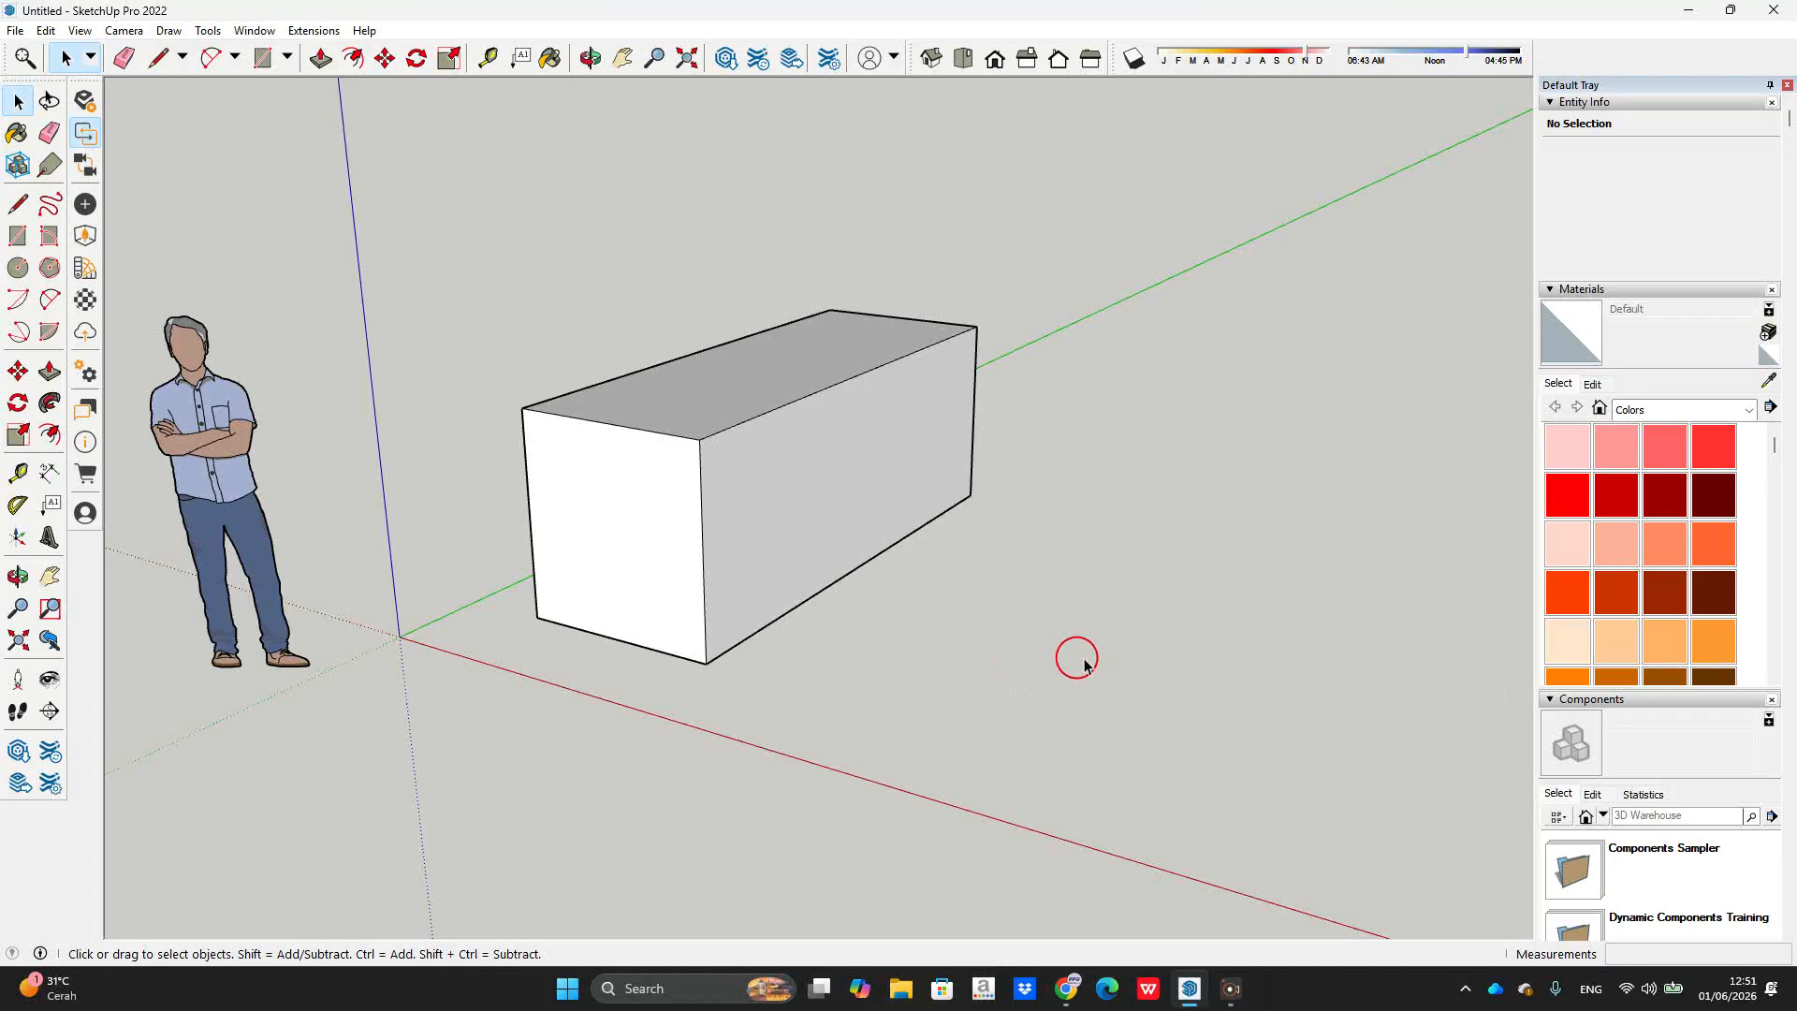
{"action": "key", "text": "l"}
{"action": "key", "text": "c"}
{"action": "left_click", "coordinate": [1024, 661]}
{"action": "left_click", "coordinate": [1105, 670]}
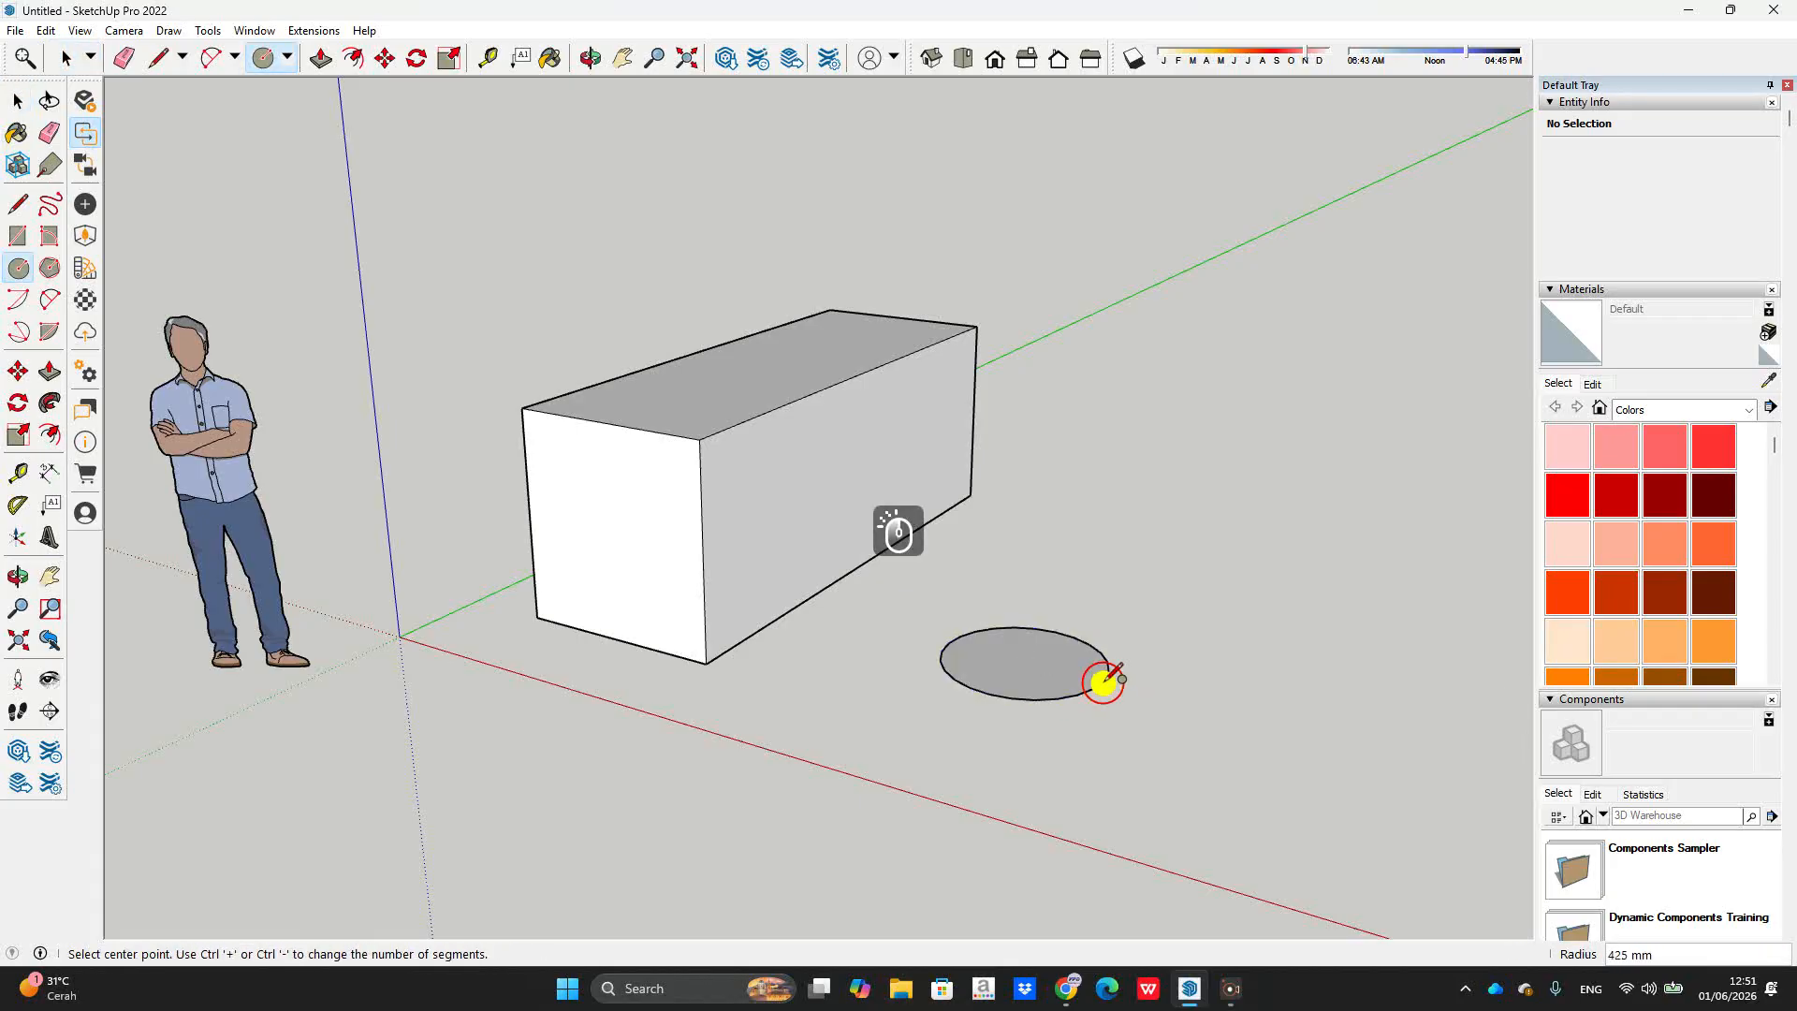
{"action": "key", "text": "p"}
{"action": "left_click_drag", "start_coordinate": [1069, 670], "coordinate": [1104, 409]}
{"action": "key", "text": "space"}
{"action": "middle_click_drag", "start_coordinate": [970, 497], "coordinate": [872, 534]}
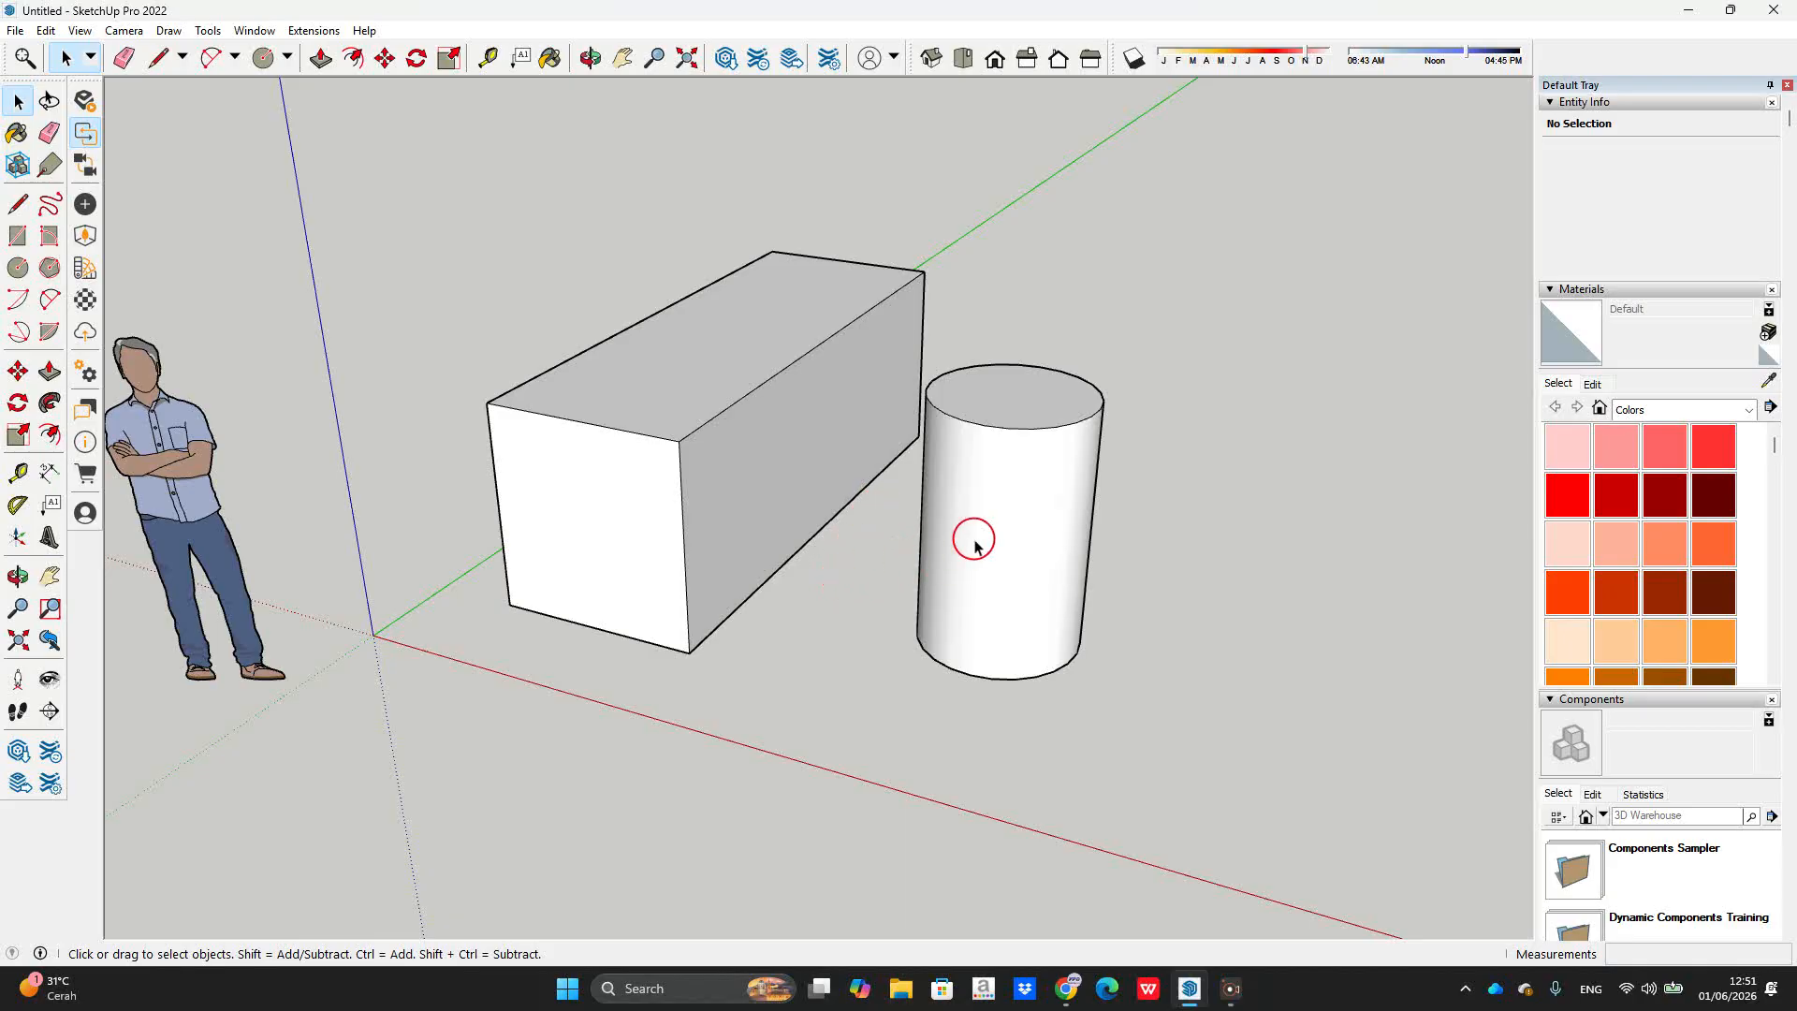
Step: Select the whole cylinder and make it a group
{"action": "double_click", "coordinate": [1001, 501]}
{"action": "left_click", "coordinate": [1000, 501]}
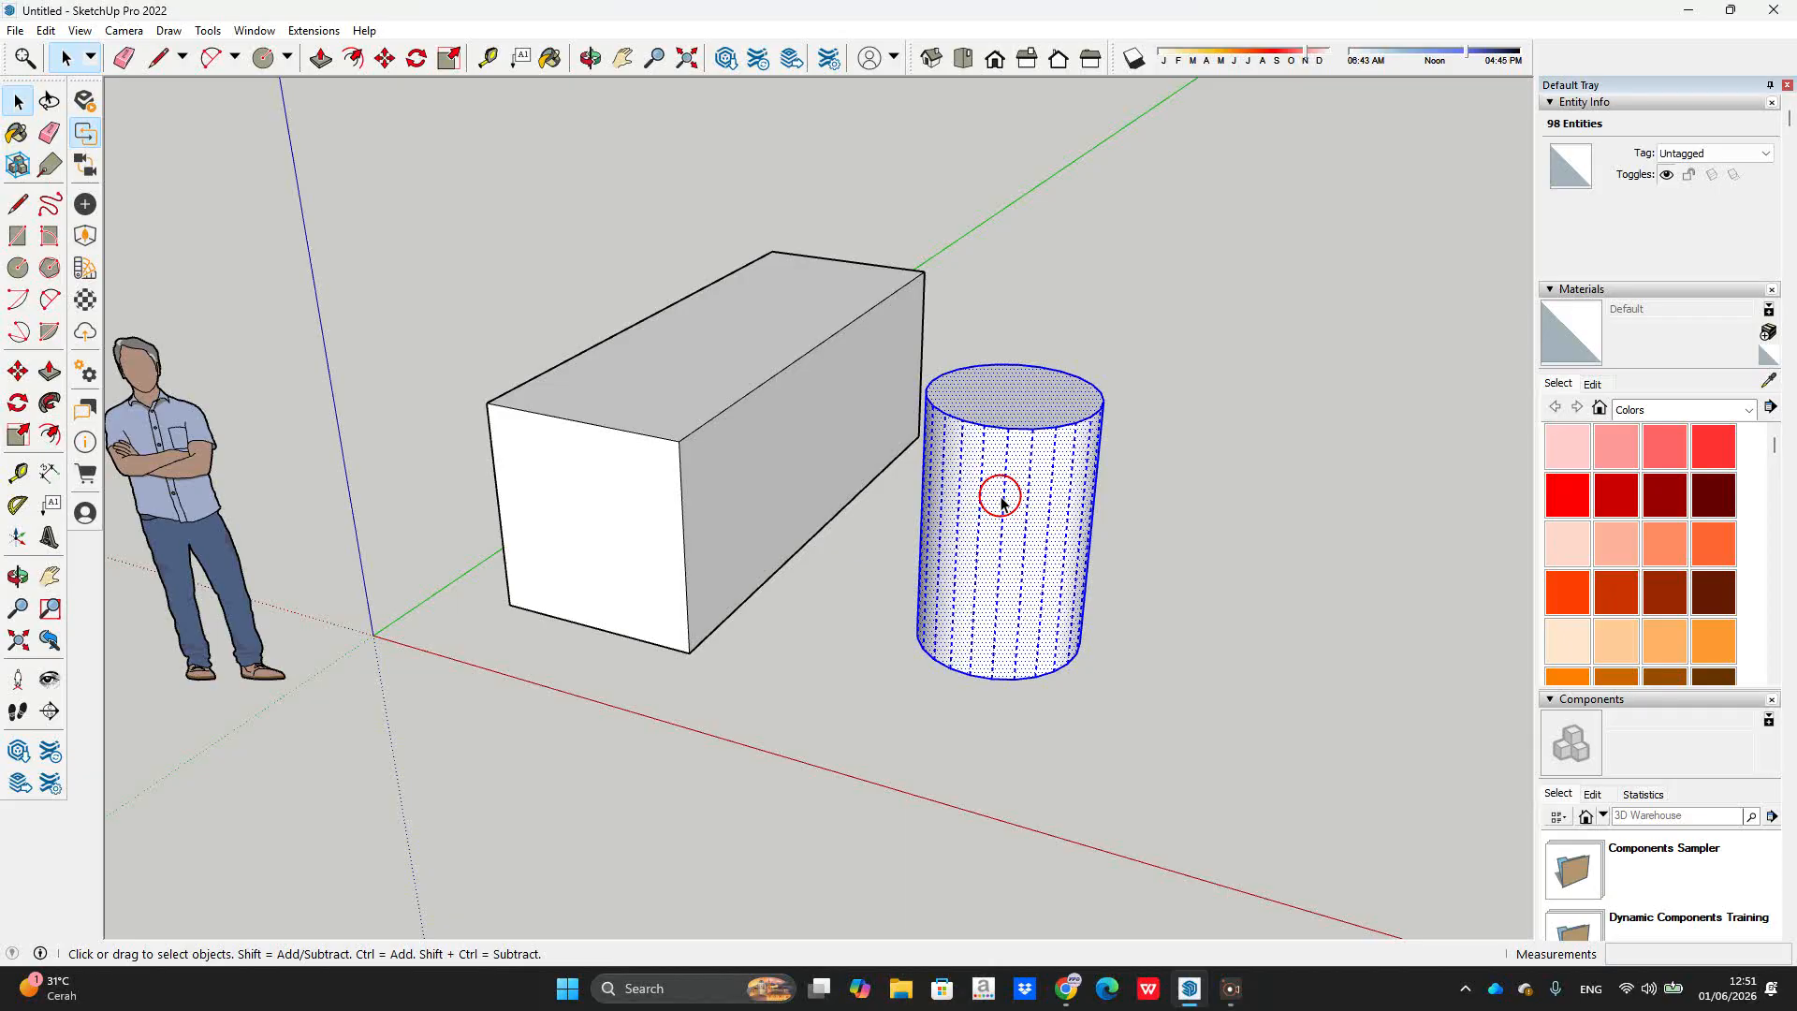
{"action": "right_click", "coordinate": [1000, 500]}
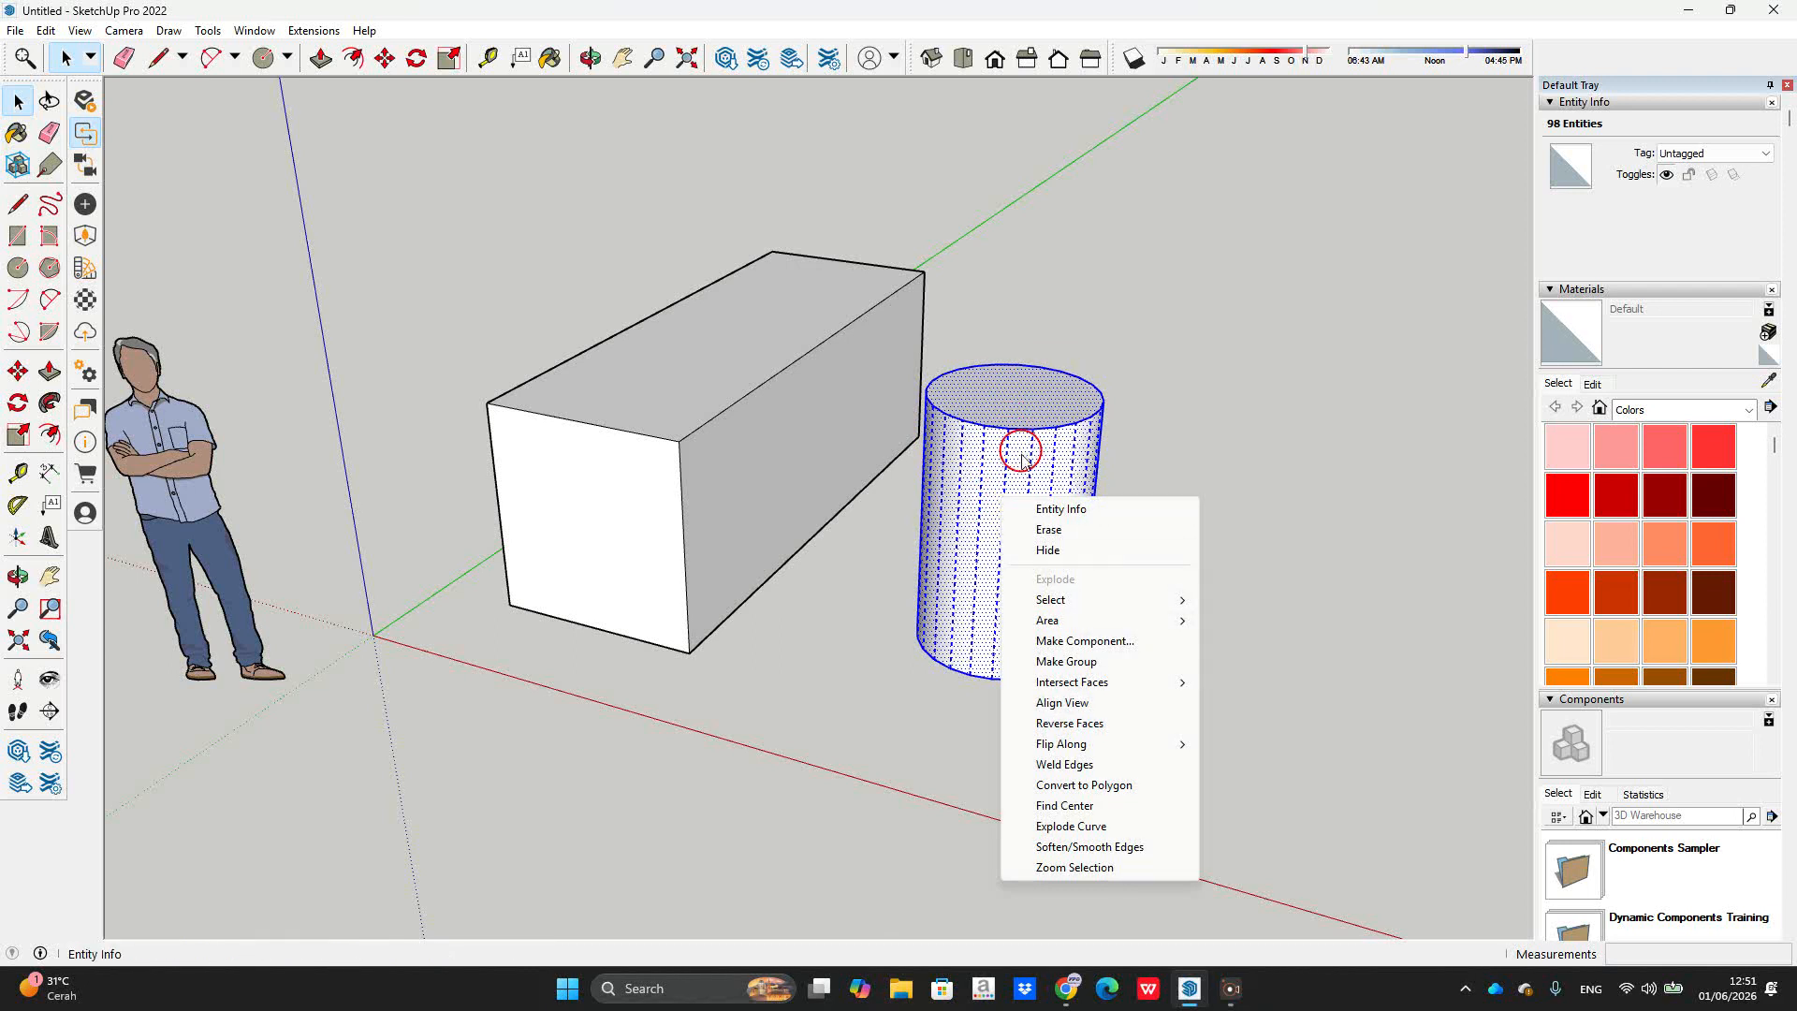
{"action": "left_click", "coordinate": [1072, 662]}
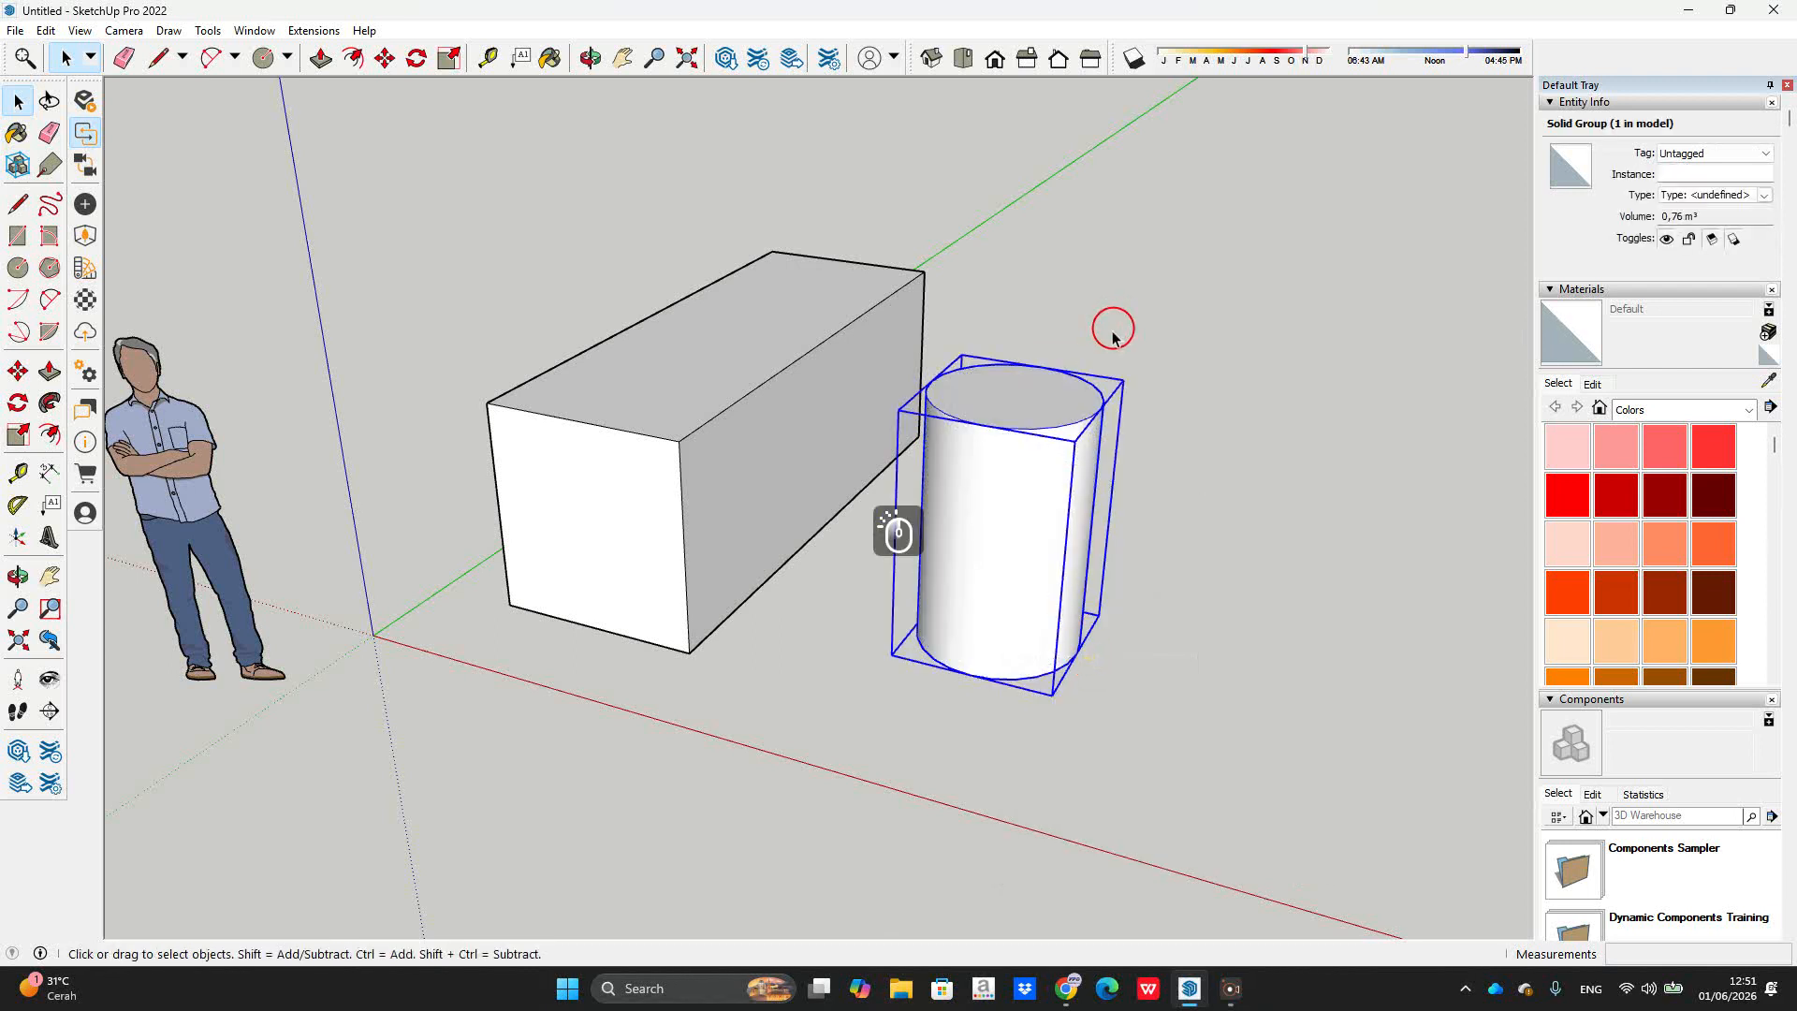
Step: Make the long box a group, then hide it
{"action": "triple_click", "coordinate": [835, 374]}
{"action": "right_click", "coordinate": [839, 380]}
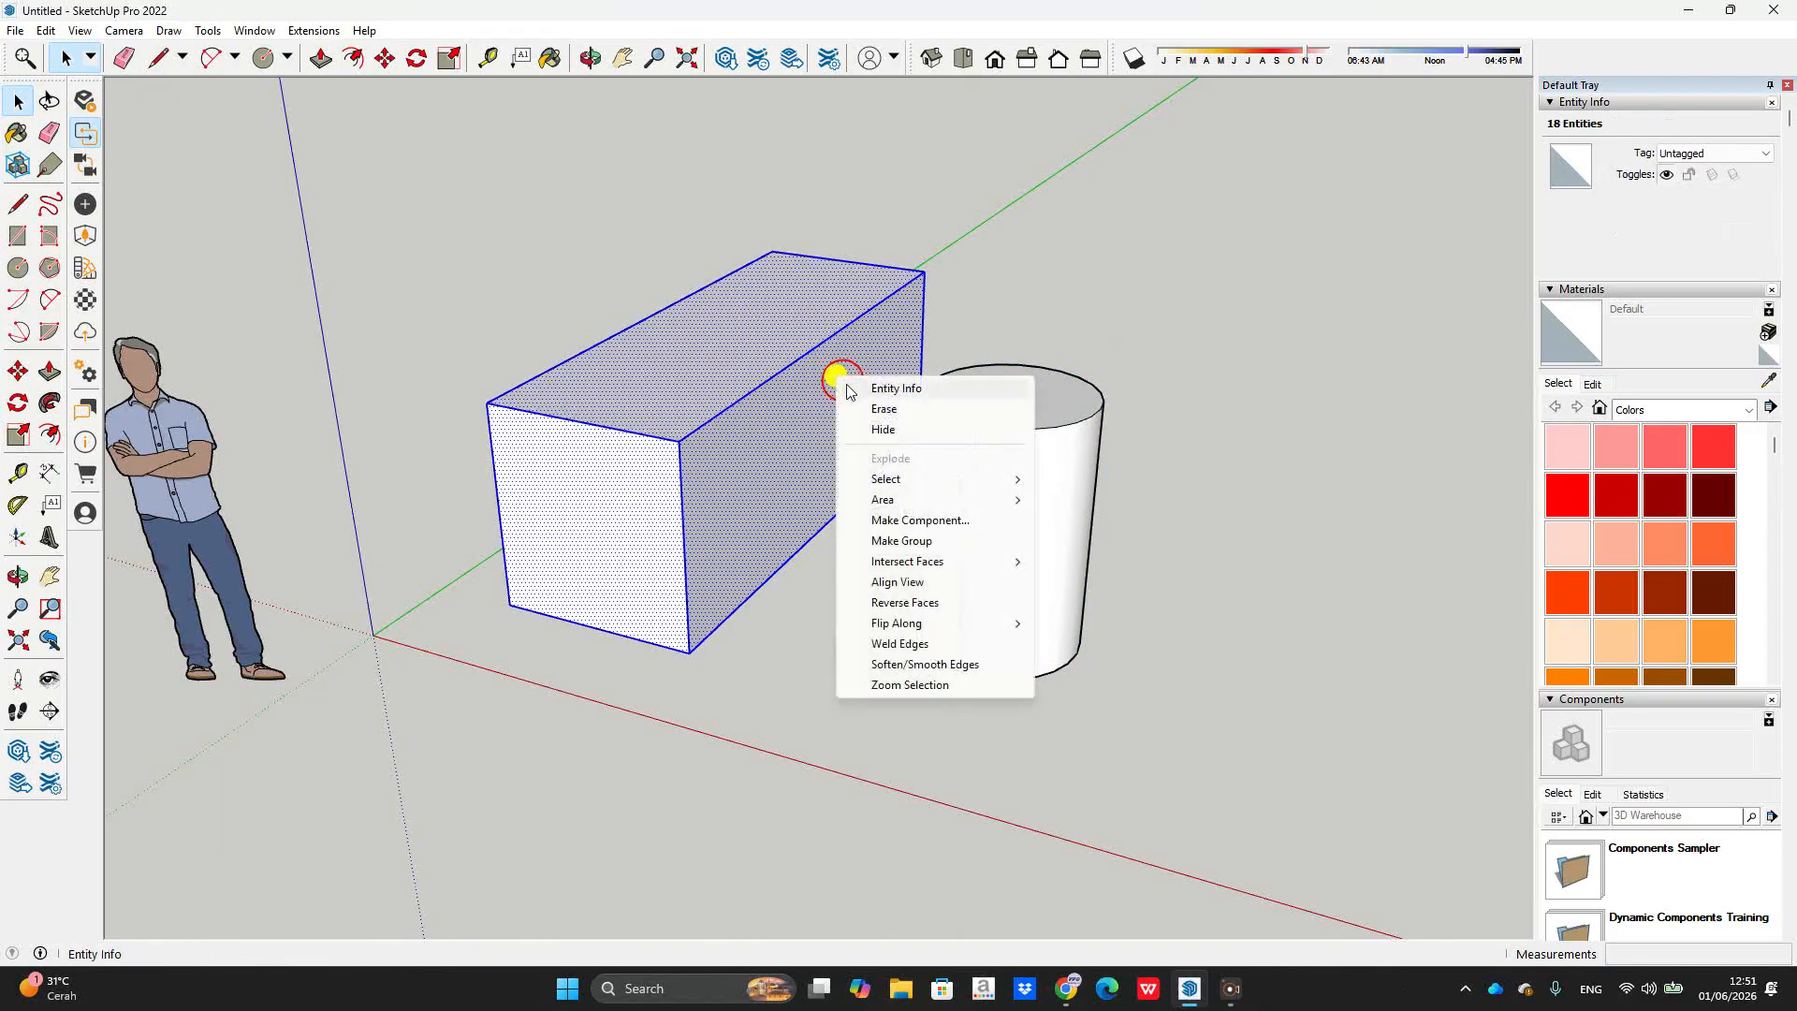
{"action": "left_click", "coordinate": [930, 541]}
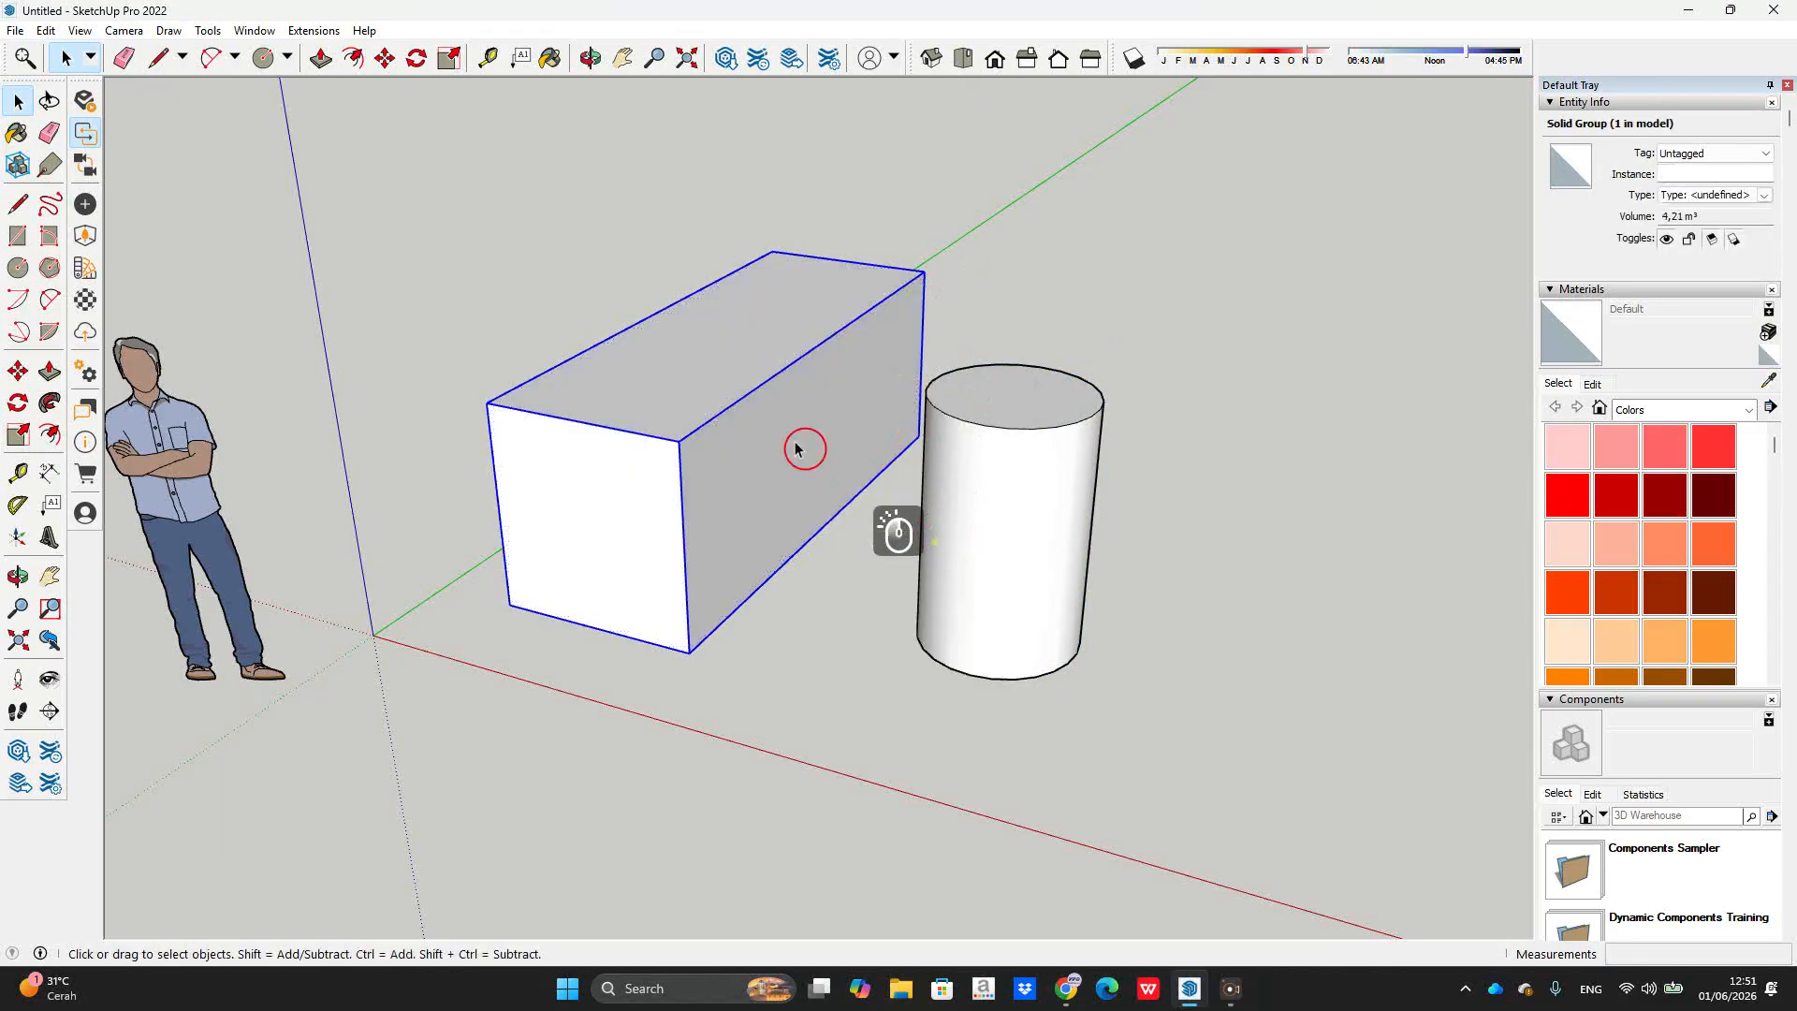
{"action": "right_click", "coordinate": [813, 349]}
{"action": "left_click", "coordinate": [878, 398]}
{"action": "left_click", "coordinate": [906, 332]}
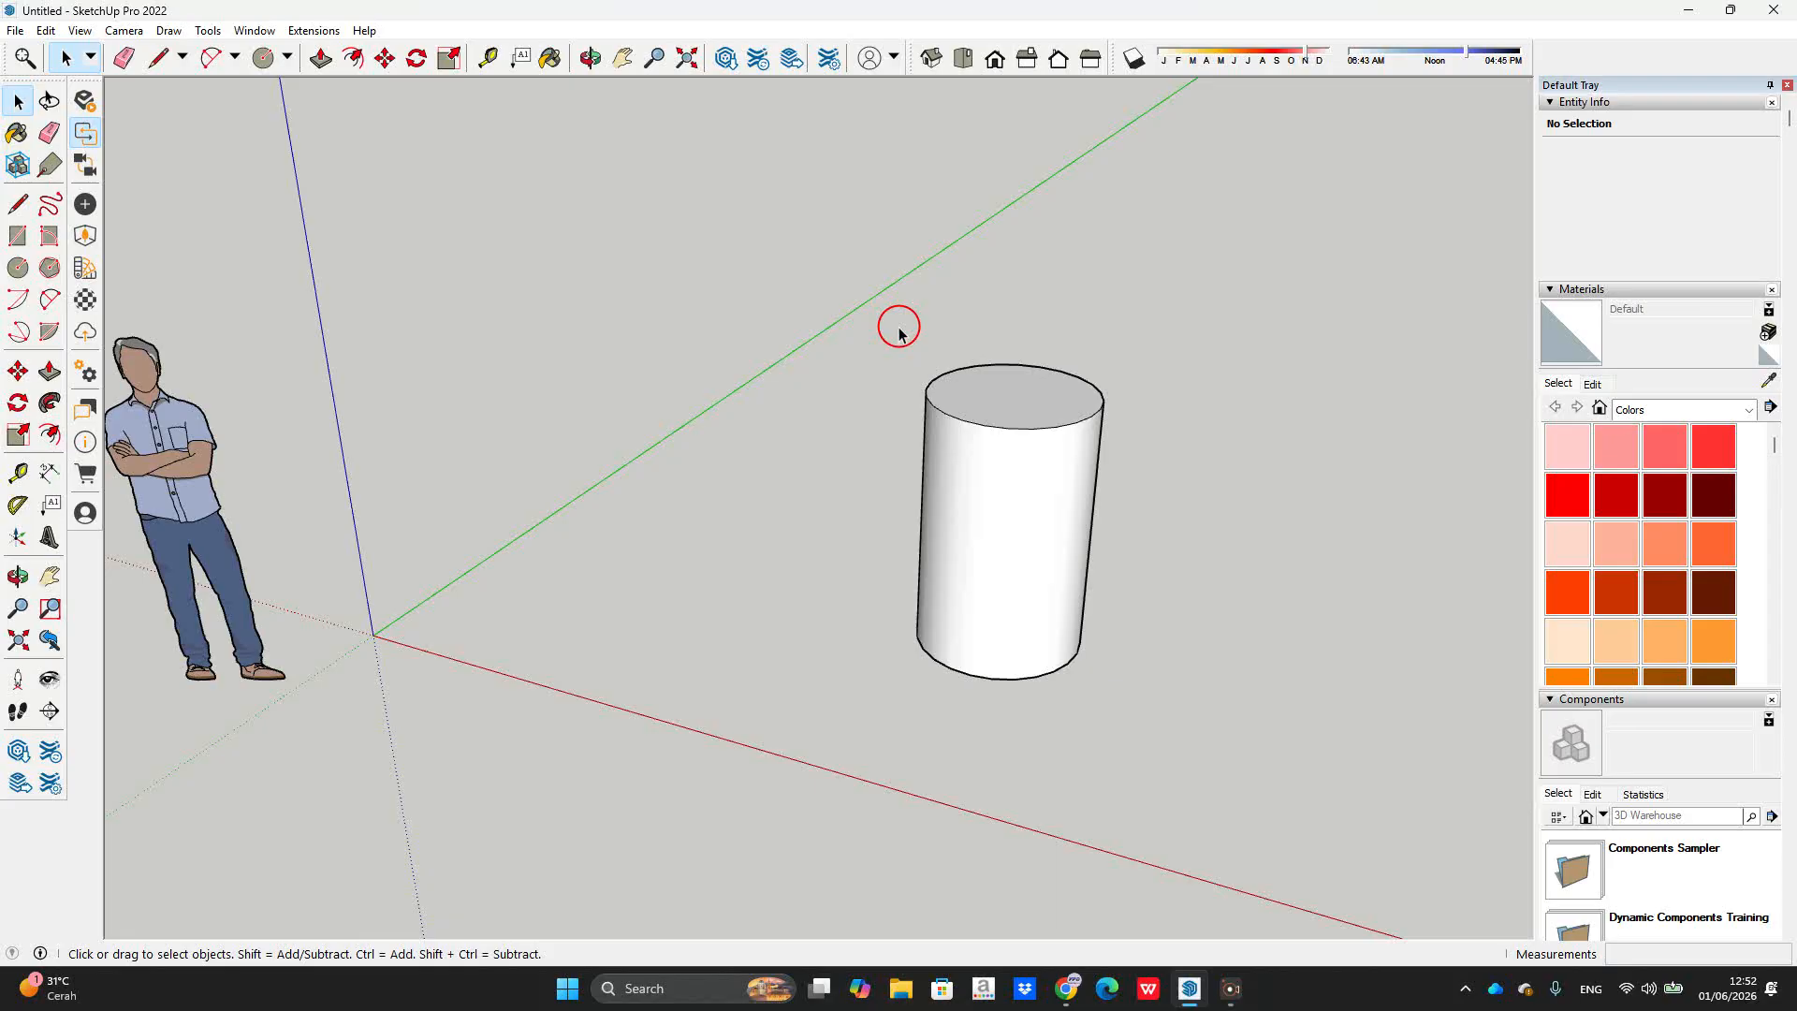
Step: Unhide all hidden objects with Edit > Unhide > All
{"action": "key", "text": "u"}
{"action": "left_click", "coordinate": [45, 30]}
{"action": "mouse_move", "coordinate": [147, 324]}
{"action": "left_click", "coordinate": [357, 365]}
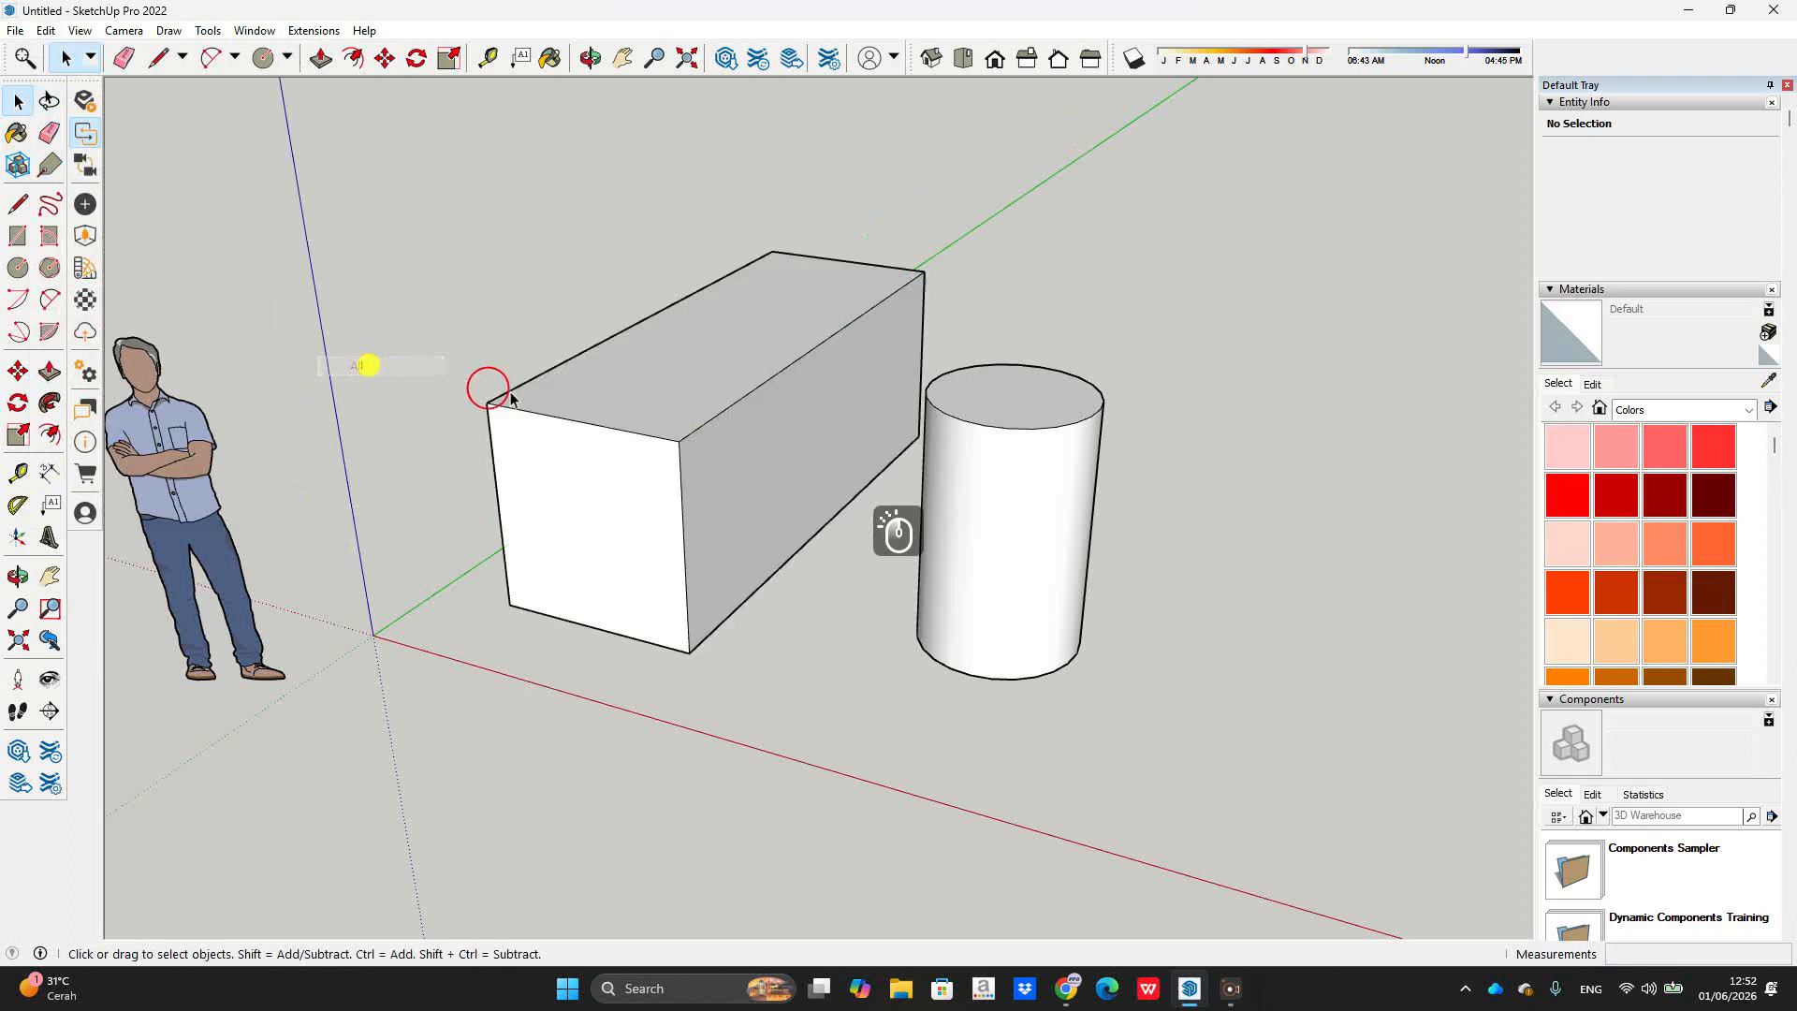
{"action": "left_click", "coordinate": [1000, 311]}
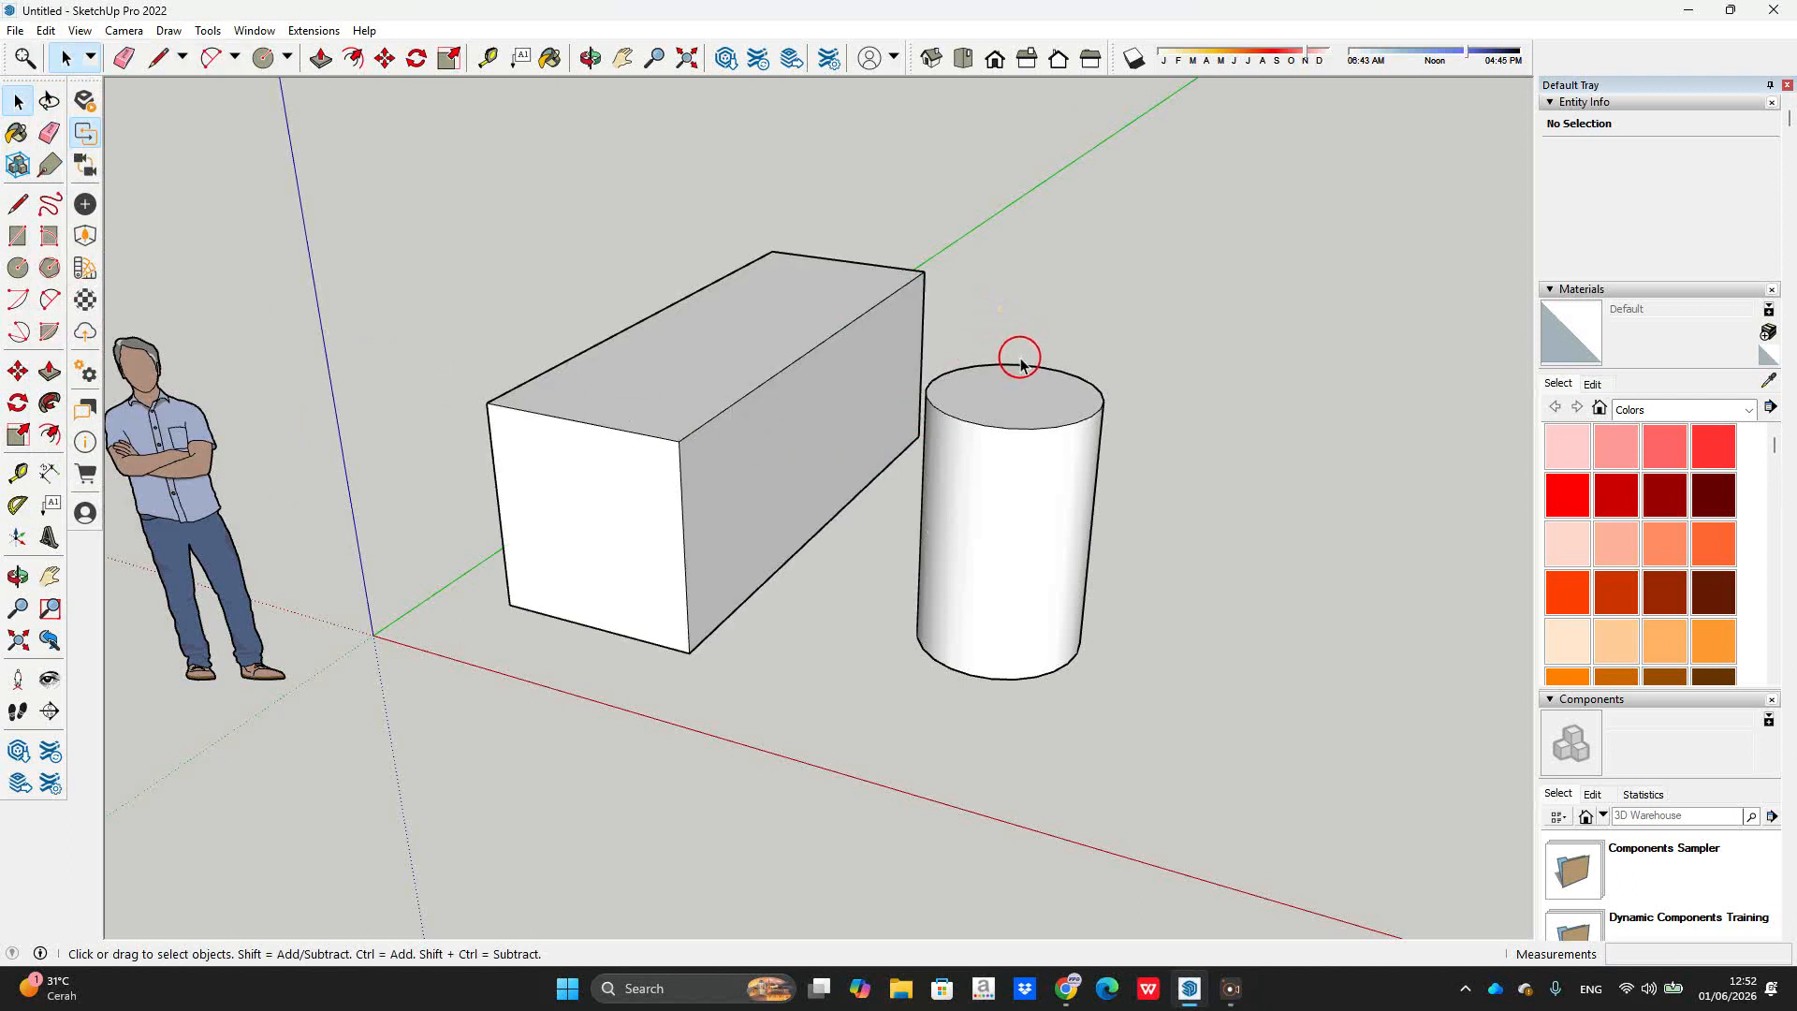
Step: Orbit around the scene and check the box and cylinder groups by selecting each
{"action": "mouse_move", "coordinate": [1021, 364]}
{"action": "middle_mouse_down"}
{"action": "mouse_move", "coordinate": [1146, 365]}
{"action": "mouse_move", "coordinate": [1029, 367]}
{"action": "middle_mouse_up"}
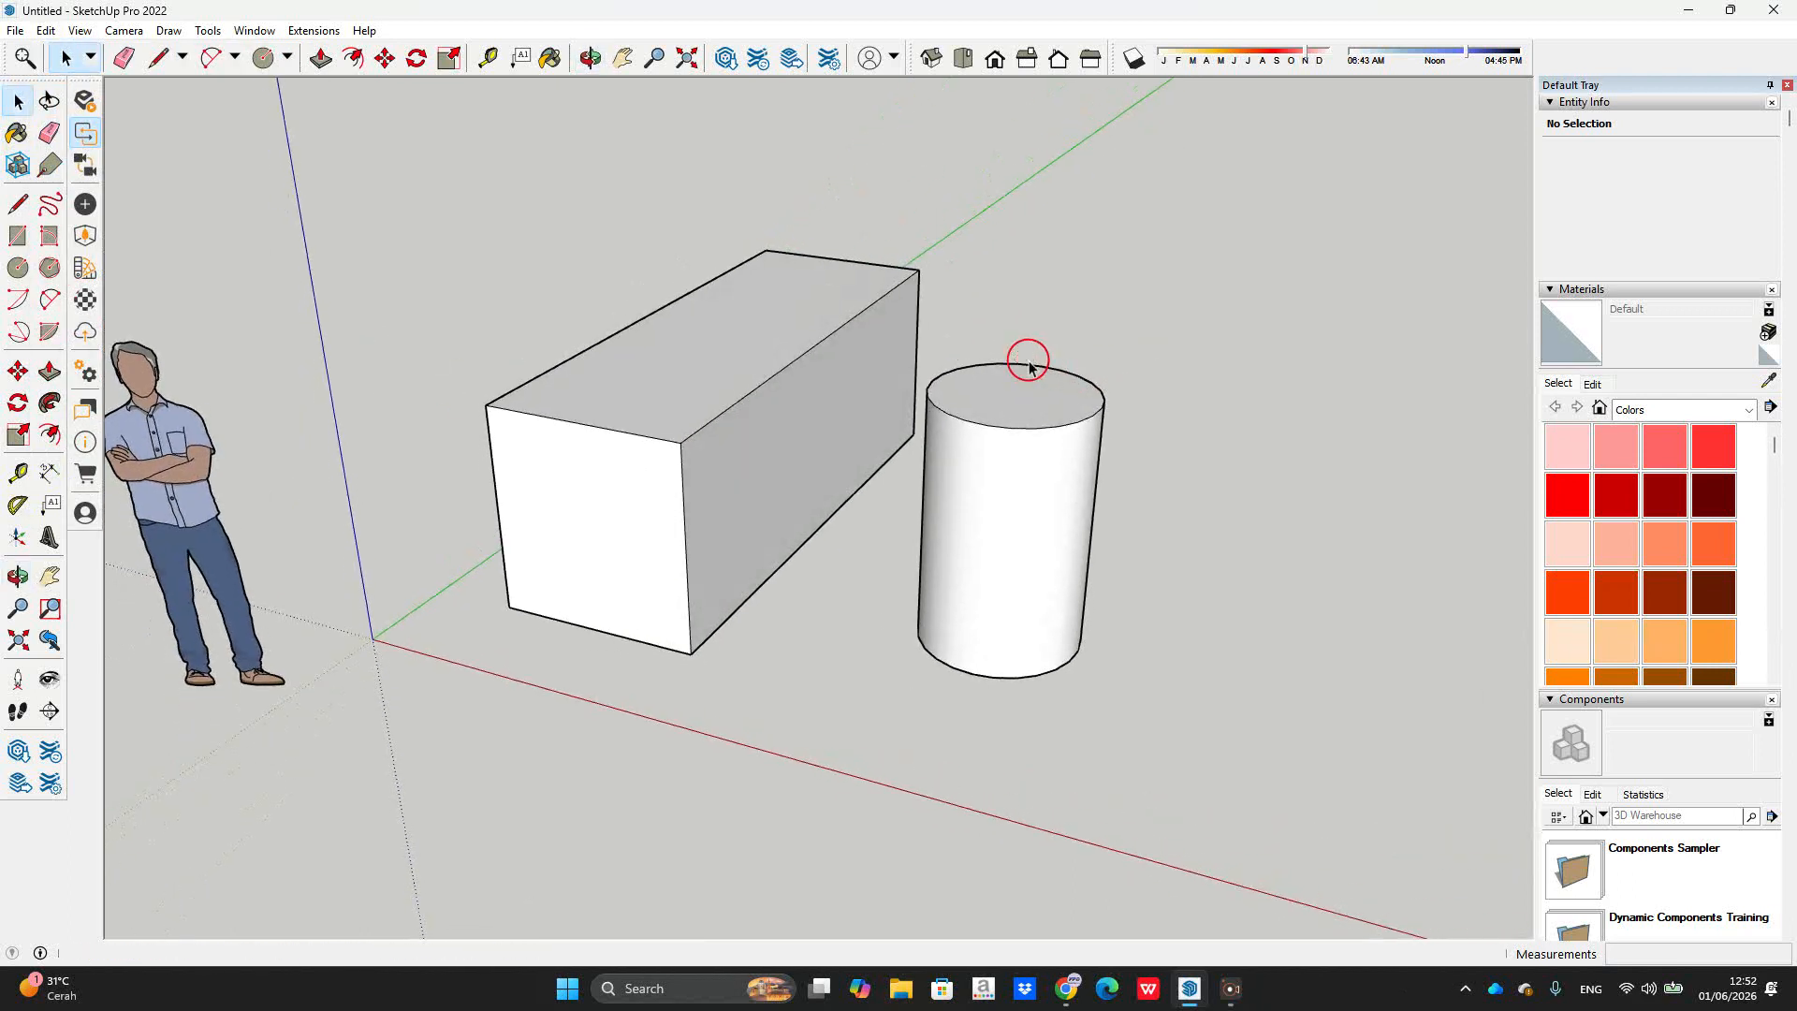
{"action": "middle_click_drag", "start_coordinate": [906, 381], "coordinate": [1051, 341]}
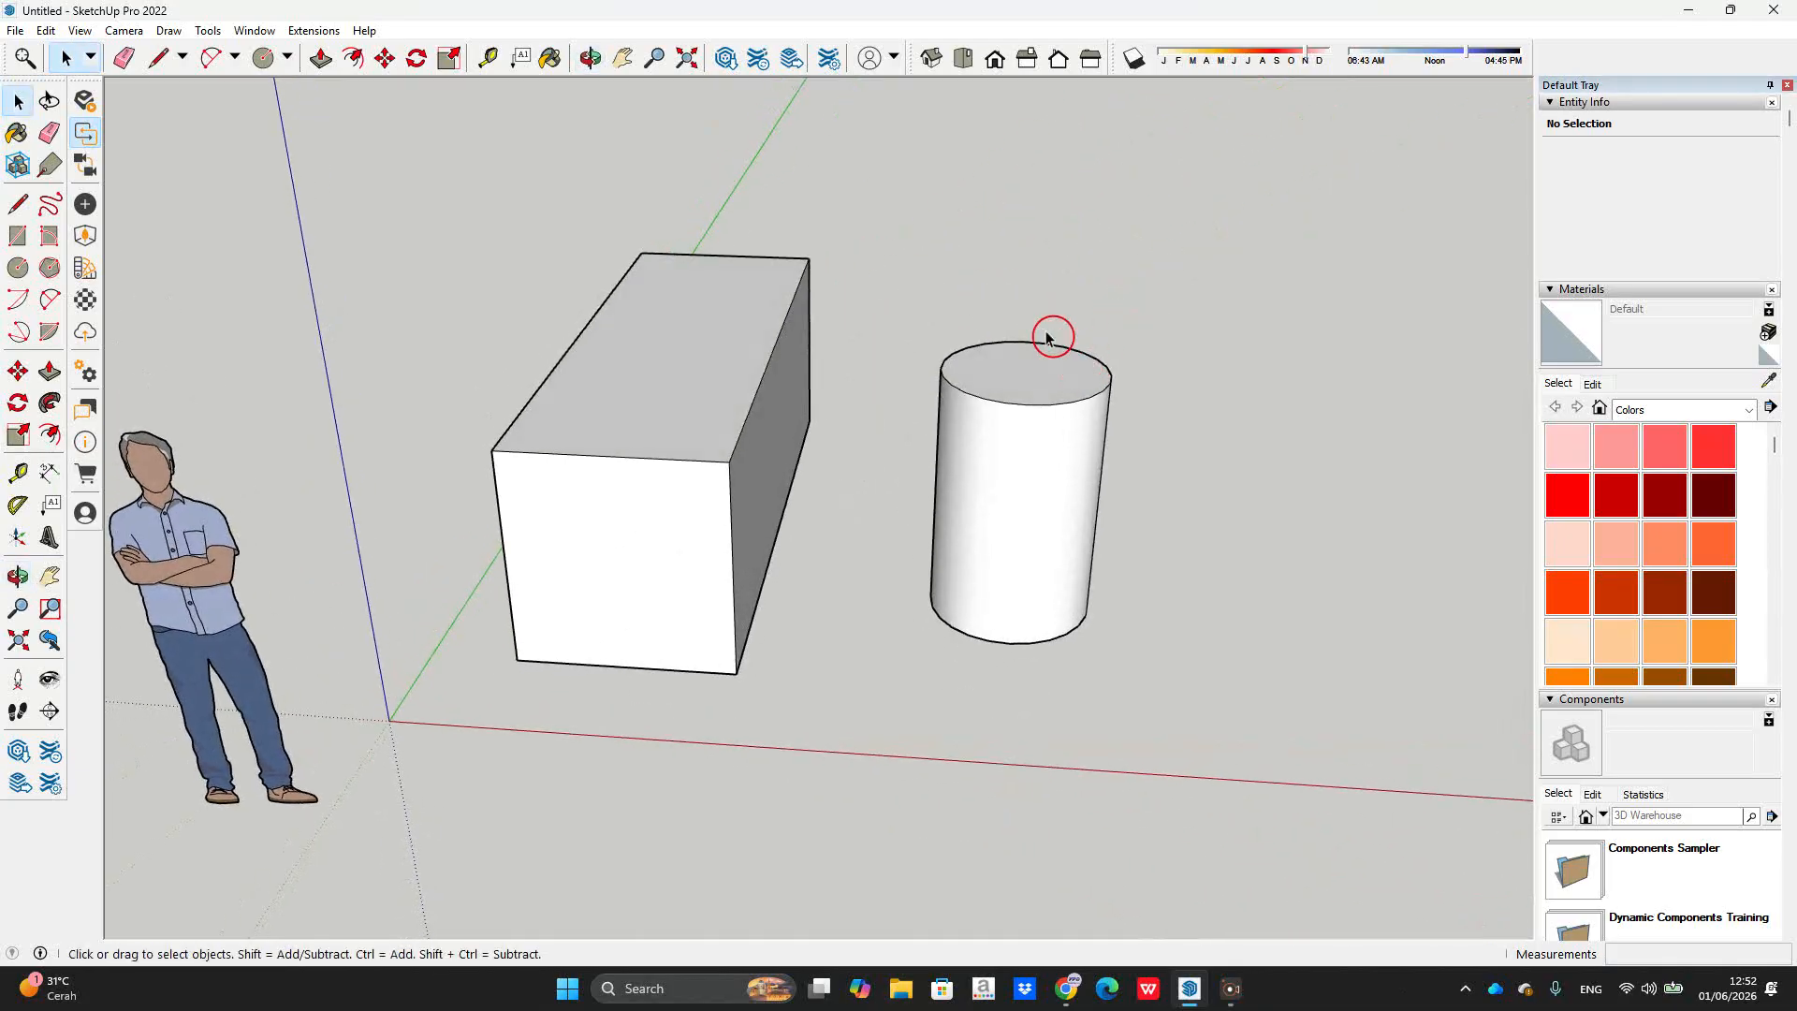
{"action": "left_click", "coordinate": [970, 403]}
{"action": "left_click", "coordinate": [739, 426]}
{"action": "left_click", "coordinate": [823, 564]}
{"action": "middle_click_drag", "start_coordinate": [691, 363], "coordinate": [630, 261]}
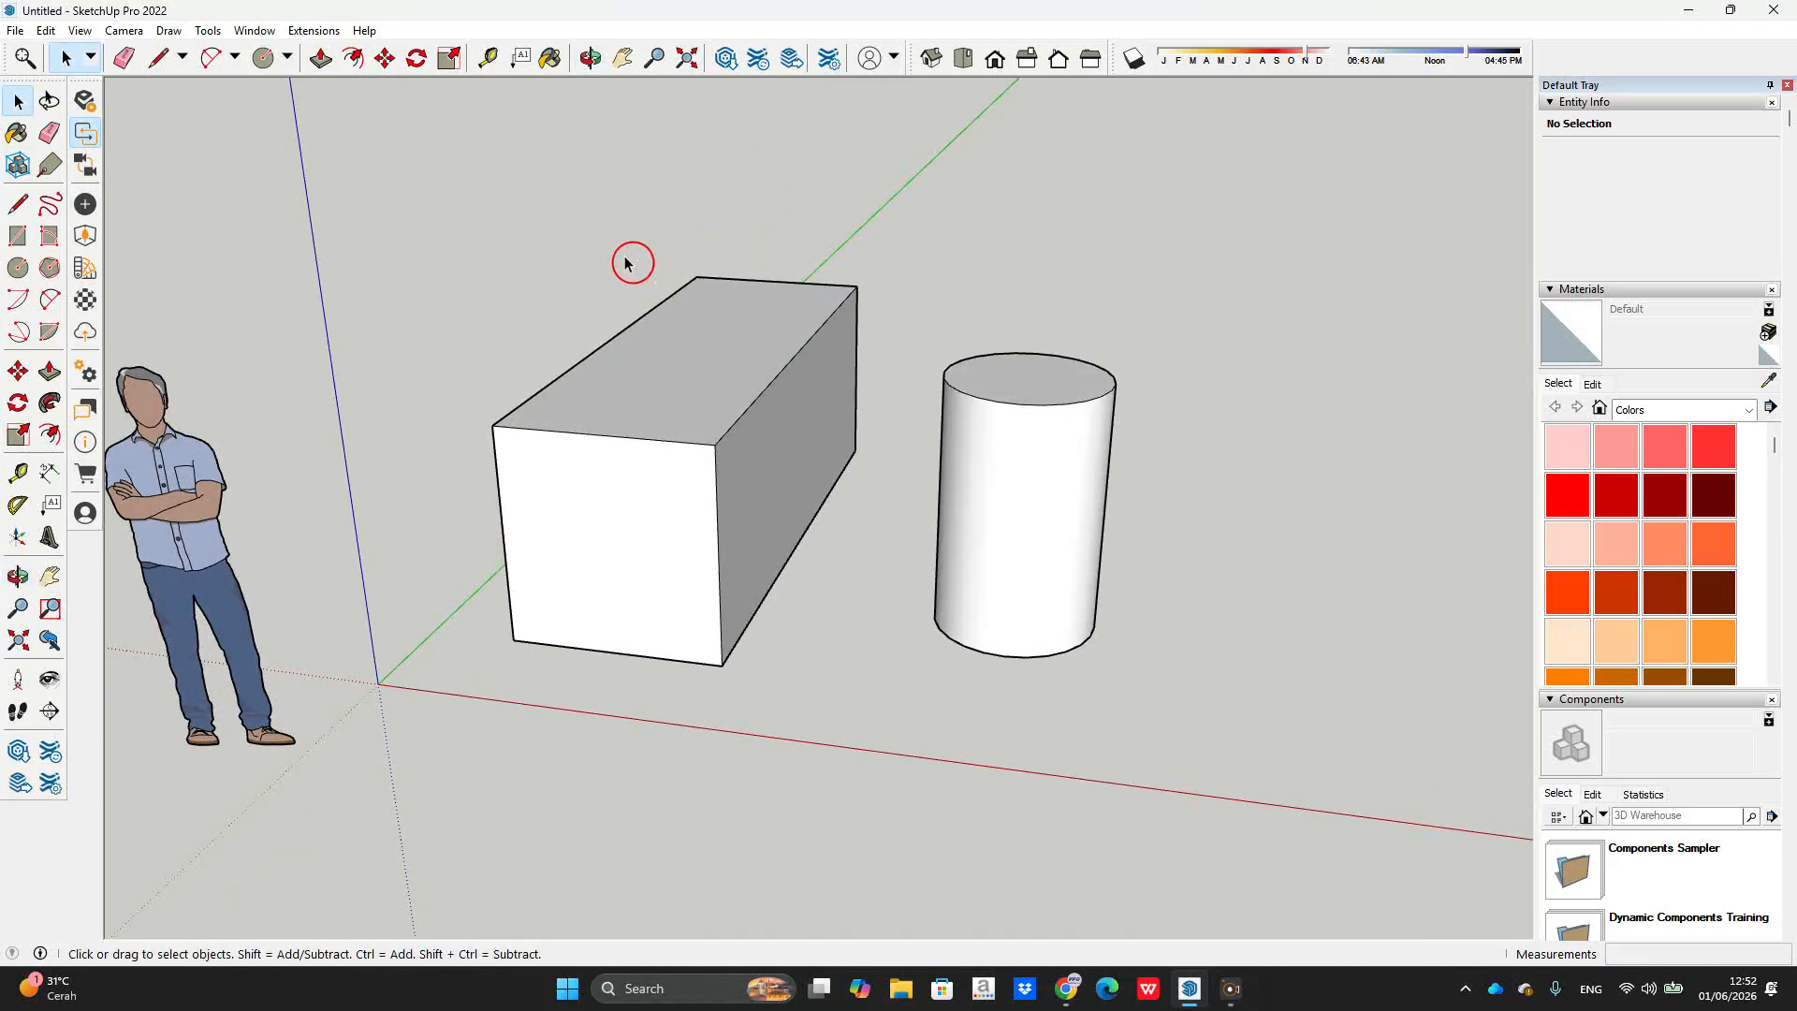
{"action": "left_click", "coordinate": [249, 32]}
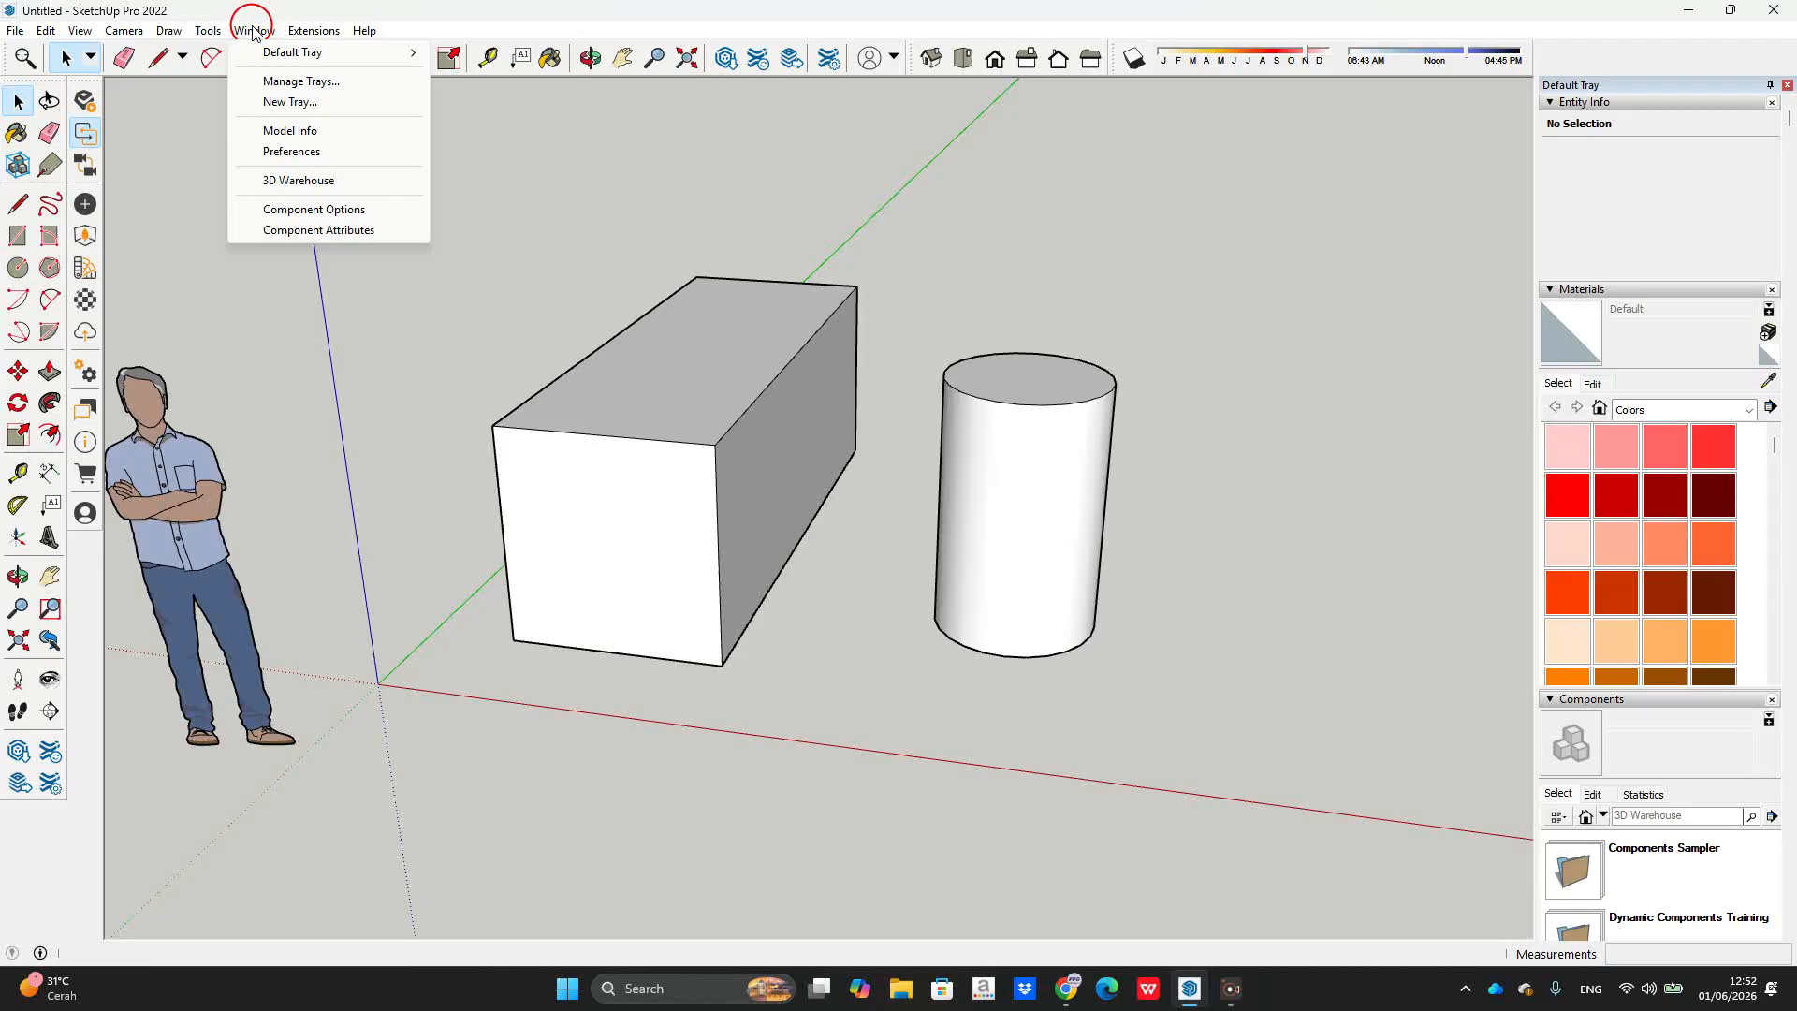
Step: Assign shortcut G to Edit/Make Group, taking it over from Make Component
{"action": "left_click", "coordinate": [300, 154]}
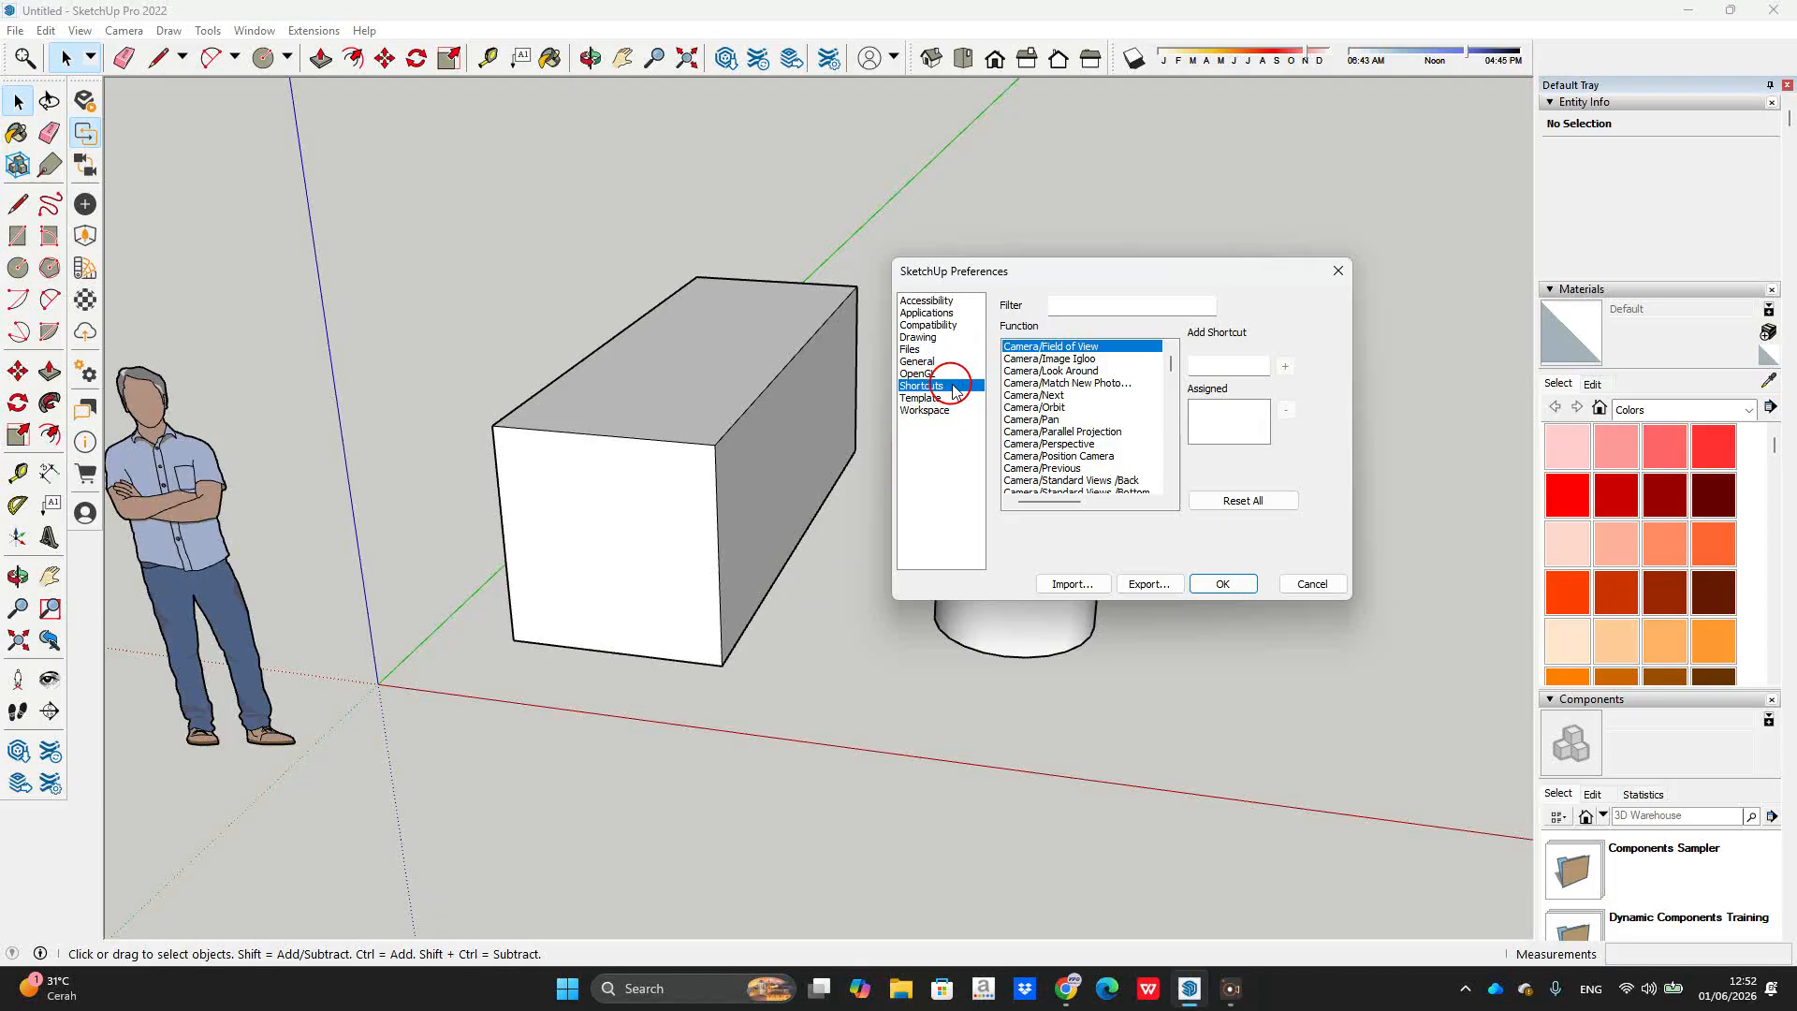
{"action": "left_click", "coordinate": [1062, 306]}
{"action": "left_click", "coordinate": [658, 413]}
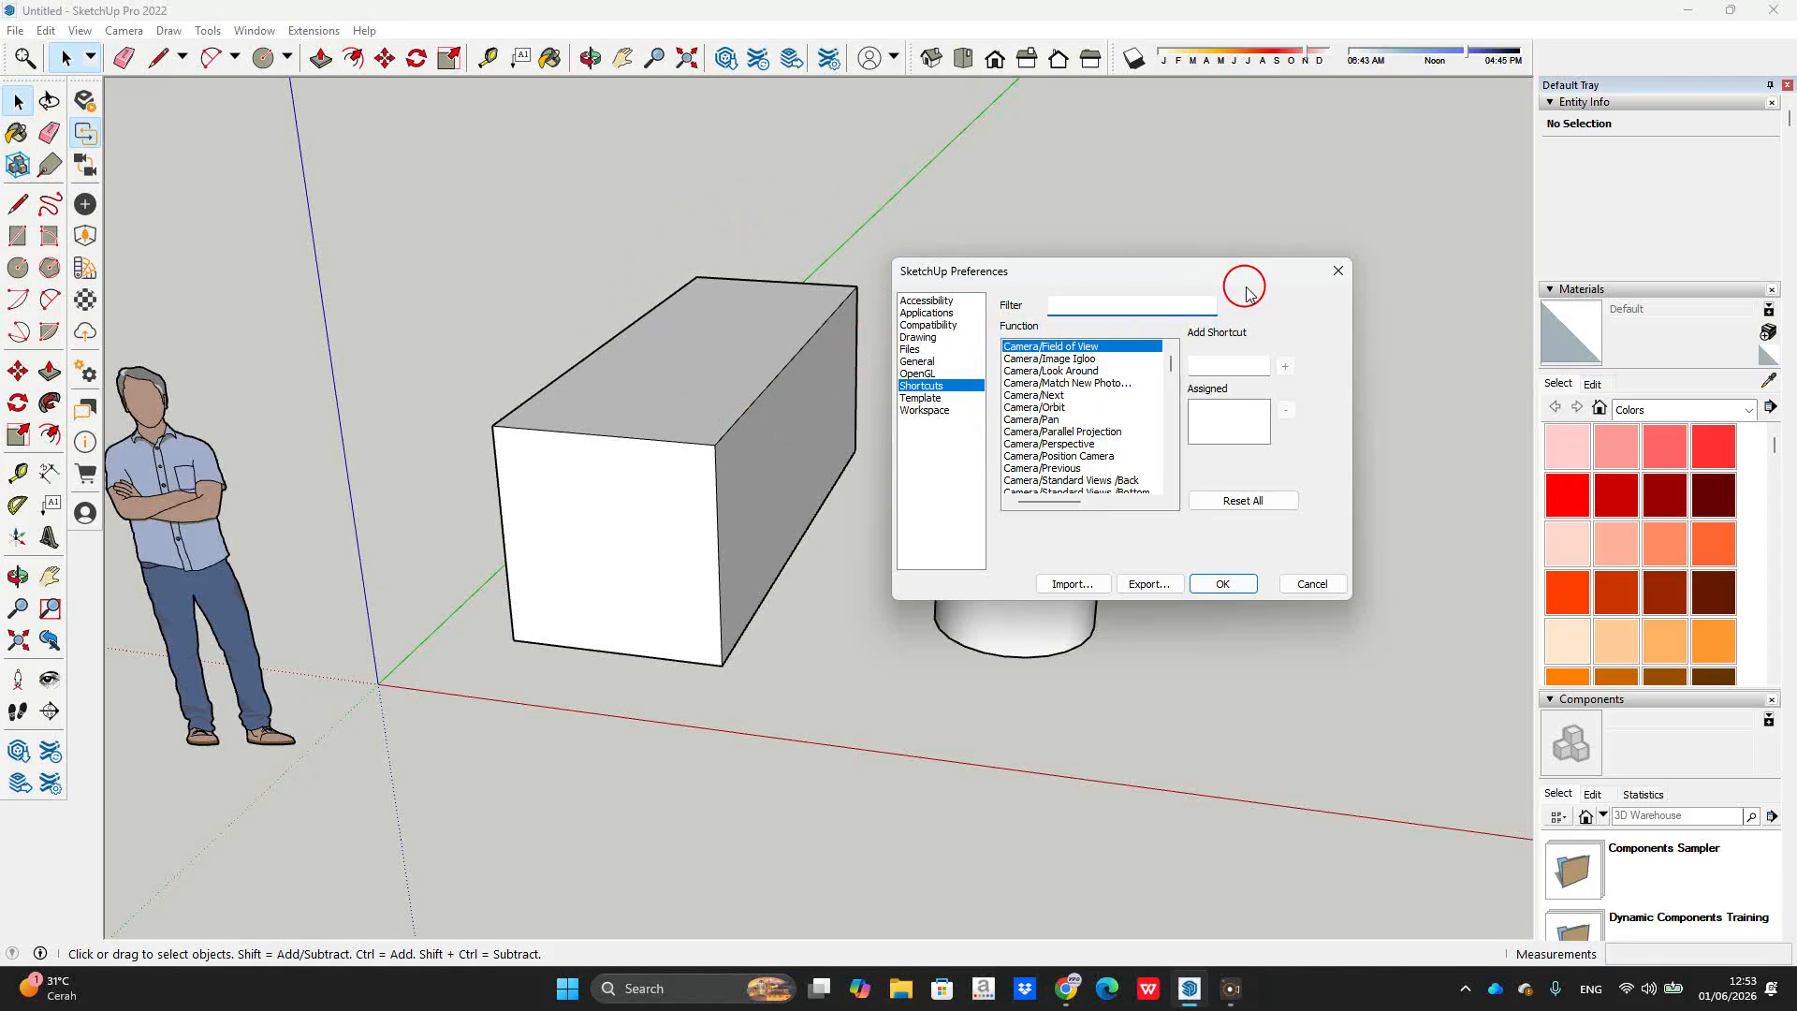
{"action": "type", "text": "gr"}
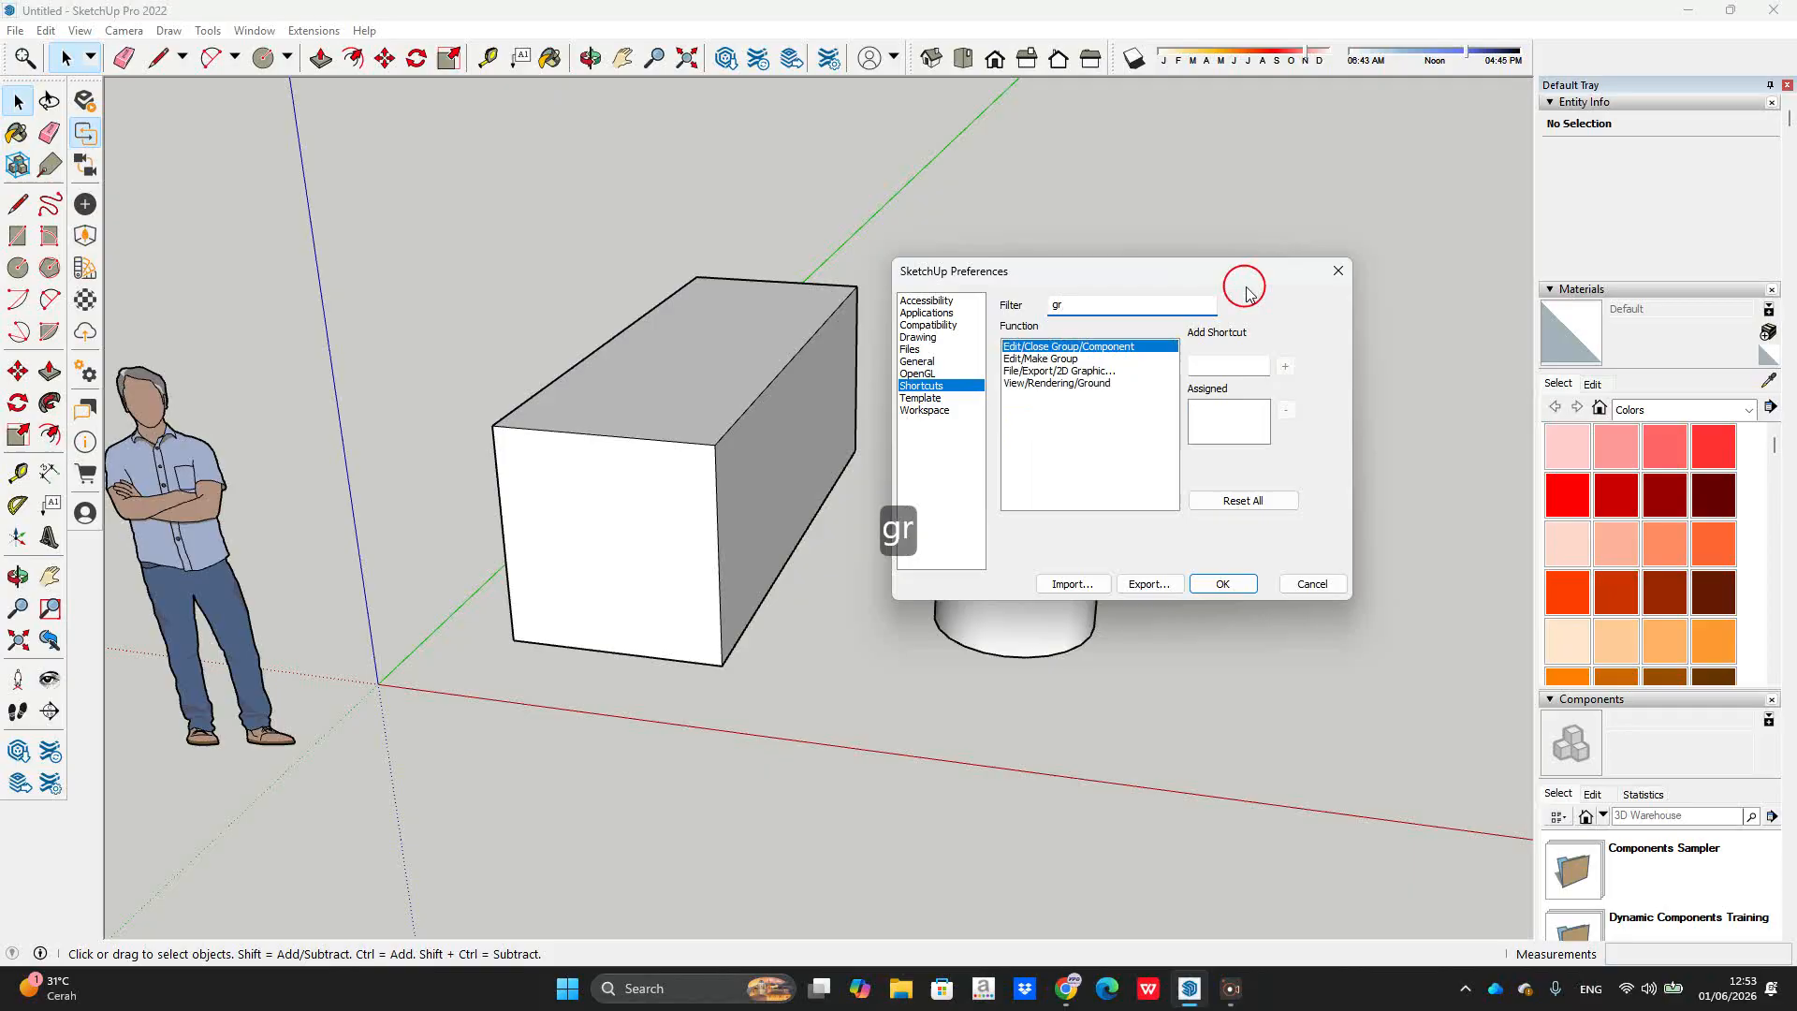
{"action": "left_click", "coordinate": [1086, 358]}
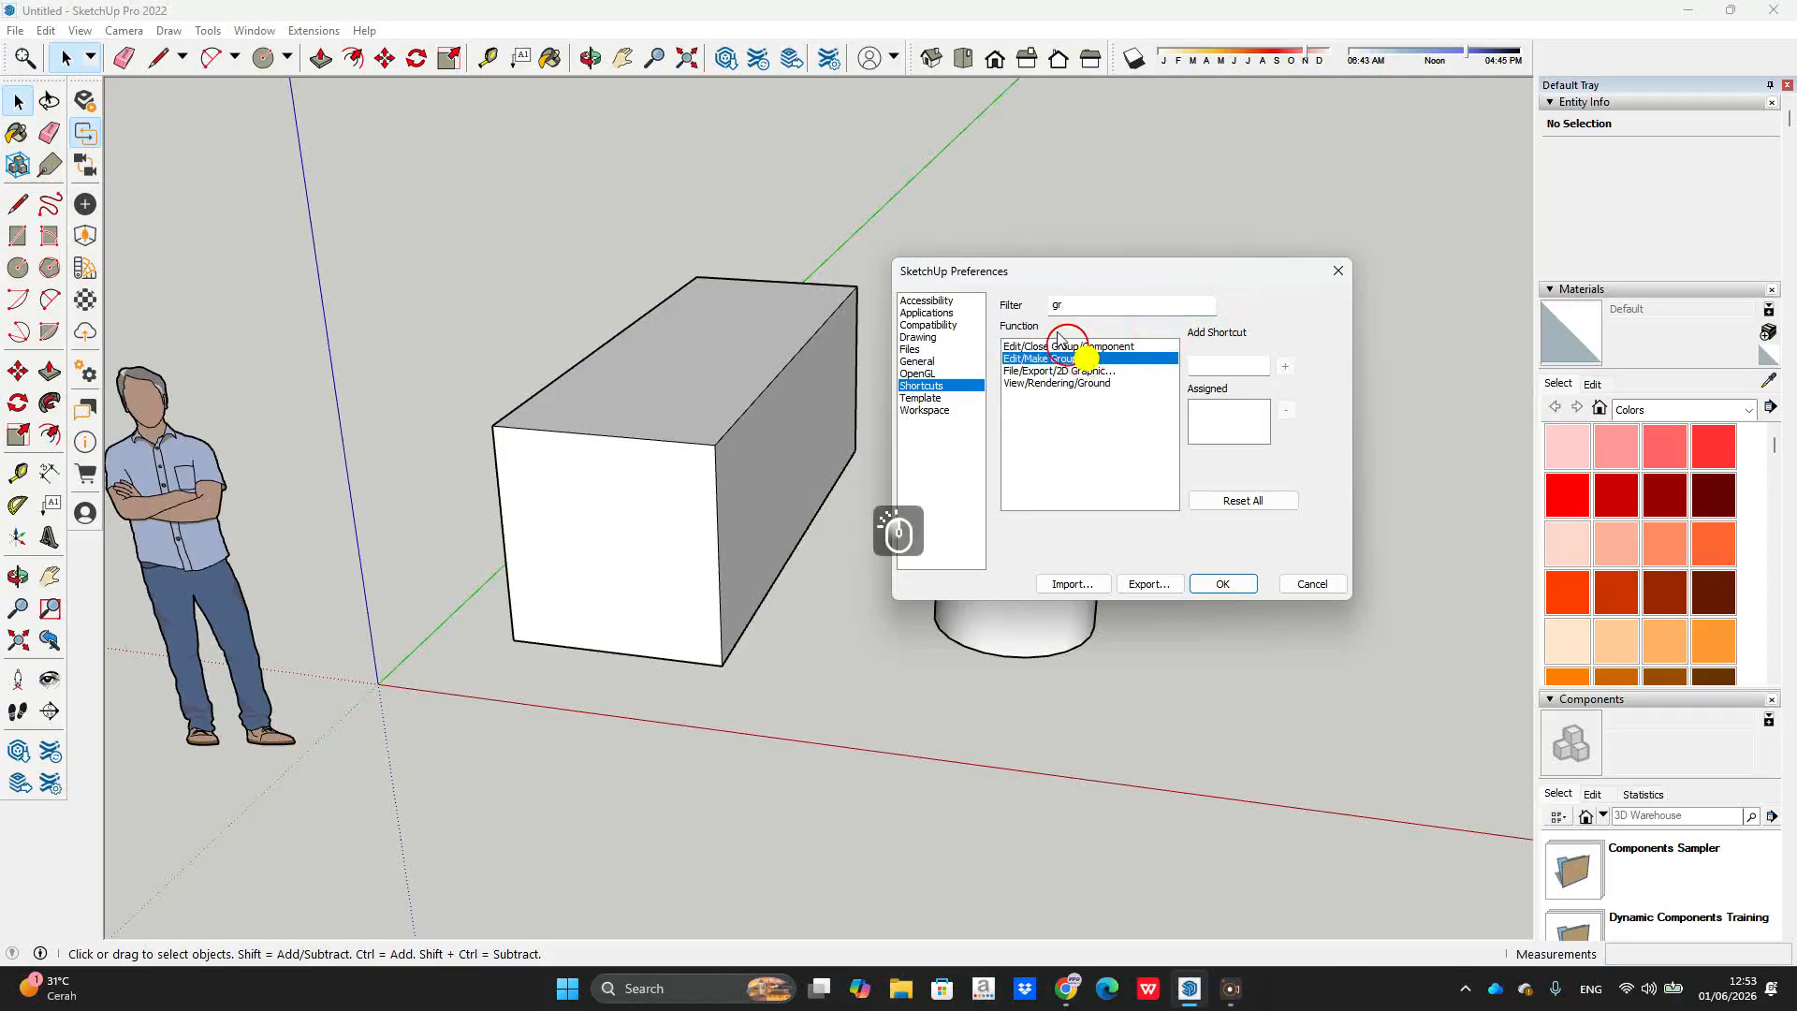
{"action": "left_click", "coordinate": [1227, 365]}
{"action": "key", "text": "g"}
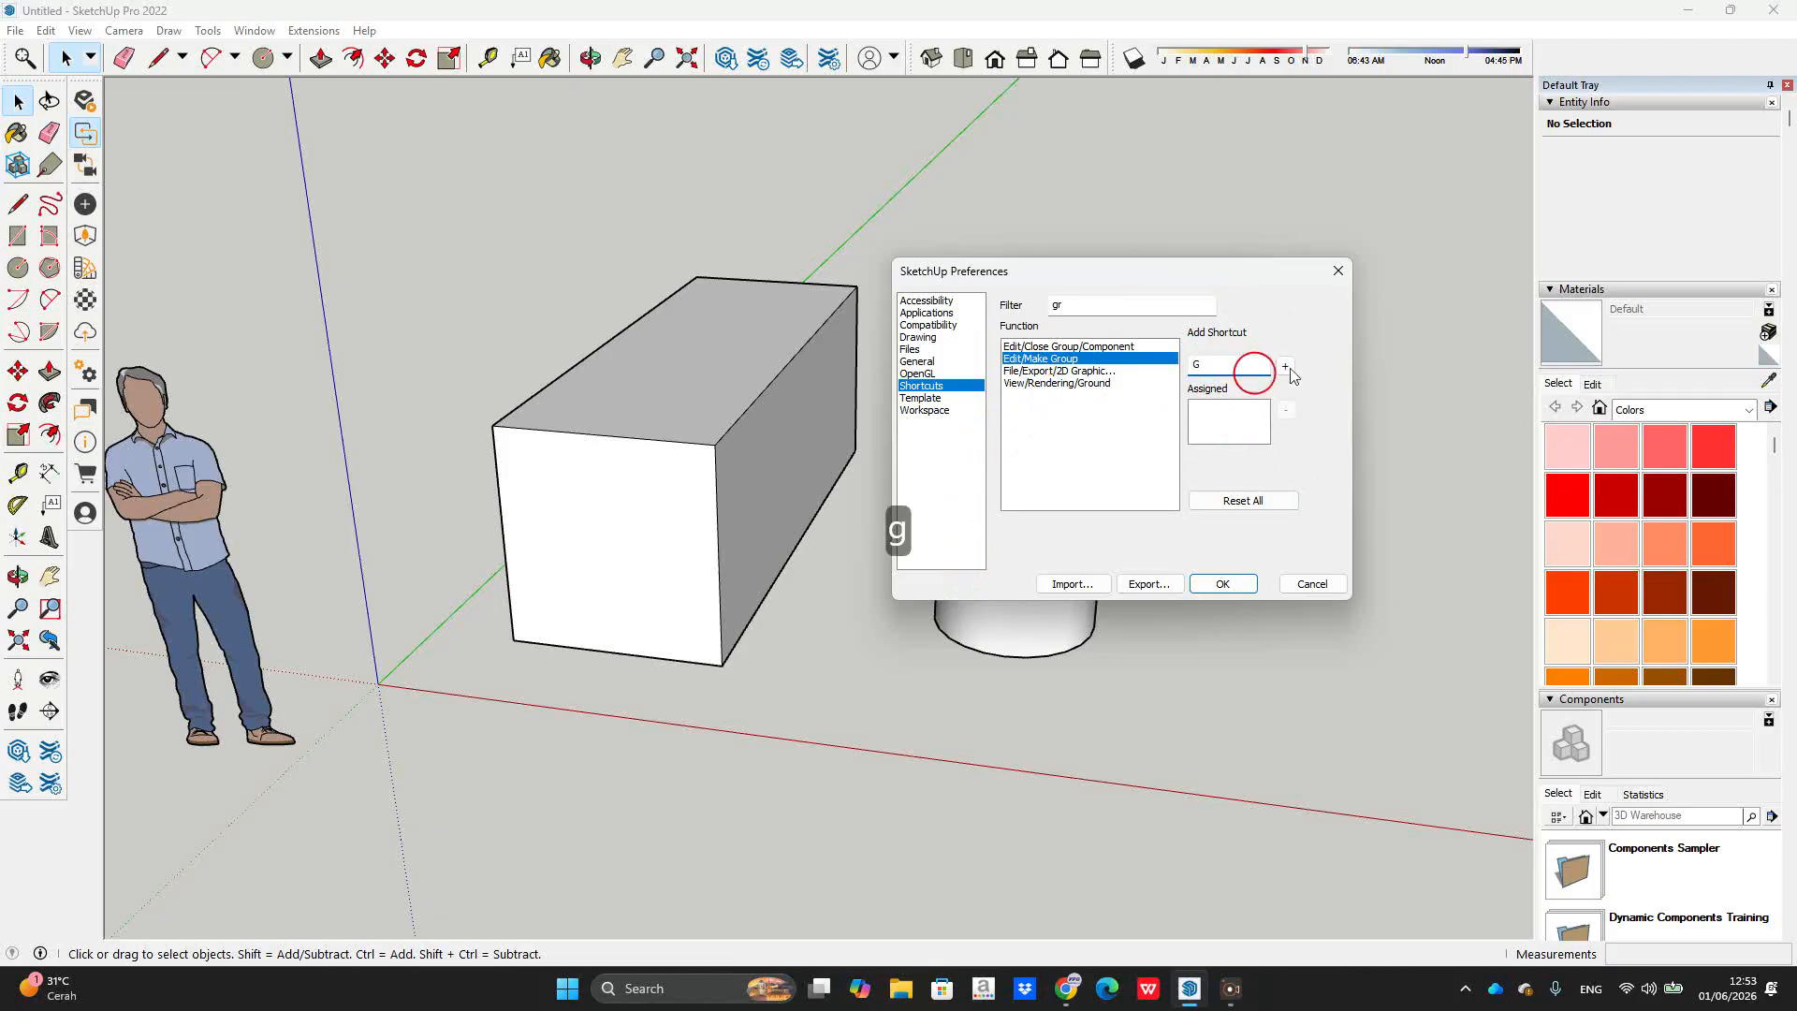
{"action": "left_click", "coordinate": [1285, 366]}
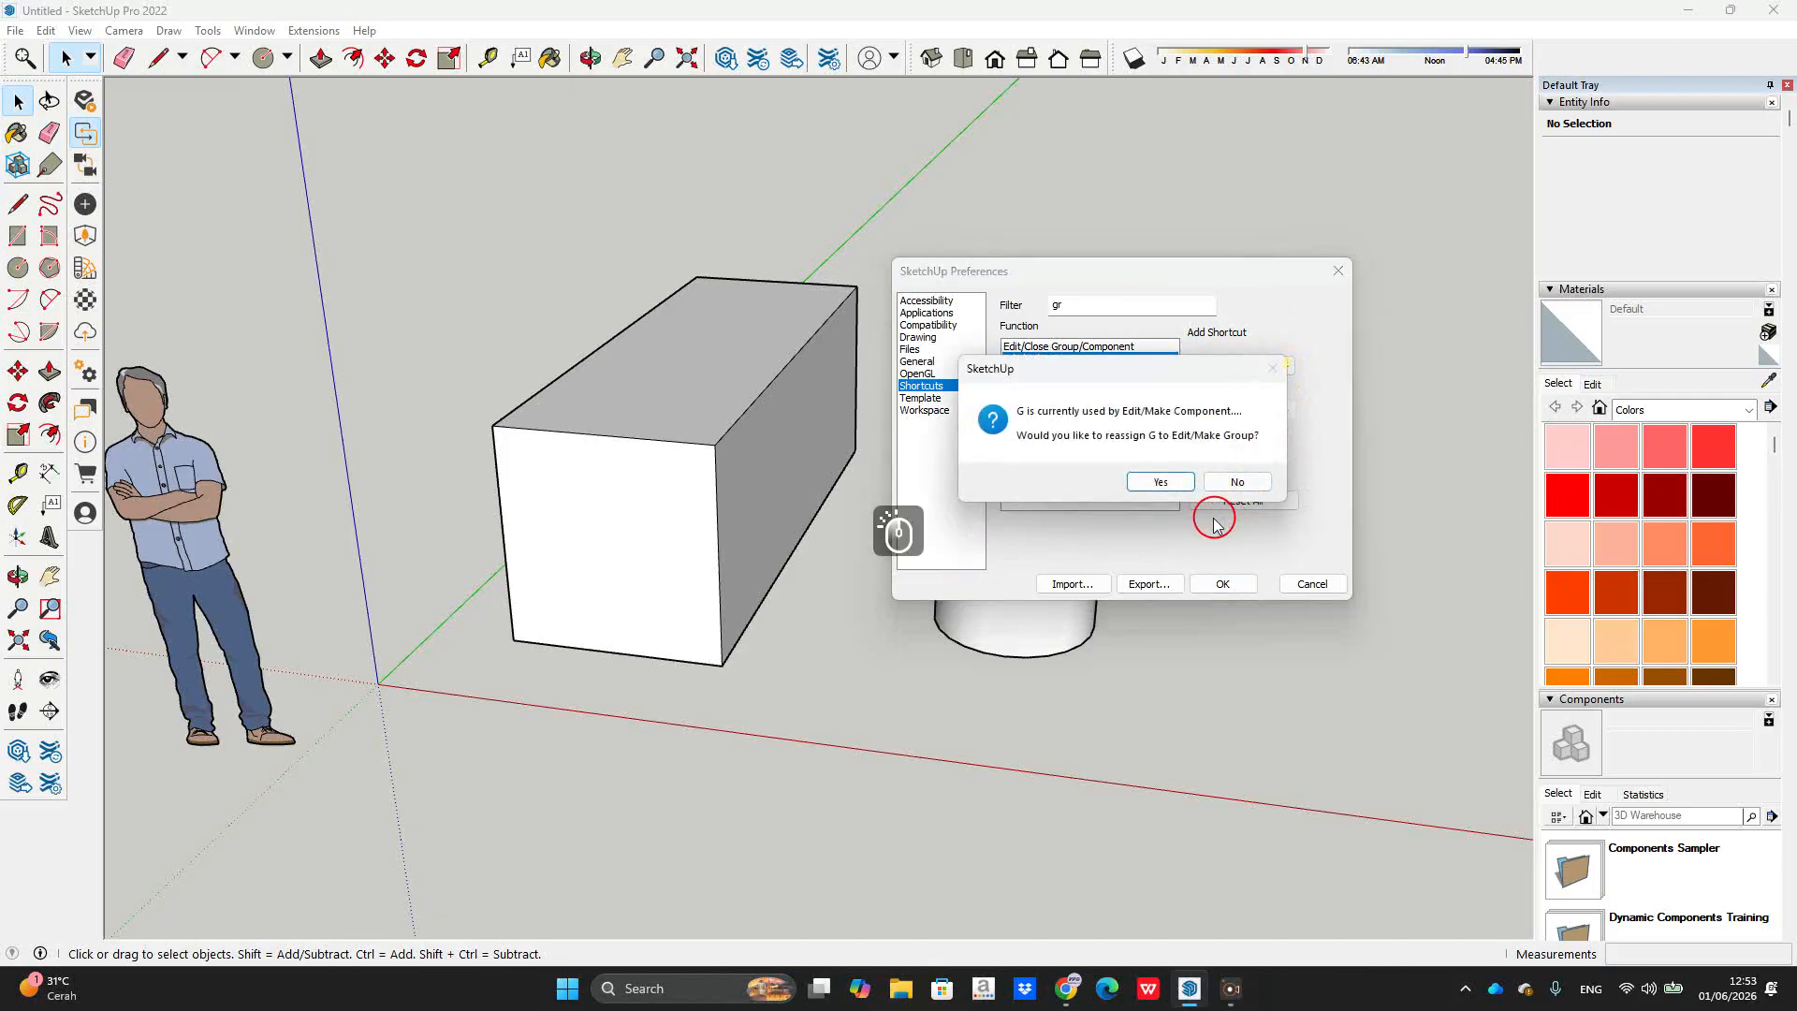
{"action": "left_click", "coordinate": [1157, 481]}
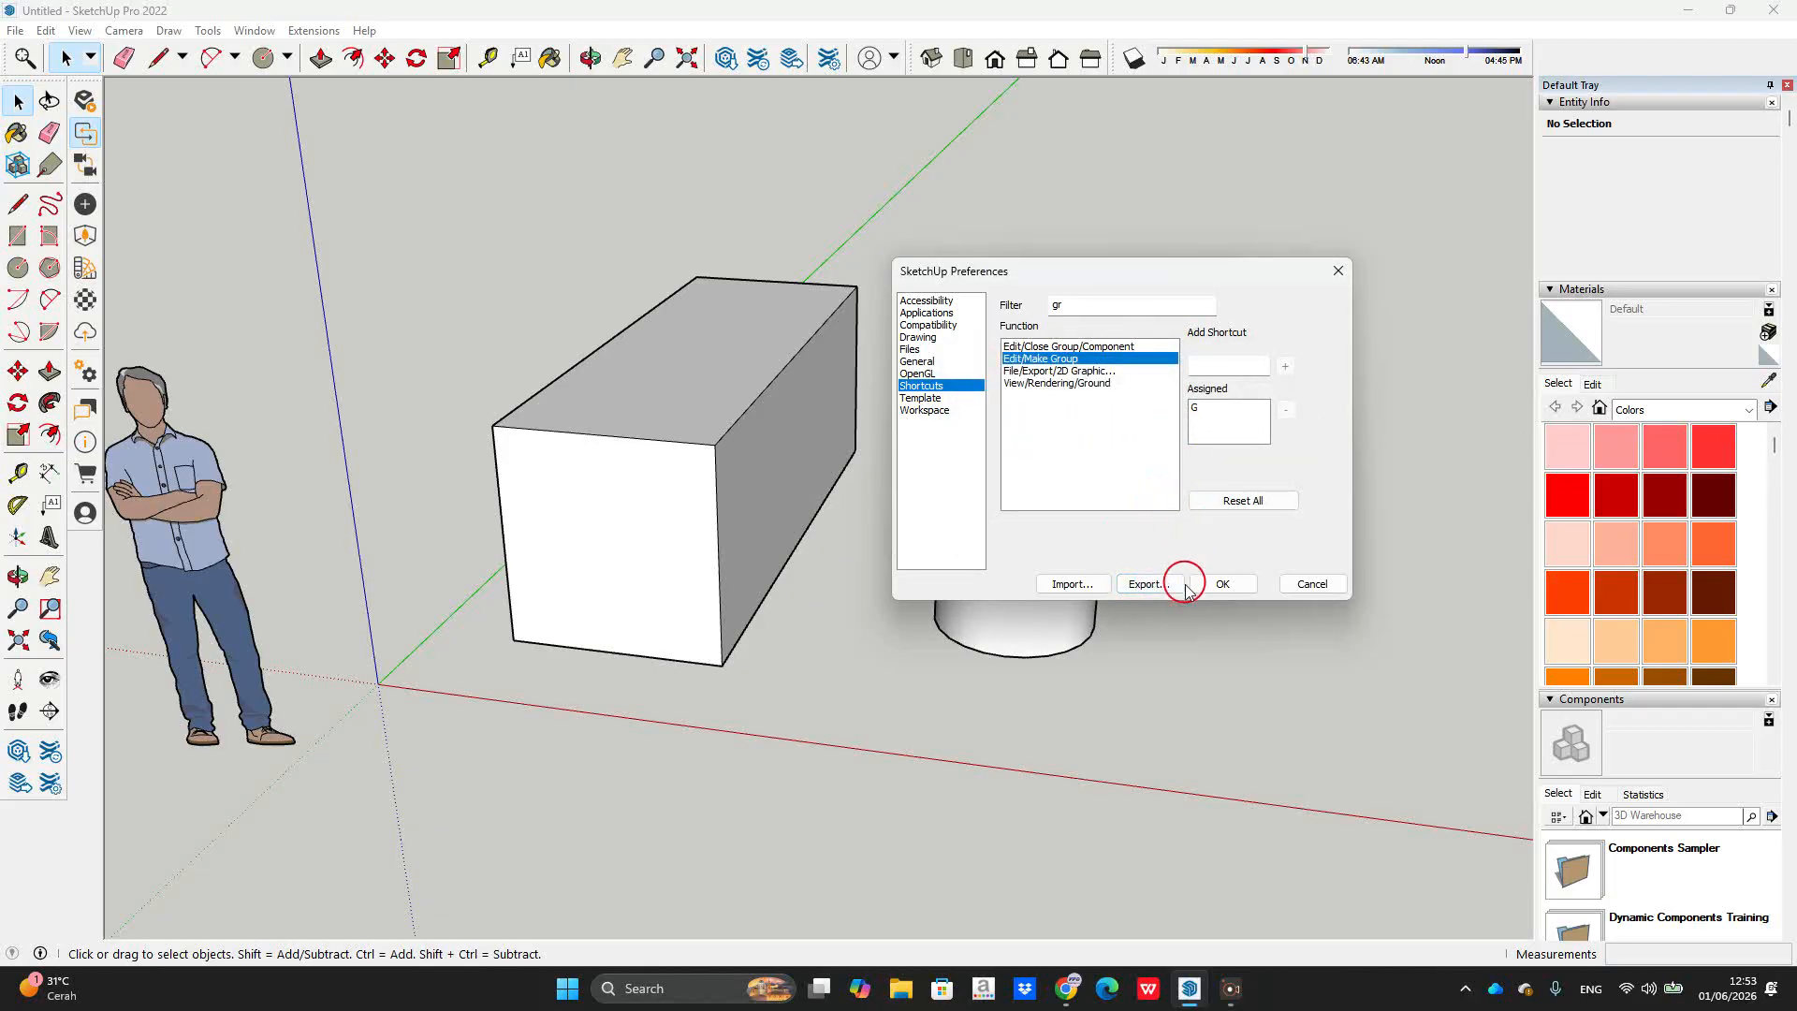
{"action": "left_click", "coordinate": [1223, 584]}
{"action": "middle_click_drag", "start_coordinate": [1076, 440], "coordinate": [883, 681]}
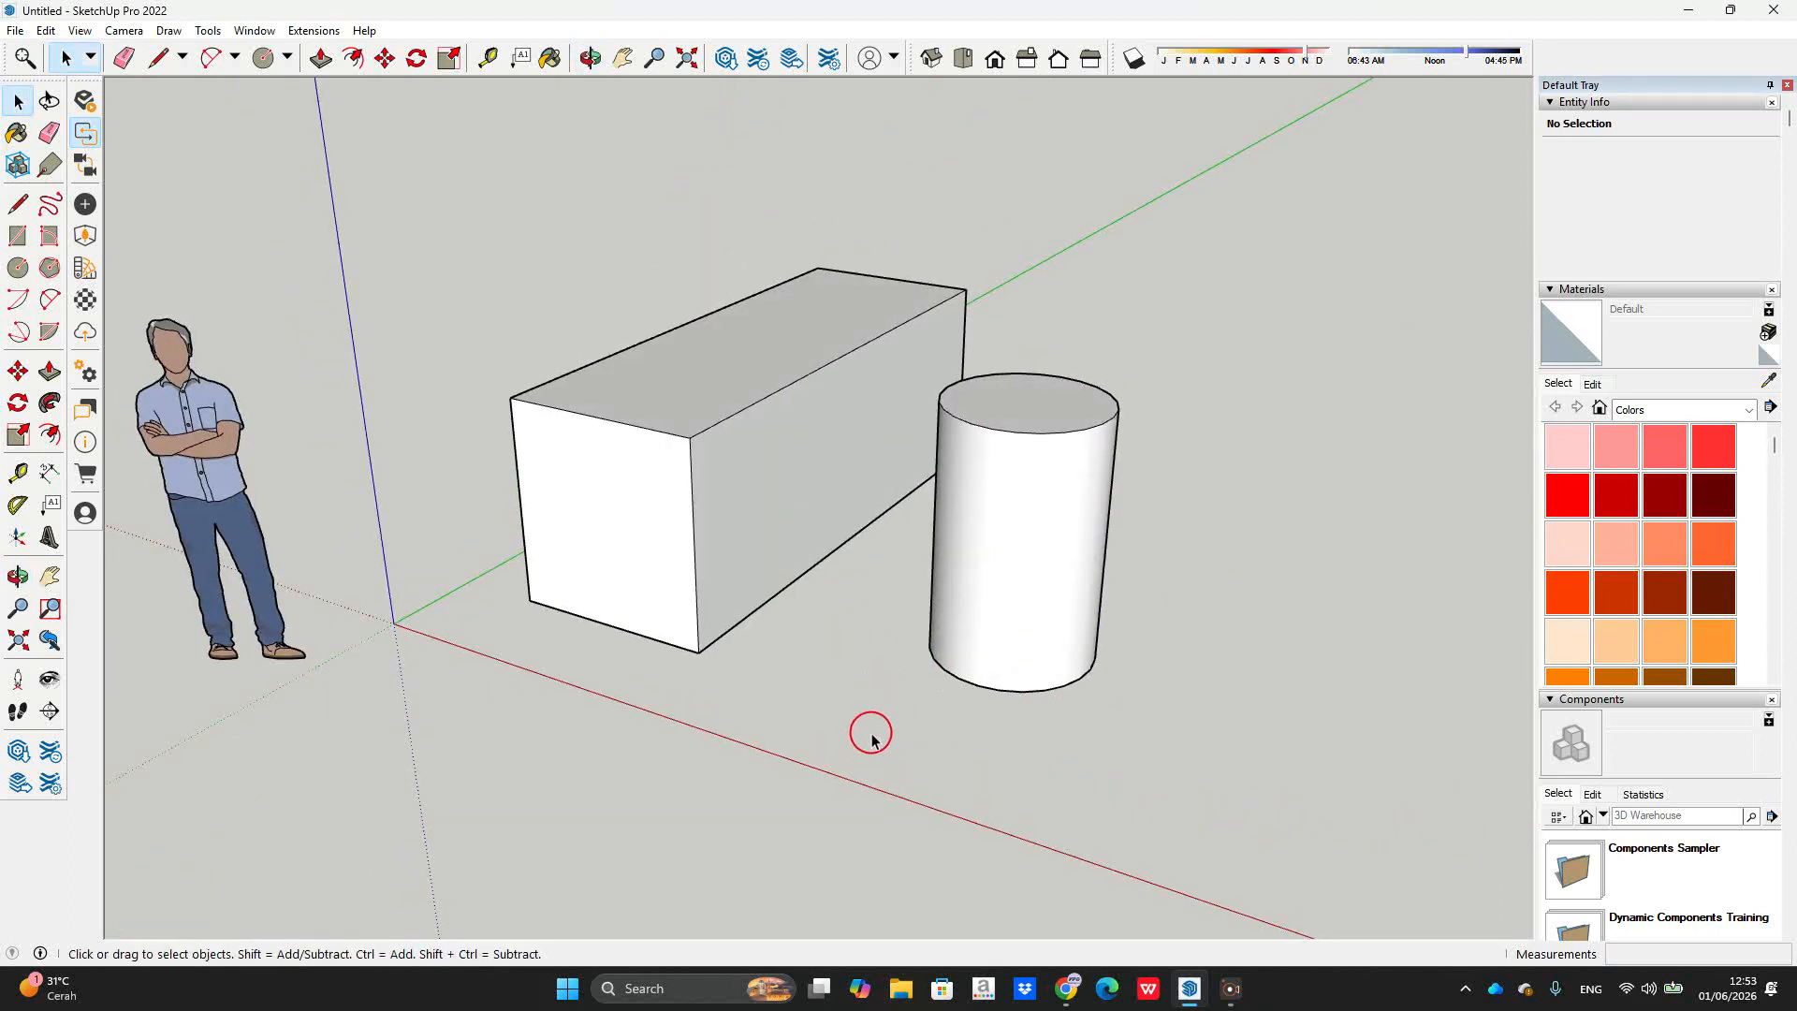
Step: Draw a floor rectangle and pull it up into a 1430 mm tall box
{"action": "key", "text": "r"}
{"action": "left_click", "coordinate": [826, 680]}
{"action": "left_click", "coordinate": [917, 821]}
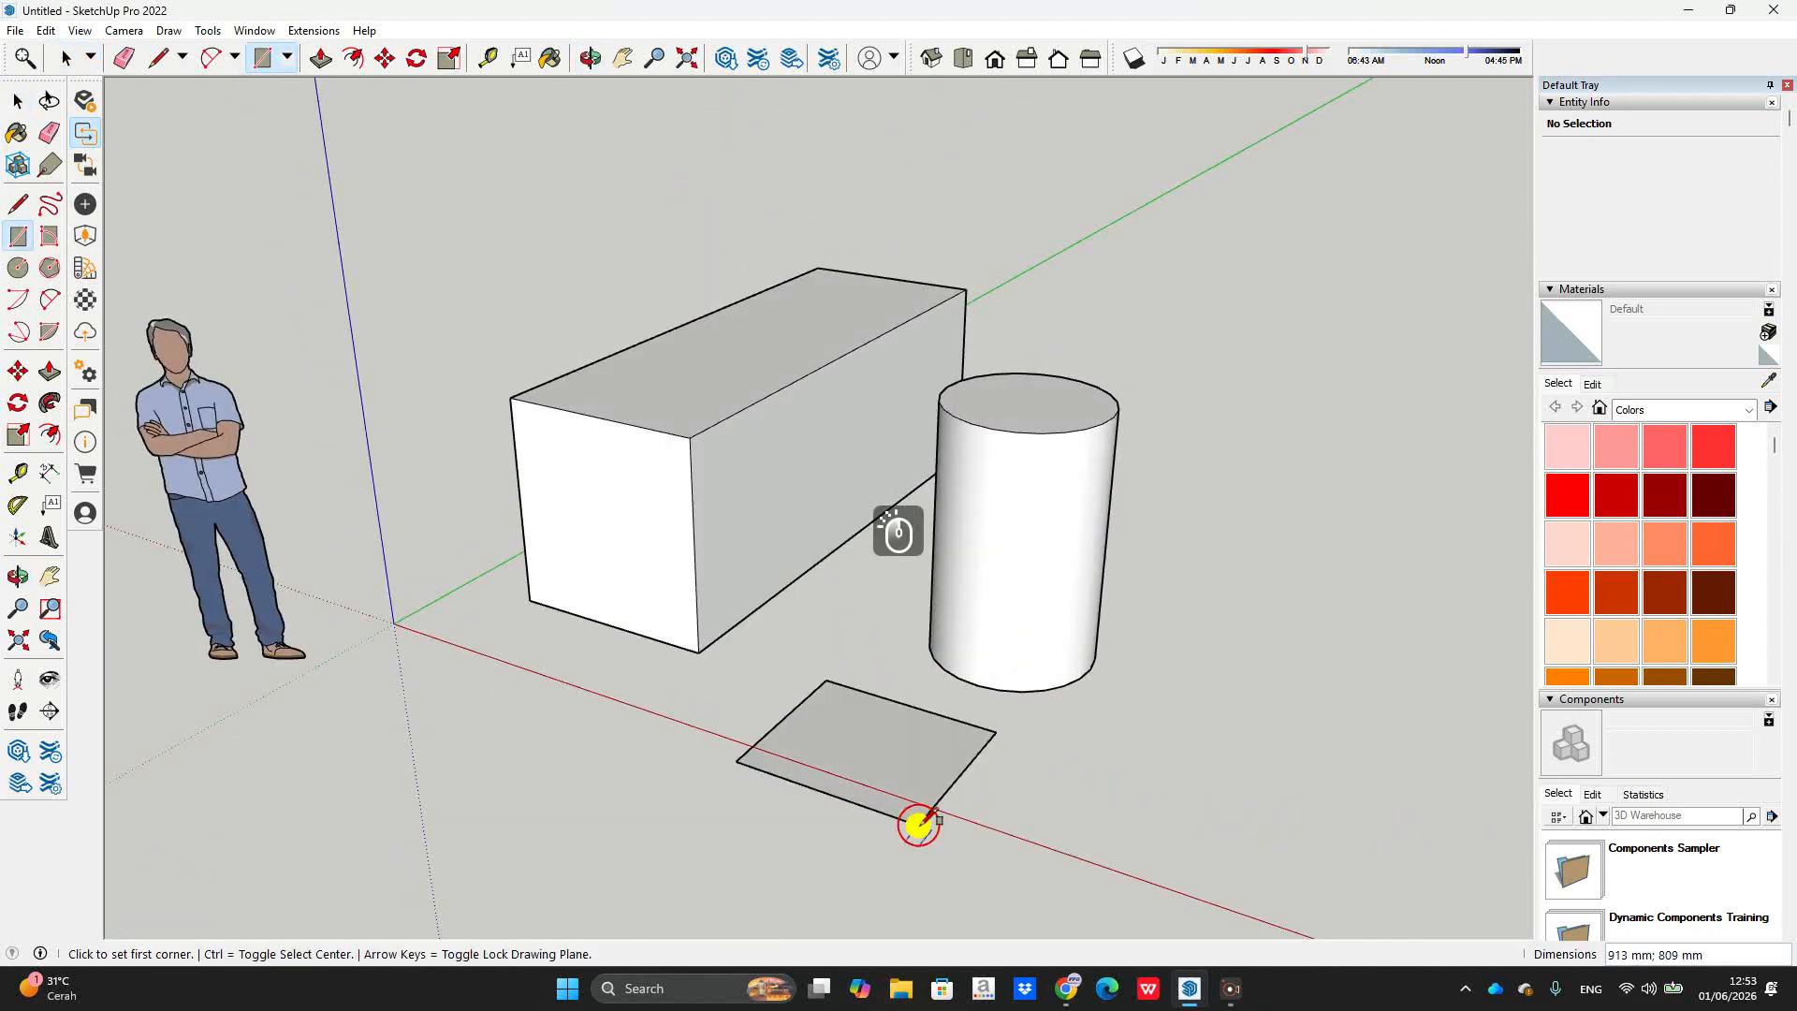
{"action": "key", "text": "p"}
{"action": "left_click_drag", "start_coordinate": [923, 786], "coordinate": [934, 487]}
{"action": "left_click", "coordinate": [933, 487]}
{"action": "key", "text": "space"}
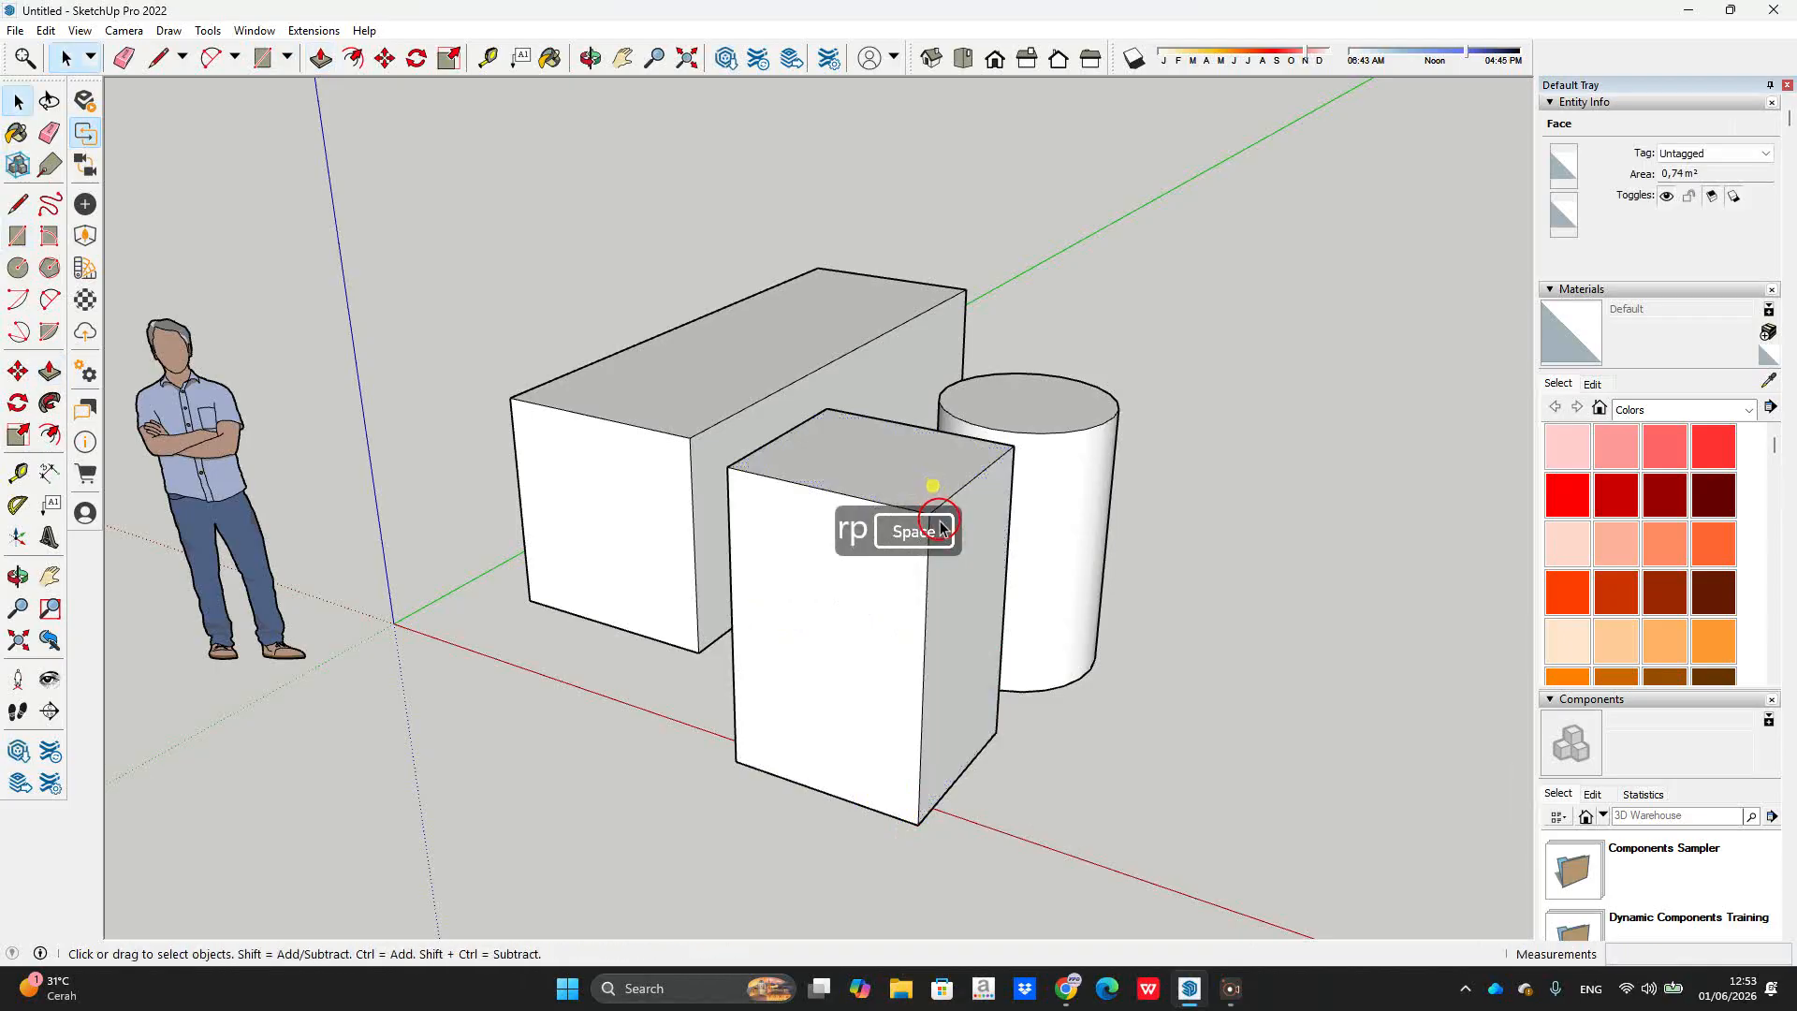
Step: Select all of the new box's geometry and make it a group
{"action": "left_click", "coordinate": [987, 635]}
{"action": "double_click", "coordinate": [988, 635]}
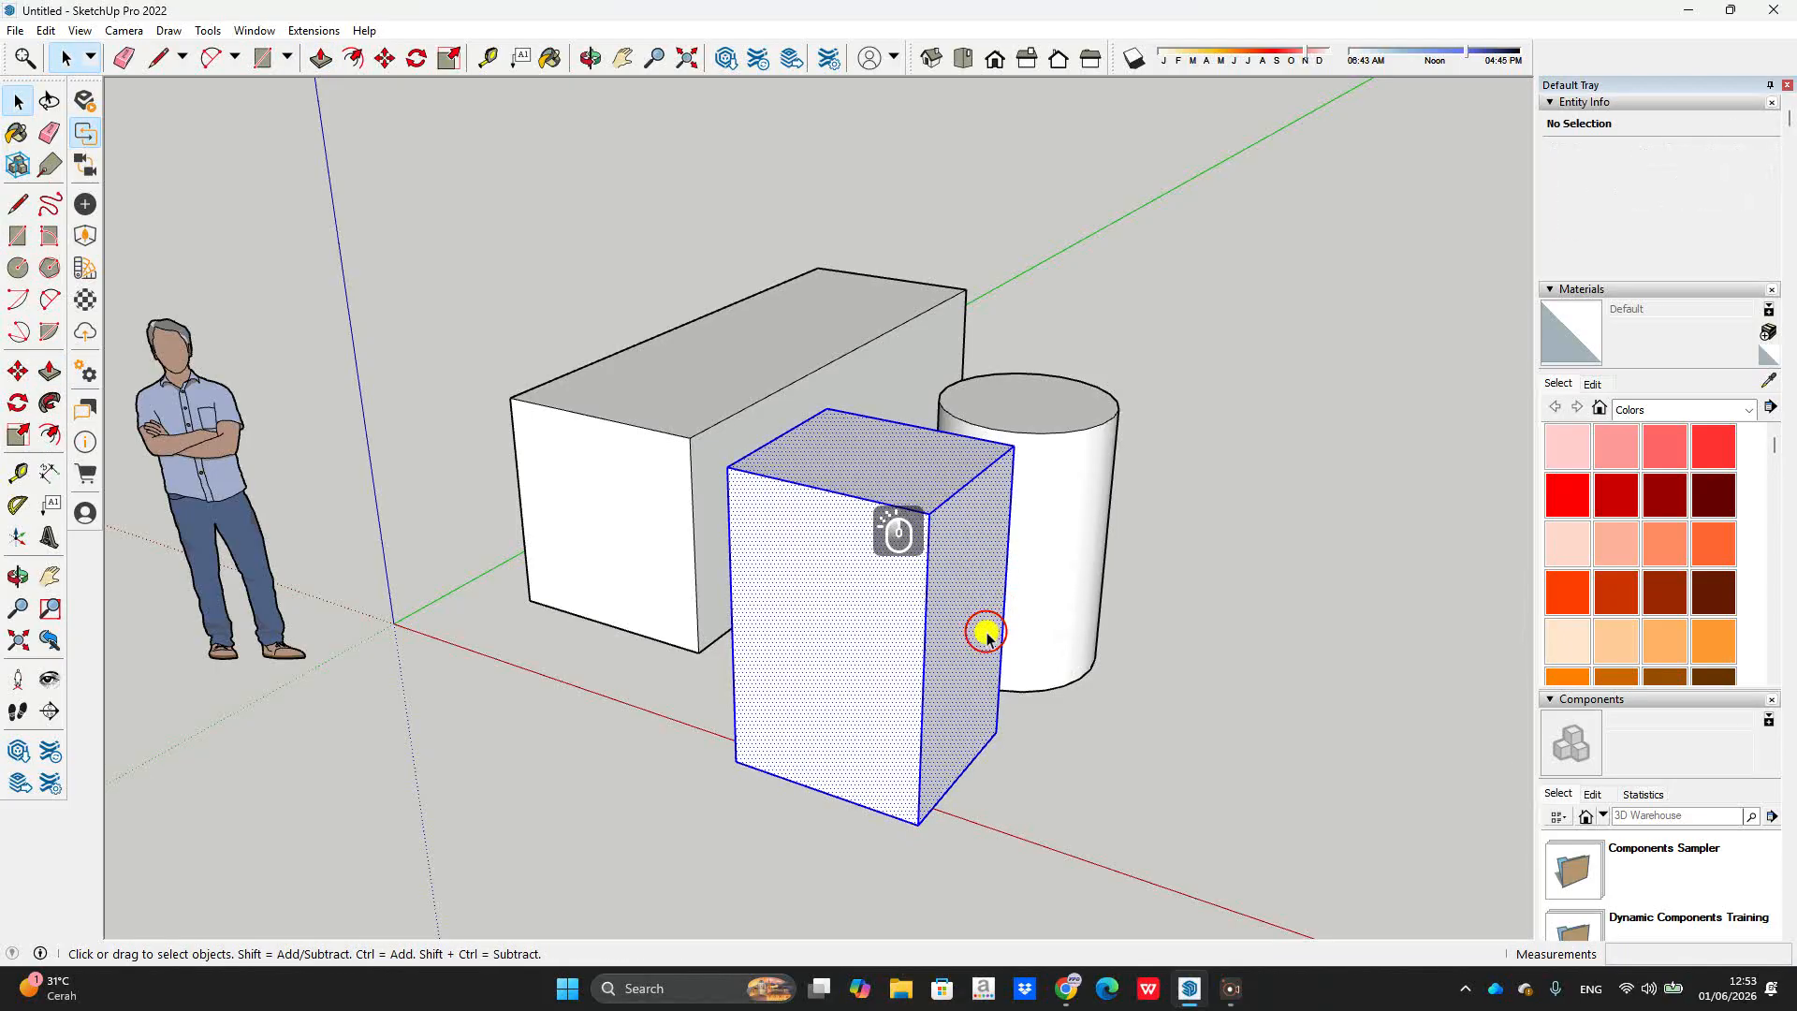
{"action": "middle_click_drag", "start_coordinate": [706, 526], "coordinate": [913, 611]}
{"action": "middle_click_drag", "start_coordinate": [1002, 662], "coordinate": [746, 606]}
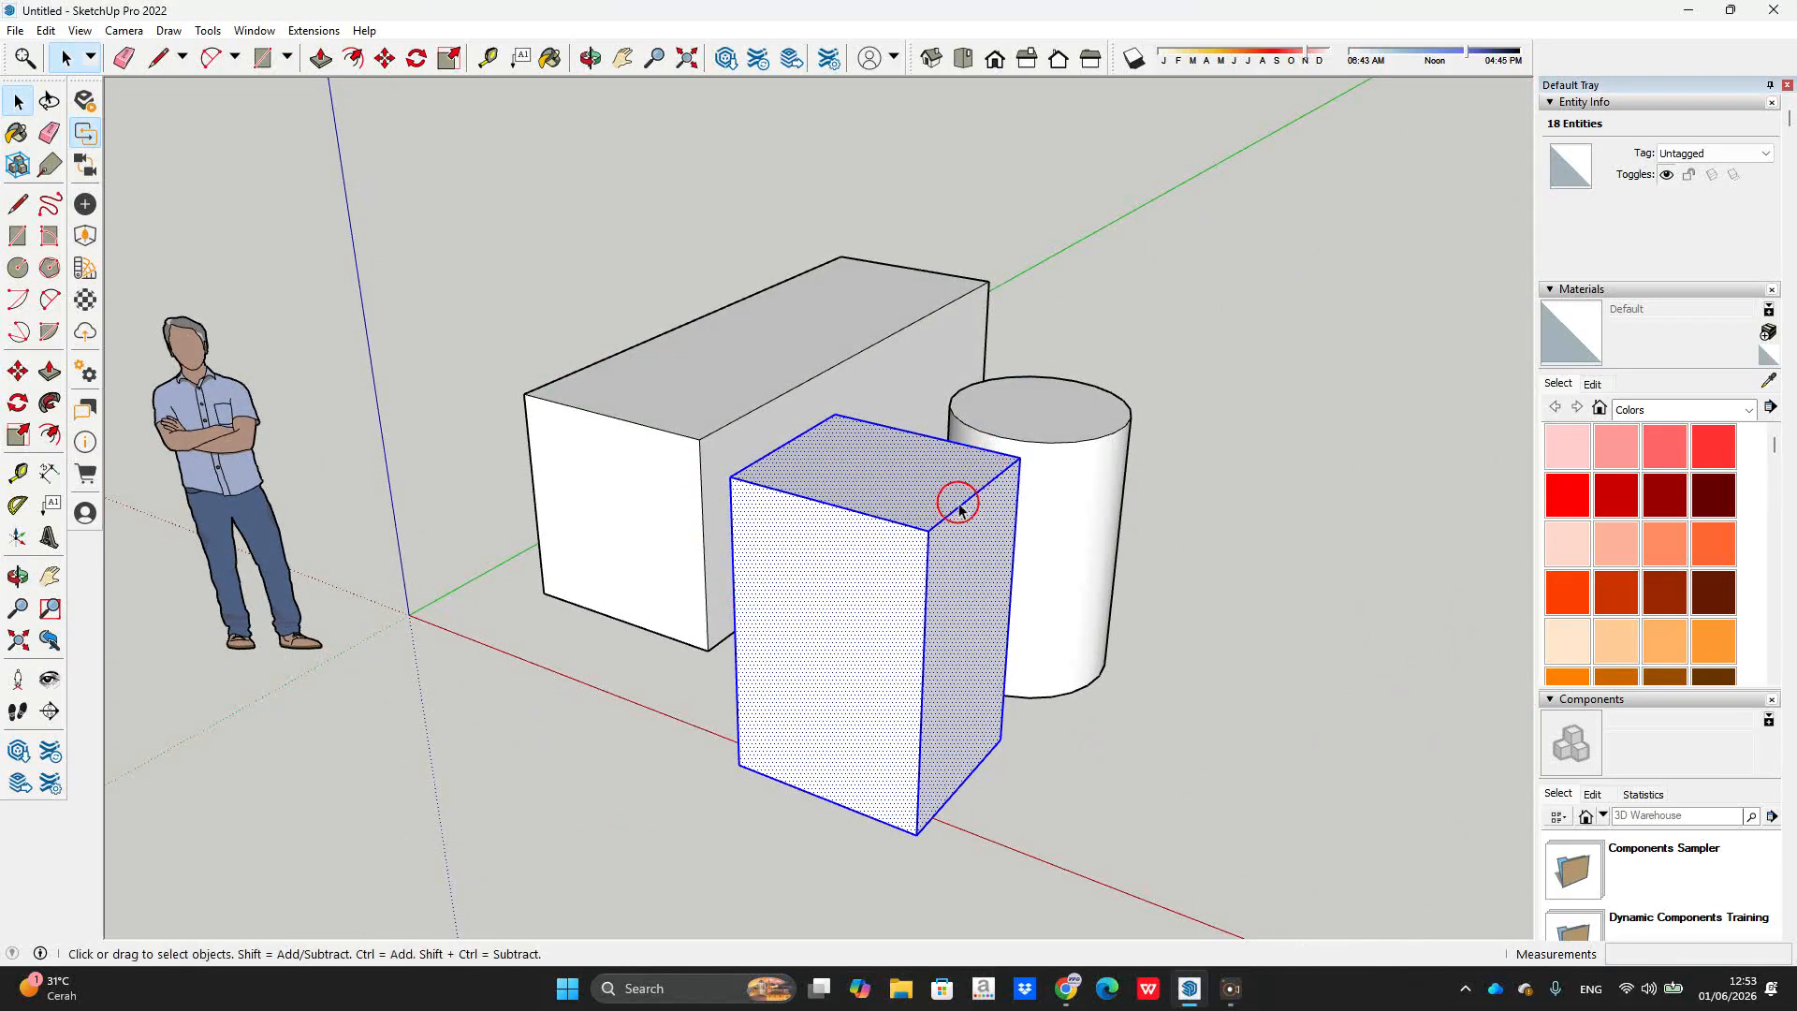
{"action": "key", "text": "ctrl+g"}
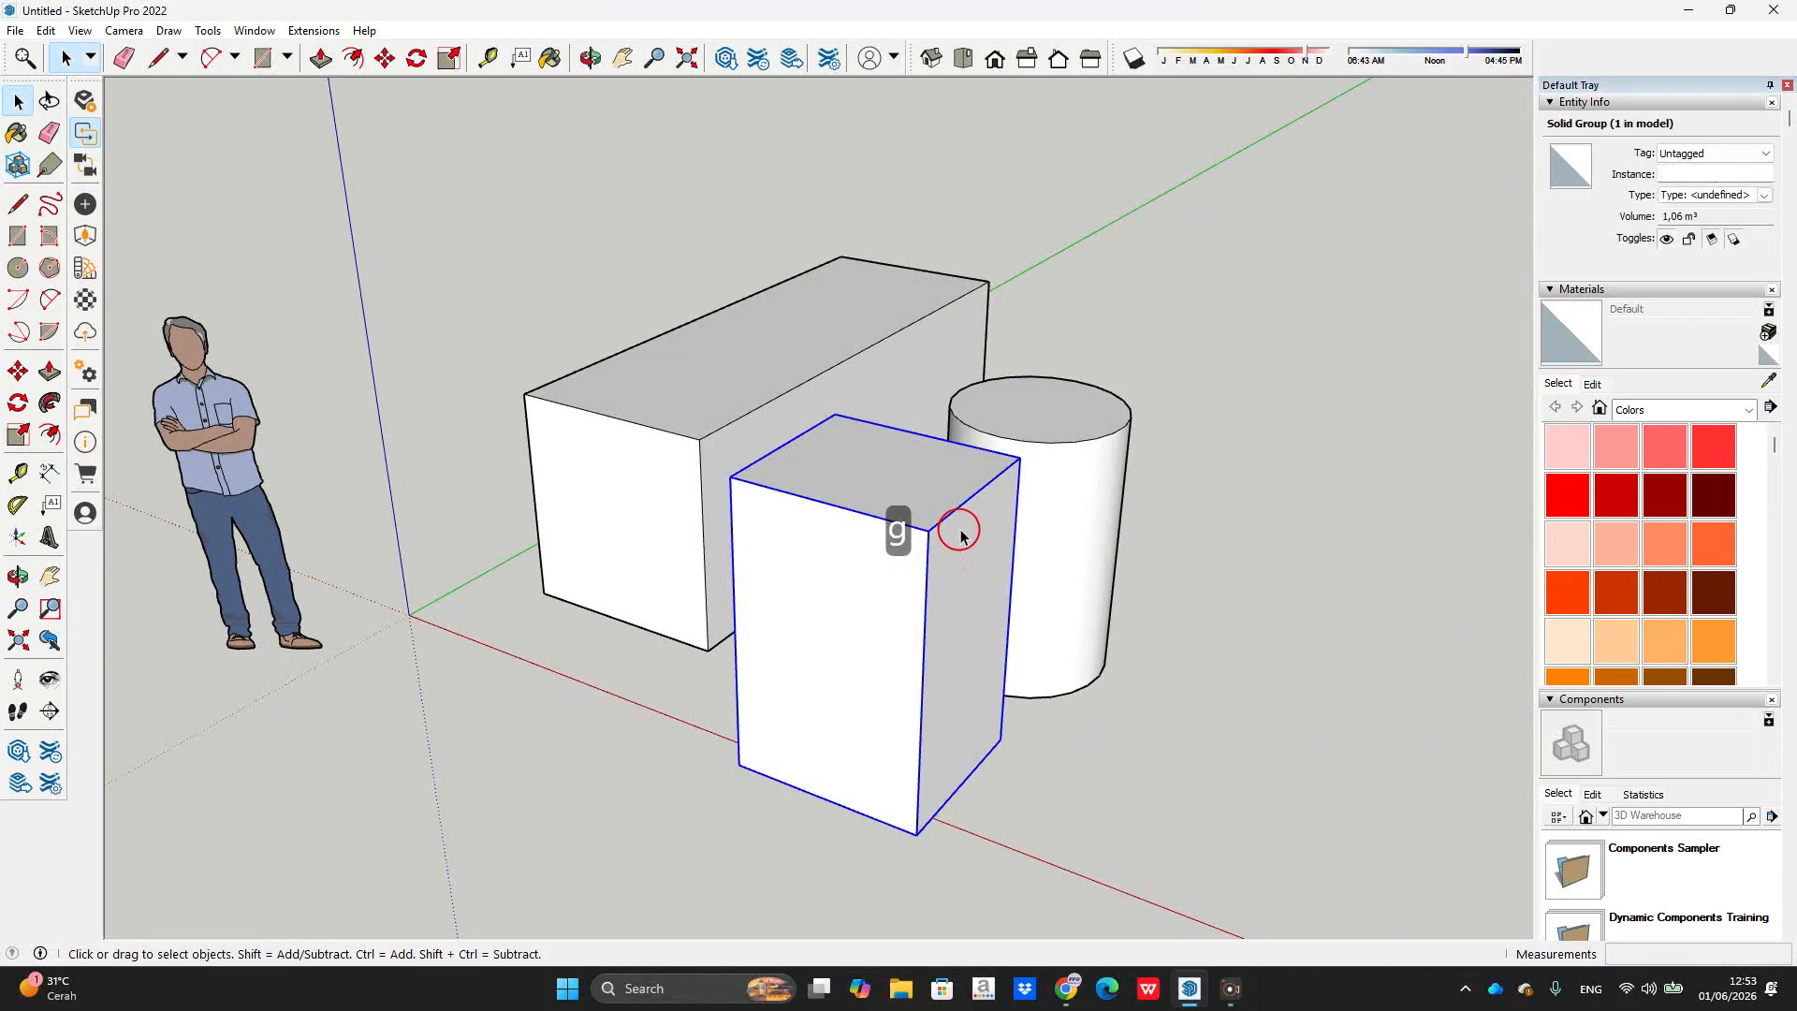
{"action": "middle_click_drag", "start_coordinate": [963, 521], "coordinate": [986, 545]}
{"action": "middle_click_drag", "start_coordinate": [1235, 551], "coordinate": [766, 588]}
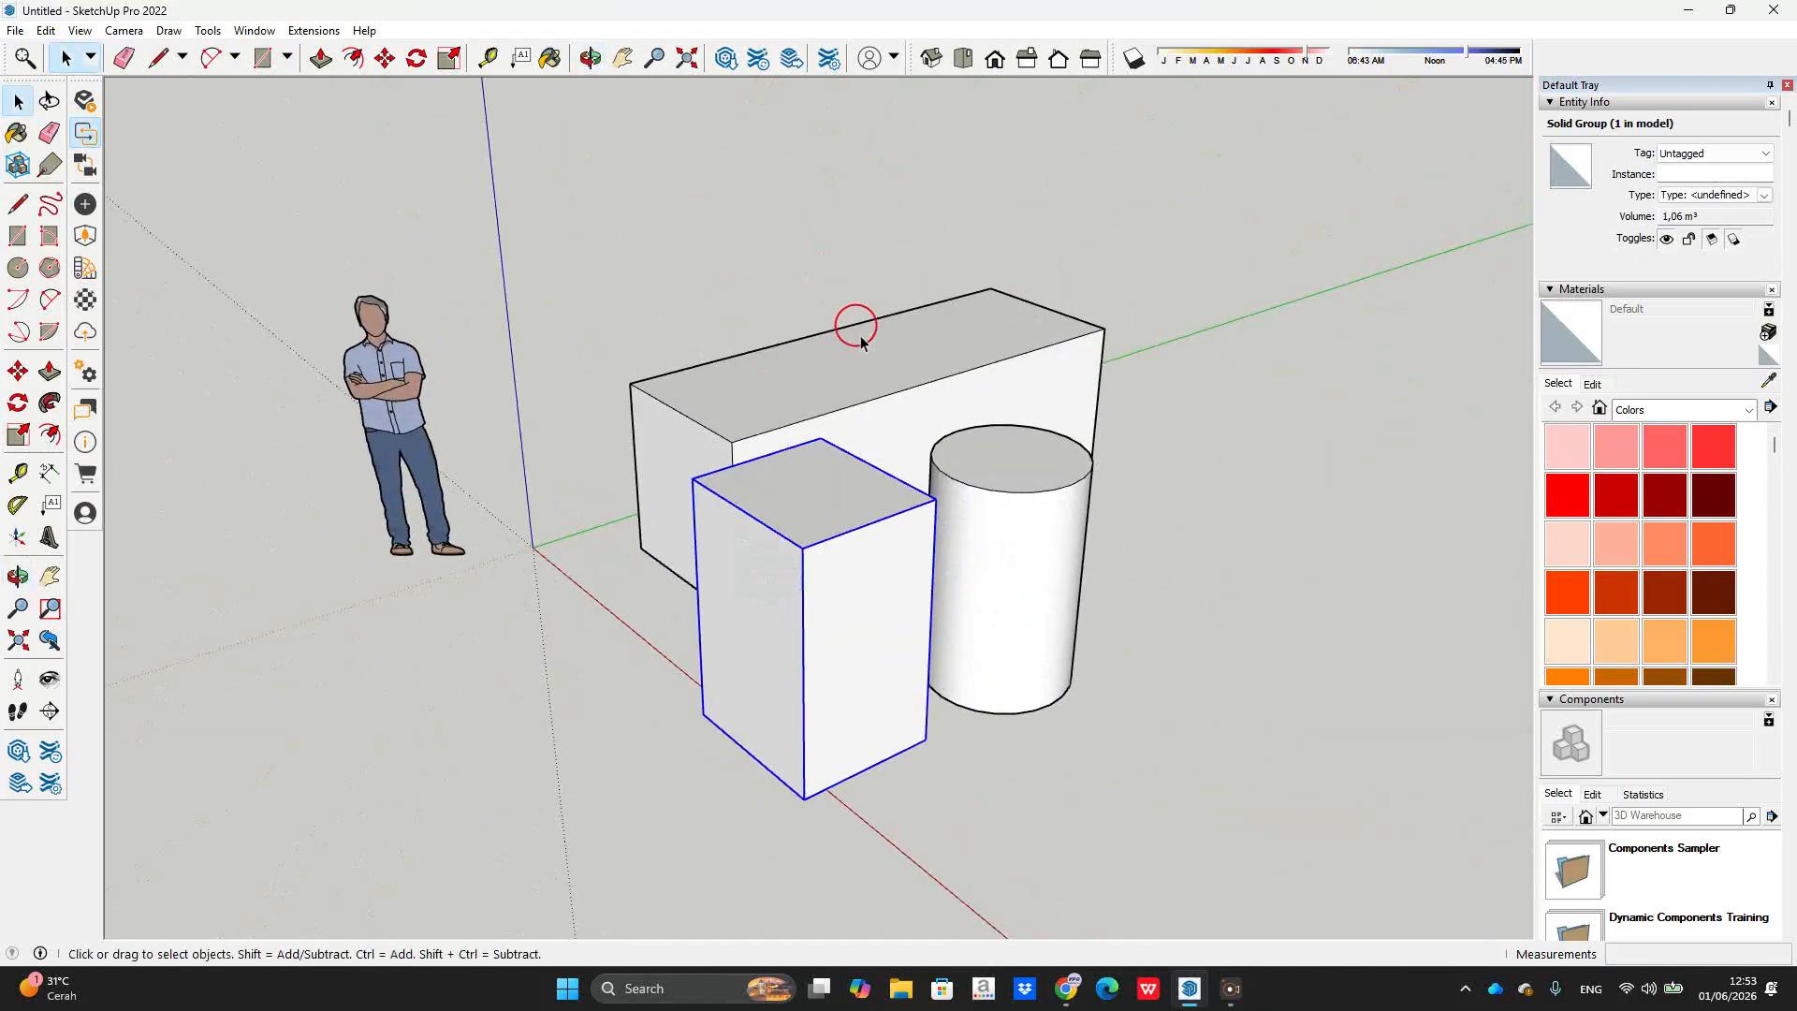
Step: Explode the long box group into loose geometry
{"action": "left_click", "coordinate": [862, 414]}
{"action": "right_click", "coordinate": [883, 399]}
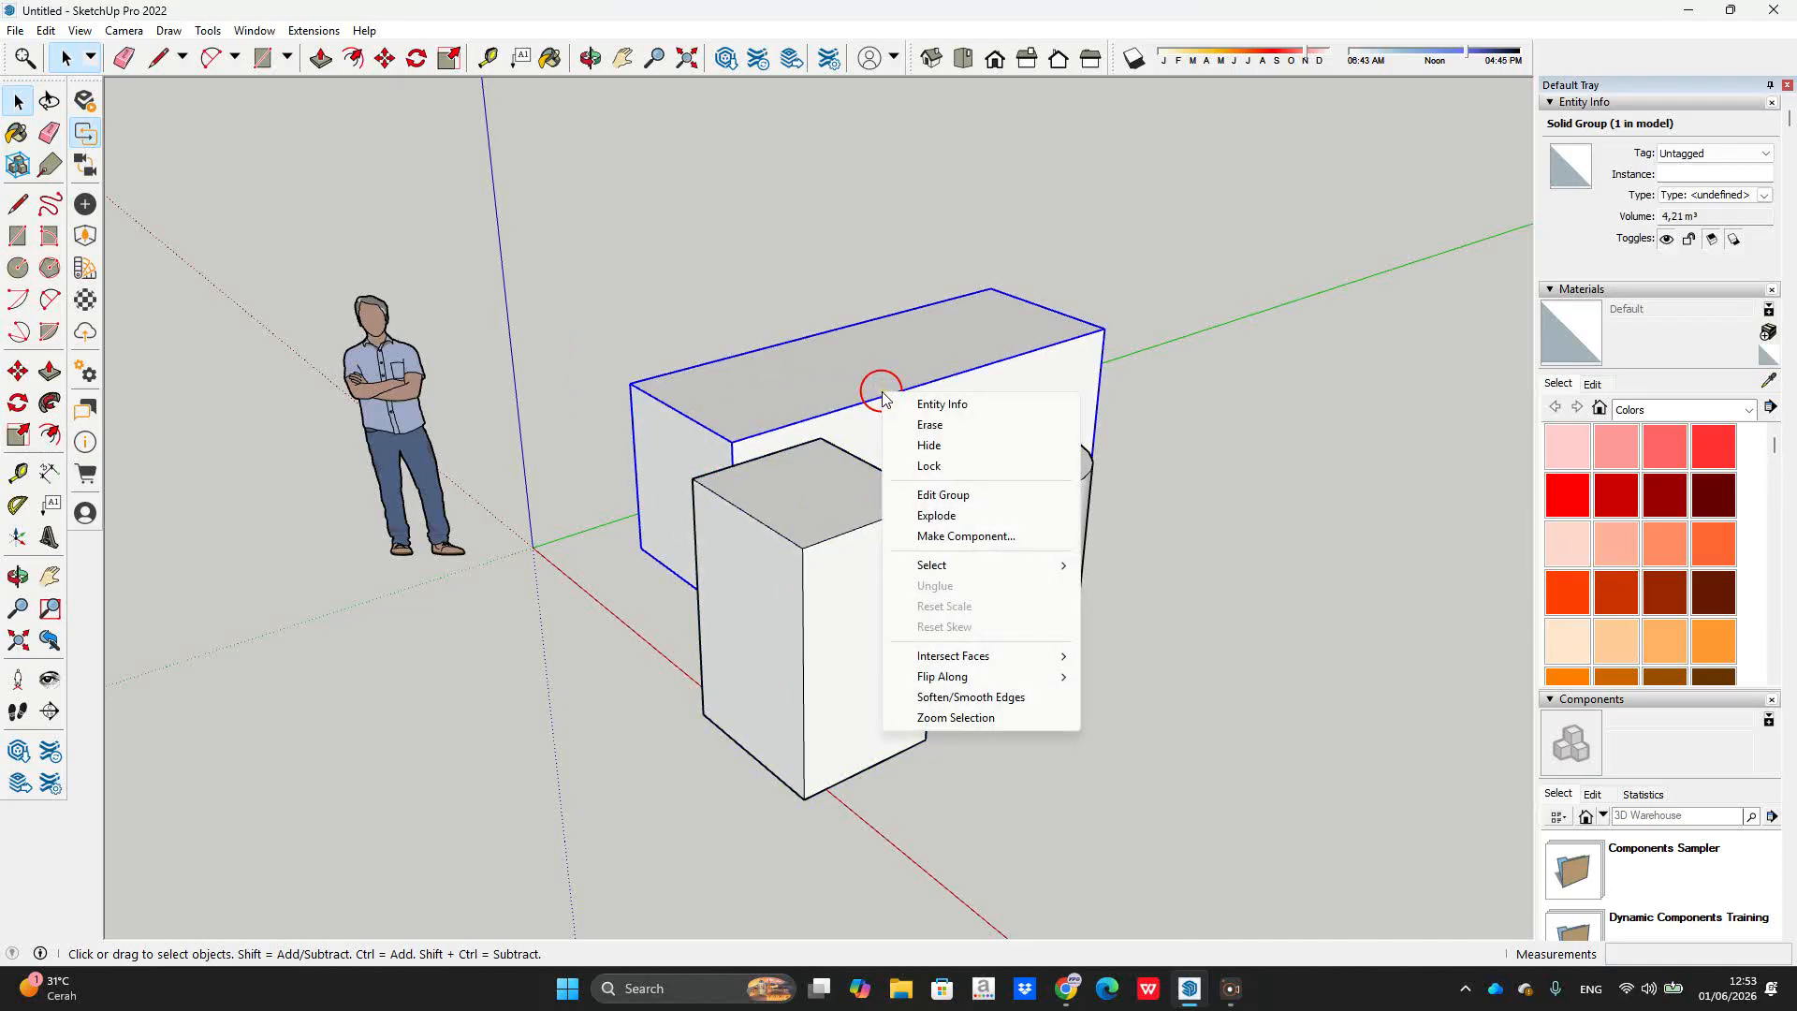
{"action": "left_click", "coordinate": [1189, 272]}
{"action": "middle_click_drag", "start_coordinate": [854, 399], "coordinate": [1160, 390]}
{"action": "scroll", "coordinate": [608, 457], "scroll_direction": "up", "scroll_amount": 3}
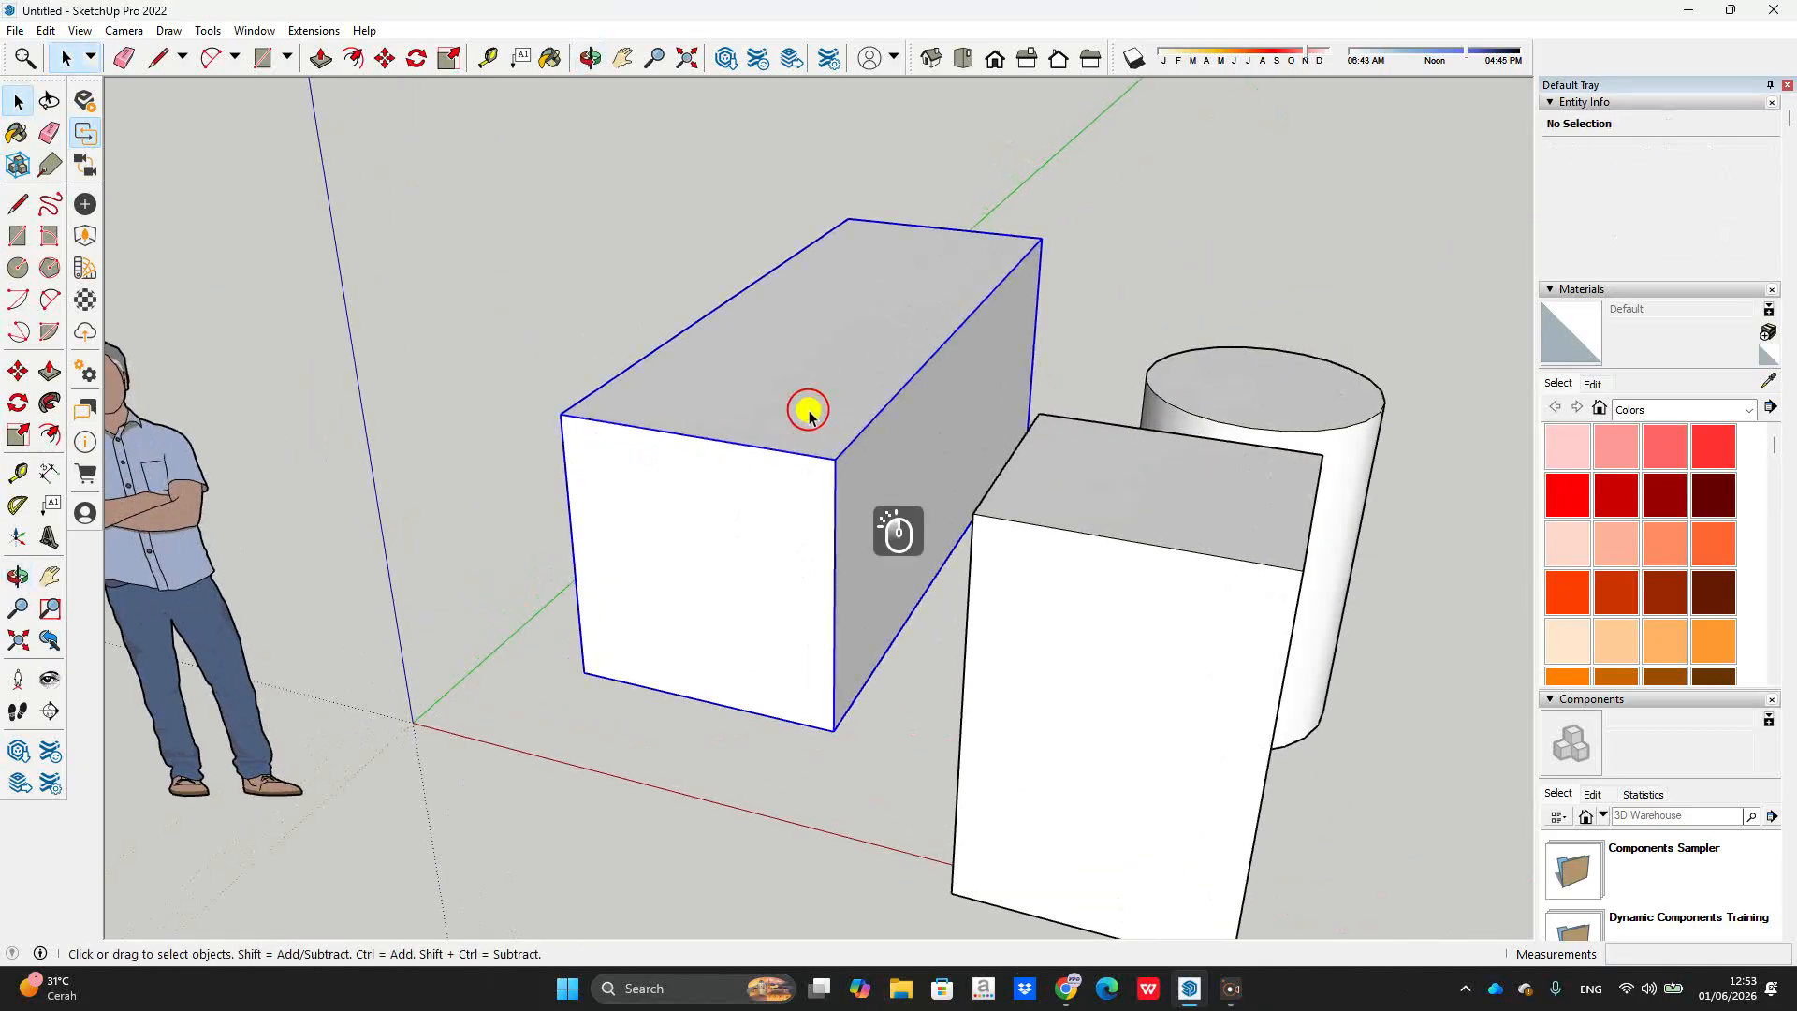
{"action": "right_click", "coordinate": [809, 412]}
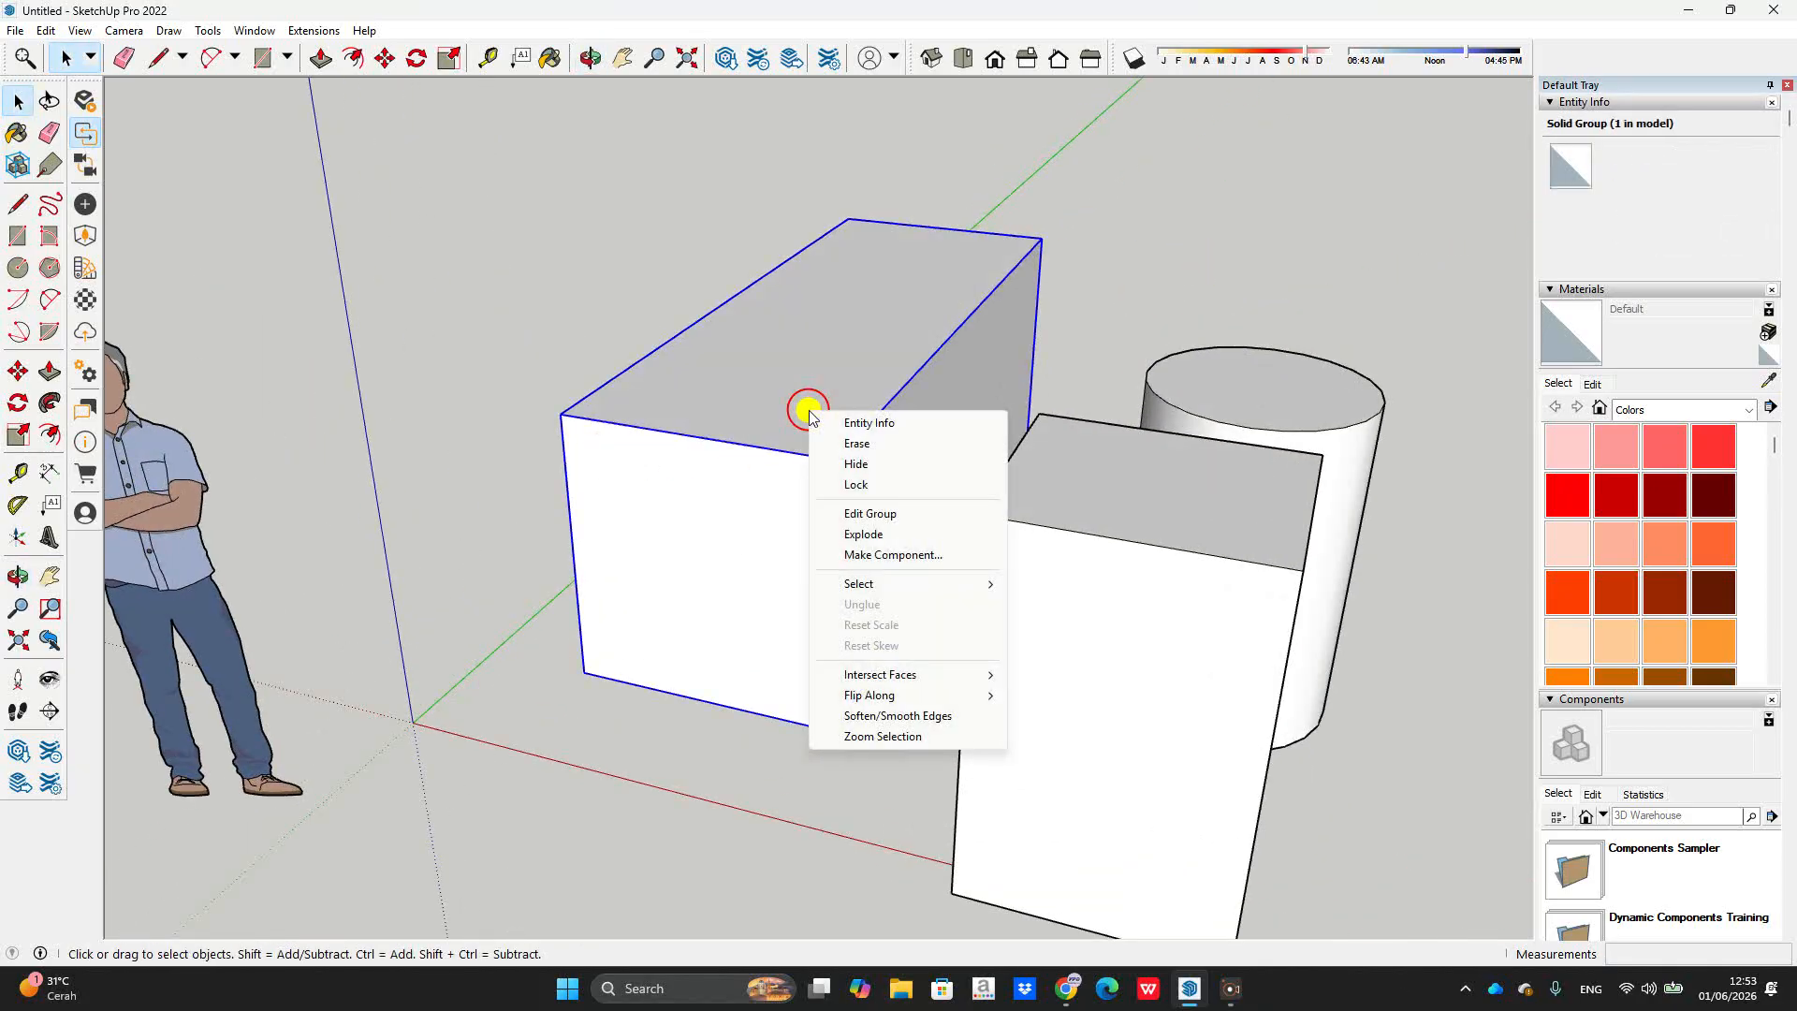
{"action": "left_click", "coordinate": [896, 536]}
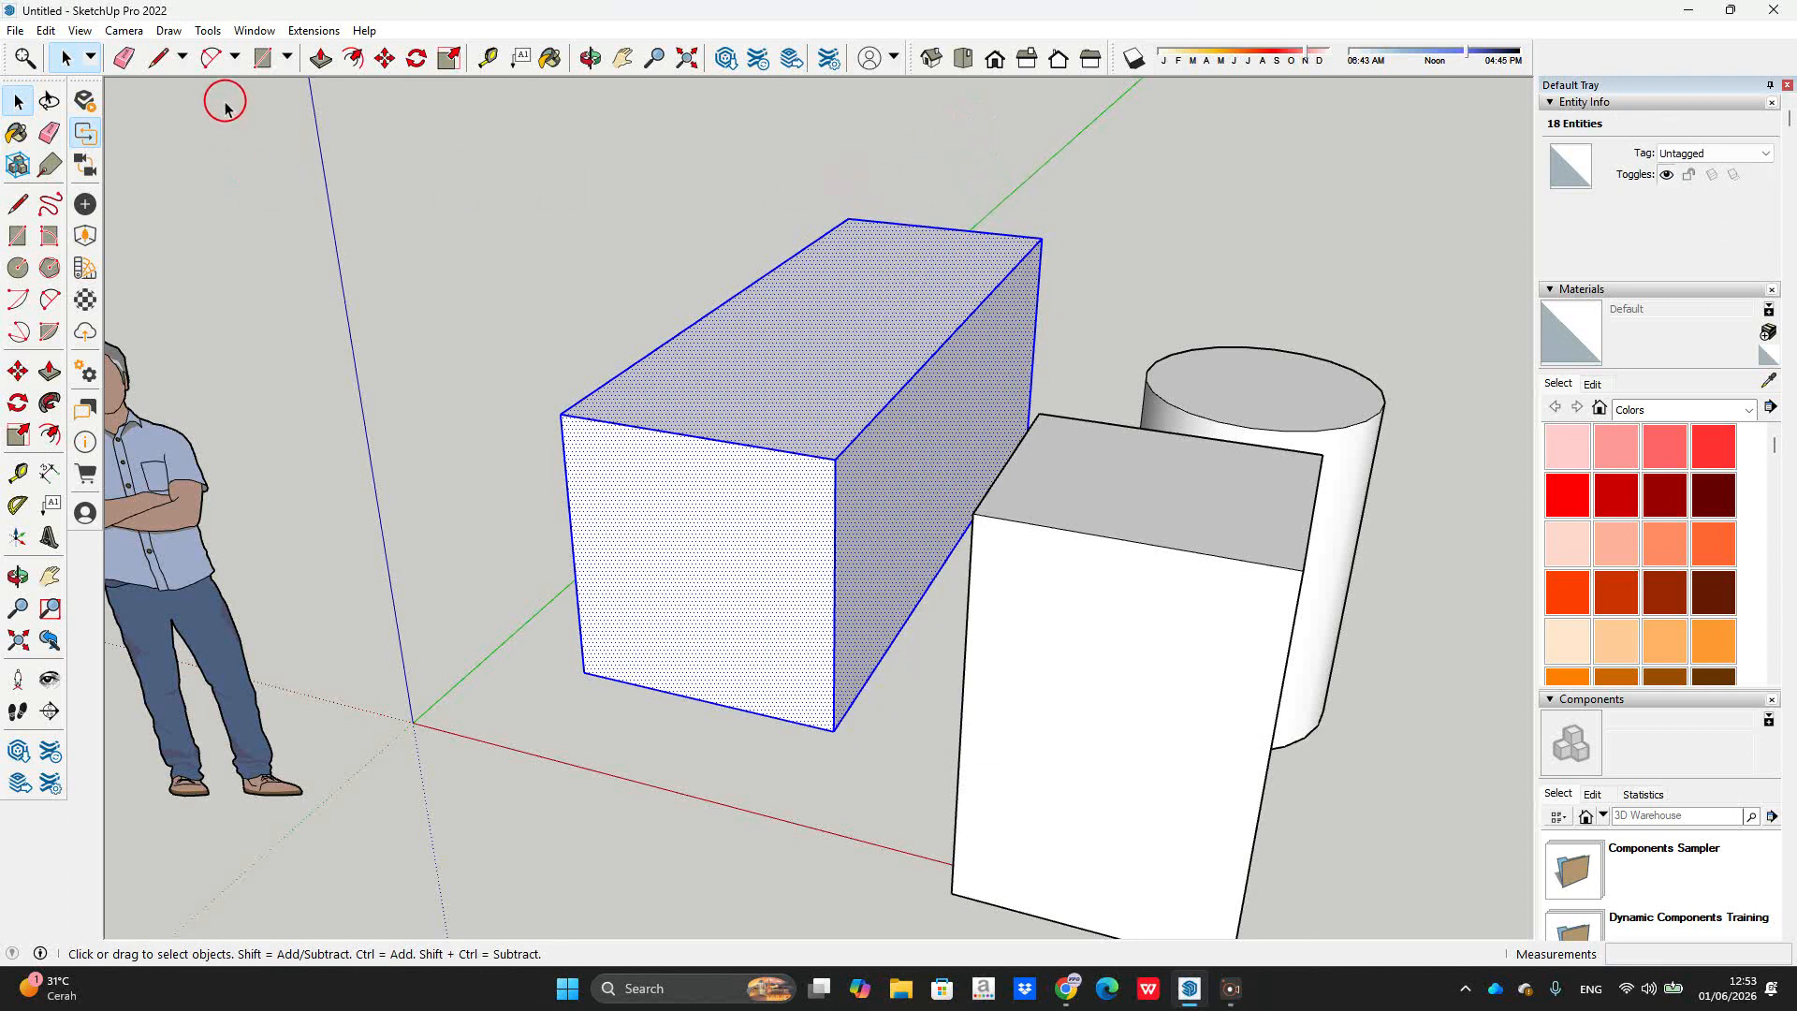
Step: Assign shortcut Y to Edit/Item/Explode in the Shortcuts preferences
{"action": "left_click", "coordinate": [246, 34]}
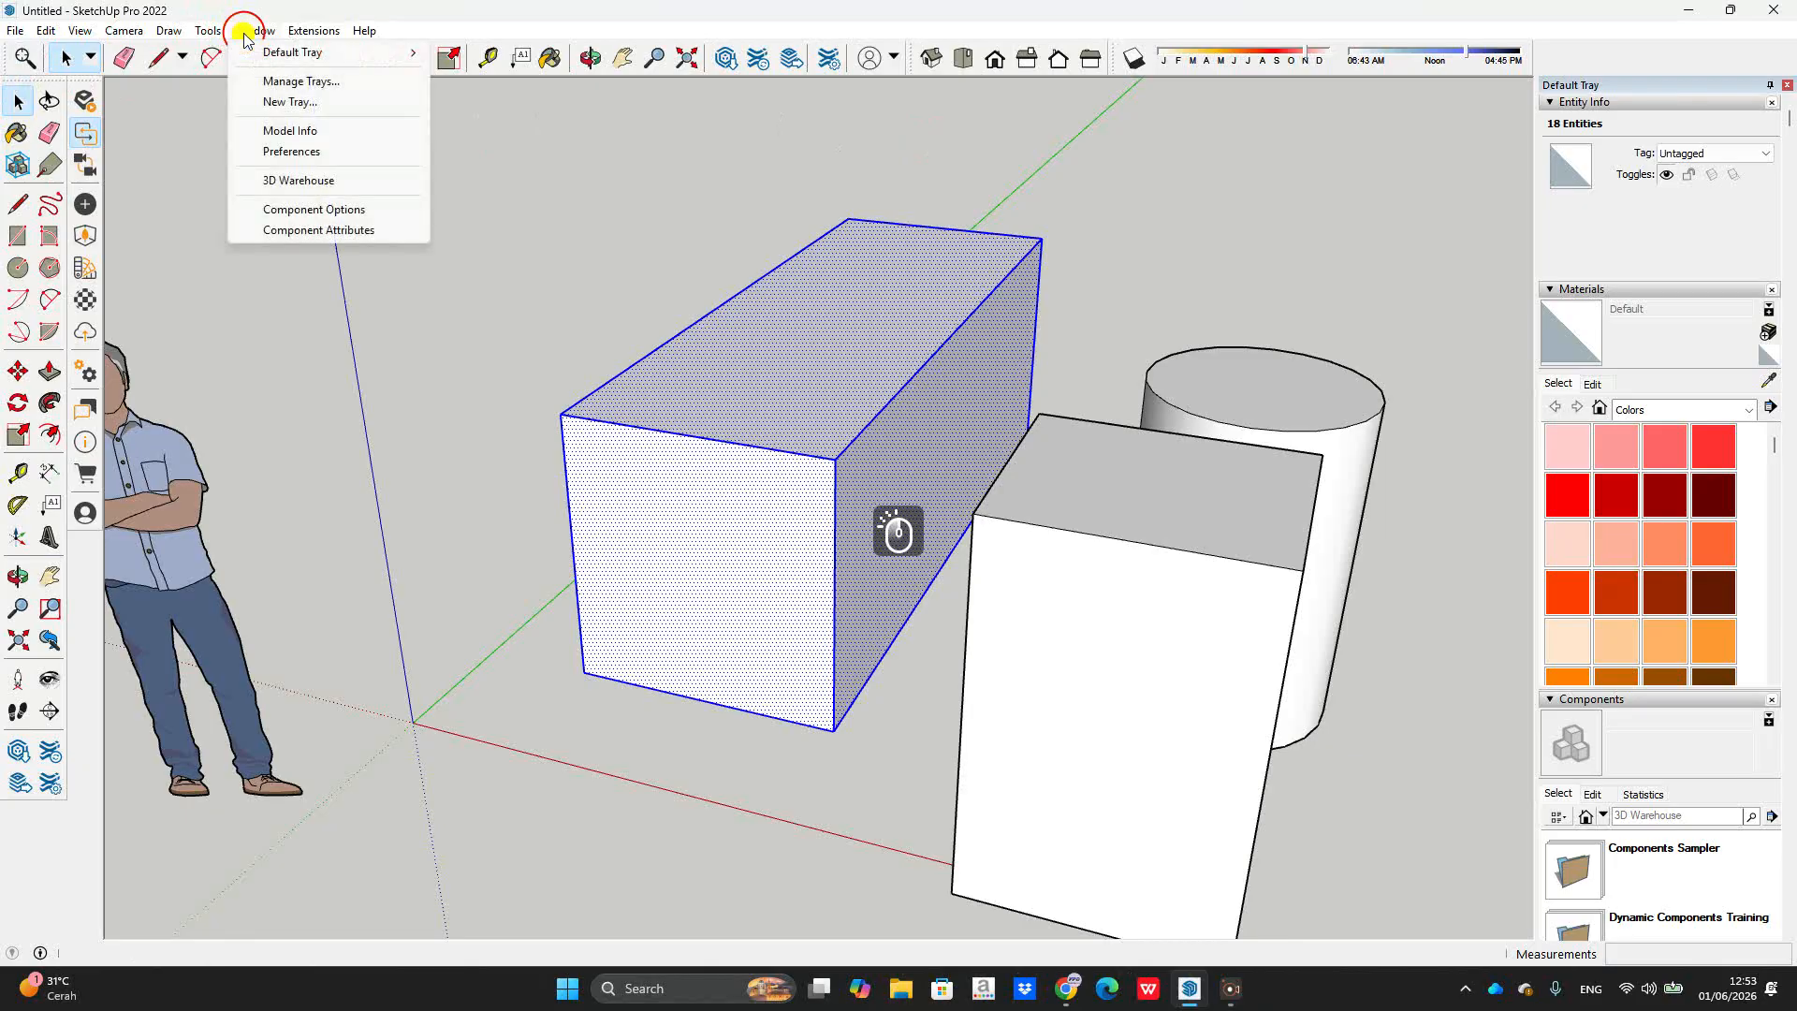
{"action": "left_click", "coordinate": [291, 150]}
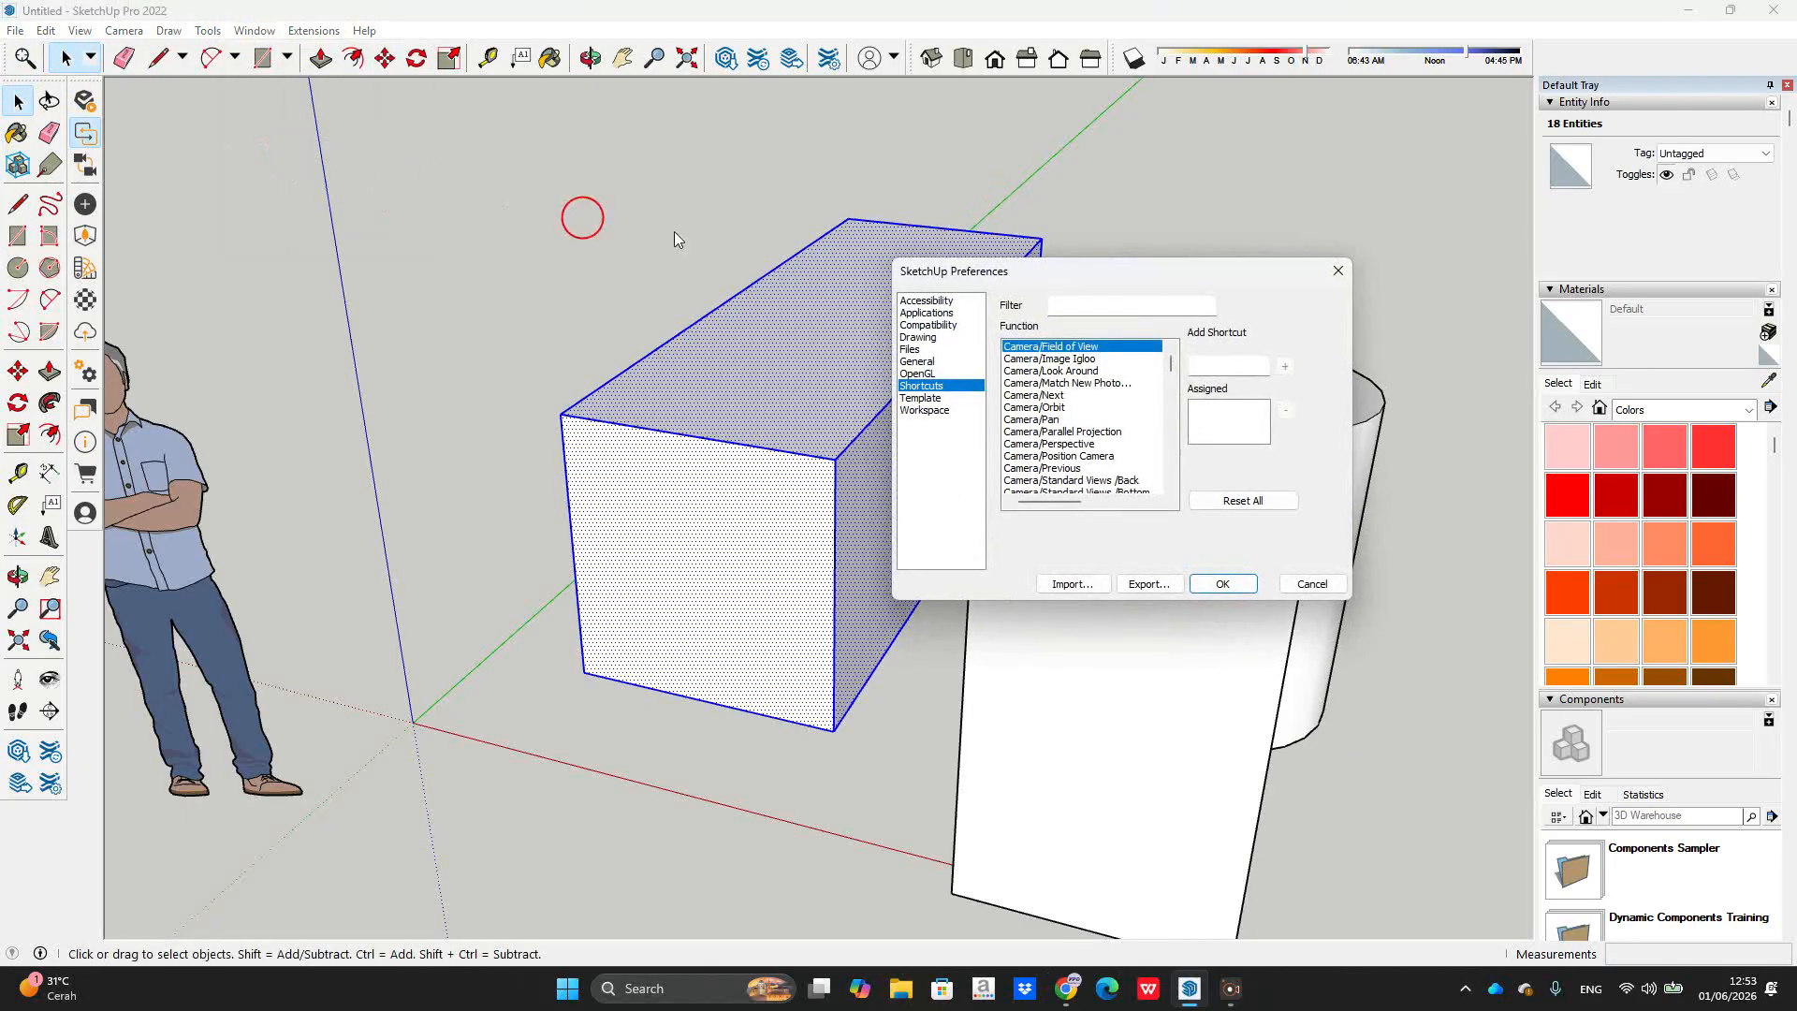
{"action": "left_click", "coordinate": [1095, 304]}
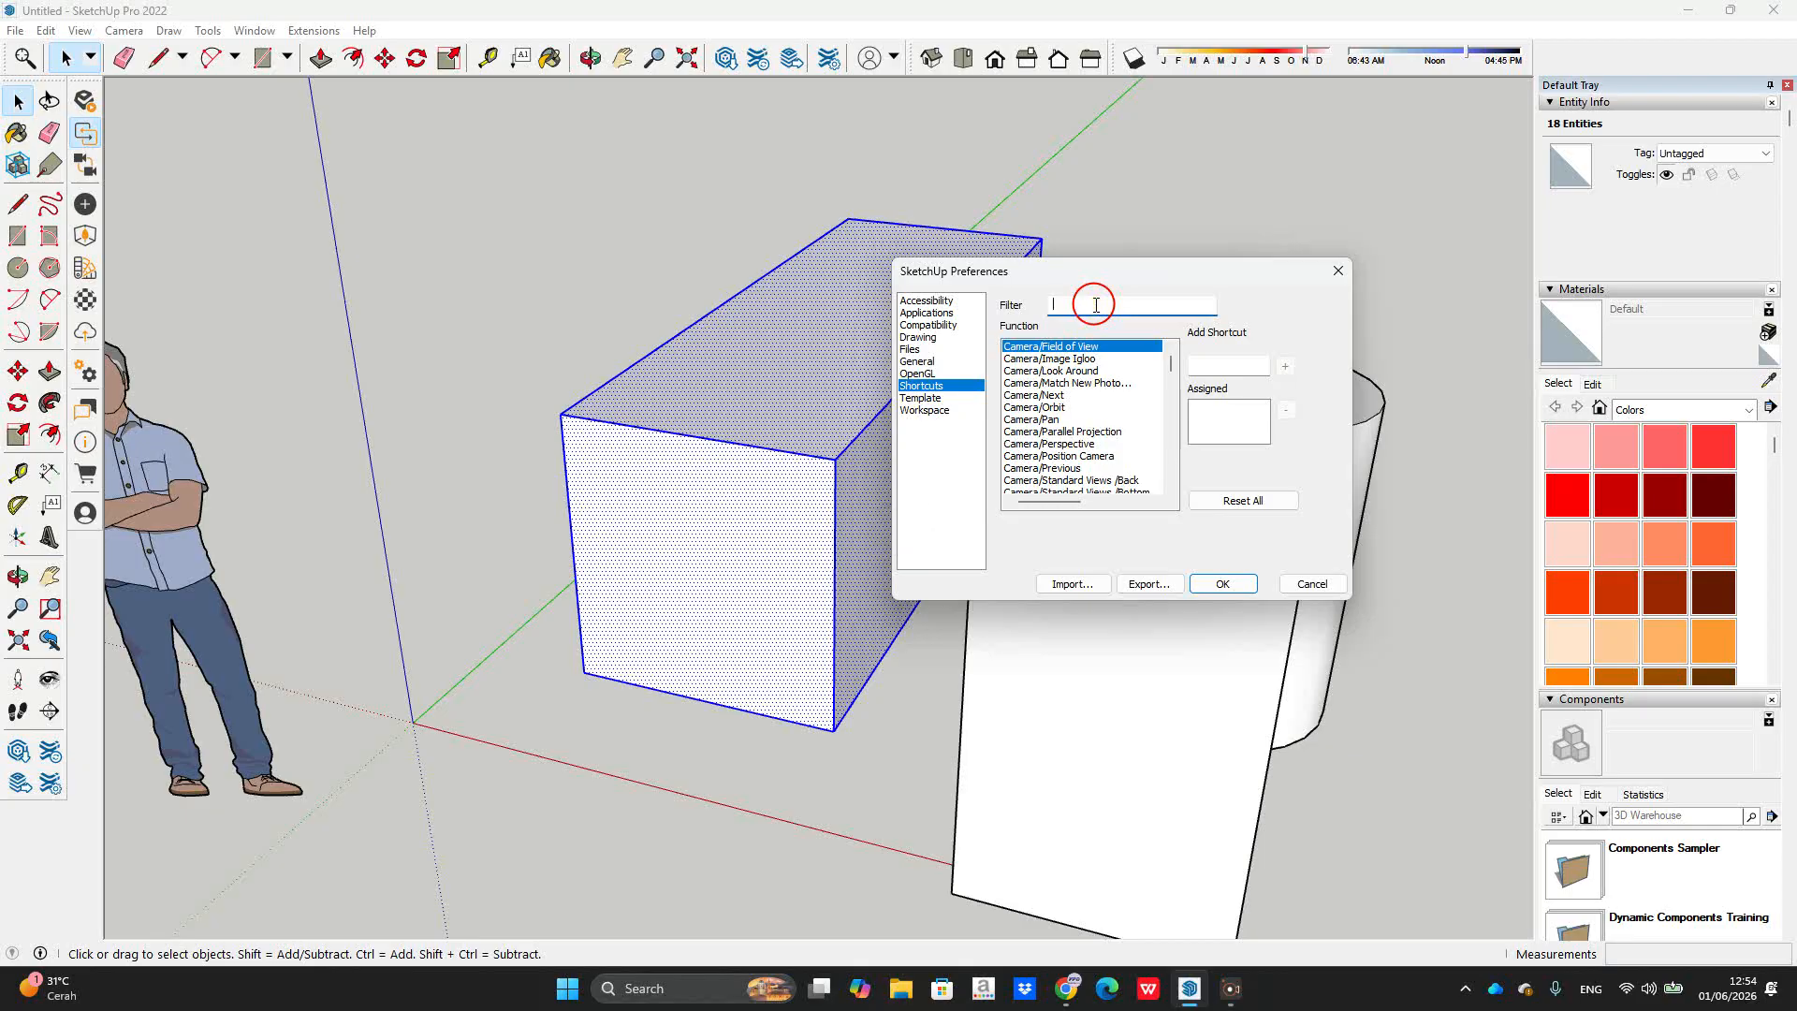
{"action": "type", "text": "exp"}
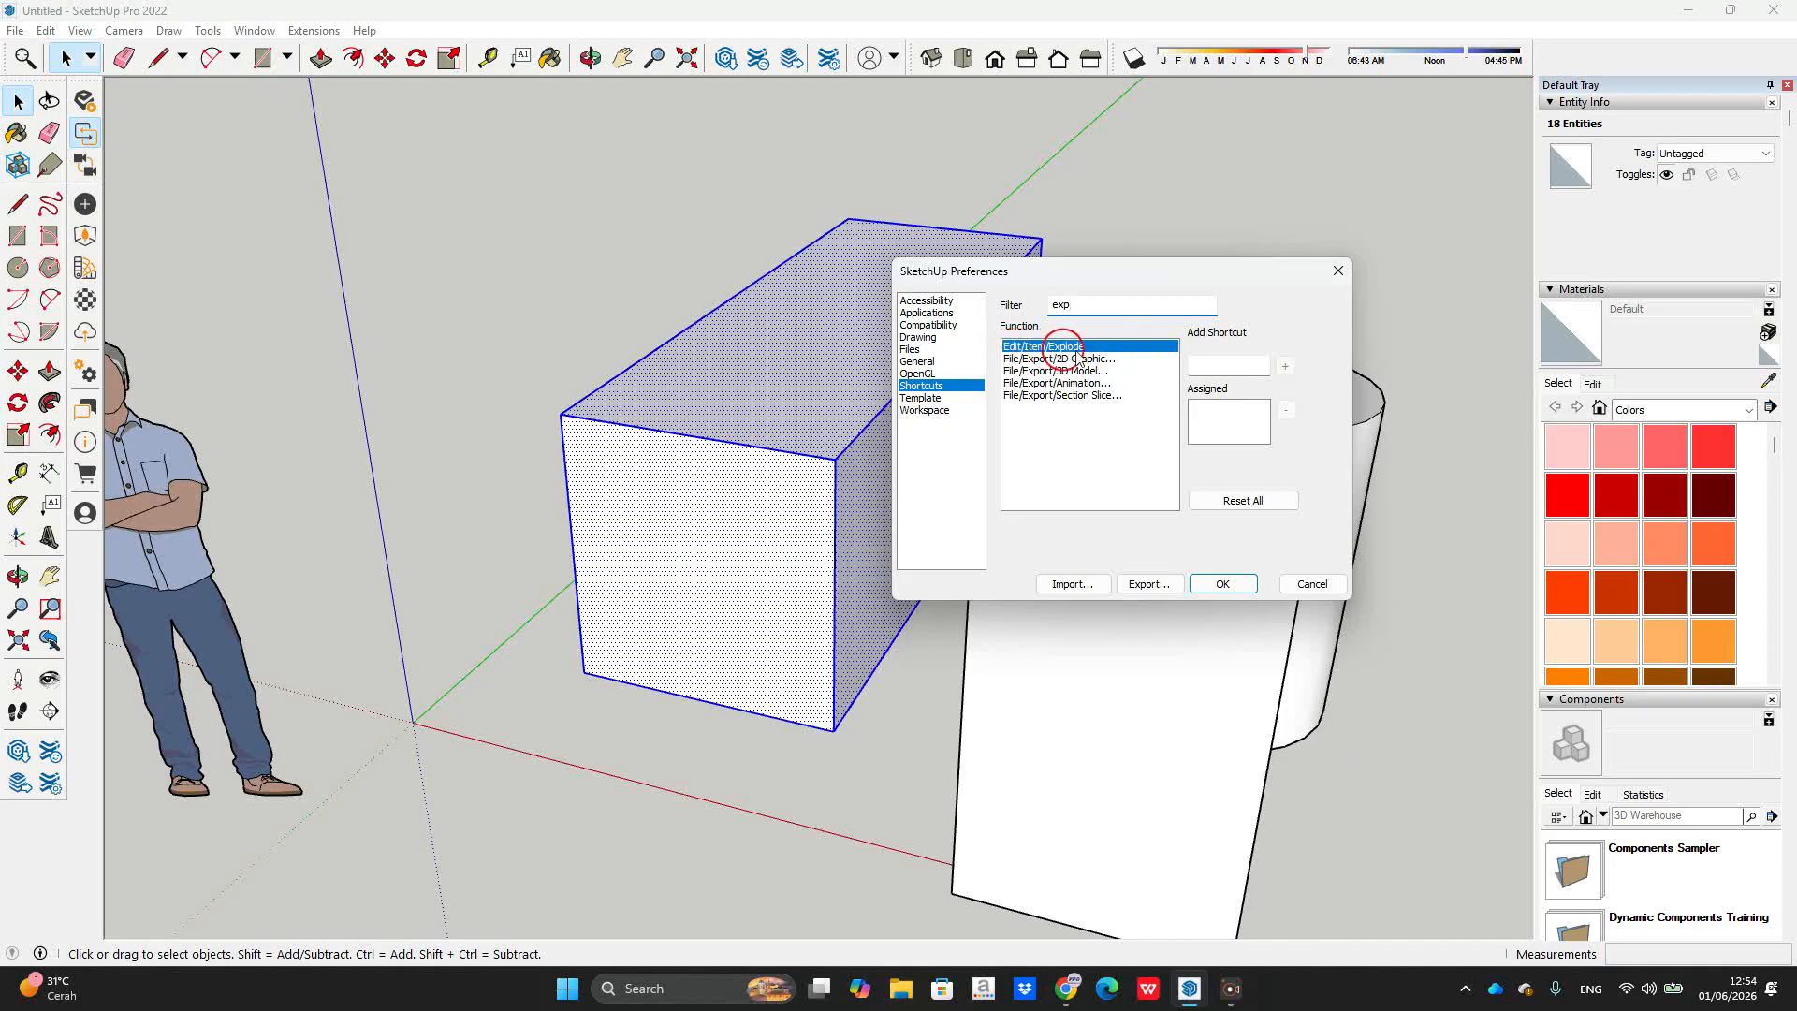
{"action": "left_click", "coordinate": [1239, 373]}
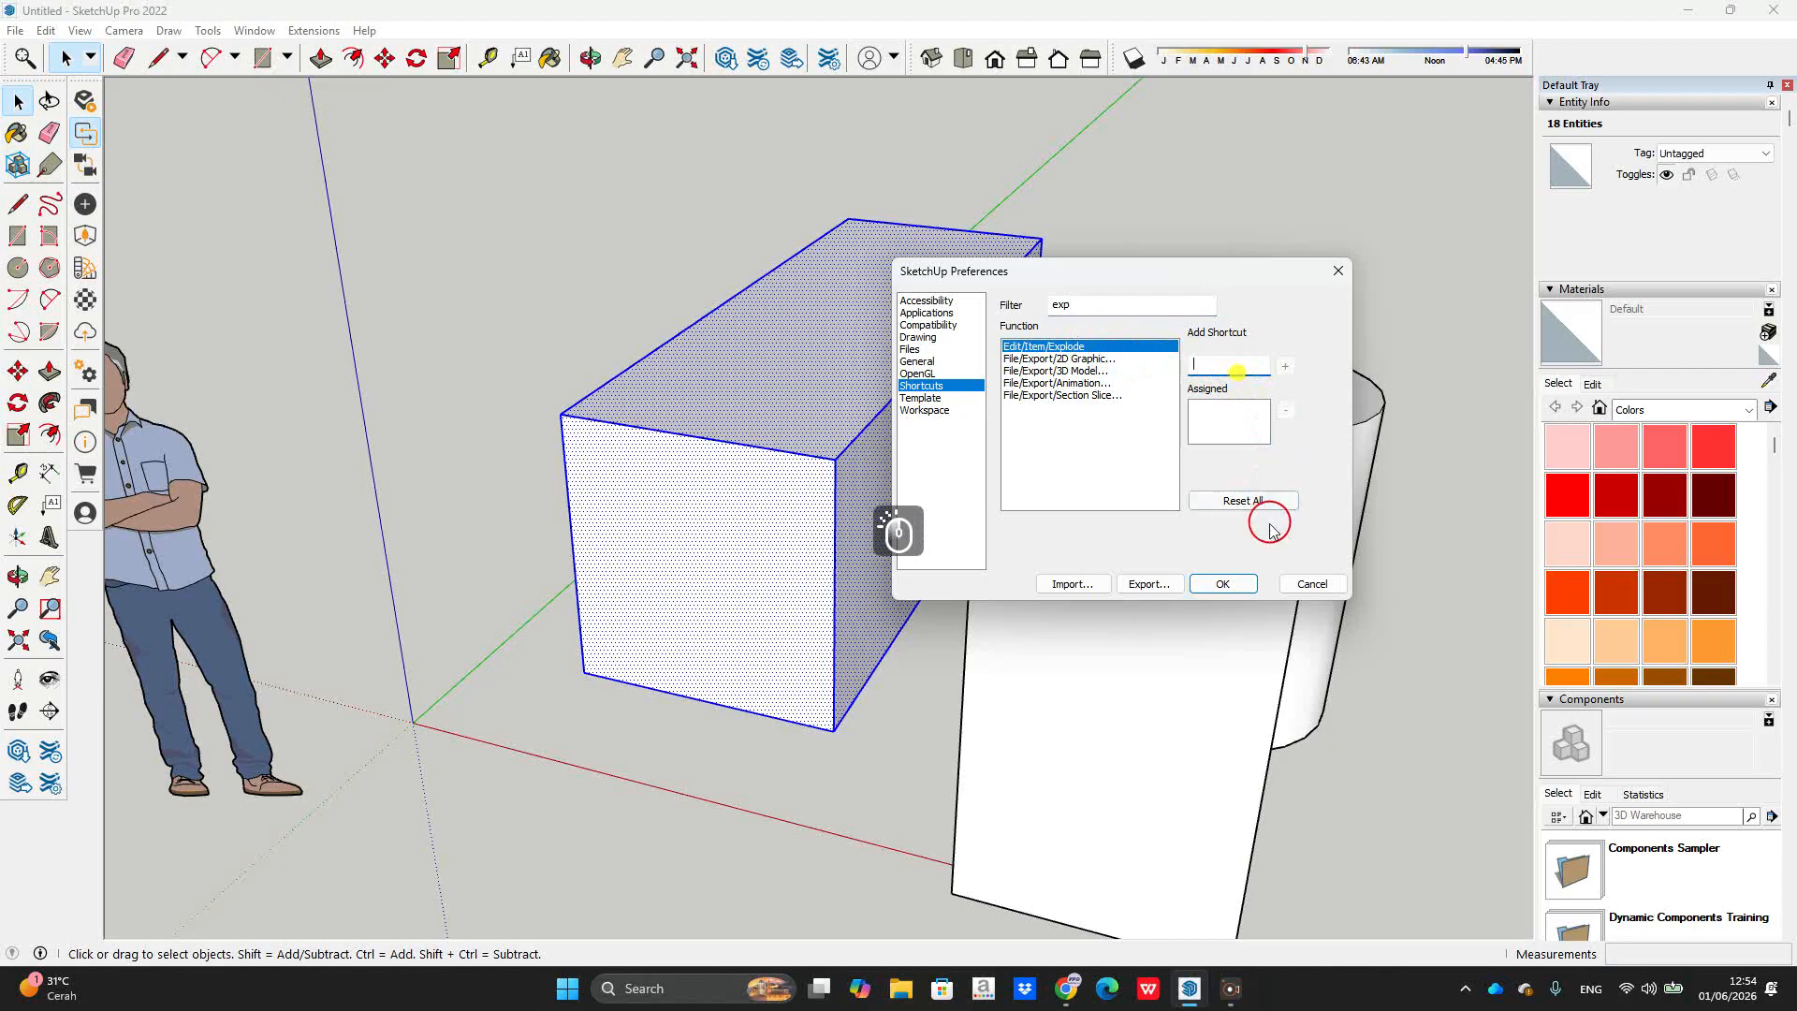
{"action": "key", "text": "y"}
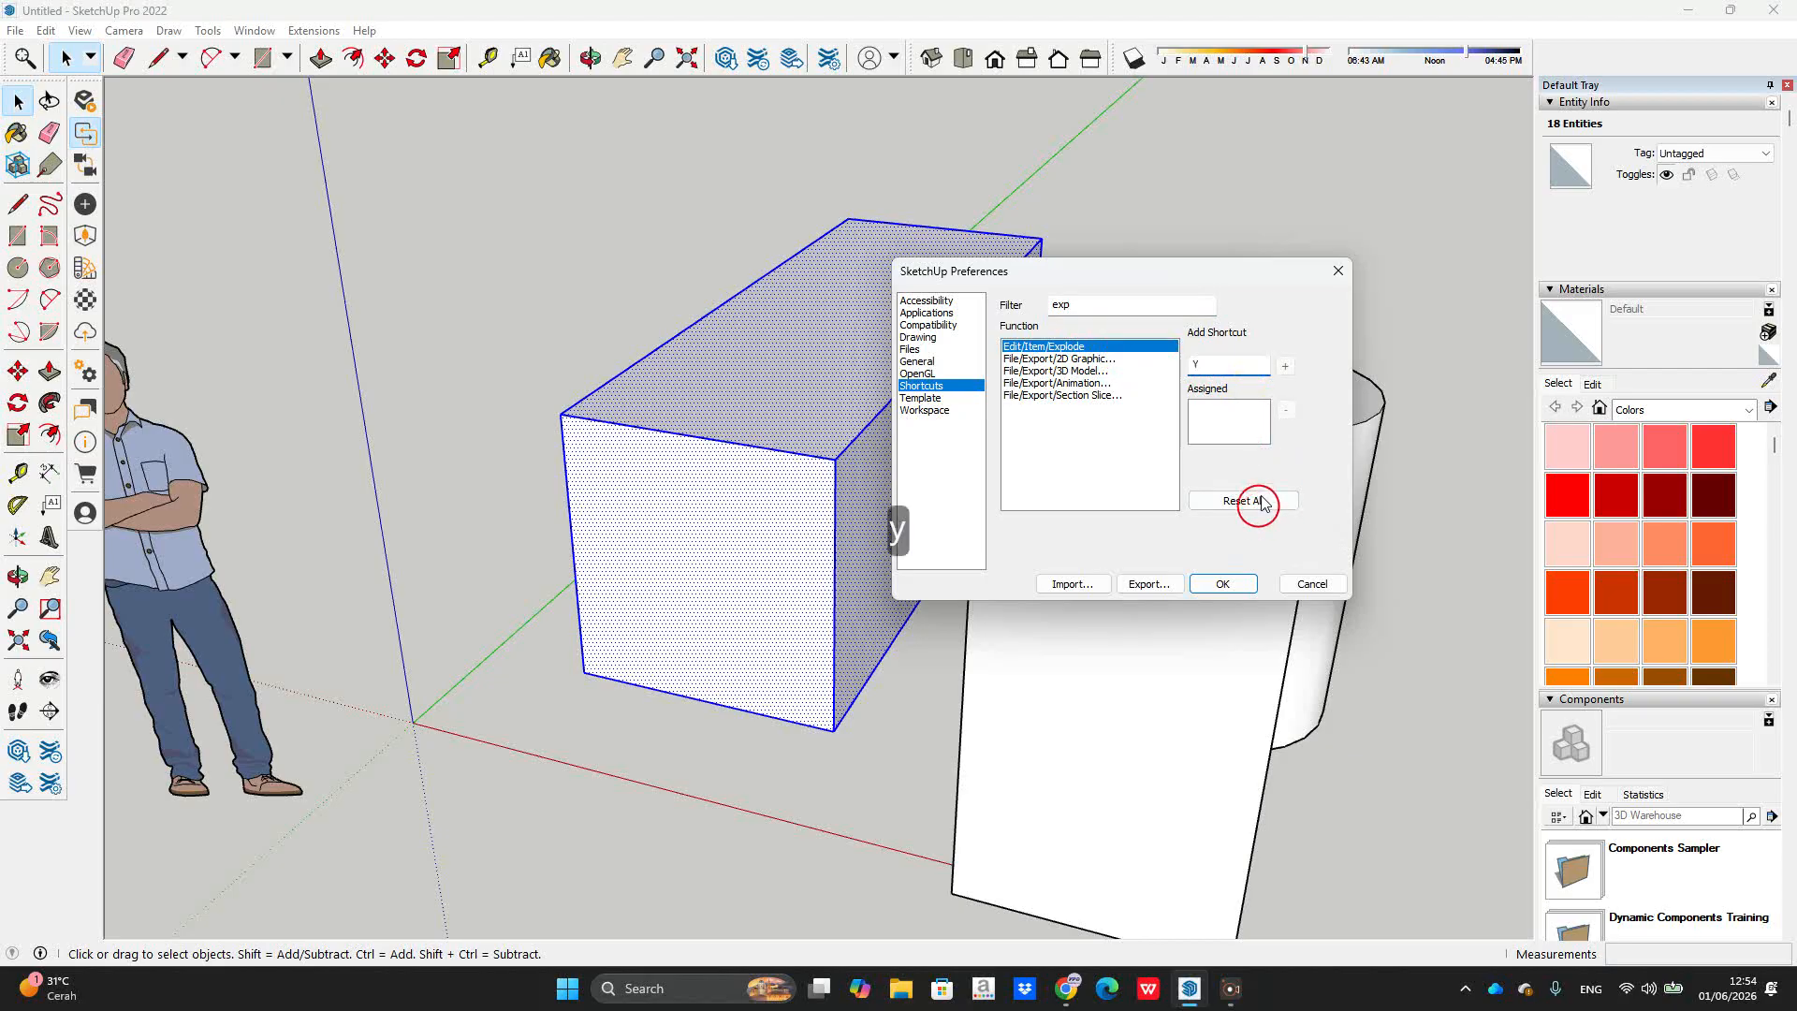
{"action": "left_click", "coordinate": [1288, 368]}
{"action": "left_click", "coordinate": [1215, 584]}
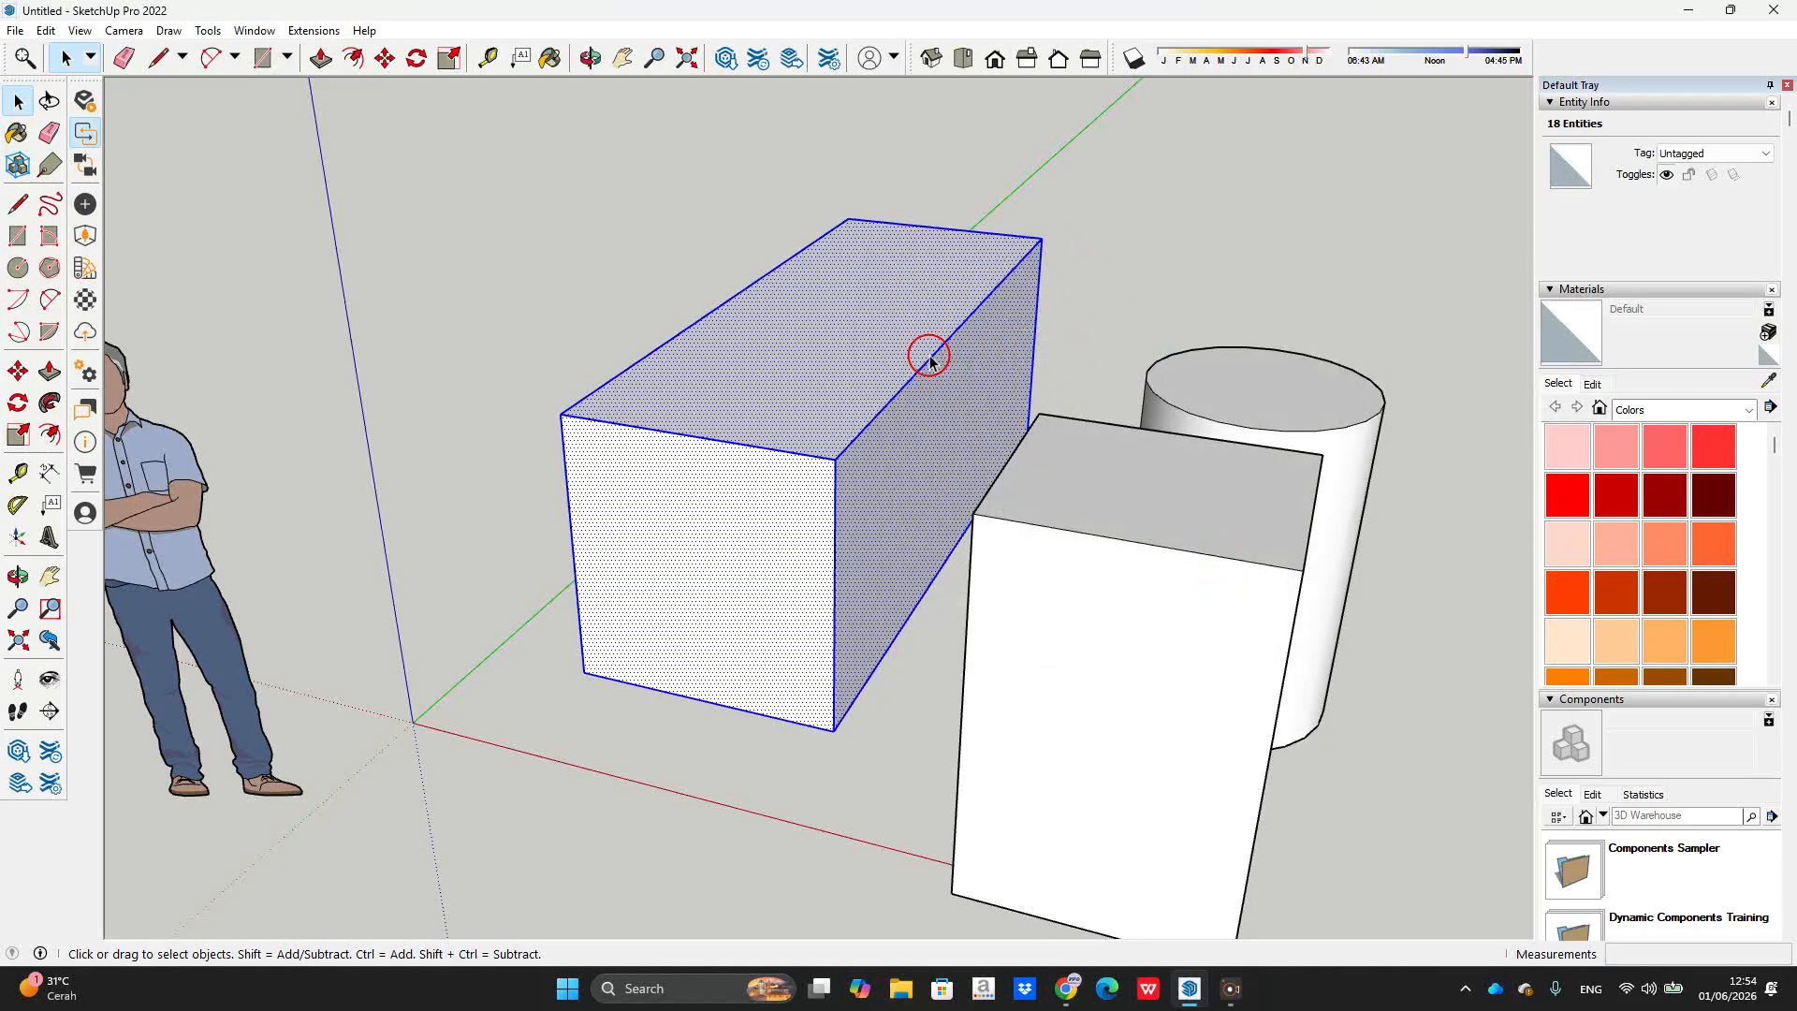
Step: Group the loose long box with G, revert it, then regroup it as a 4.21 m³ solid
{"action": "middle_click_drag", "start_coordinate": [1028, 213], "coordinate": [1187, 393]}
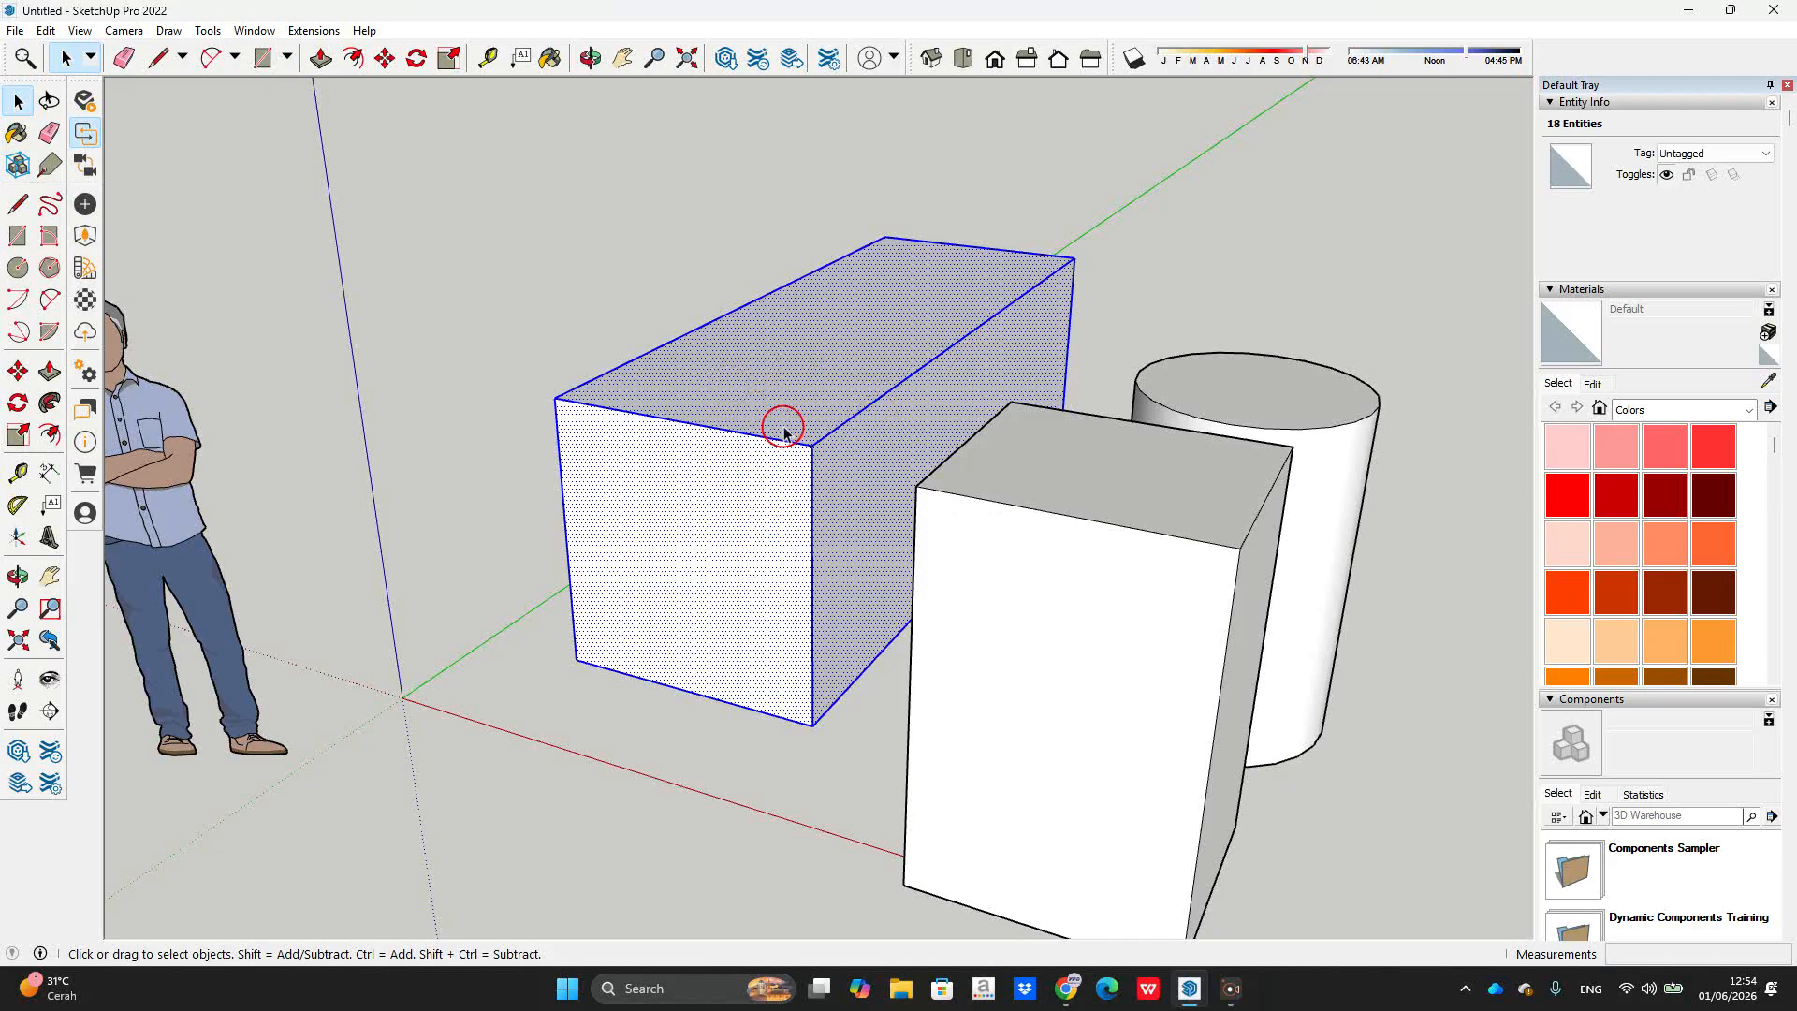
{"action": "key", "text": "g"}
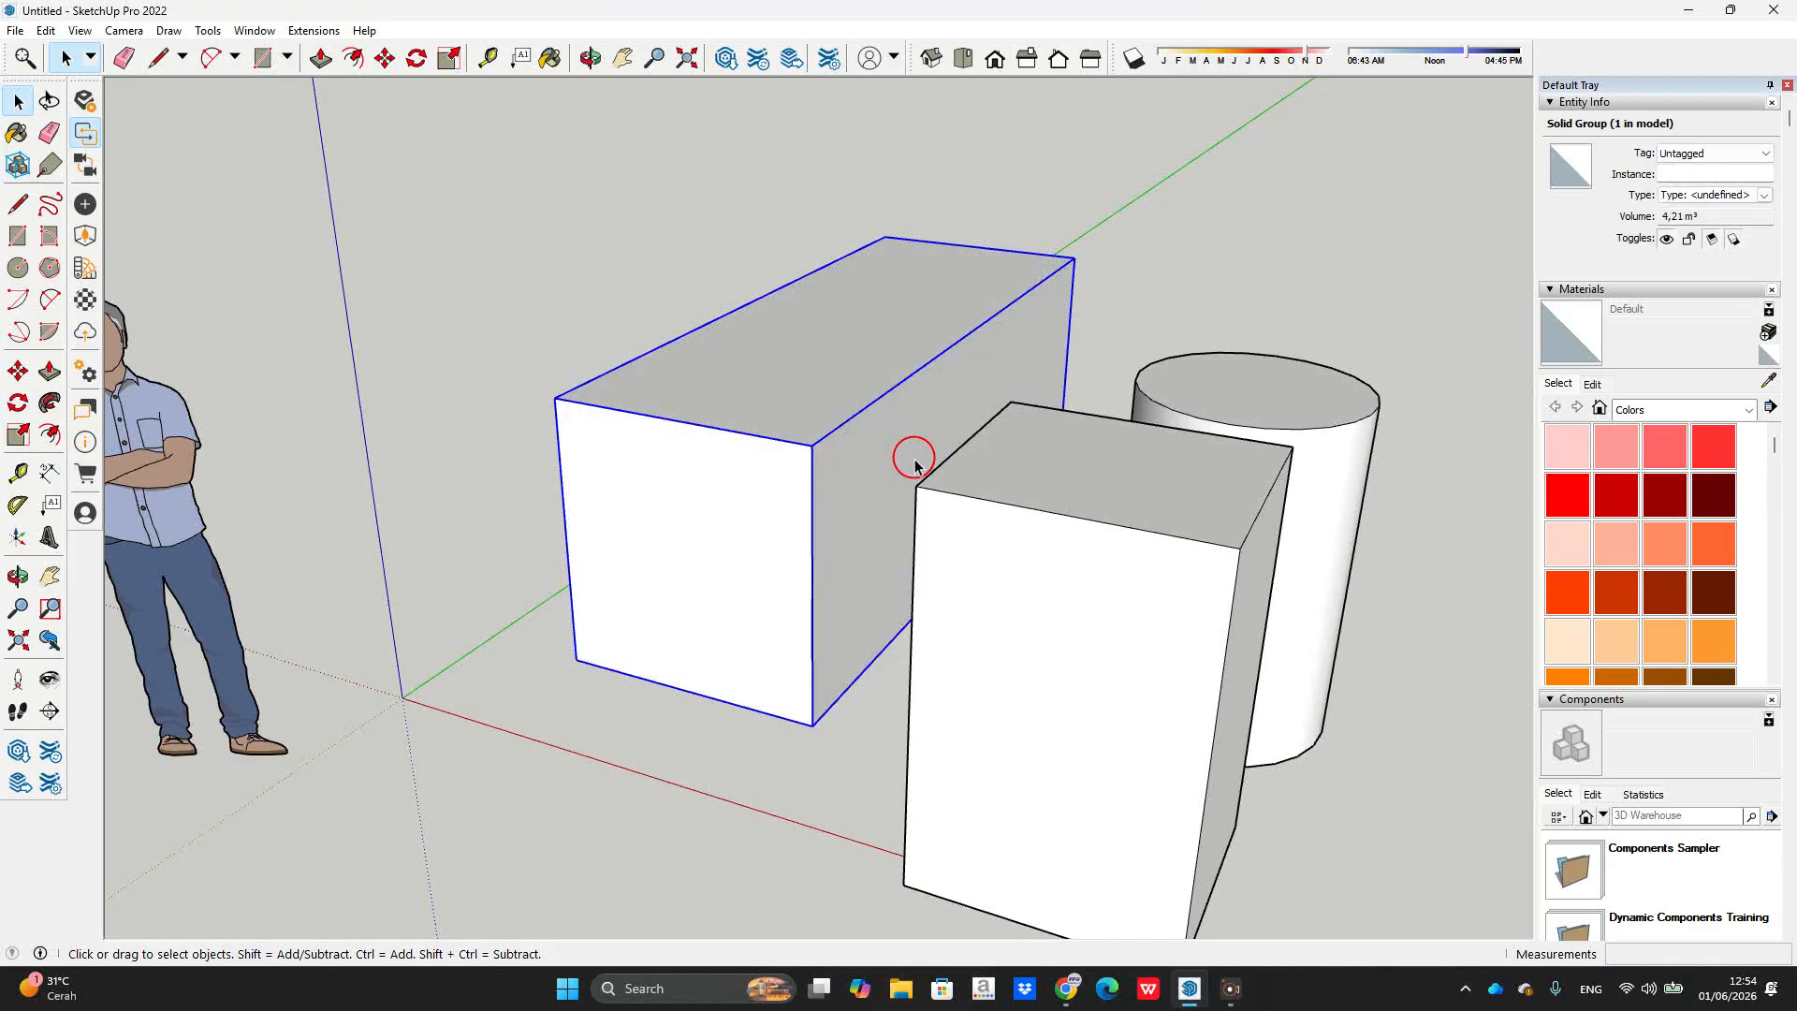
{"action": "key", "text": "ctrl+z"}
{"action": "key", "text": "g"}
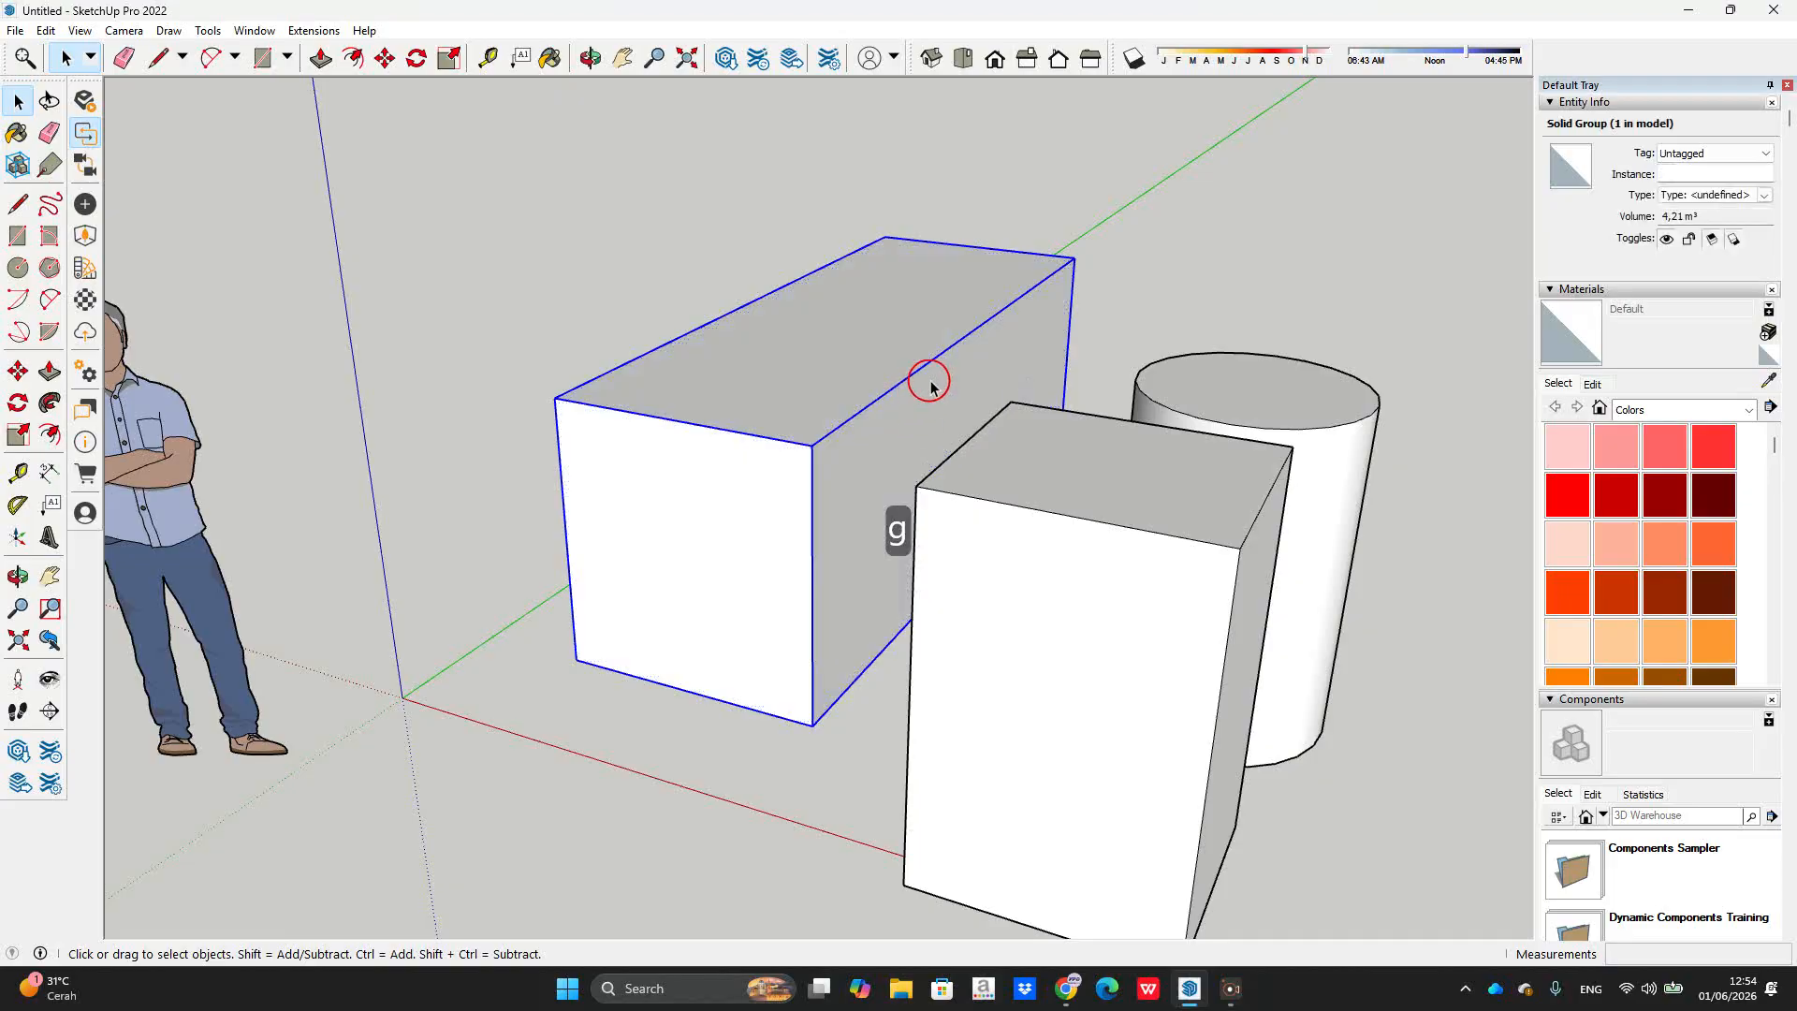
{"action": "middle_click_drag", "start_coordinate": [1155, 297], "coordinate": [1068, 452]}
{"action": "scroll", "coordinate": [1146, 501], "scroll_direction": "up", "scroll_amount": 3}
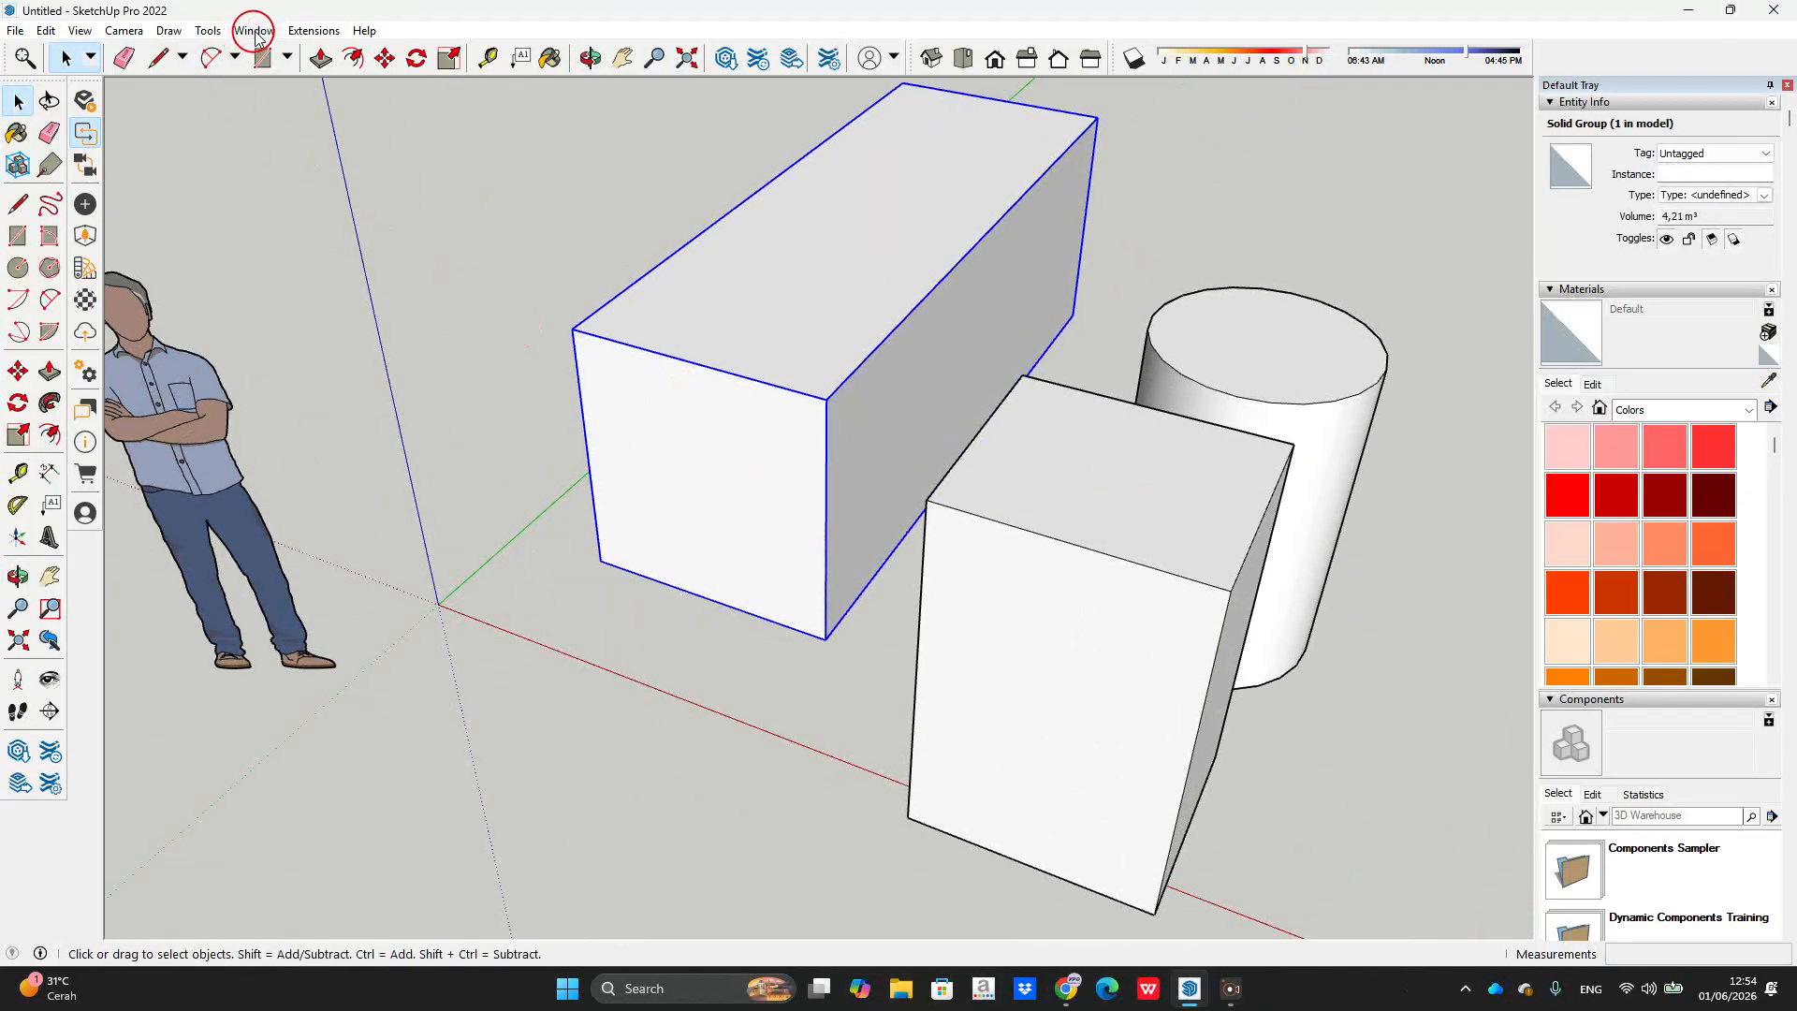
{"action": "left_click", "coordinate": [255, 33]}
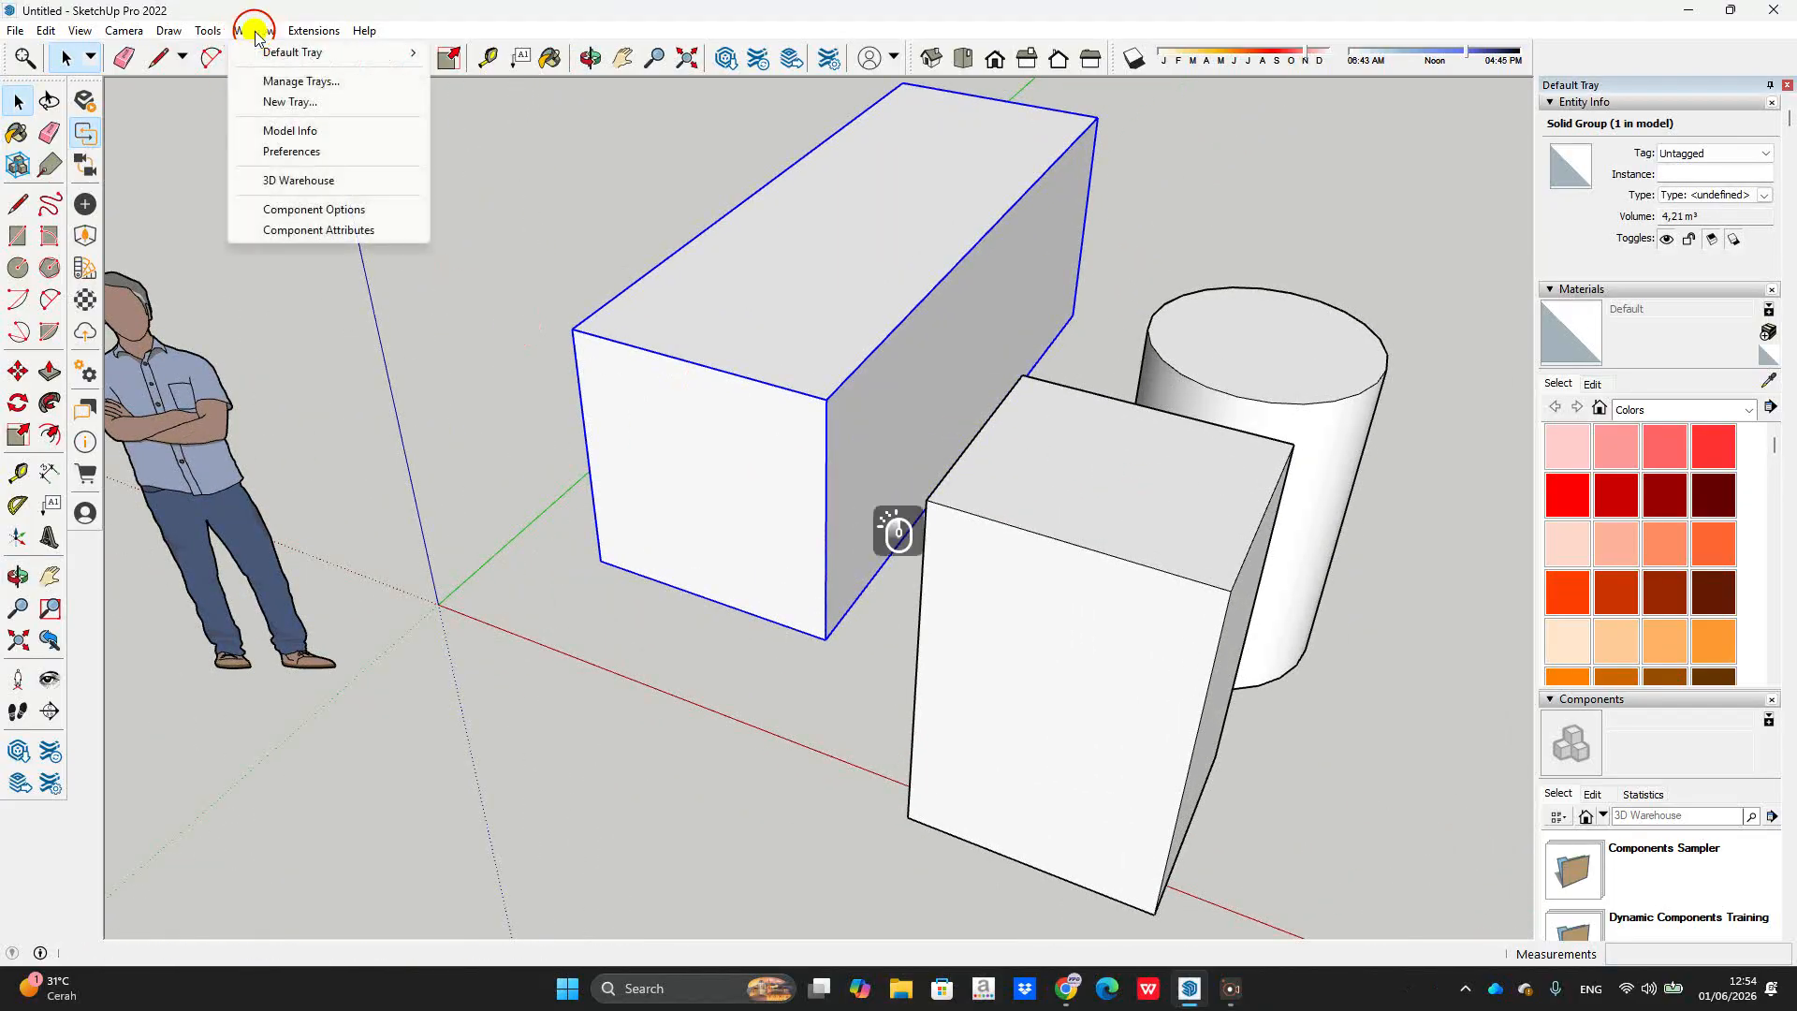
{"action": "left_click", "coordinate": [315, 146]}
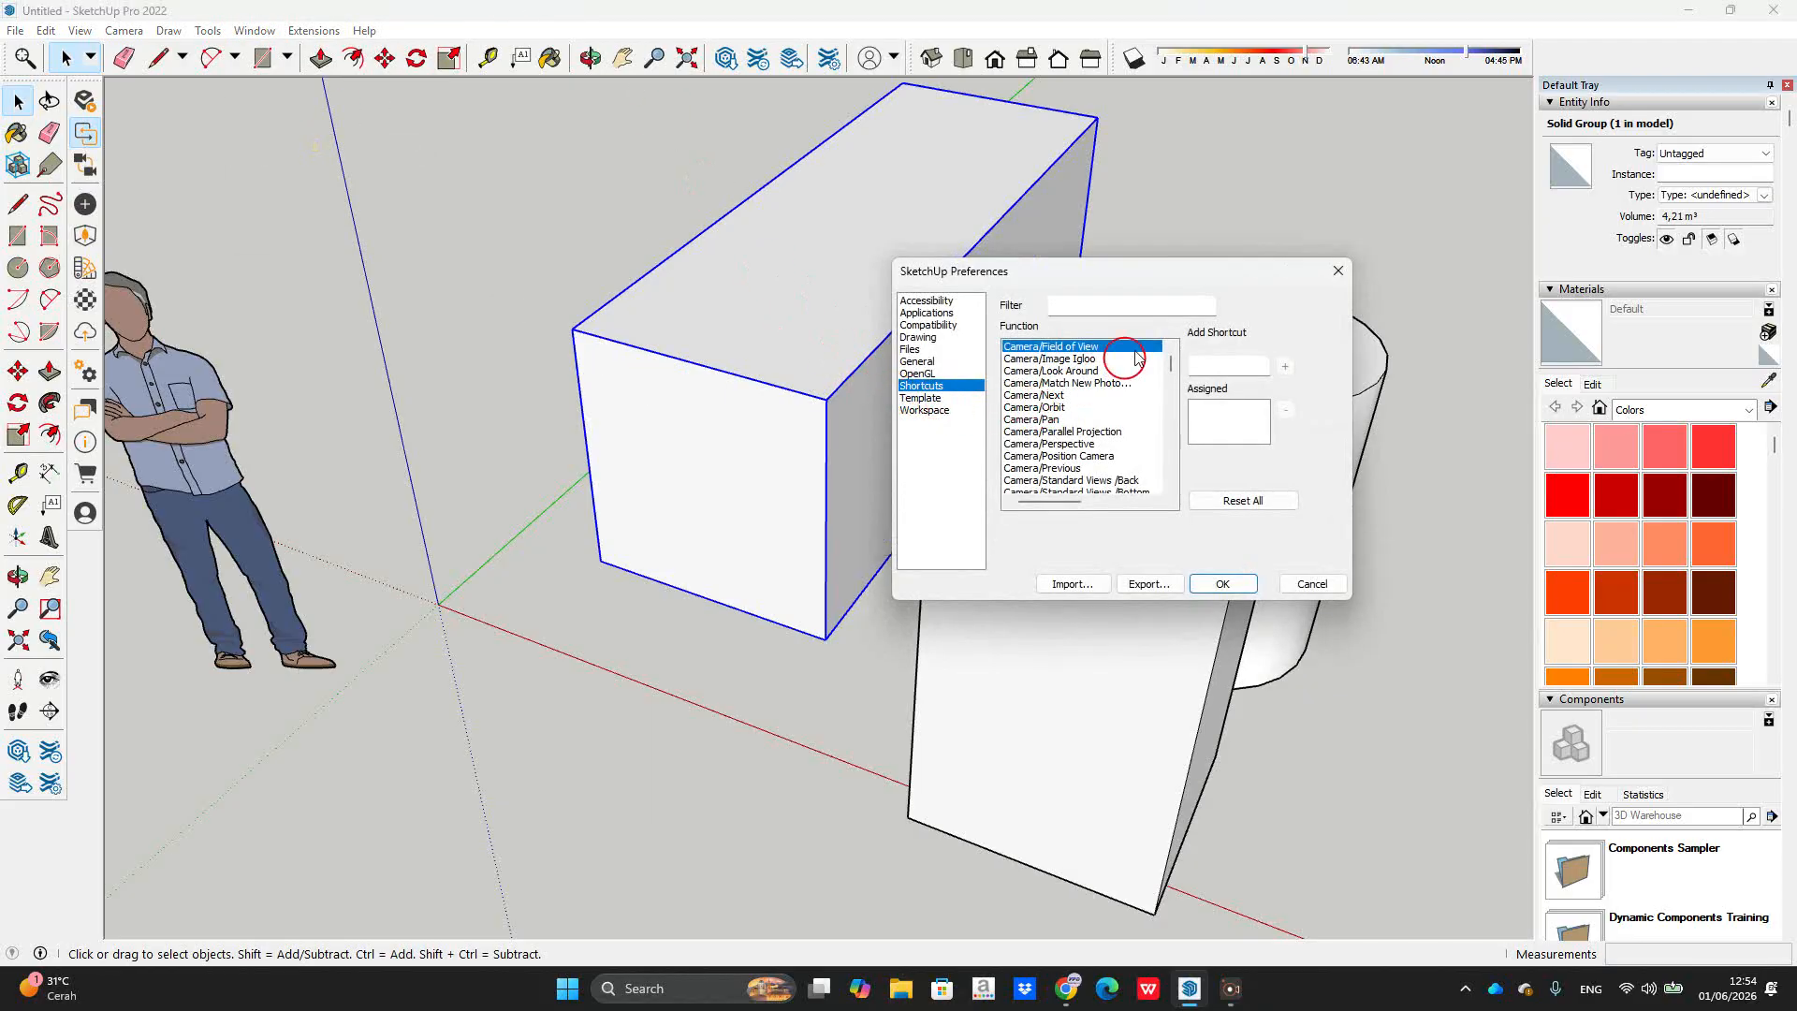
{"action": "left_click", "coordinate": [1338, 270]}
{"action": "scroll", "coordinate": [1003, 373], "scroll_direction": "down", "scroll_amount": 5}
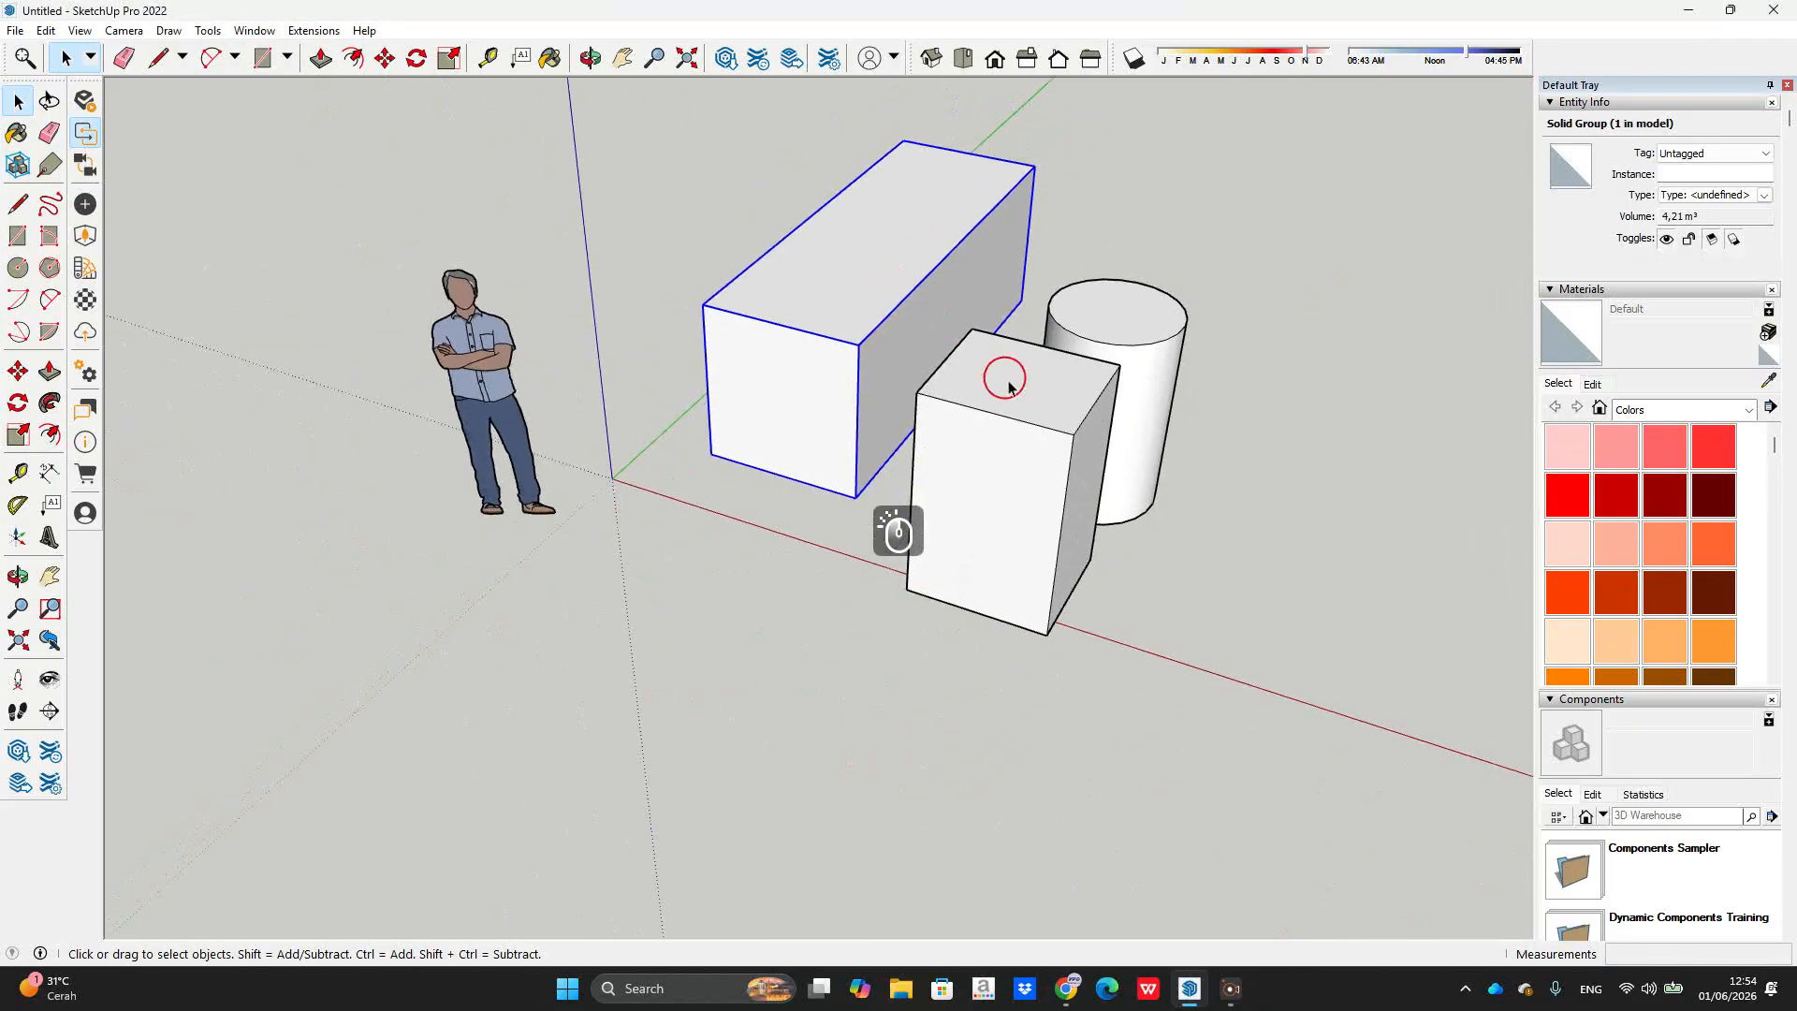
{"action": "middle_click_drag", "start_coordinate": [1111, 446], "coordinate": [1301, 530]}
{"action": "scroll", "coordinate": [997, 468], "scroll_direction": "down", "scroll_amount": 1}
{"action": "scroll", "coordinate": [1064, 438], "scroll_direction": "up", "scroll_amount": 2}
{"action": "left_click", "coordinate": [1035, 442]}
{"action": "scroll", "coordinate": [1037, 457], "scroll_direction": "down", "scroll_amount": 1}
{"action": "key", "text": "m"}
{"action": "scroll", "coordinate": [1036, 543], "scroll_direction": "up", "scroll_amount": 2}
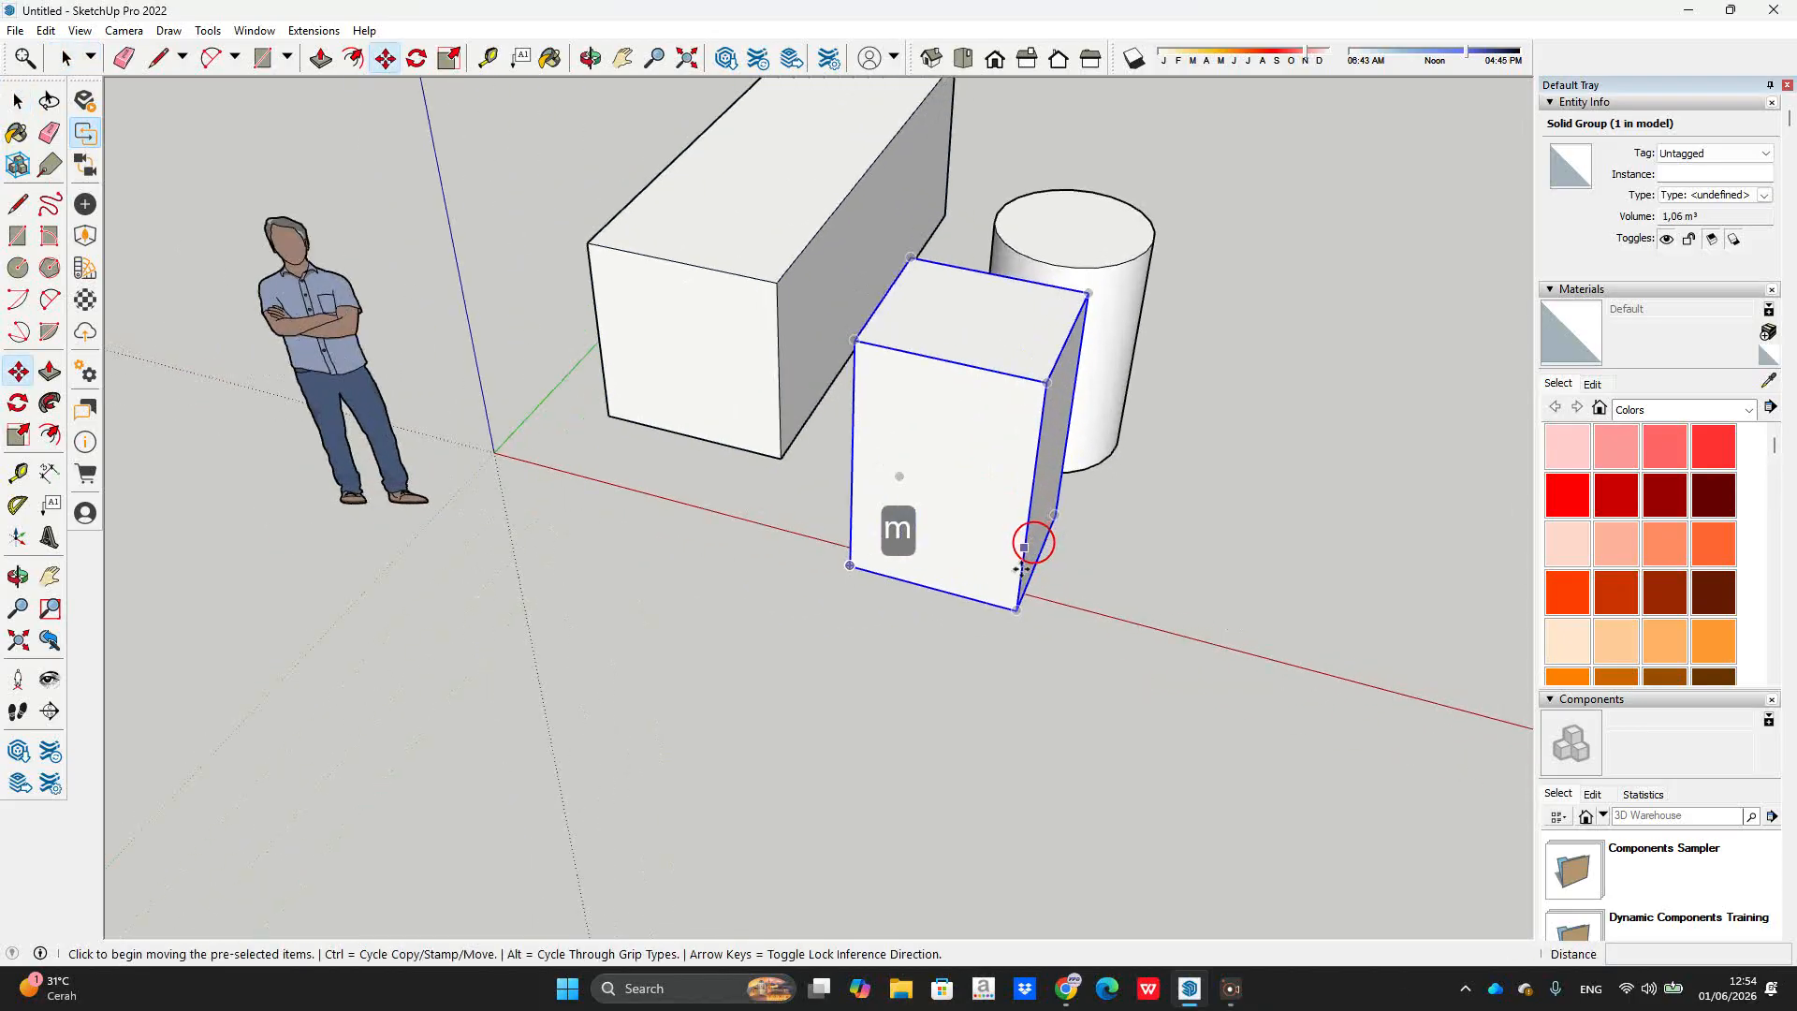
{"action": "key", "text": "ctrl"}
{"action": "left_click", "coordinate": [825, 571]}
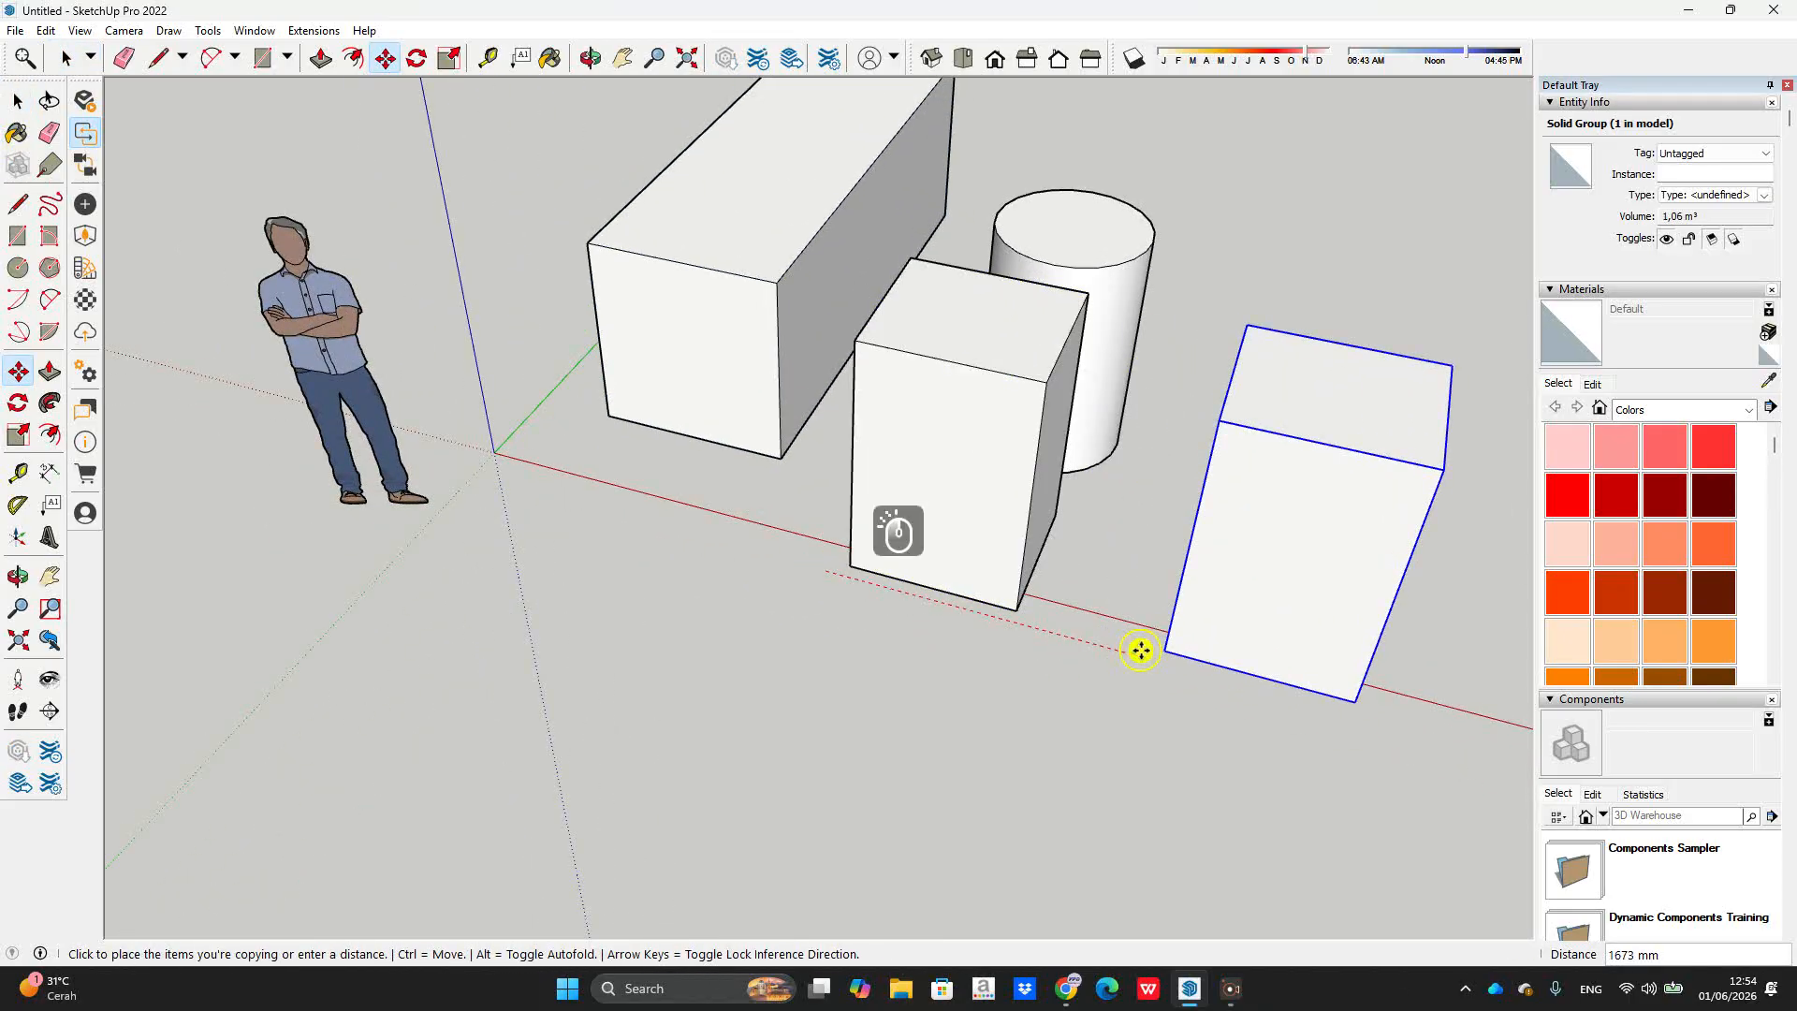
{"action": "left_click", "coordinate": [1143, 646]}
{"action": "middle_click_drag", "start_coordinate": [1204, 277], "coordinate": [1055, 213]}
{"action": "scroll", "coordinate": [1058, 270], "scroll_direction": "up", "scroll_amount": 2}
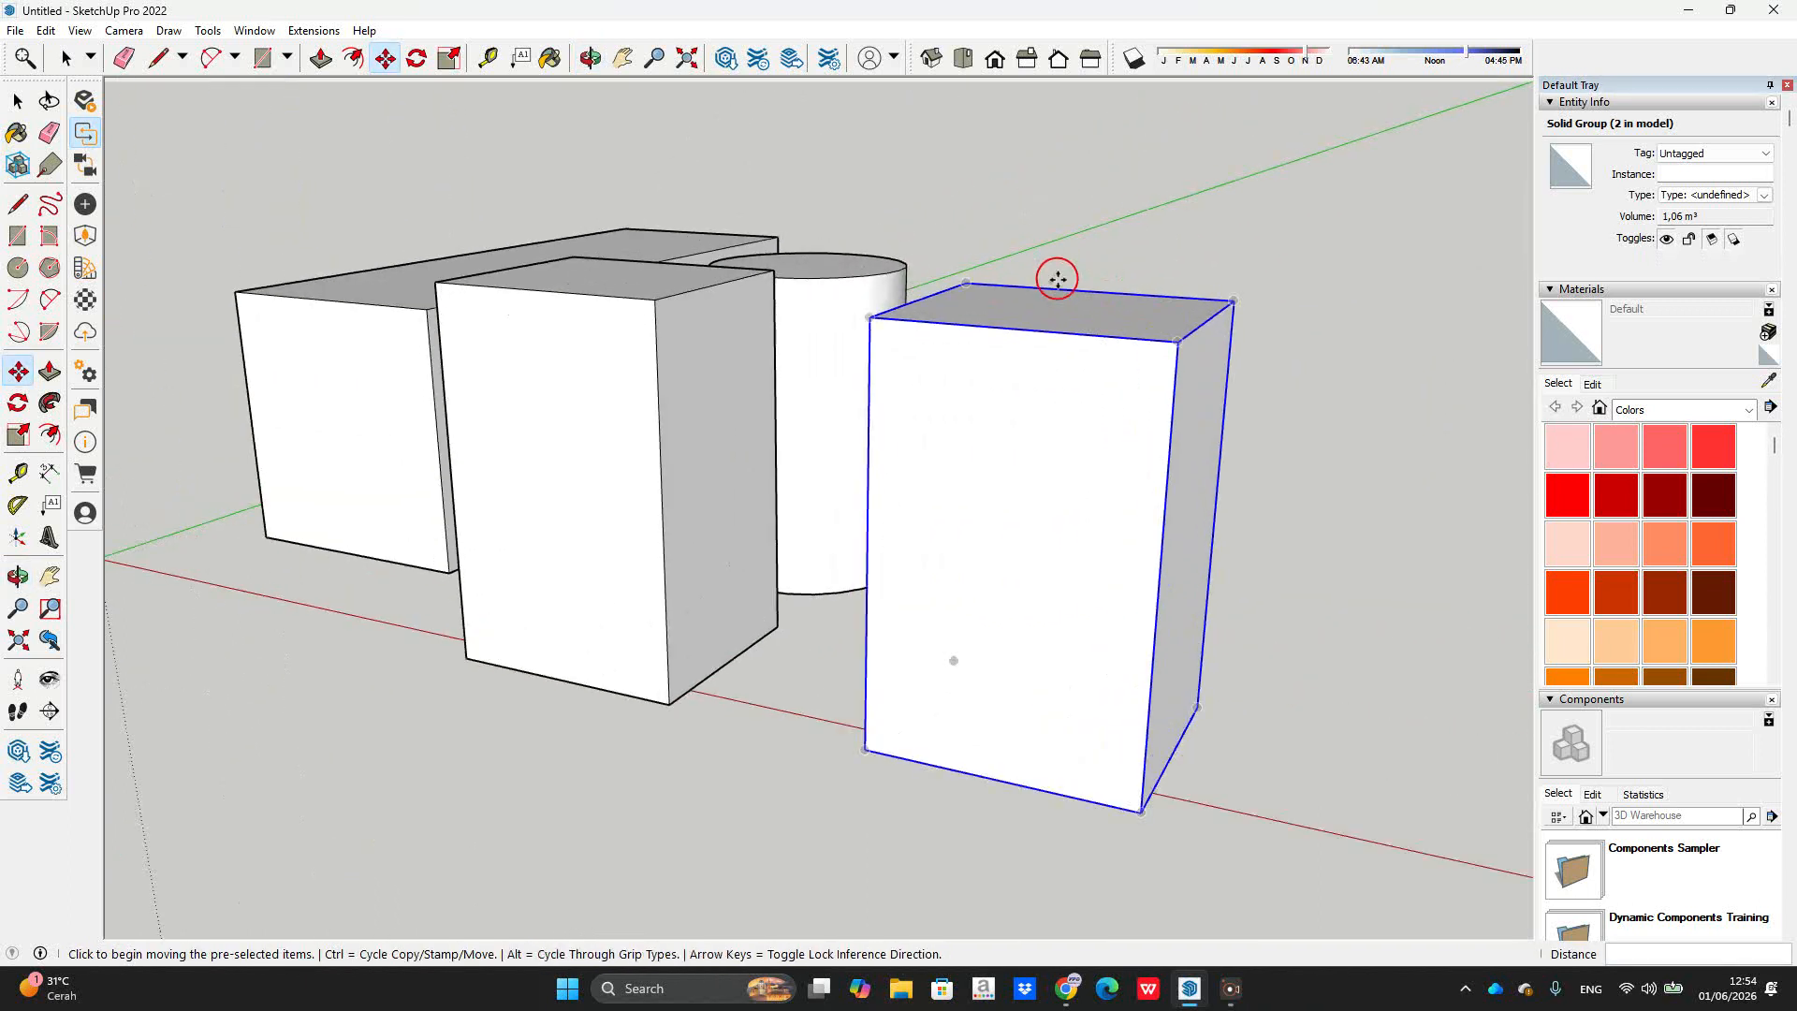
{"action": "key", "text": "space"}
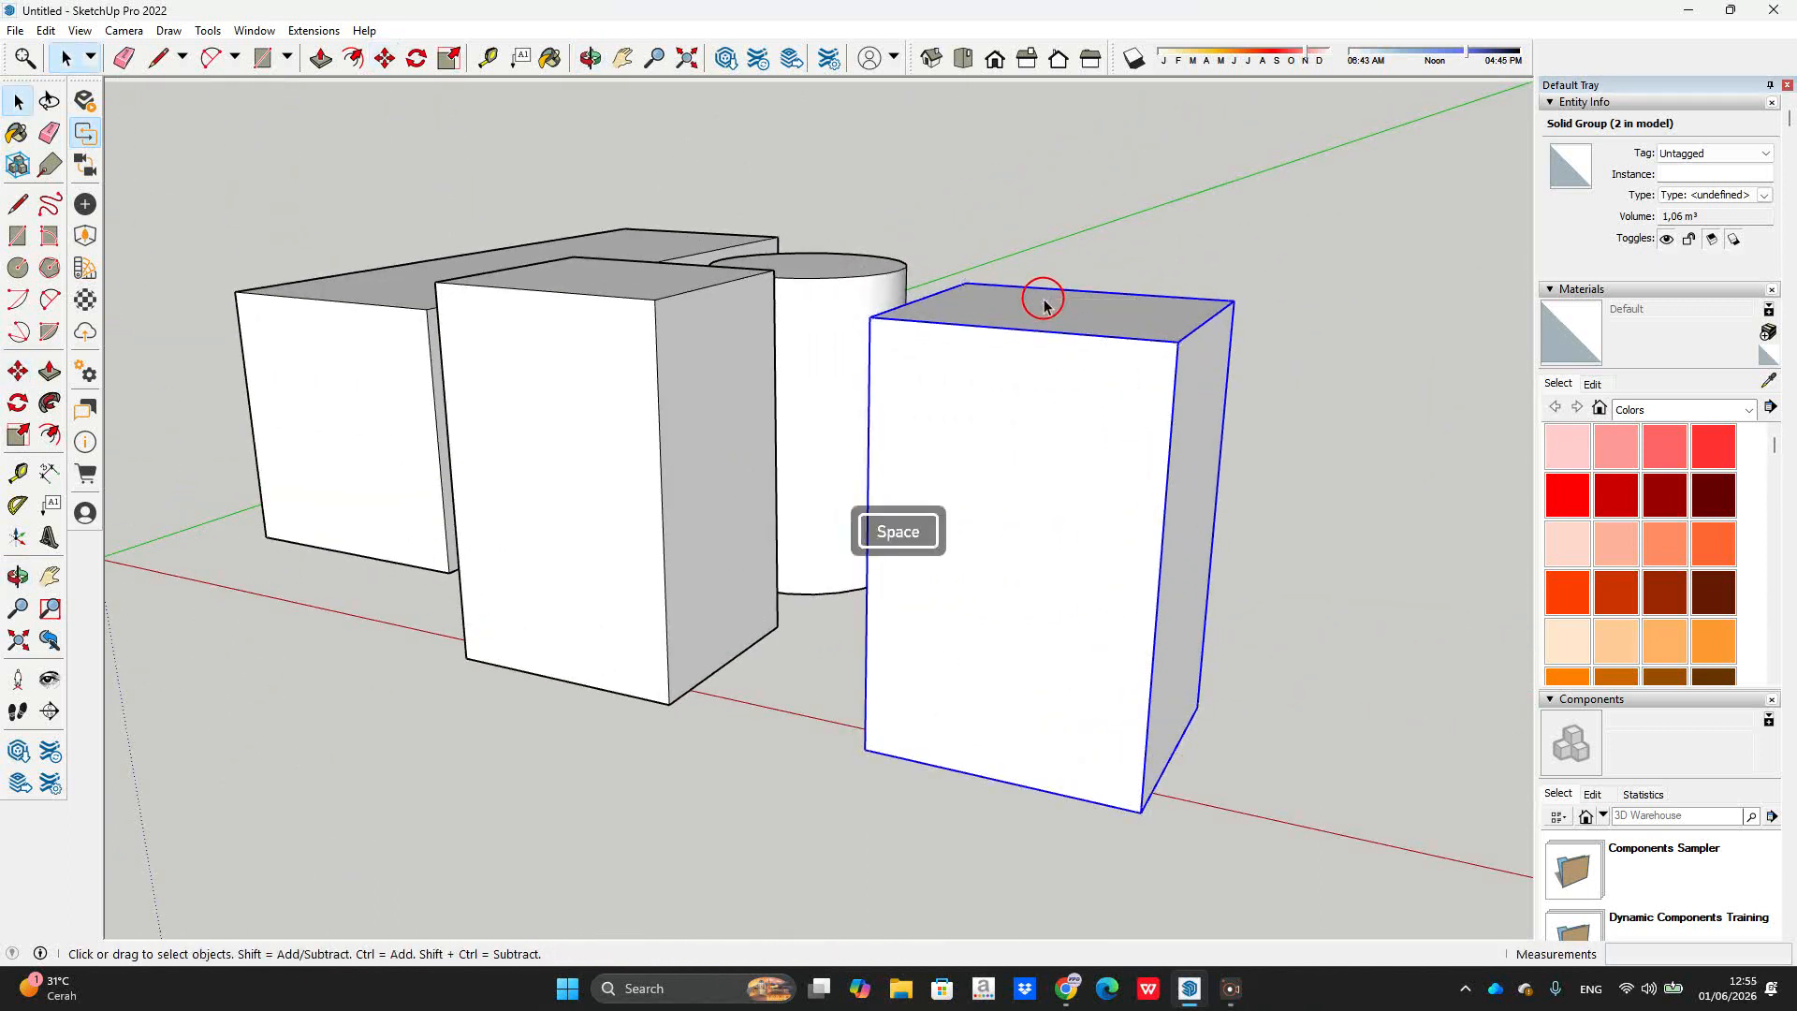
{"action": "key", "text": "Delete"}
{"action": "left_click", "coordinate": [656, 389]}
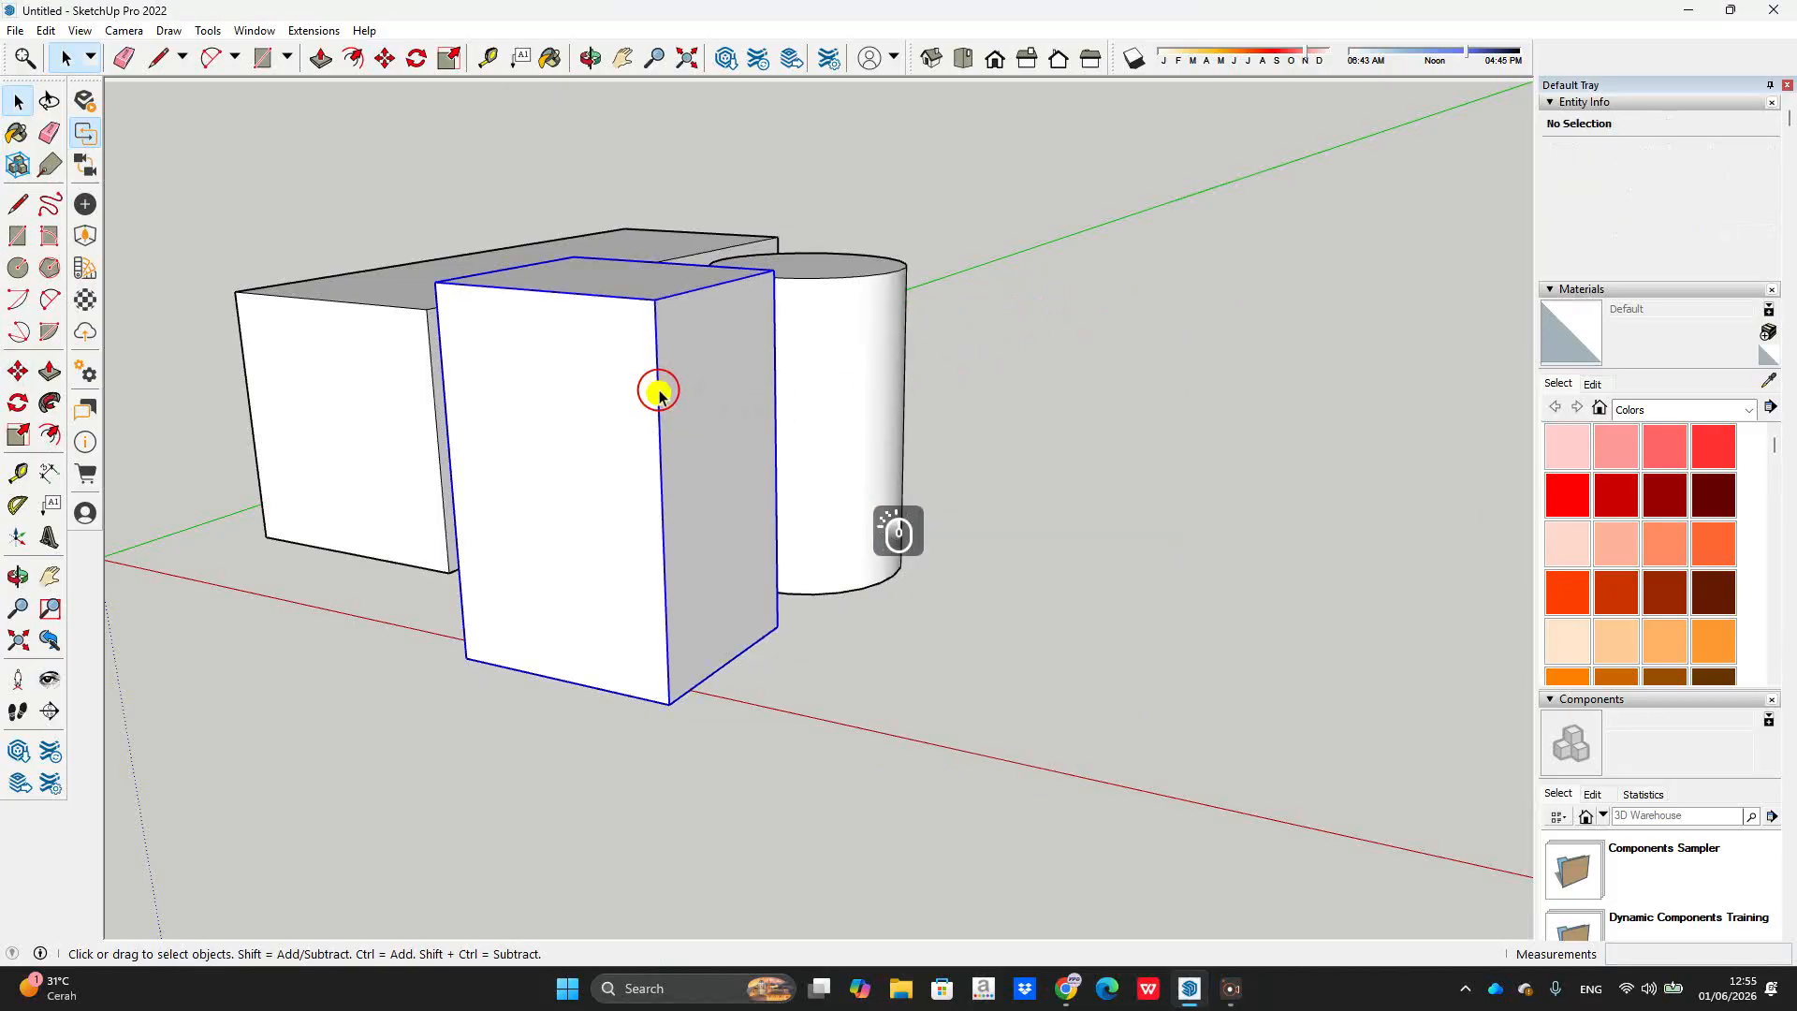
Step: Turn the tall box group into the component Component#1
{"action": "right_click", "coordinate": [663, 391]}
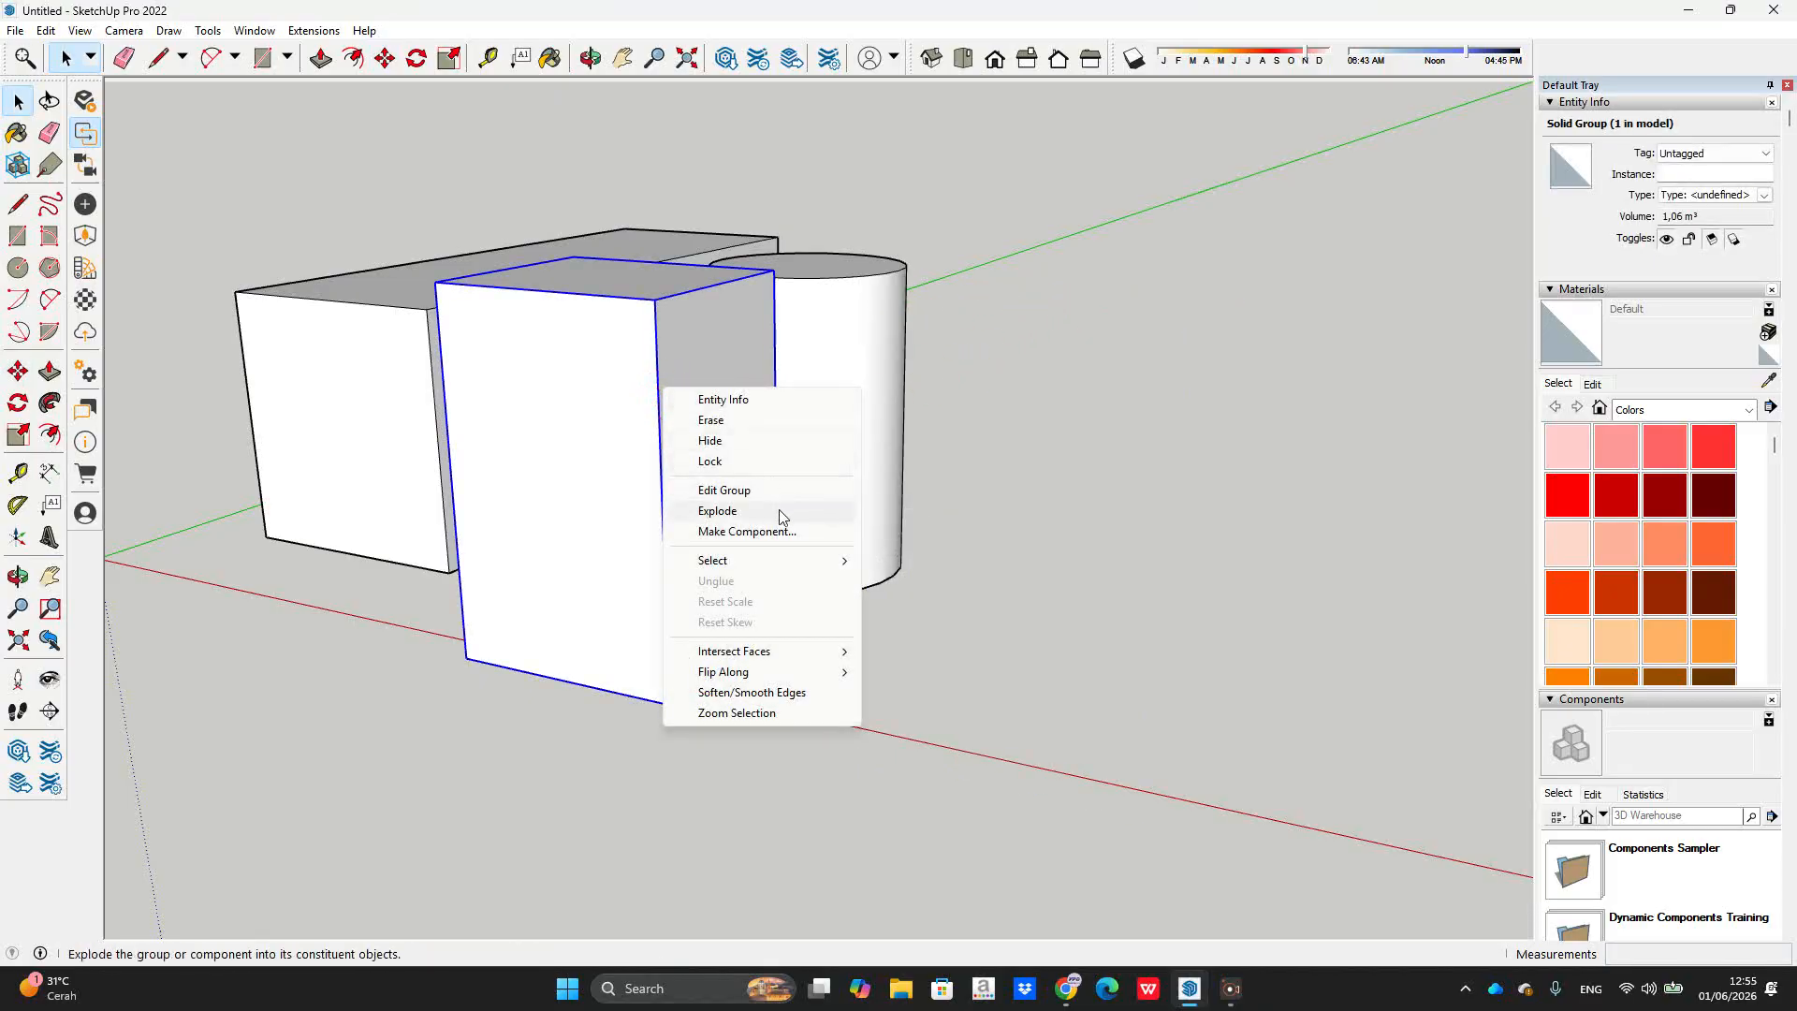
{"action": "left_click", "coordinate": [786, 532]}
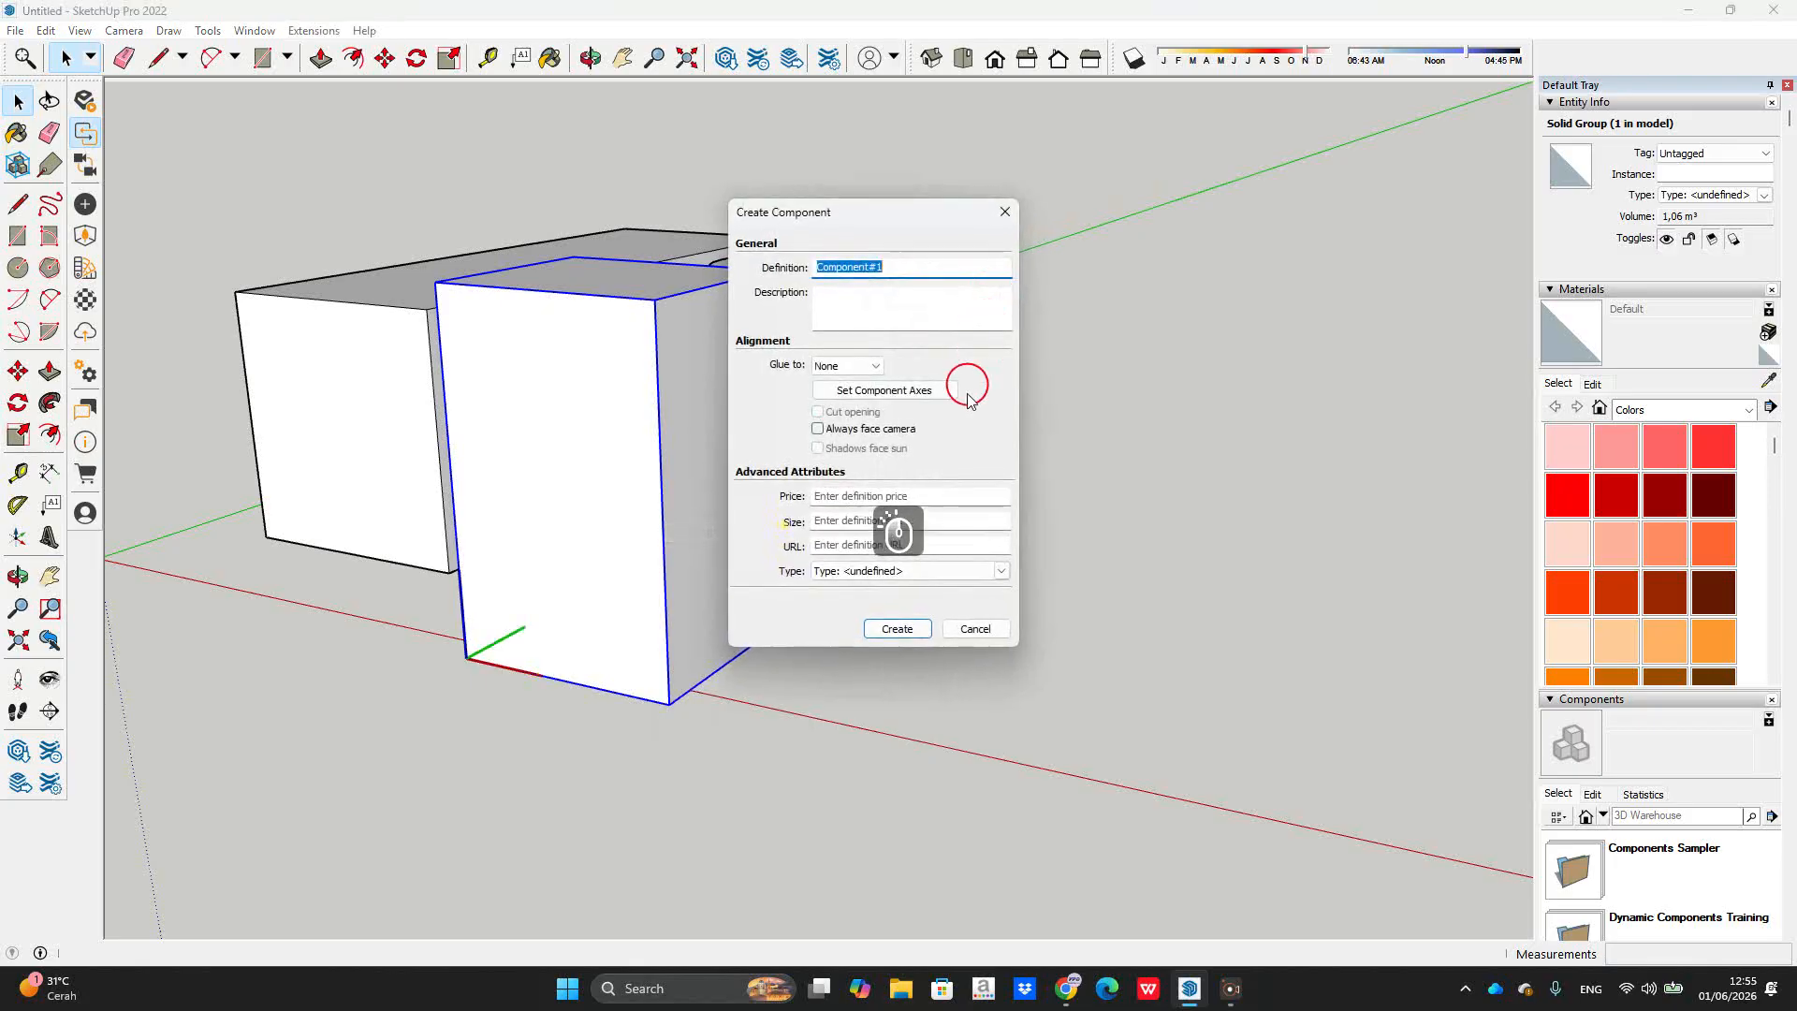
{"action": "left_click", "coordinate": [894, 630]}
{"action": "middle_click_drag", "start_coordinate": [590, 172], "coordinate": [875, 609]}
Step: Place a copy of Component#1 beside the original and enter it for editing
{"action": "key", "text": "m"}
{"action": "left_click", "coordinate": [769, 739]}
{"action": "key", "text": "ctrl"}
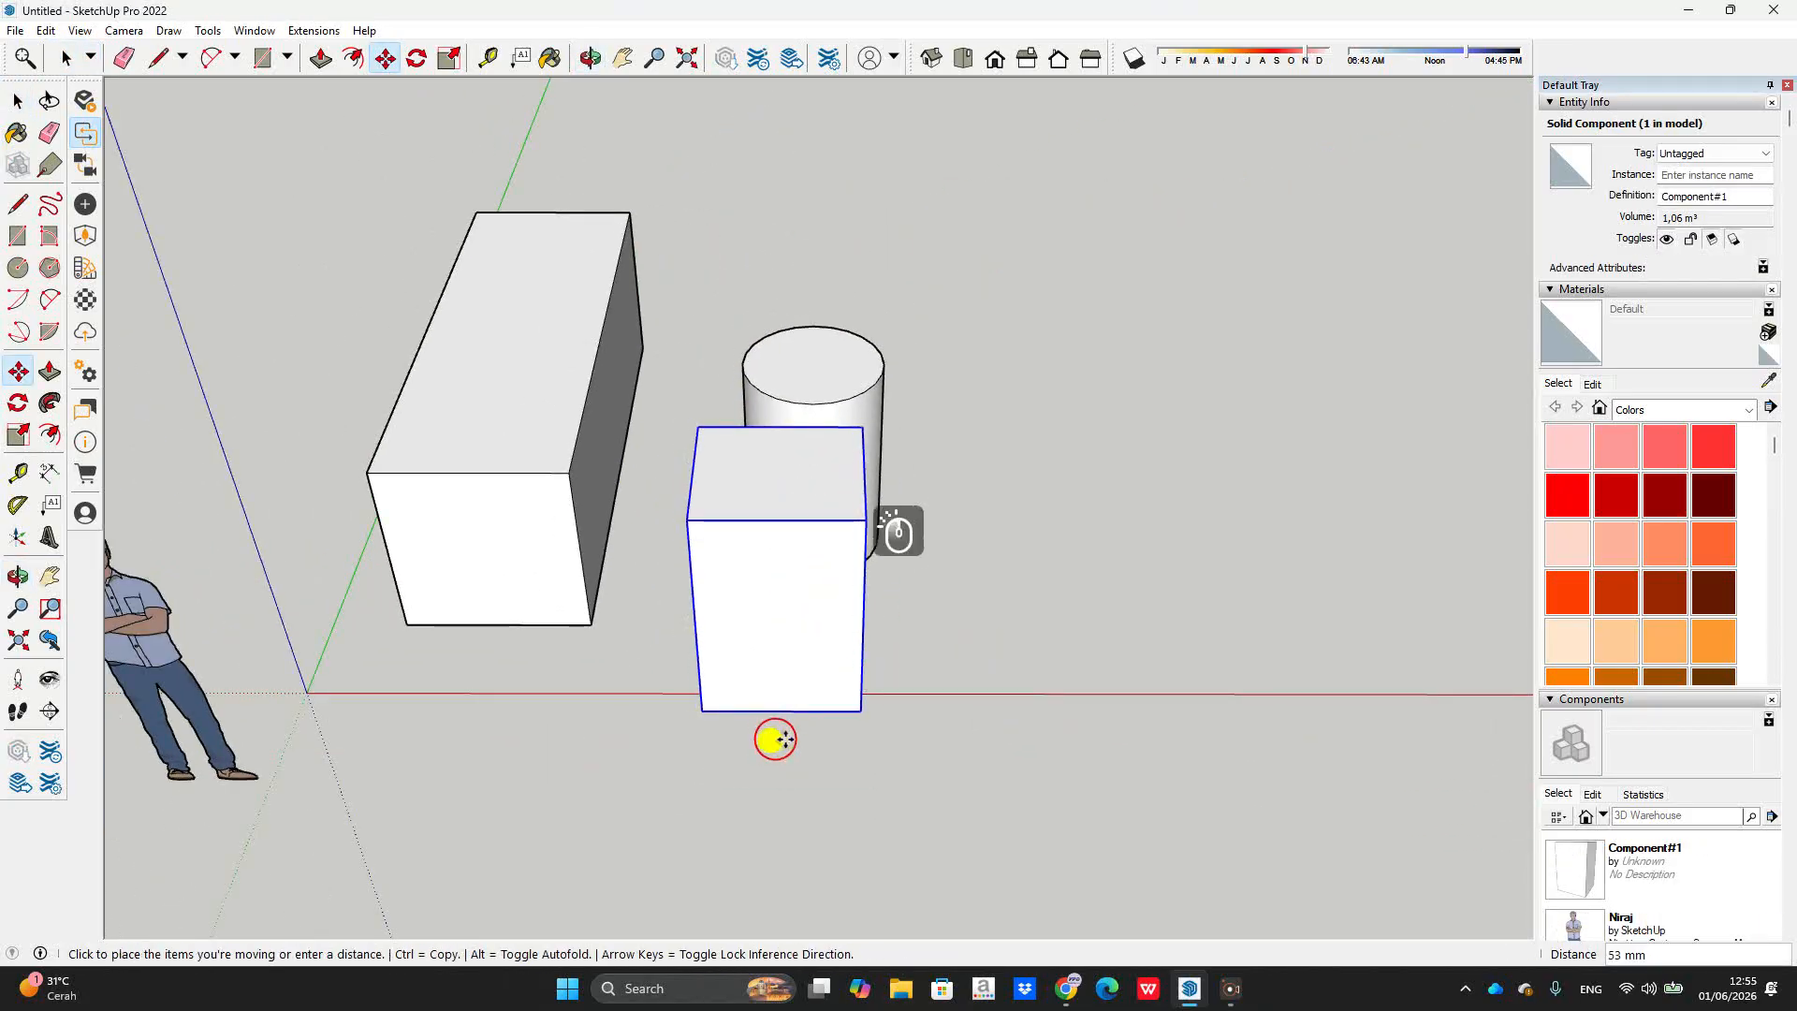
{"action": "left_click", "coordinate": [1089, 746]}
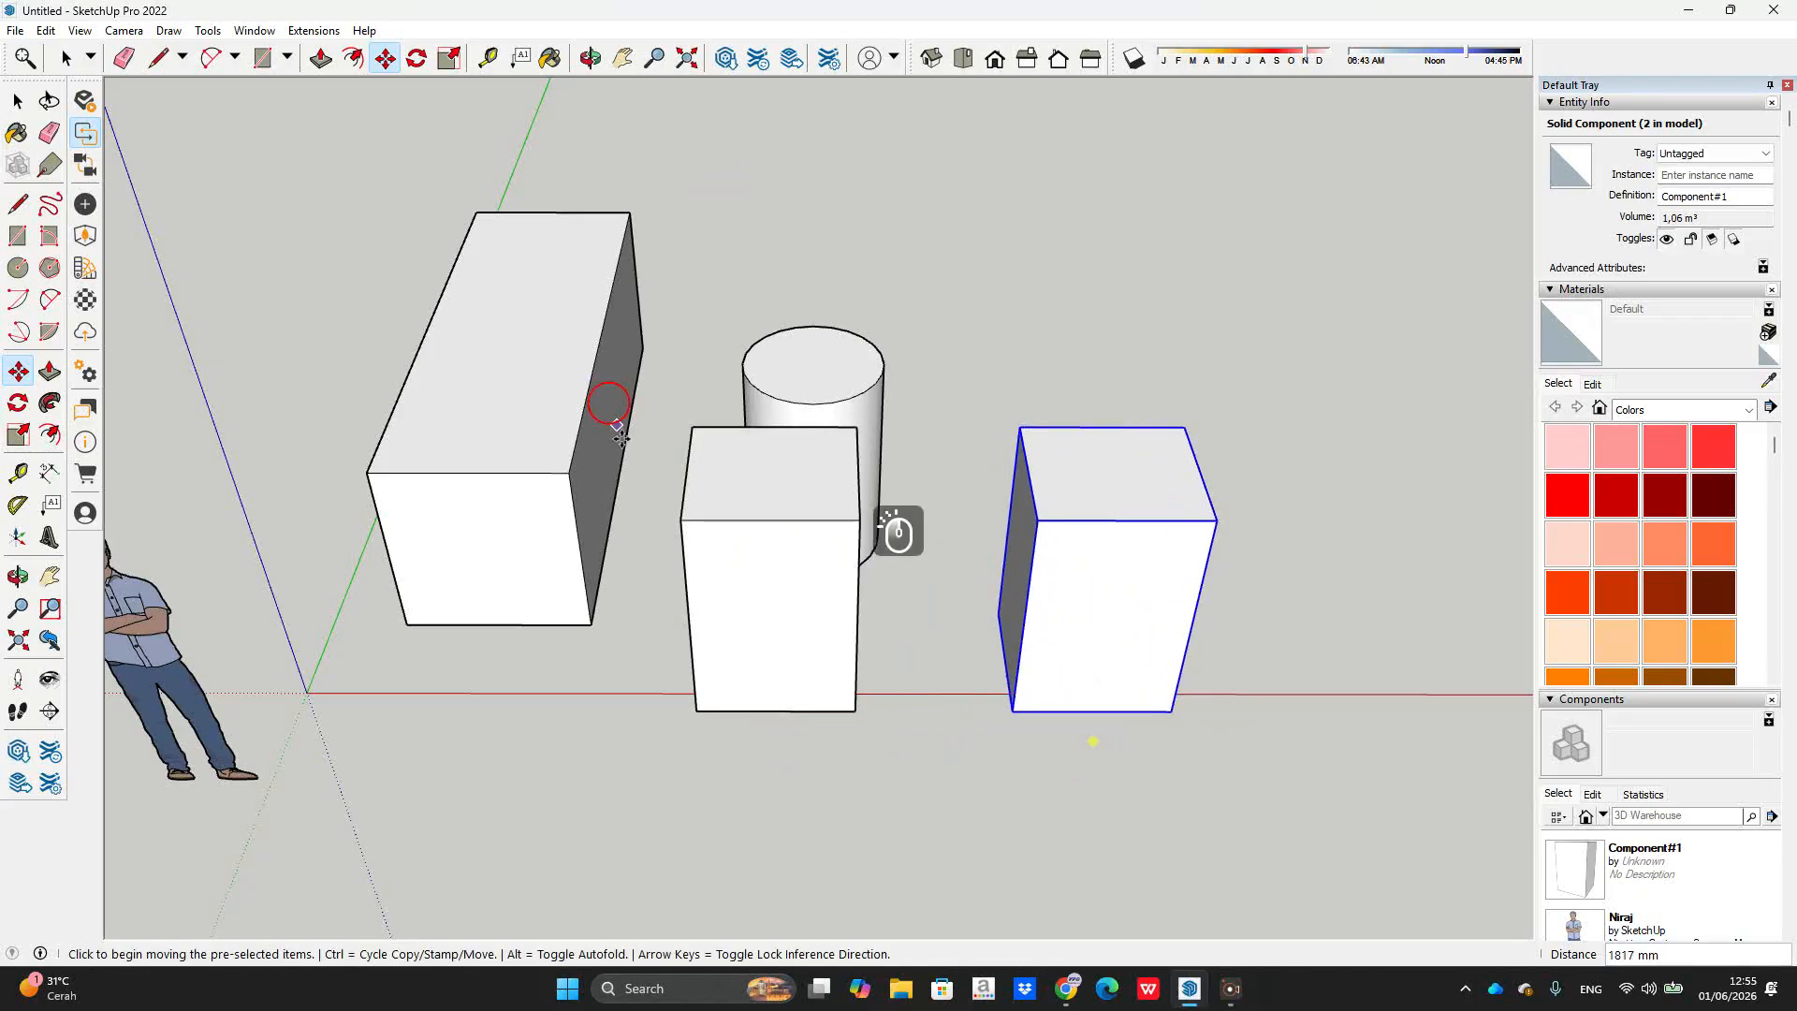
{"action": "mouse_move", "coordinate": [1030, 520]}
{"action": "middle_mouse_down"}
{"action": "mouse_move", "coordinate": [915, 510]}
{"action": "mouse_move", "coordinate": [675, 220]}
{"action": "mouse_move", "coordinate": [916, 567]}
{"action": "mouse_move", "coordinate": [1011, 538]}
{"action": "middle_mouse_up"}
{"action": "key", "text": "space"}
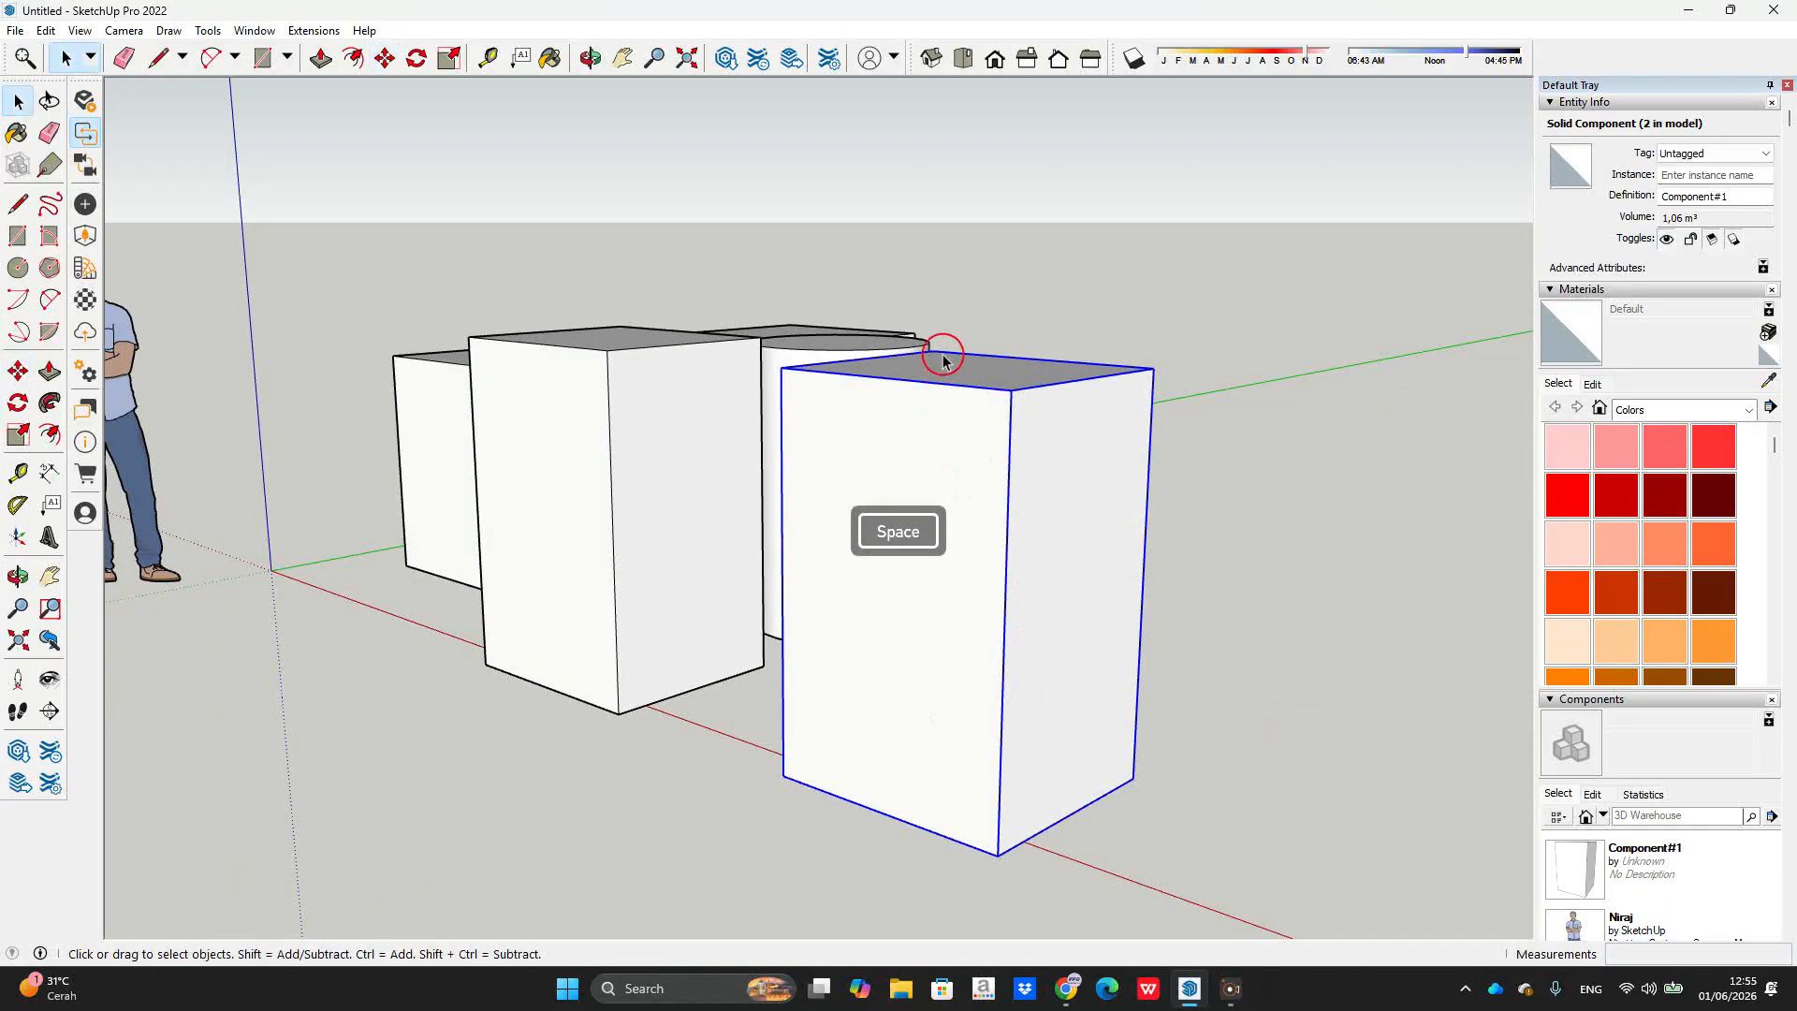
{"action": "double_click", "coordinate": [970, 428]}
Step: Offset the component's front face inward and push the inner face through the box
{"action": "key", "text": "f"}
{"action": "left_click", "coordinate": [971, 454]}
{"action": "left_click", "coordinate": [983, 469]}
{"action": "key", "text": "space"}
{"action": "key", "text": "p"}
{"action": "left_click", "coordinate": [973, 505]}
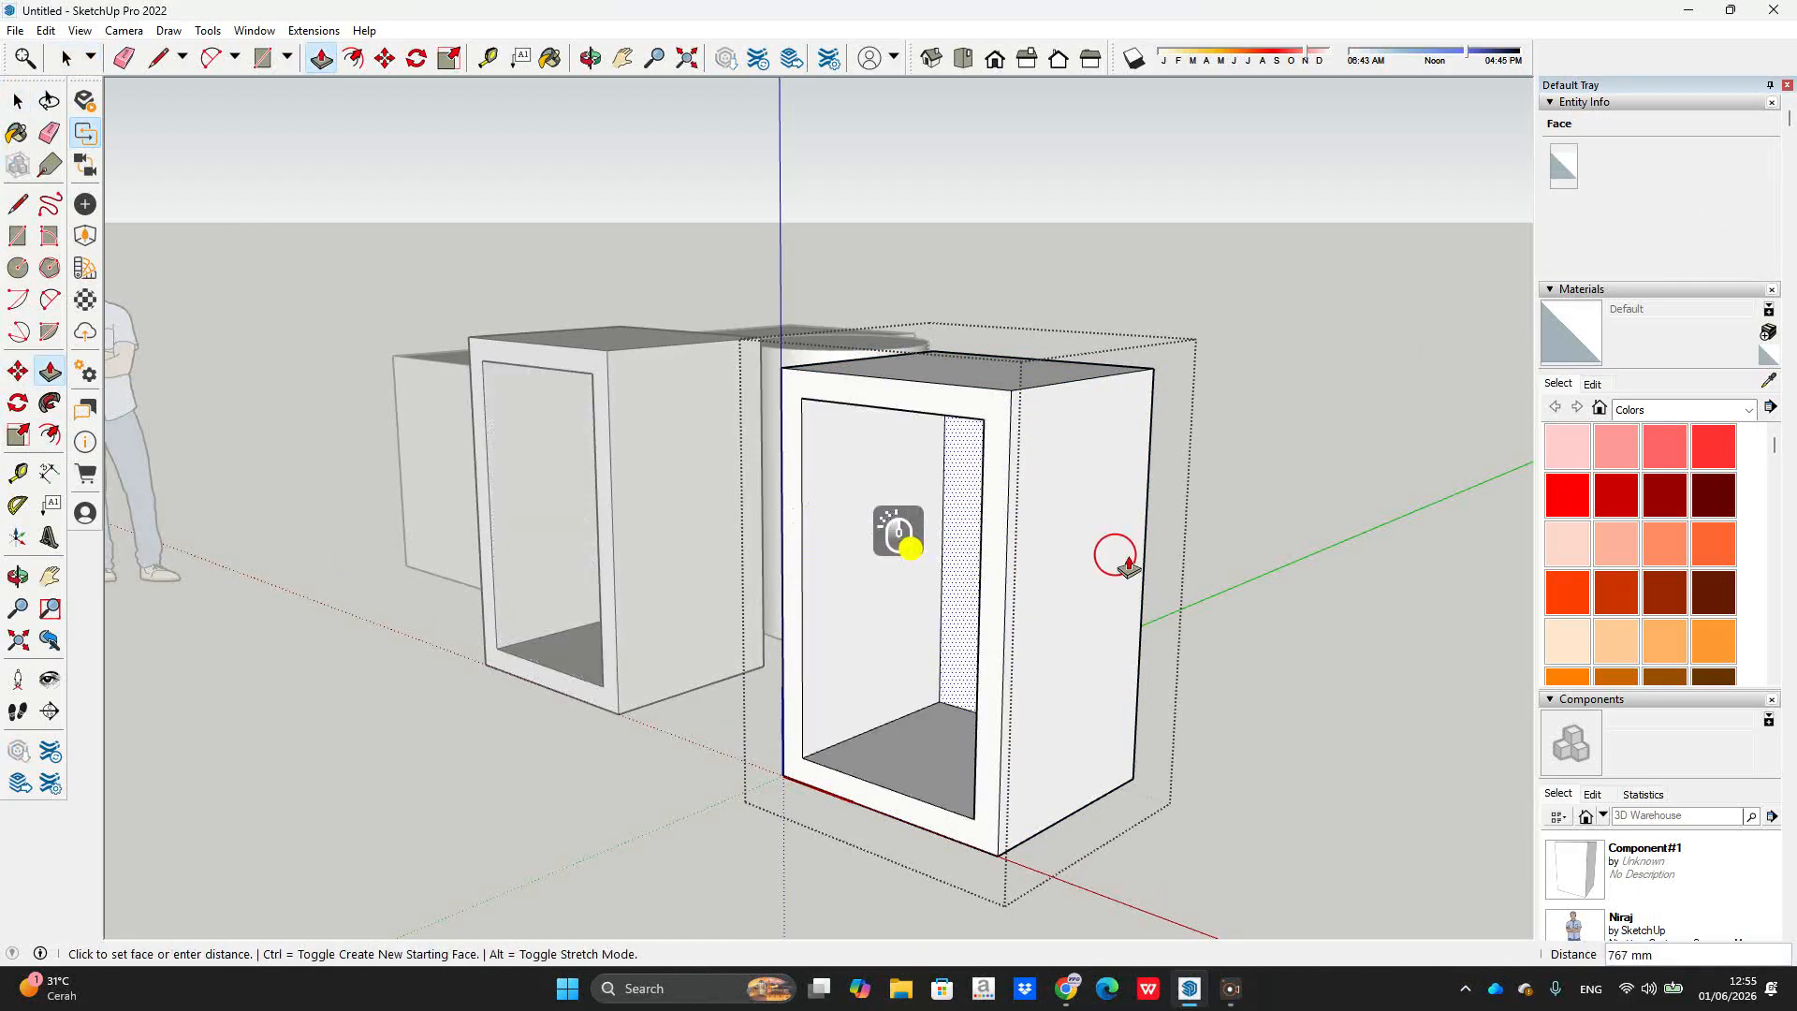
{"action": "left_click", "coordinate": [1131, 625]}
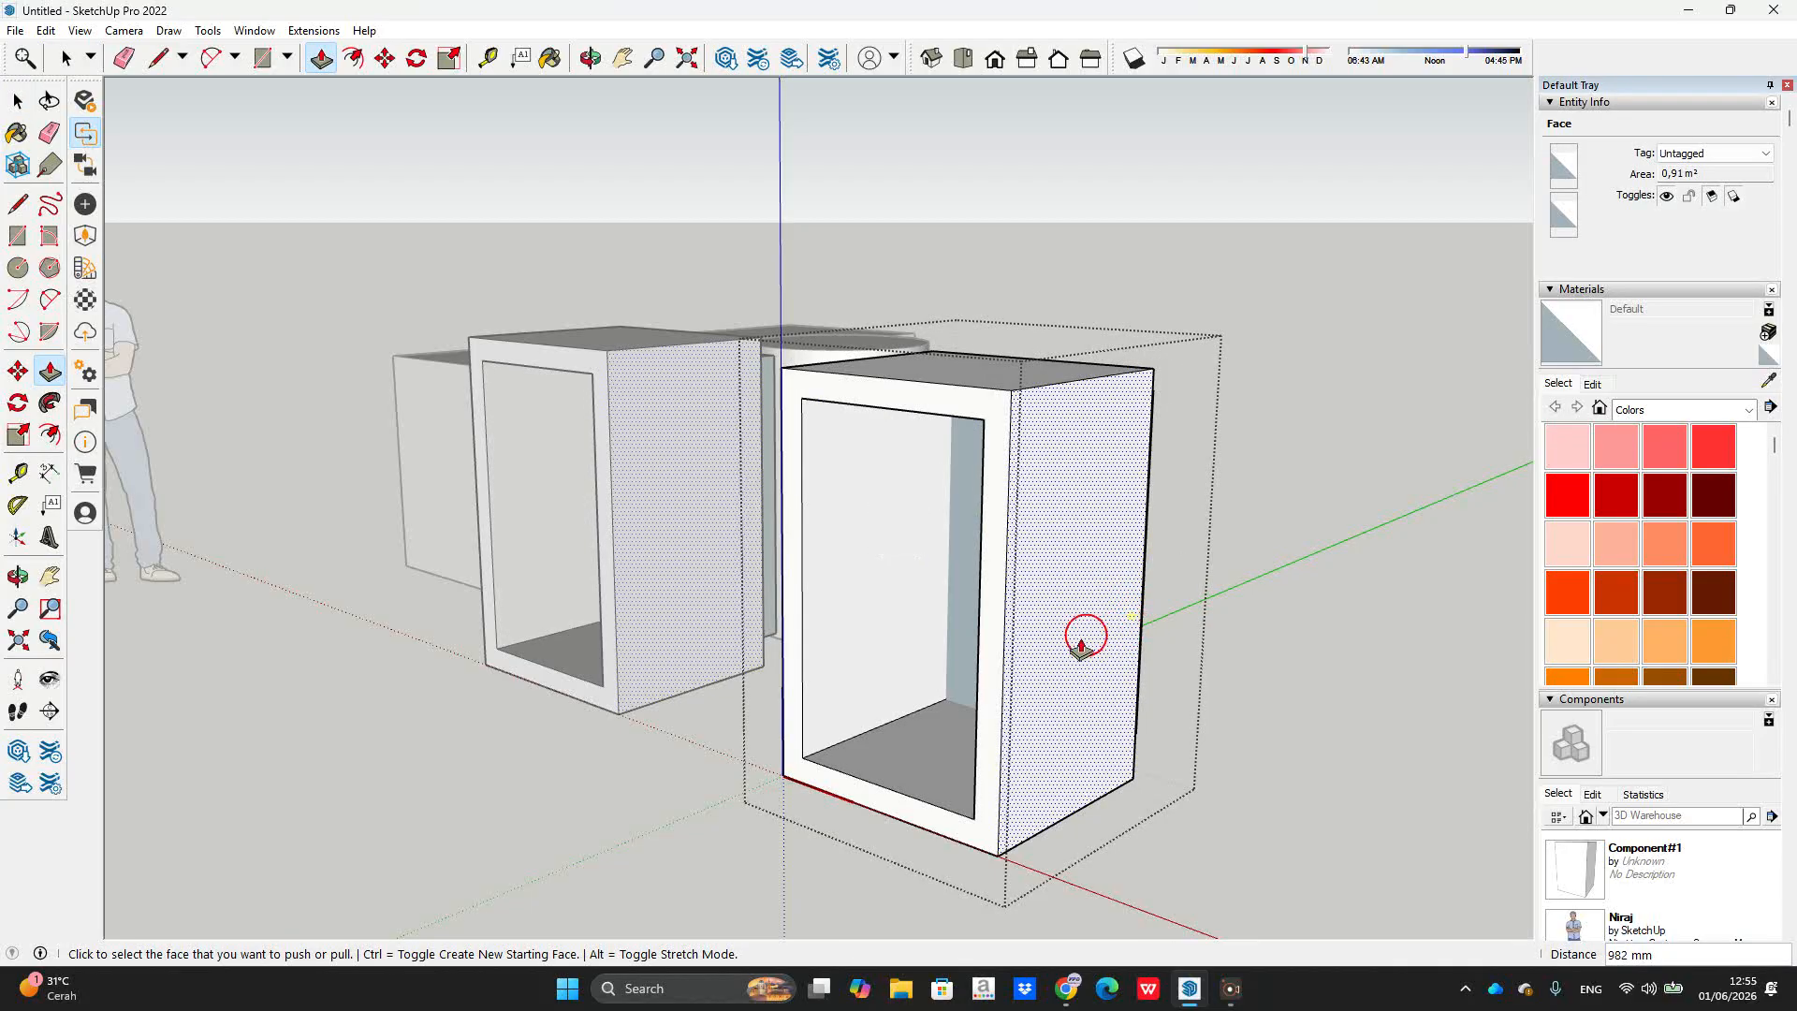
{"action": "key", "text": "ctrl+z"}
{"action": "left_click", "coordinate": [919, 637]}
{"action": "left_click", "coordinate": [1137, 707]}
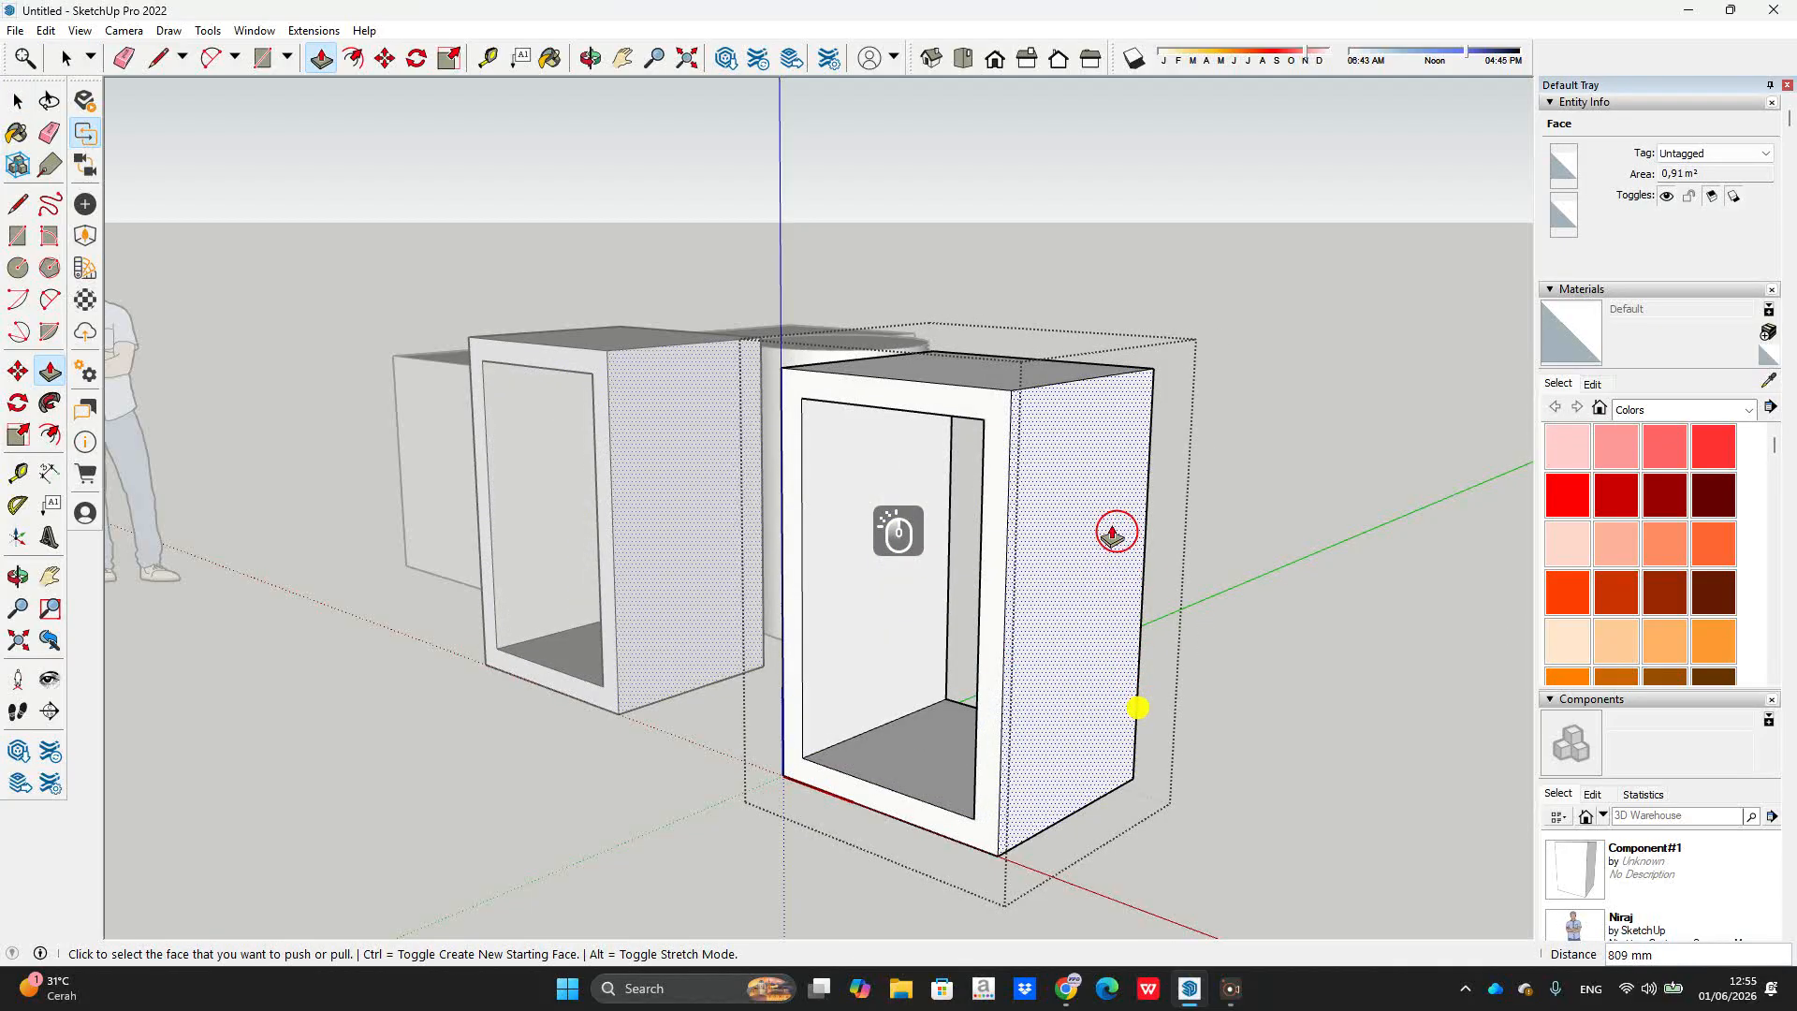
Step: Leave component editing and orbit out to view both hollow box frames
{"action": "middle_click_drag", "start_coordinate": [1125, 554], "coordinate": [1208, 596]}
{"action": "key", "text": "space"}
{"action": "key", "text": "Escape"}
{"action": "key", "text": "Escape"}
{"action": "key", "text": "space"}
{"action": "key", "text": "Escape"}
{"action": "scroll", "coordinate": [1179, 417], "scroll_direction": "down", "scroll_amount": 5}
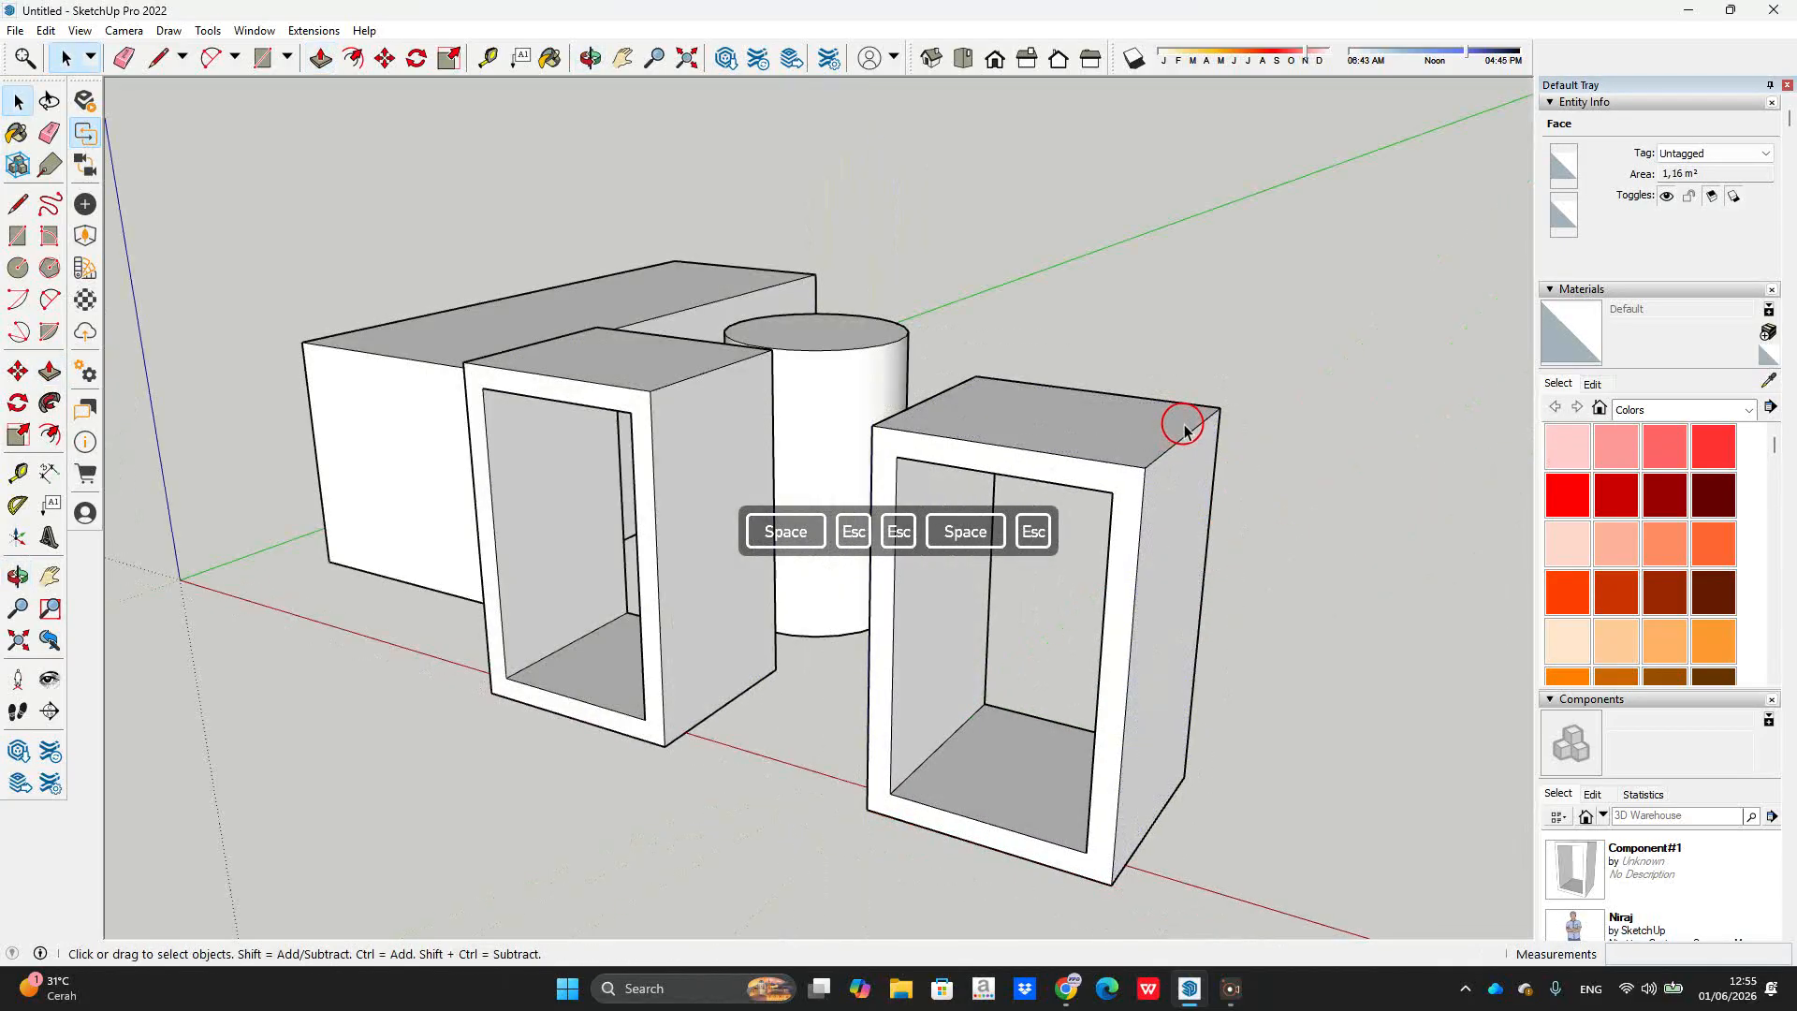
{"action": "middle_click_drag", "start_coordinate": [1183, 412], "coordinate": [922, 583]}
{"action": "left_click_drag", "start_coordinate": [922, 584], "coordinate": [1083, 493]}
{"action": "key", "text": "space"}
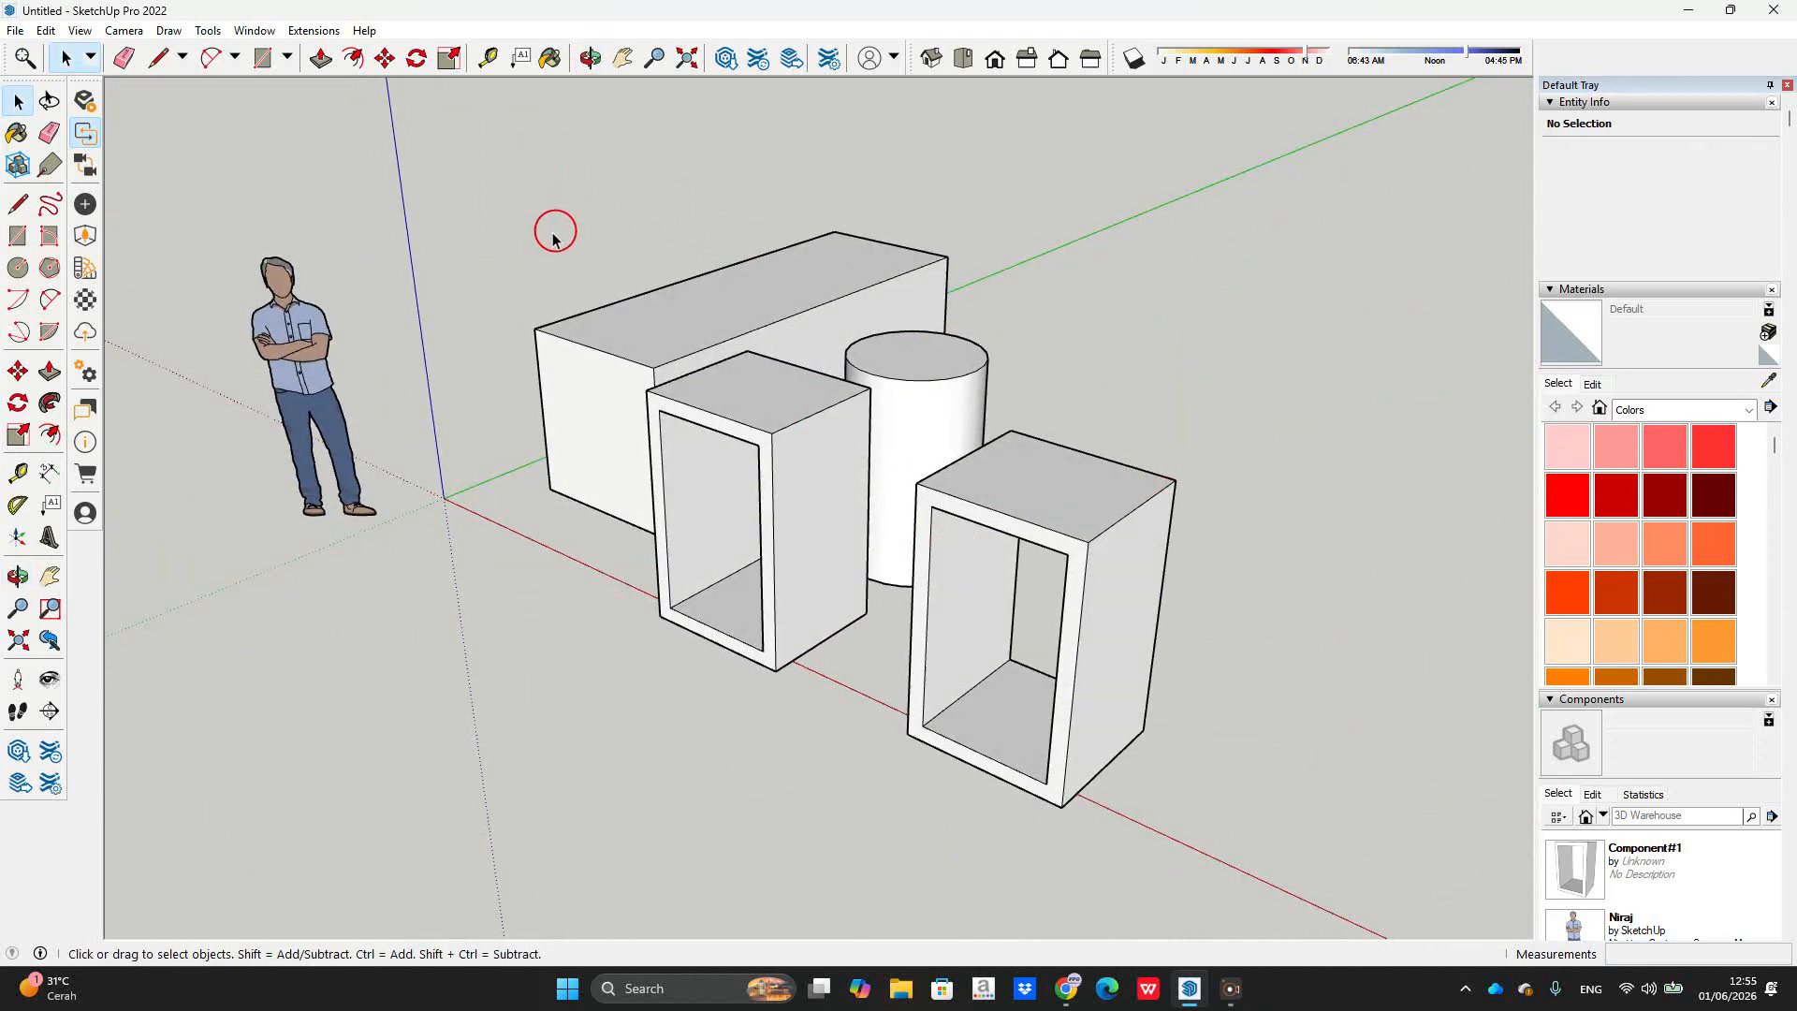
Step: Assign shortcut W to Edit/Make Component in the Shortcuts preferences
{"action": "left_click", "coordinate": [254, 31]}
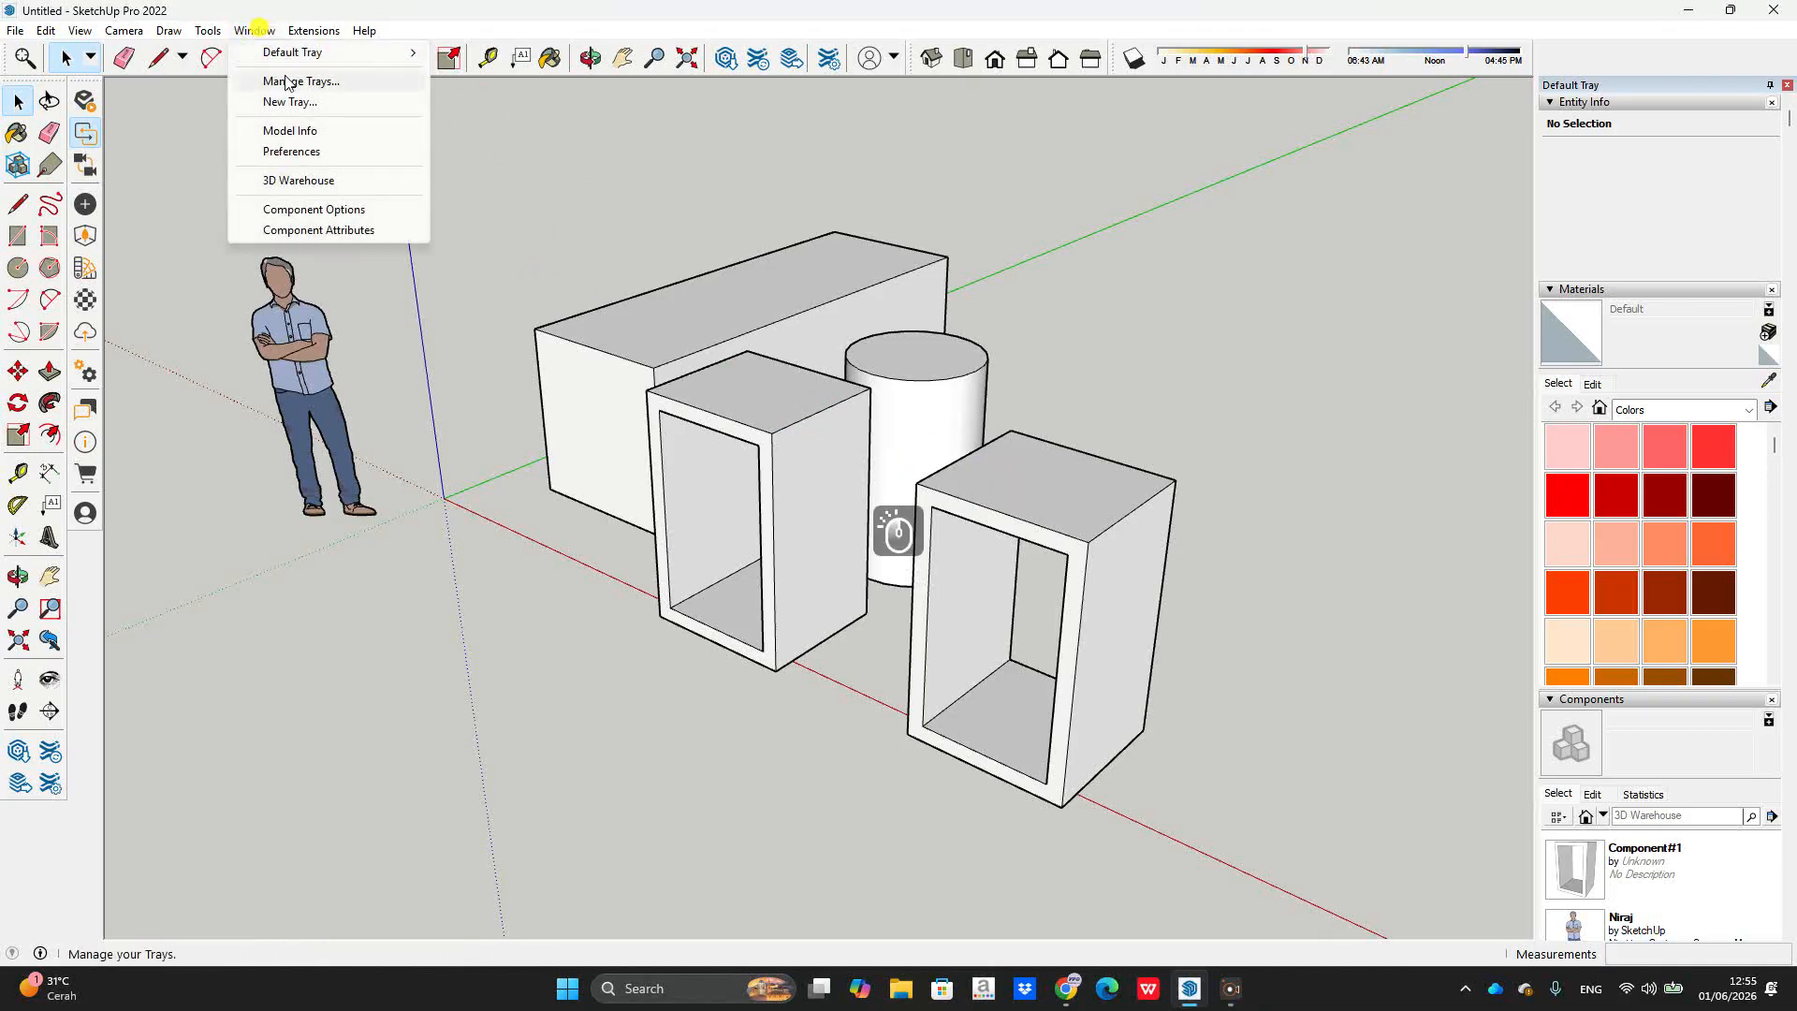
{"action": "left_click", "coordinate": [609, 251]}
{"action": "left_click", "coordinate": [1106, 297]}
{"action": "type", "text": "com"}
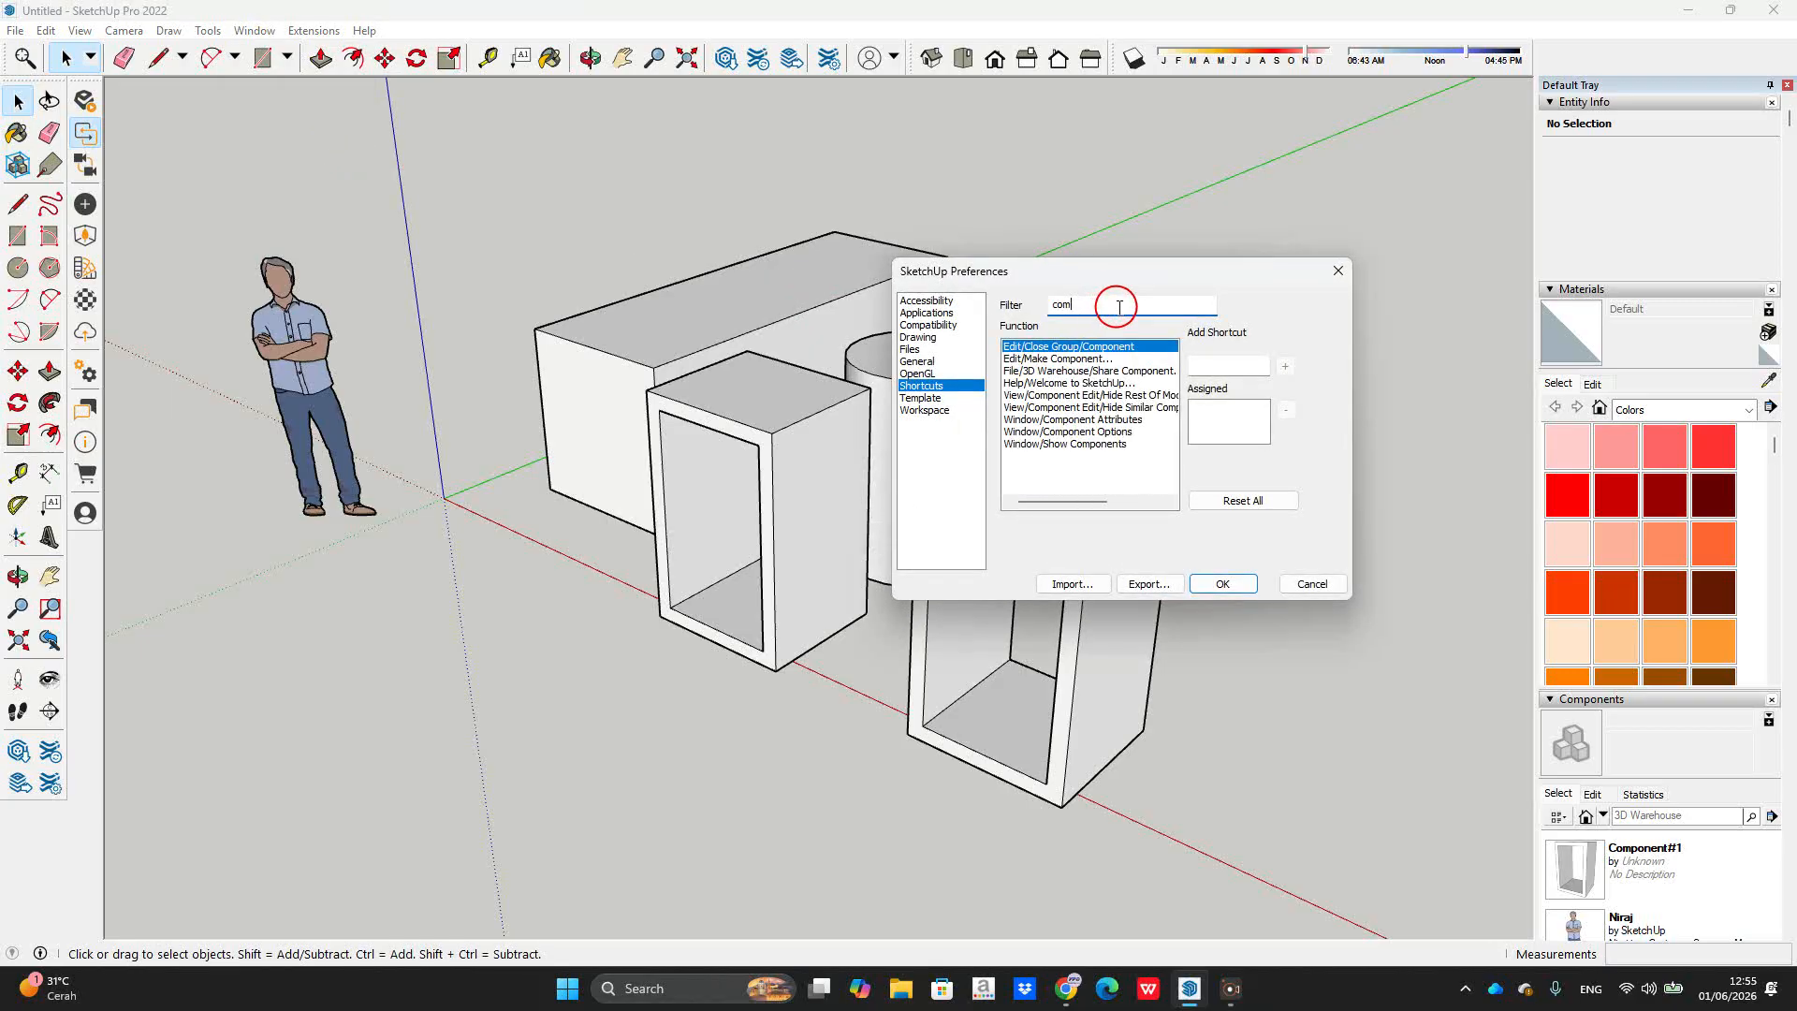
{"action": "left_click", "coordinate": [1108, 362]}
{"action": "left_click", "coordinate": [1256, 367]}
{"action": "key", "text": "w"}
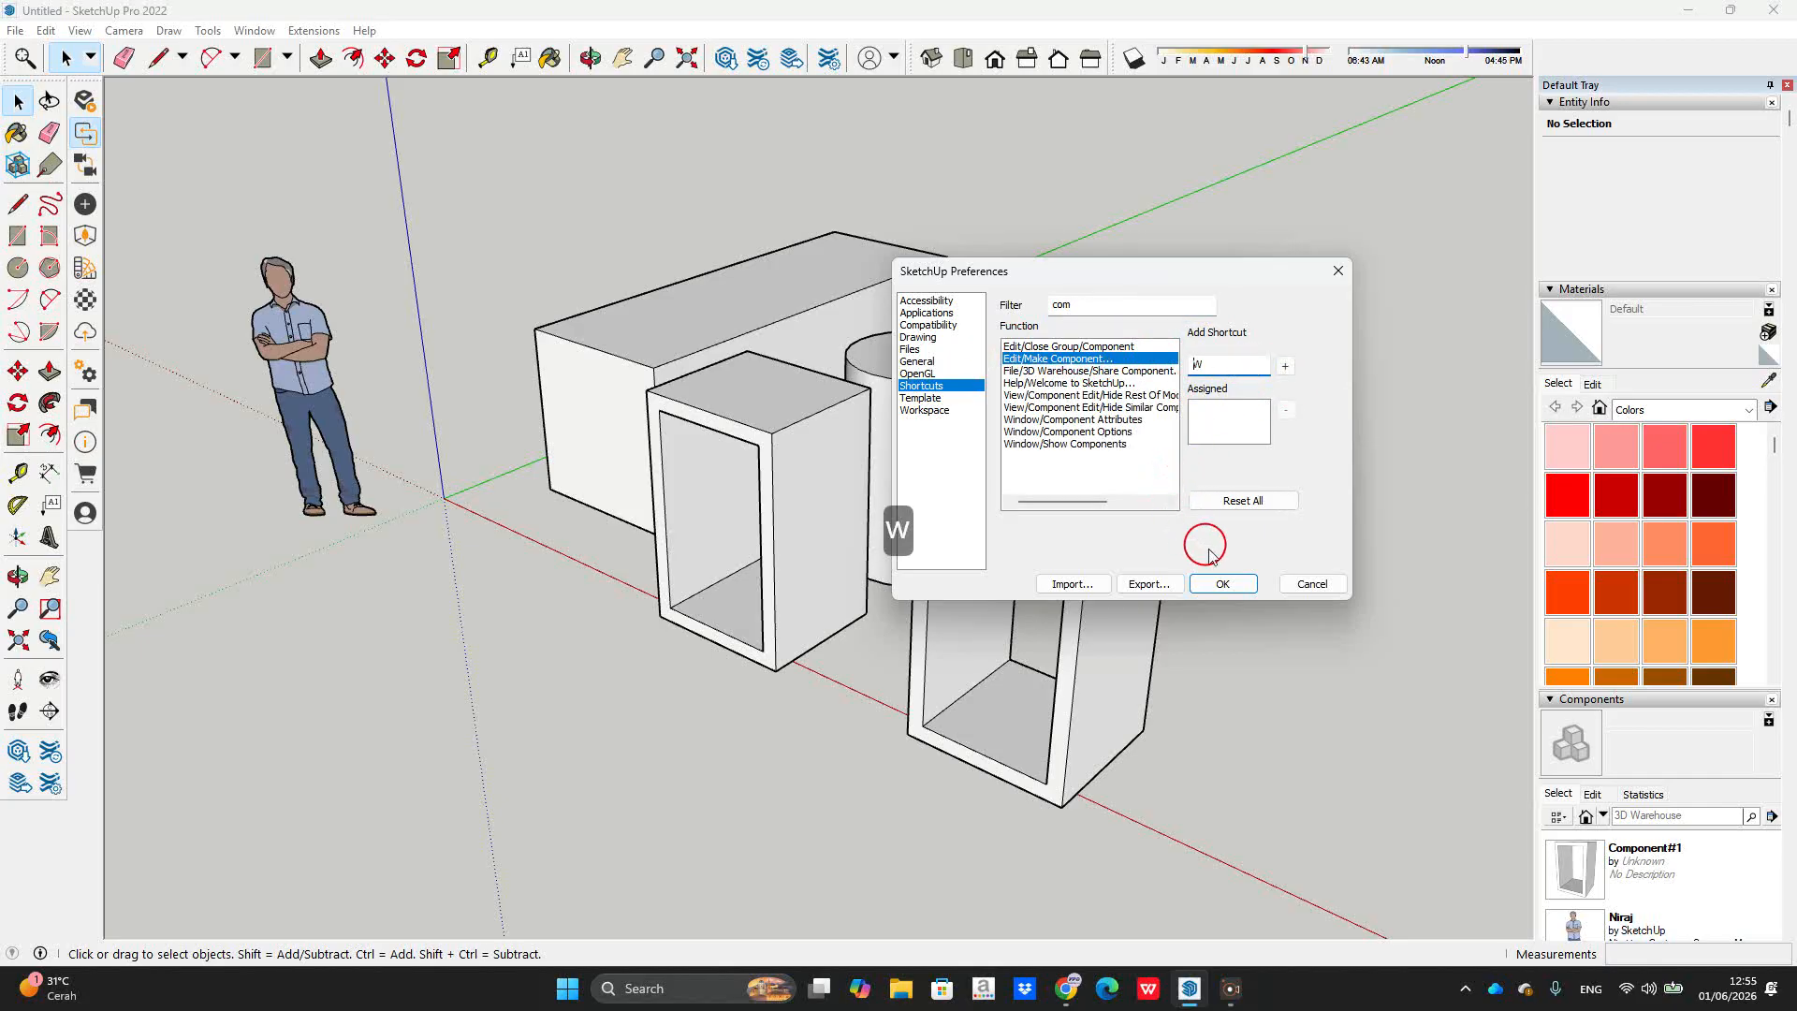
{"action": "left_click", "coordinate": [1285, 366]}
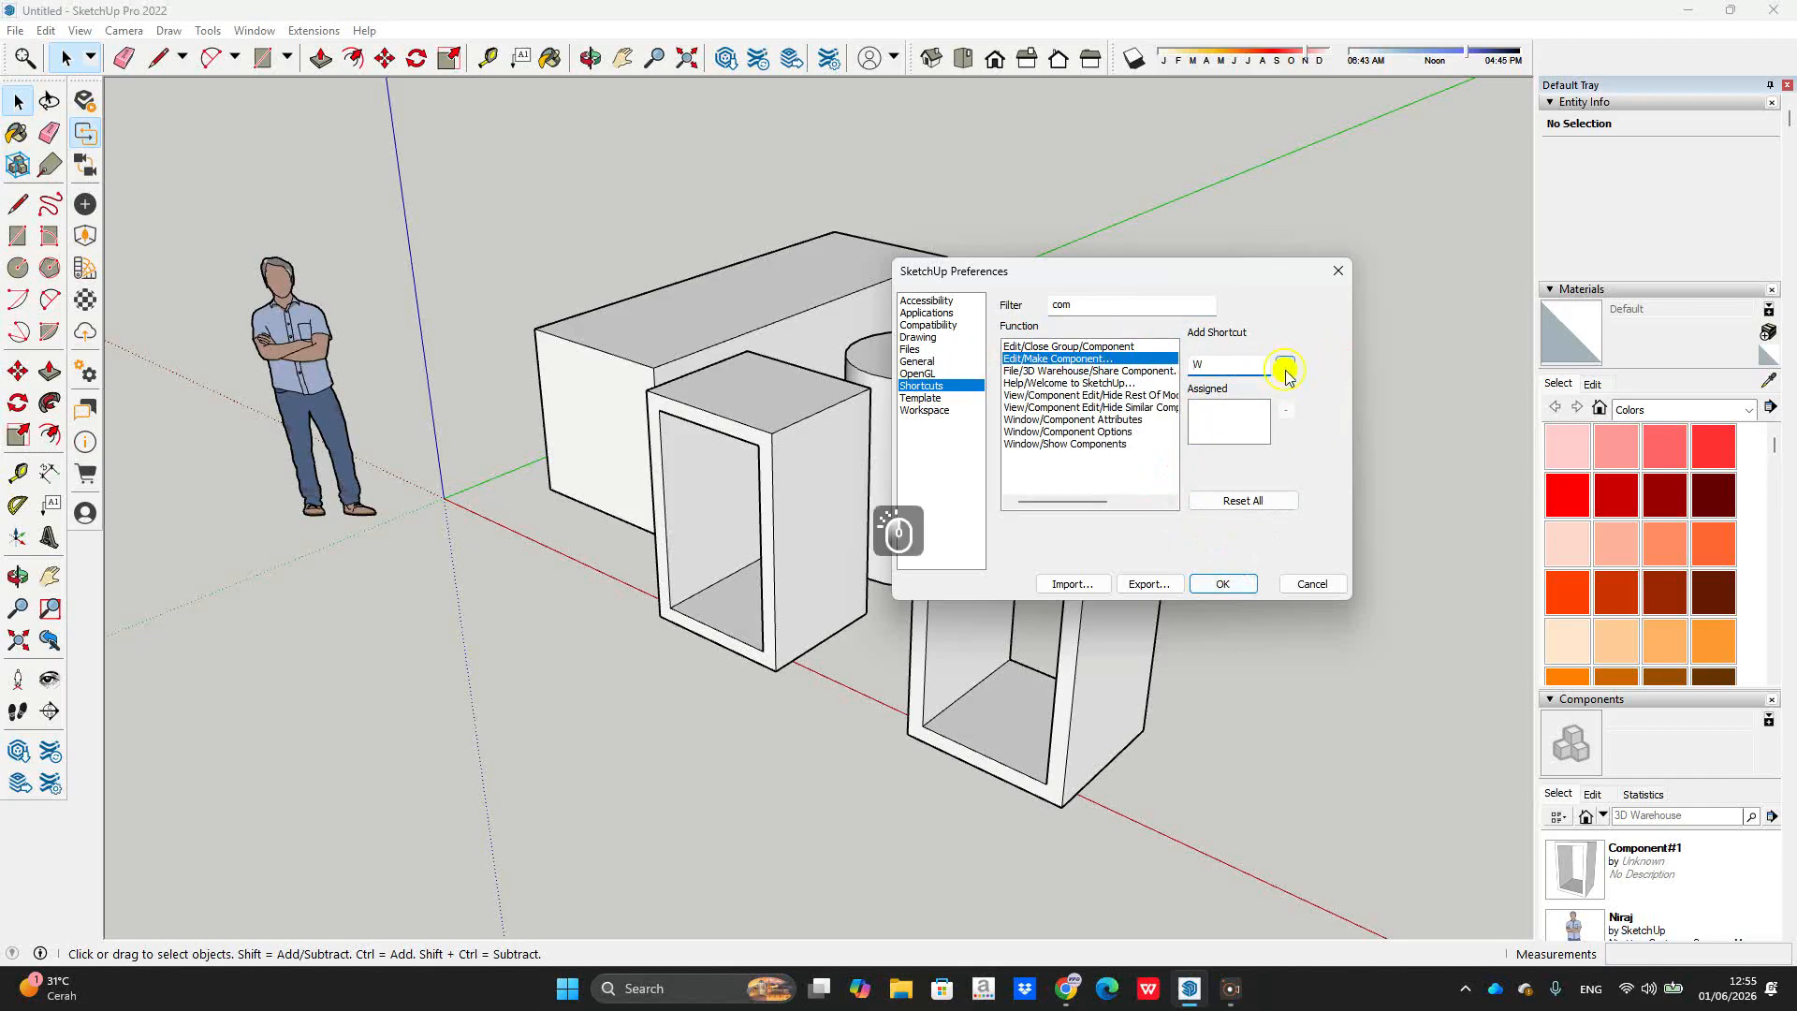
{"action": "left_click", "coordinate": [1222, 585]}
{"action": "left_click", "coordinate": [1122, 512]}
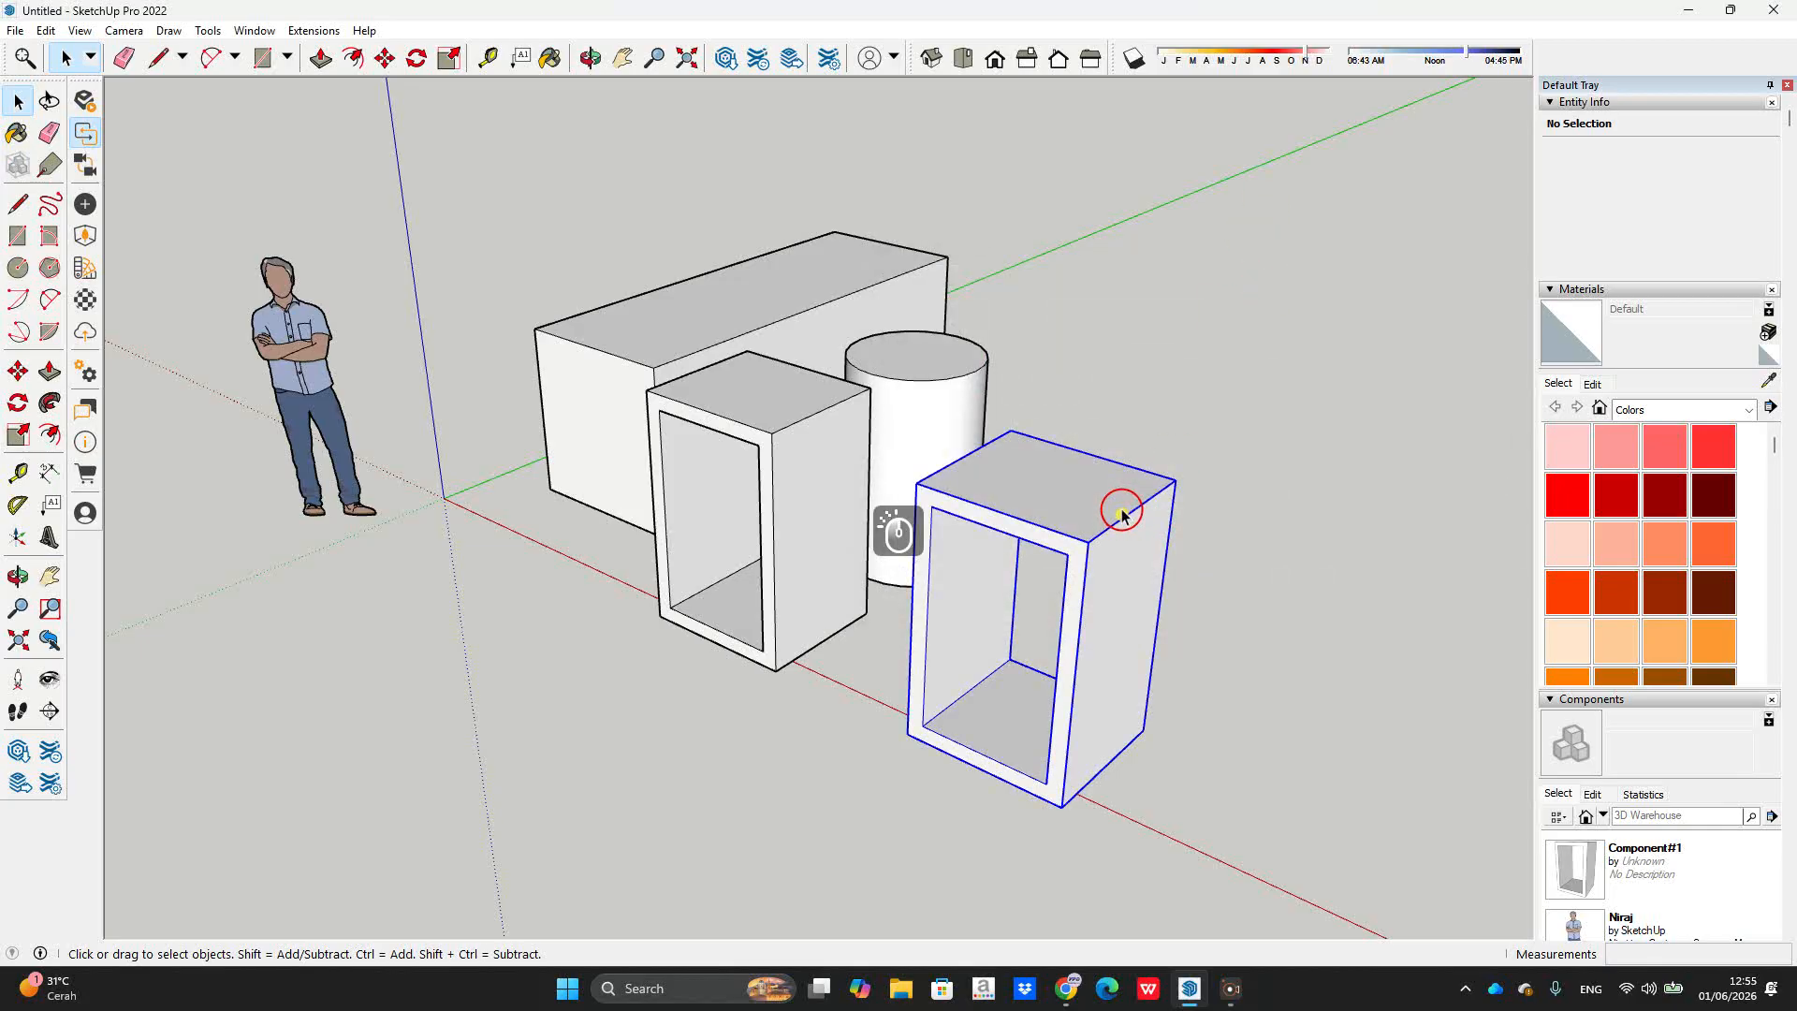
Step: Explode the right frame, regroup it and make it the new component Component#2
{"action": "key", "text": "w"}
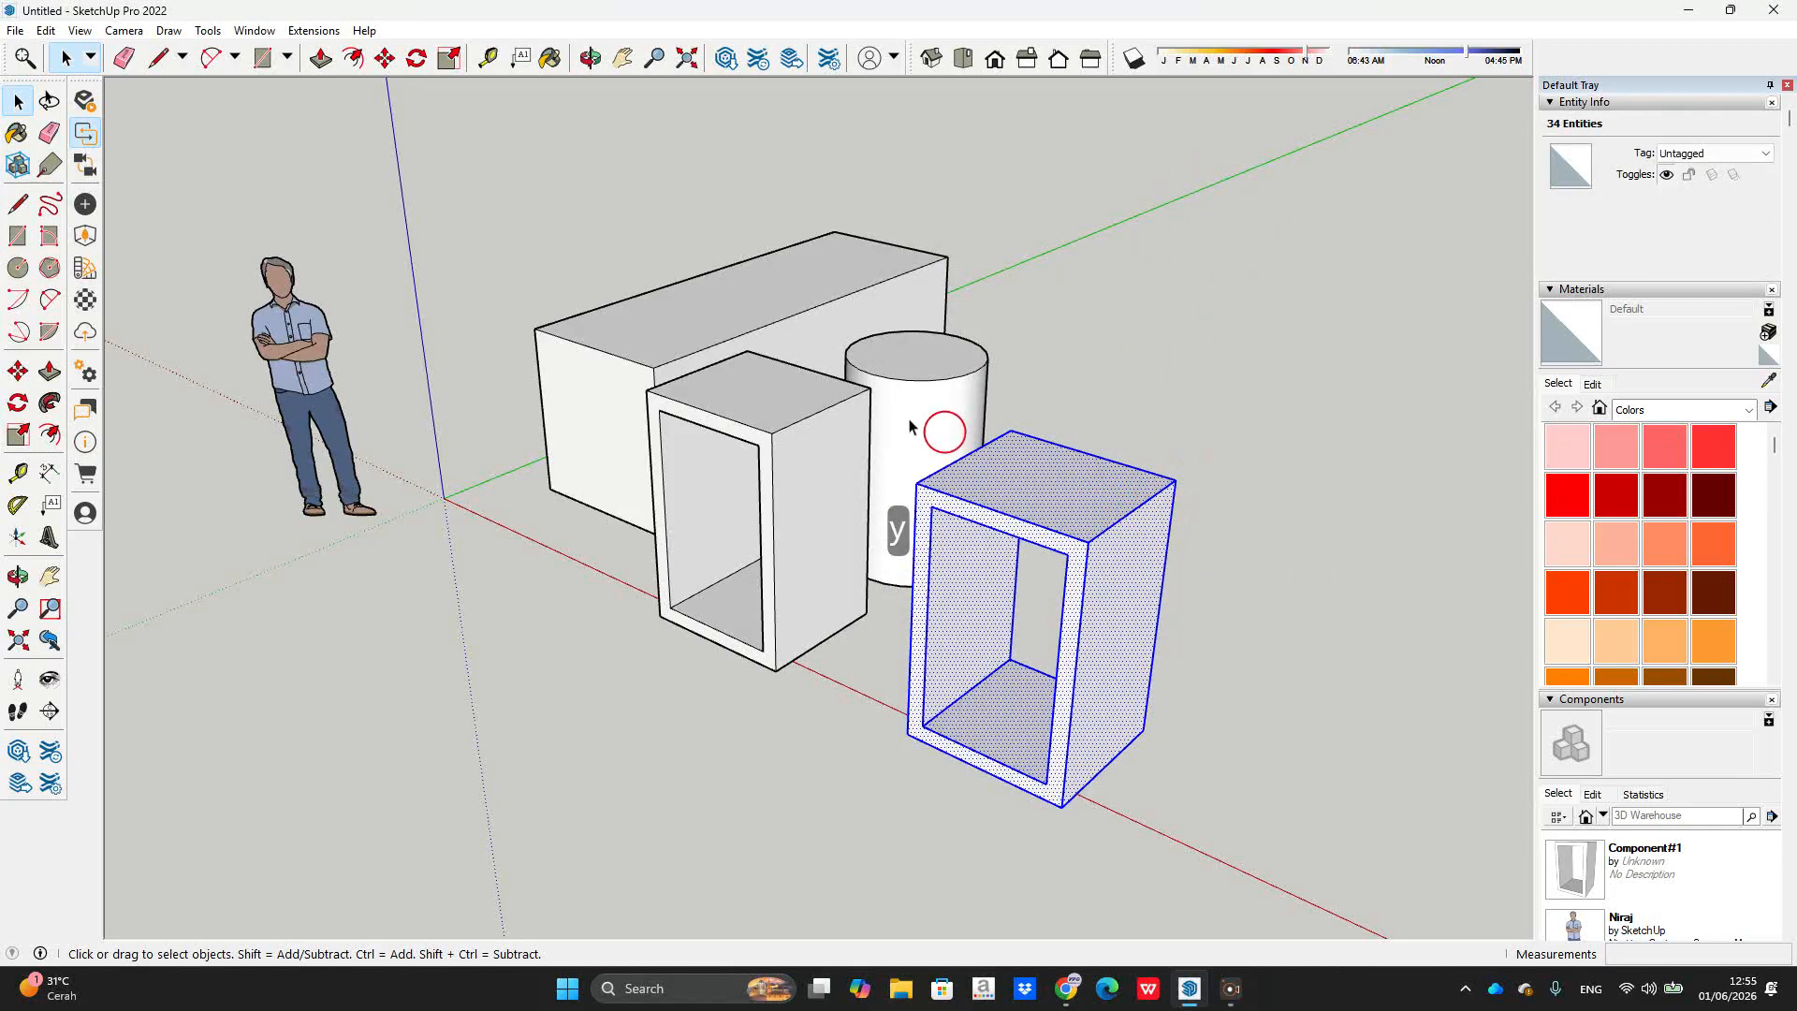
{"action": "middle_click_drag", "start_coordinate": [1158, 559], "coordinate": [1088, 412]}
{"action": "key", "text": "g"}
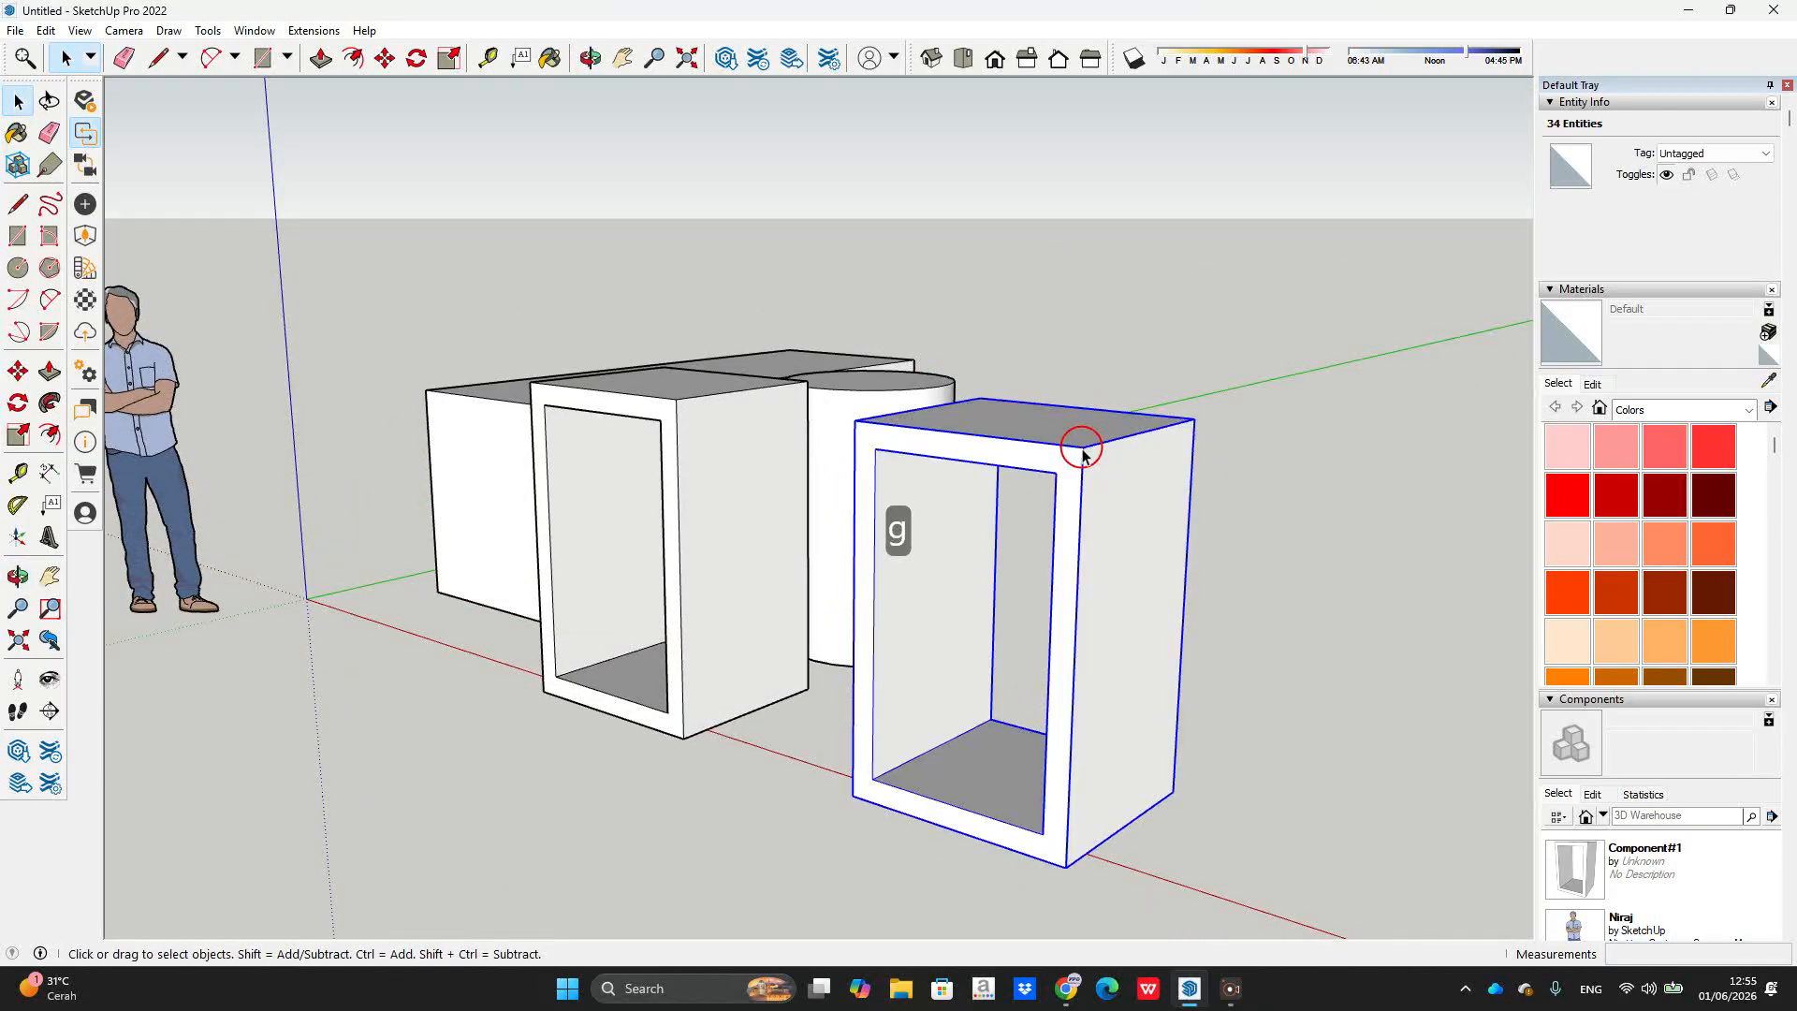
{"action": "key", "text": "w"}
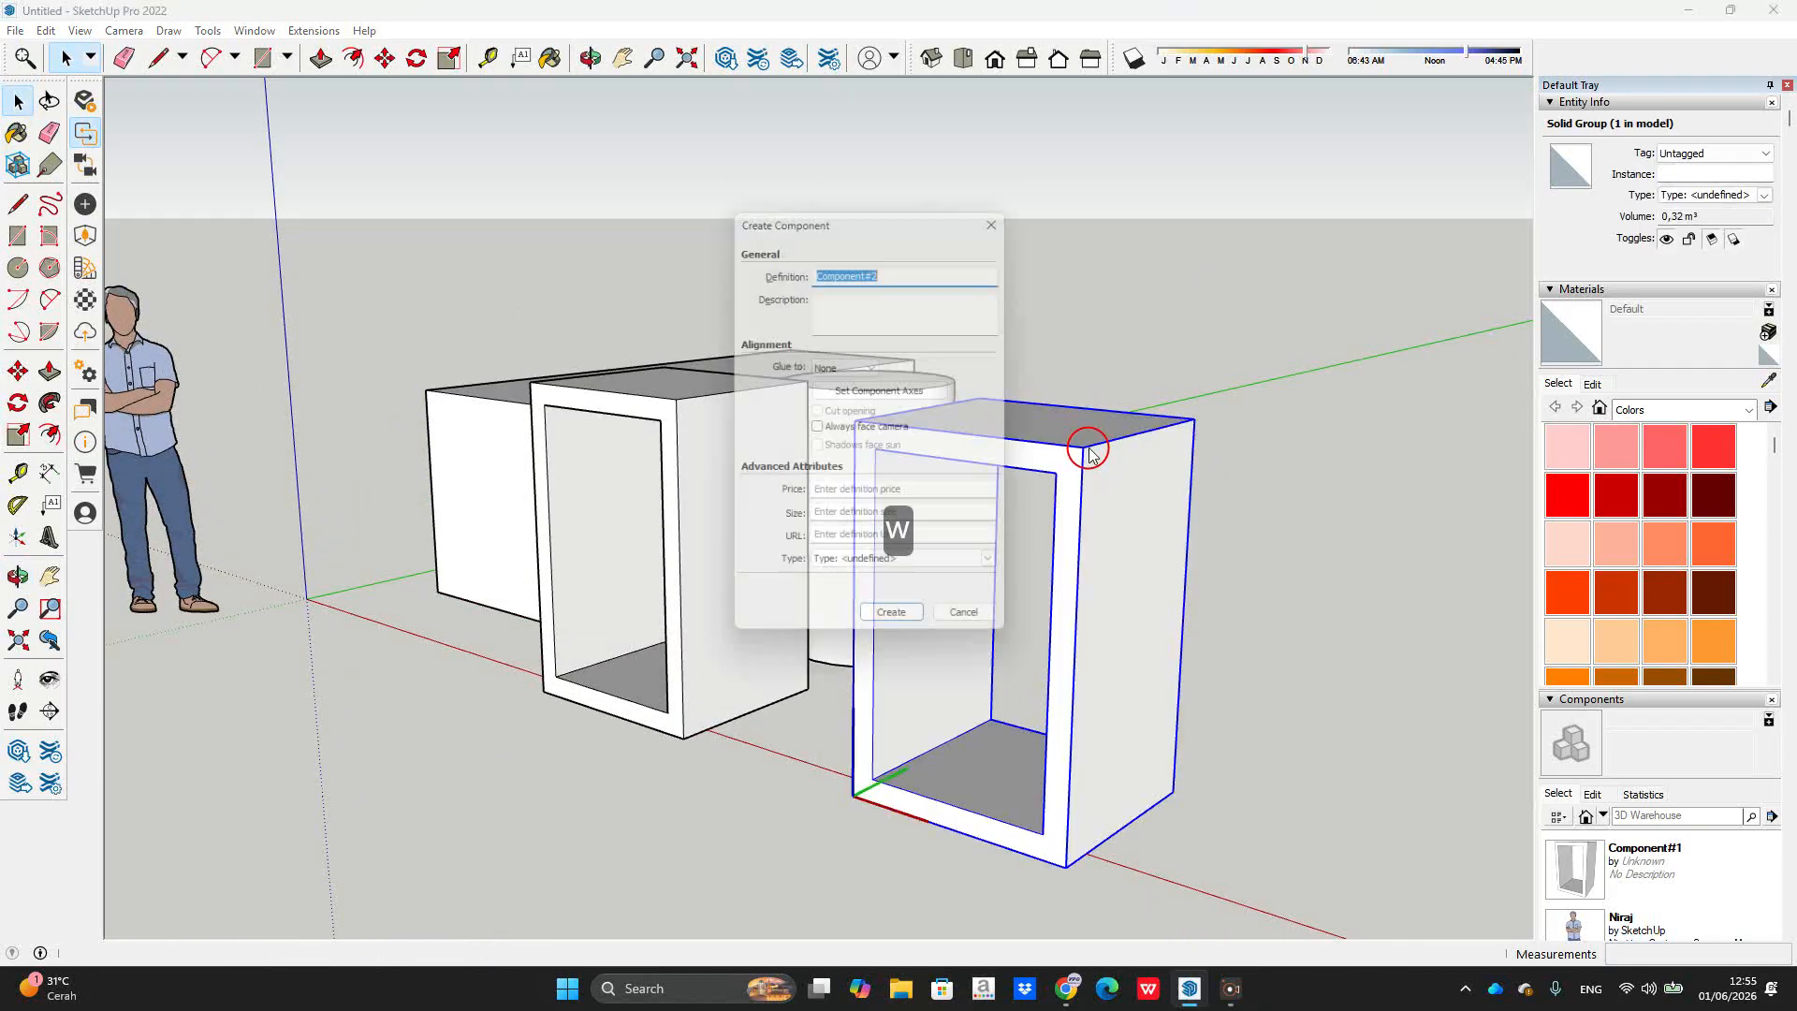
{"action": "left_click", "coordinate": [894, 642]}
Step: Start a Ctrl-copy move of Component#2 toward the right
{"action": "middle_click_drag", "start_coordinate": [1055, 412], "coordinate": [936, 567]}
{"action": "key", "text": "m"}
{"action": "key", "text": "ctrl"}
{"action": "left_click", "coordinate": [690, 639]}
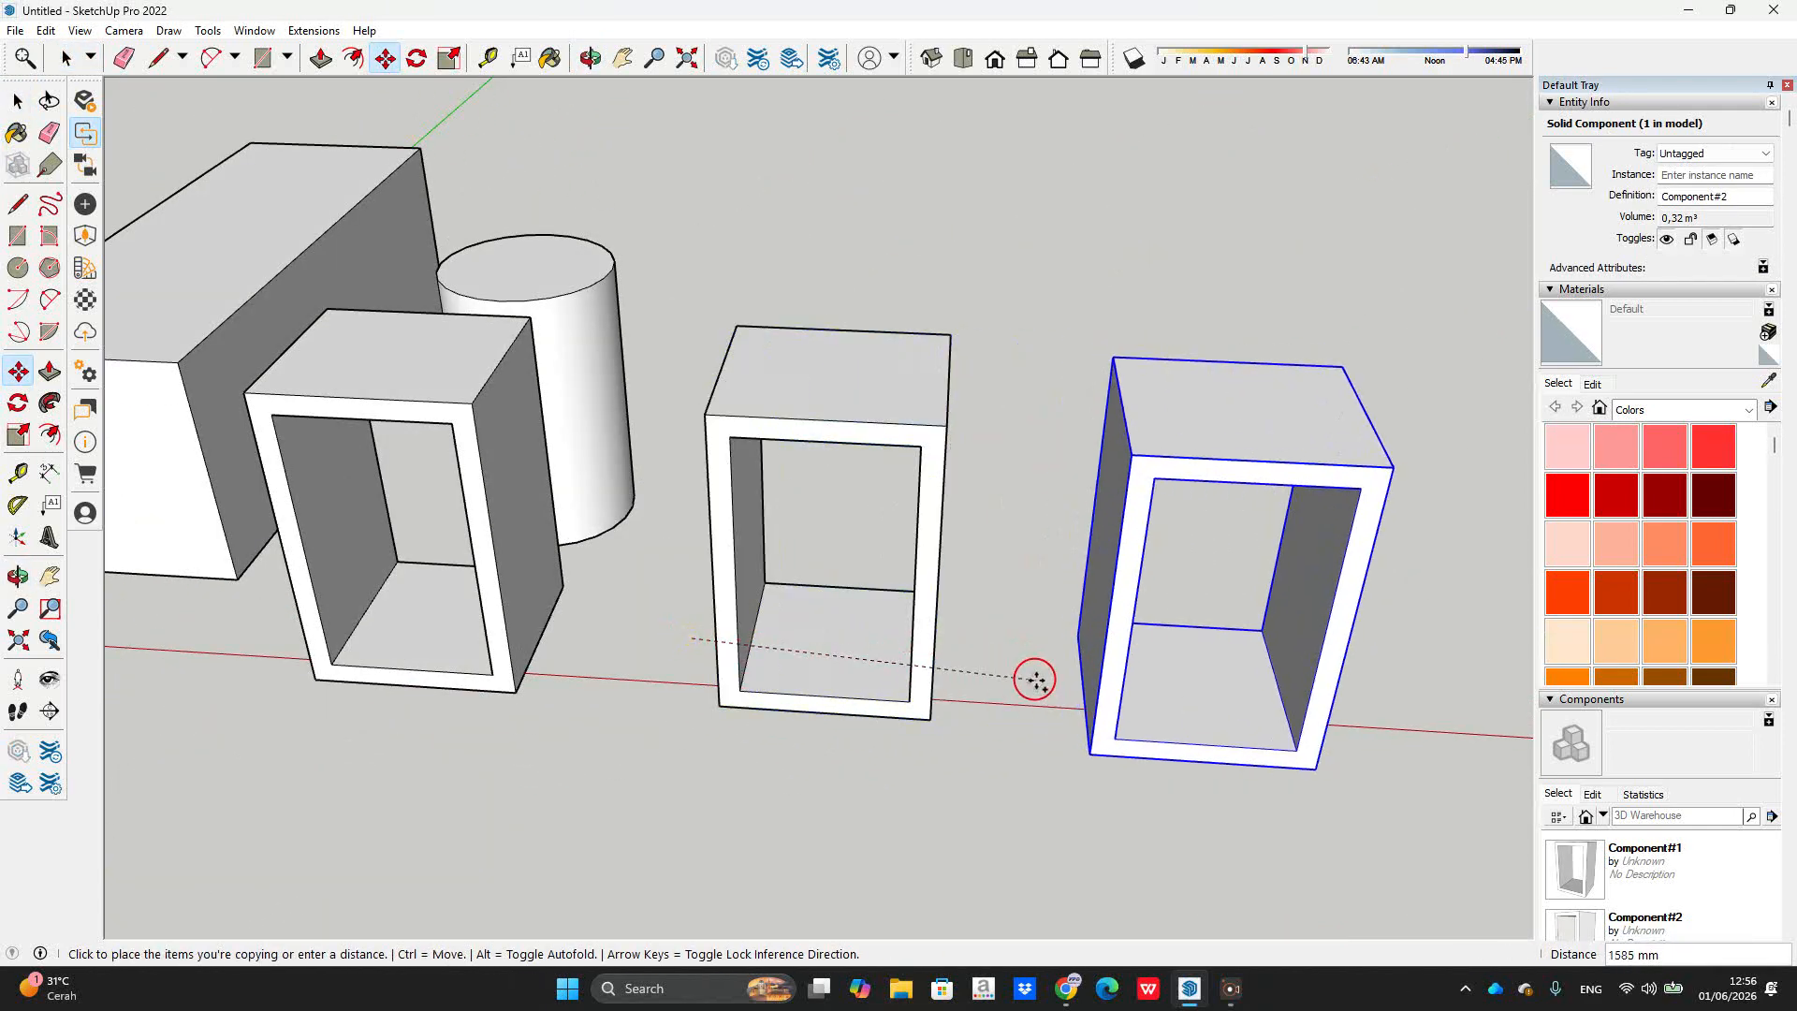
Step: Place the Component#2 copy to the right and open it for editing
{"action": "left_click", "coordinate": [1043, 663]}
{"action": "key", "text": "space"}
{"action": "double_click", "coordinate": [1133, 533]}
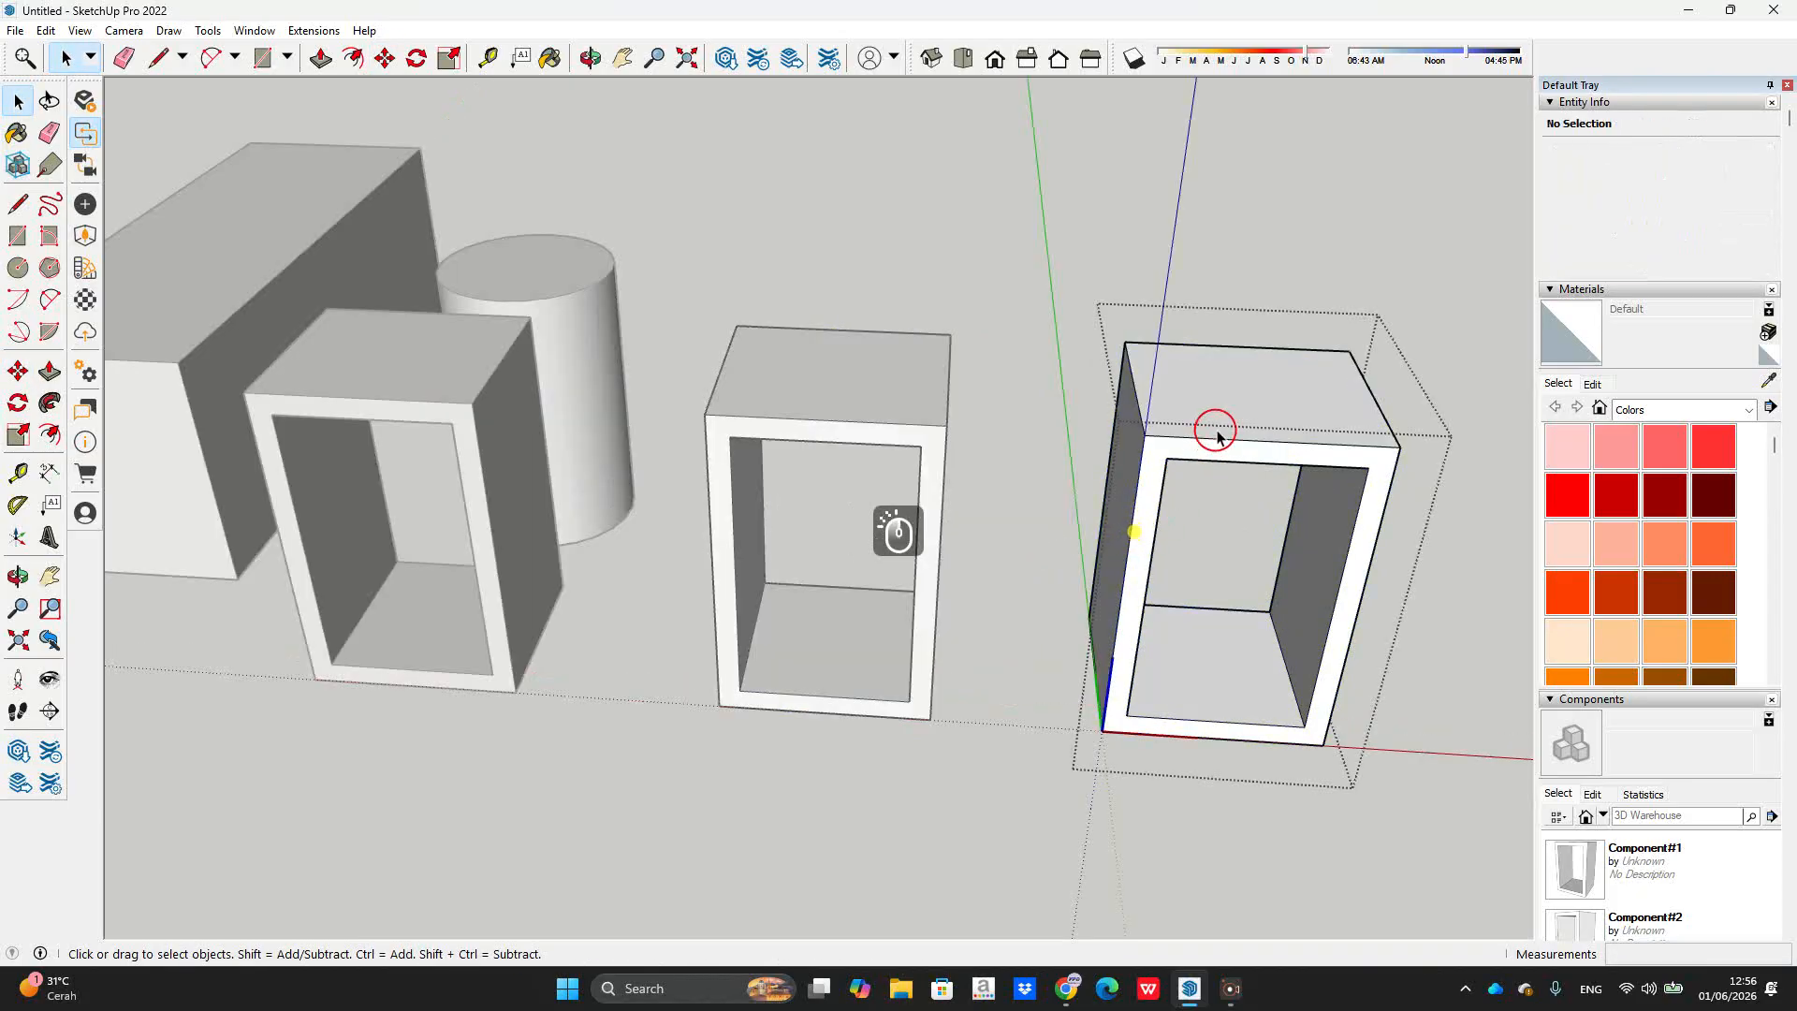
{"action": "middle_click_drag", "start_coordinate": [1240, 457], "coordinate": [1314, 599]}
{"action": "scroll", "coordinate": [1310, 646], "scroll_direction": "up", "scroll_amount": 3}
{"action": "key", "text": "l"}
{"action": "middle_click_drag", "start_coordinate": [1283, 690], "coordinate": [1300, 193]}
{"action": "left_click", "coordinate": [1301, 174]}
{"action": "key", "text": "space"}
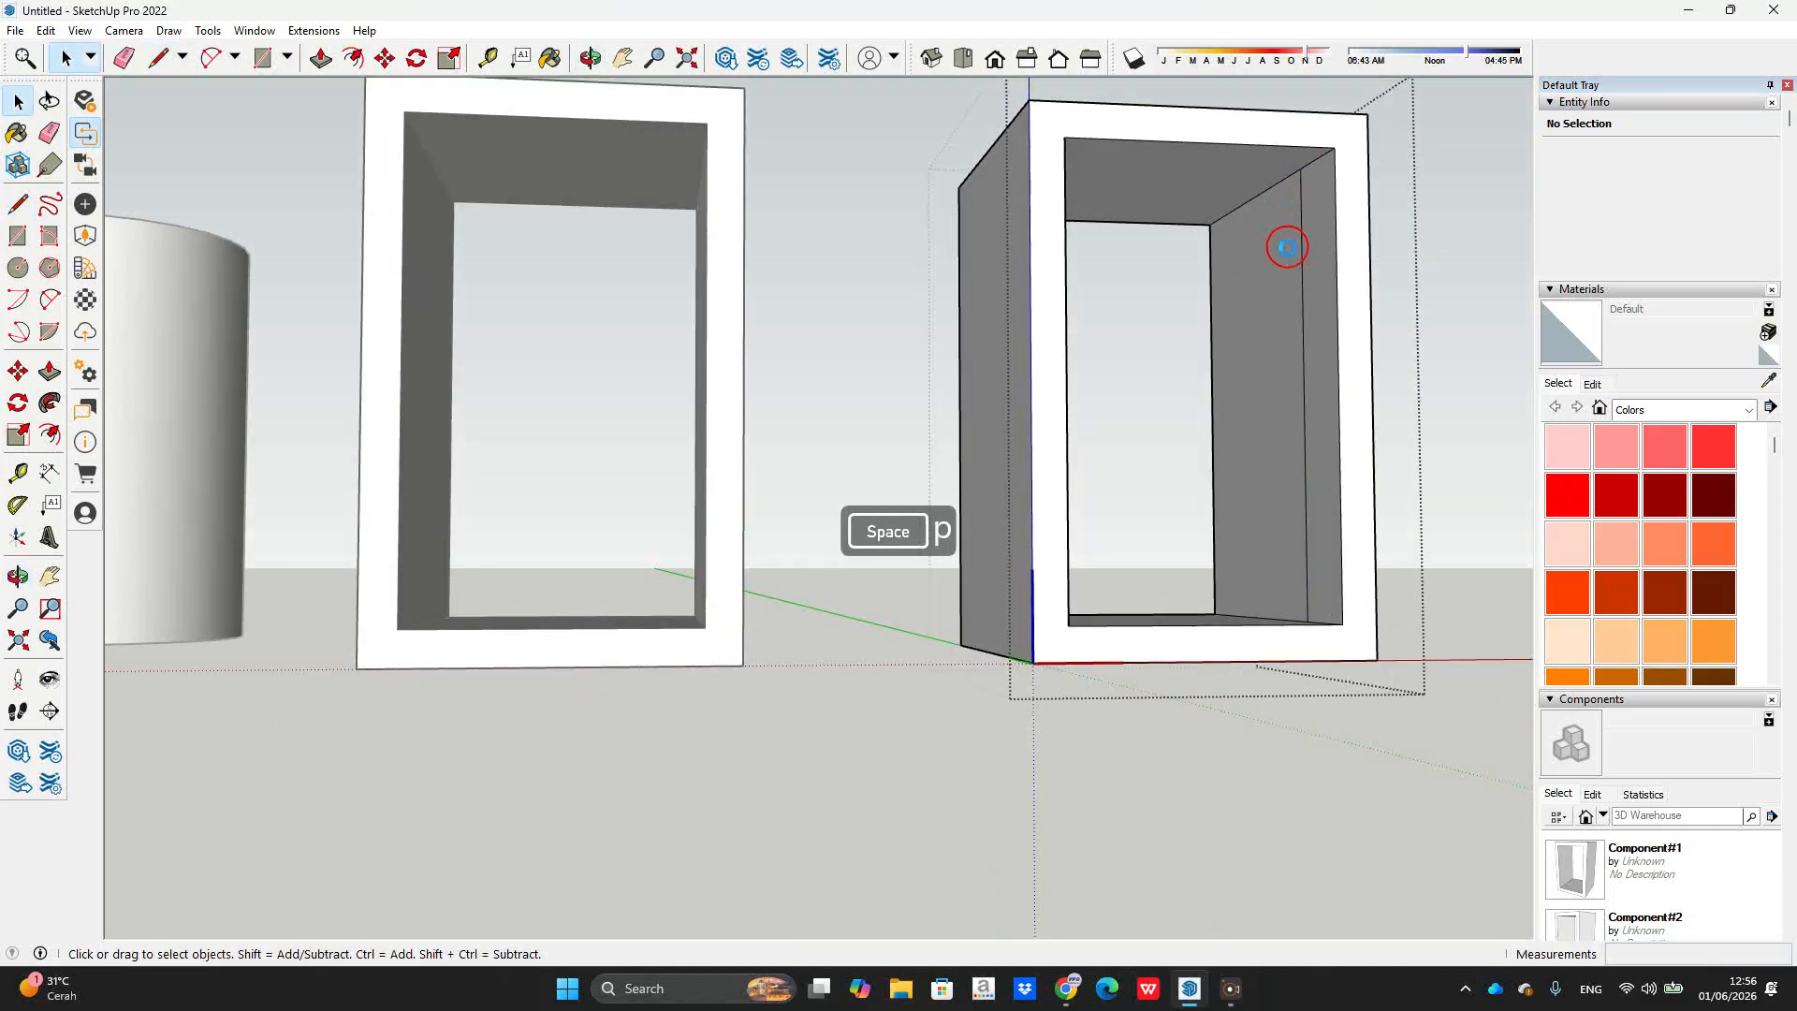
Step: Push/Pull the inner strip across to close the frame's back, then exit editing
{"action": "key", "text": "p"}
{"action": "left_click", "coordinate": [1288, 248]}
{"action": "left_click", "coordinate": [1067, 149]}
{"action": "middle_click_drag", "start_coordinate": [1156, 187], "coordinate": [728, 473]}
{"action": "key", "text": "space"}
{"action": "key", "text": "Escape"}
{"action": "scroll", "coordinate": [1106, 339], "scroll_direction": "down", "scroll_amount": 3}
Step: Inside the right box, draw a circle on the inner back face
{"action": "double_click", "coordinate": [1023, 464]}
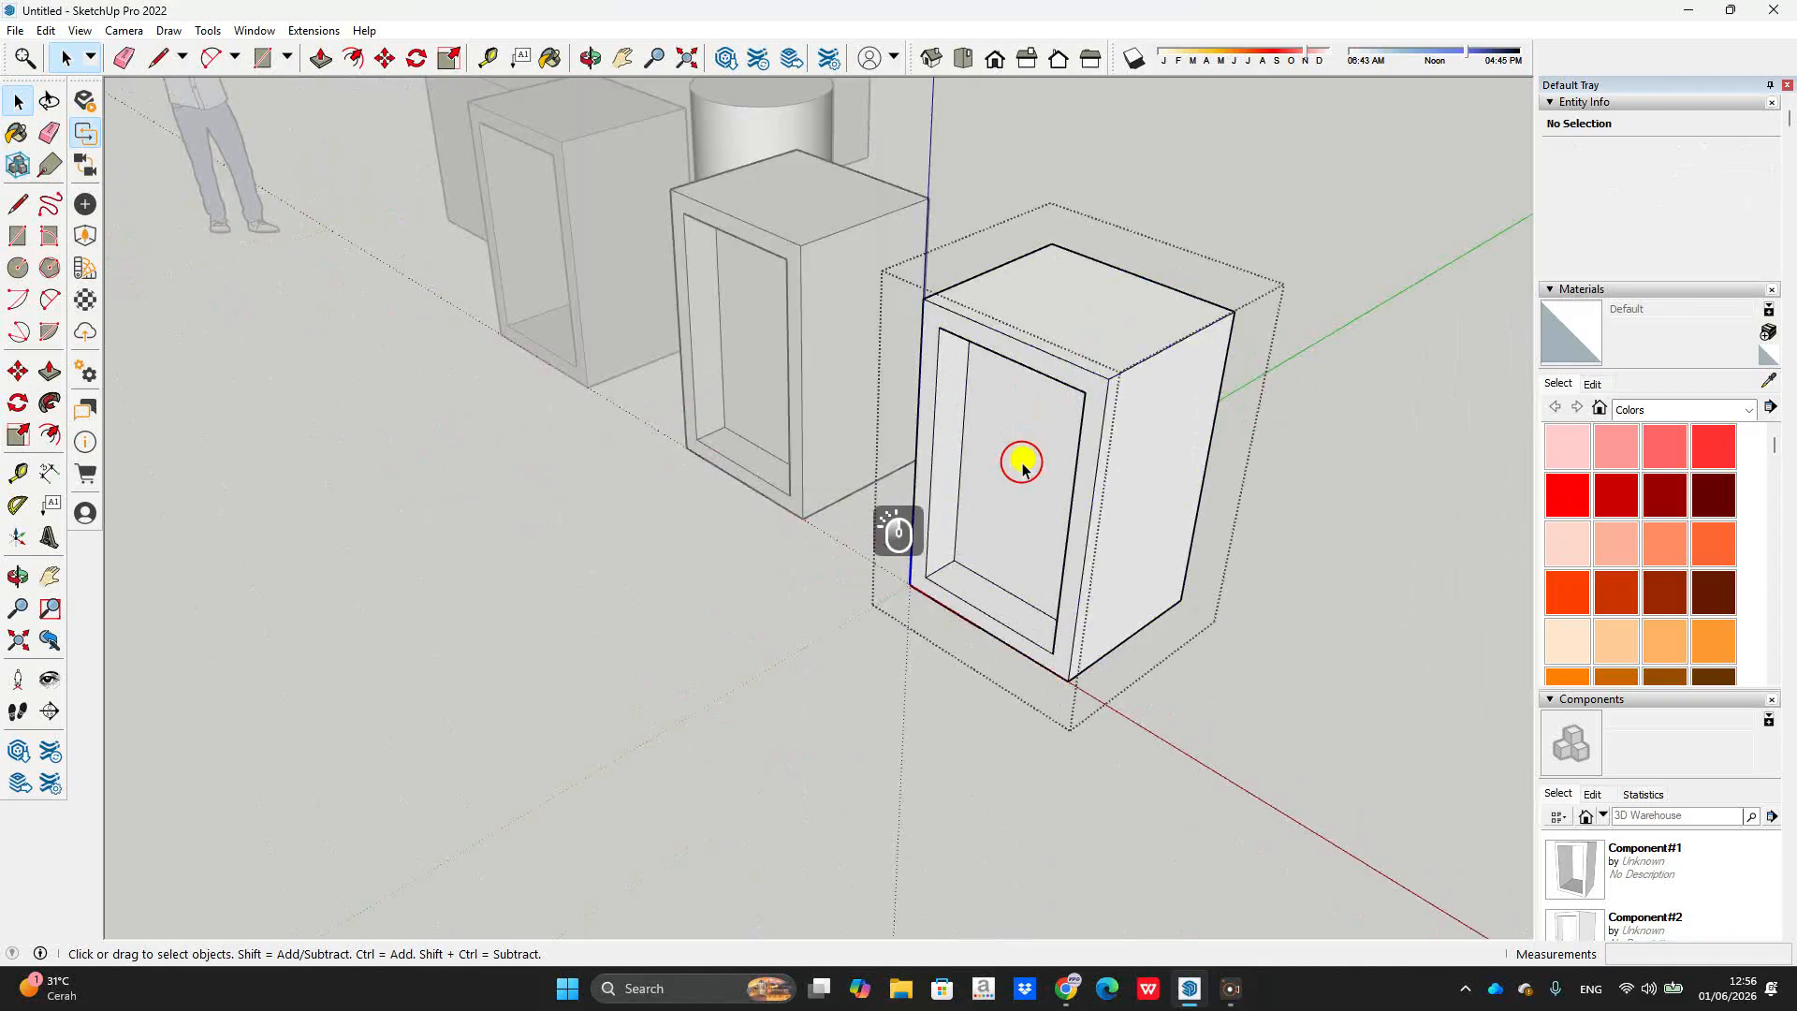
{"action": "key", "text": "c"}
{"action": "left_click", "coordinate": [1012, 449]}
{"action": "key", "text": "space"}
{"action": "left_click", "coordinate": [1018, 495]}
{"action": "key", "text": "c"}
{"action": "left_click", "coordinate": [1023, 464]}
{"action": "left_click", "coordinate": [1042, 484]}
{"action": "key", "text": "space"}
Step: Push/Pull the circle out through the opening into a cylinder, then exit editing
{"action": "key", "text": "p"}
{"action": "left_click", "coordinate": [1024, 461]}
{"action": "key", "text": "Escape"}
{"action": "left_click", "coordinate": [1021, 466]}
{"action": "left_click", "coordinate": [795, 563]}
{"action": "key", "text": "space"}
{"action": "key", "text": "Escape"}
{"action": "scroll", "coordinate": [926, 404], "scroll_direction": "down", "scroll_amount": 4}
{"action": "middle_click_drag", "start_coordinate": [926, 404], "coordinate": [991, 453]}
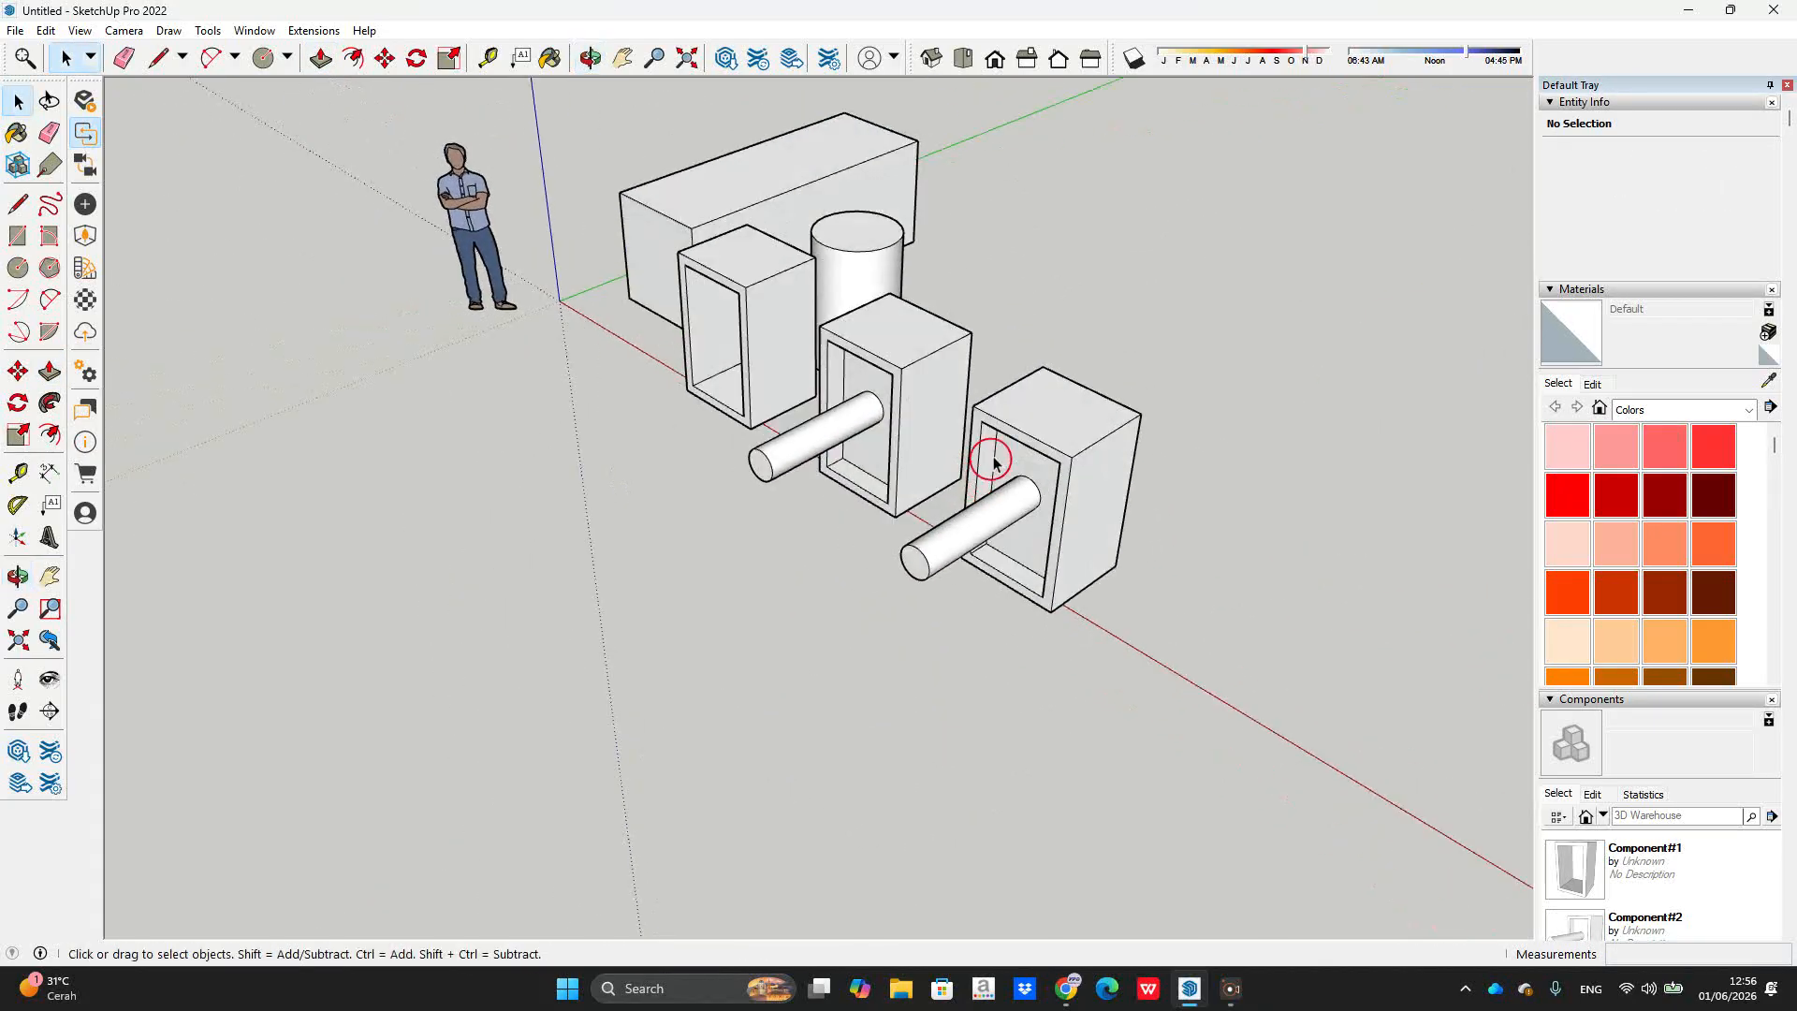
{"action": "scroll", "coordinate": [1036, 306], "scroll_direction": "up", "scroll_amount": 2}
{"action": "middle_click_drag", "start_coordinate": [1036, 306], "coordinate": [1125, 344]}
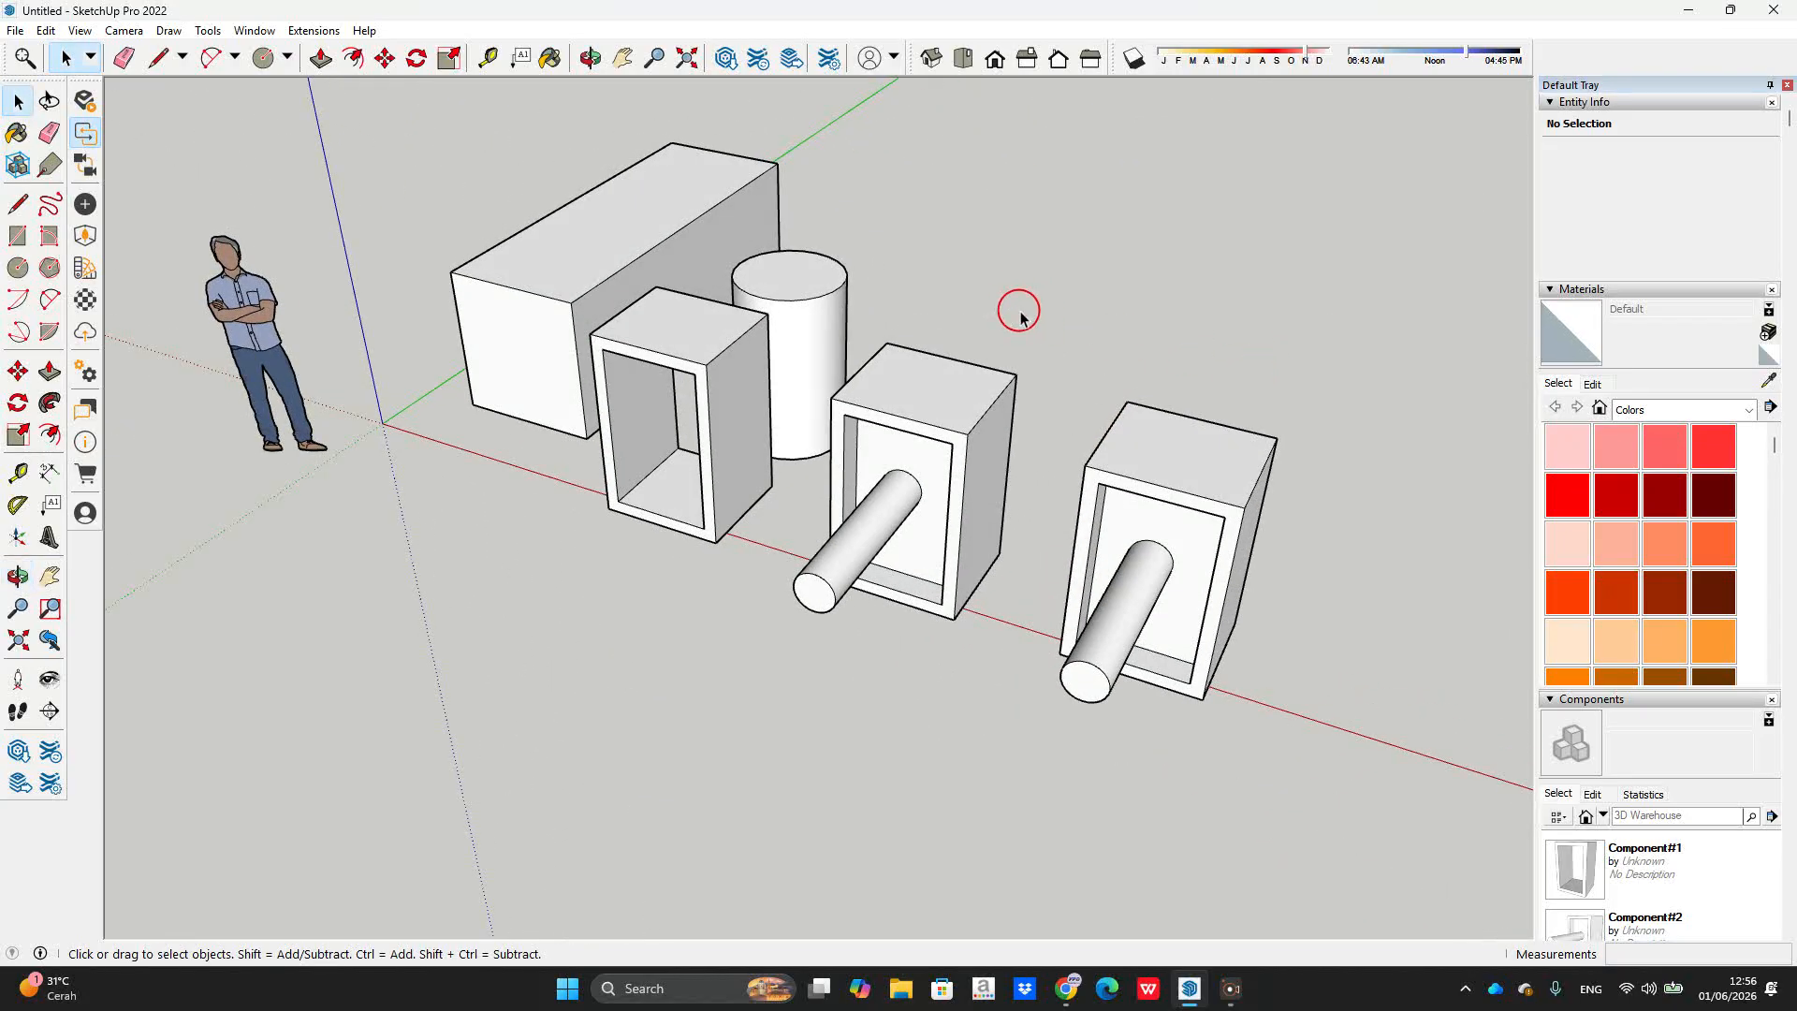
Step: Hide the empty hollow box through its context menu
{"action": "left_click", "coordinate": [1135, 465]}
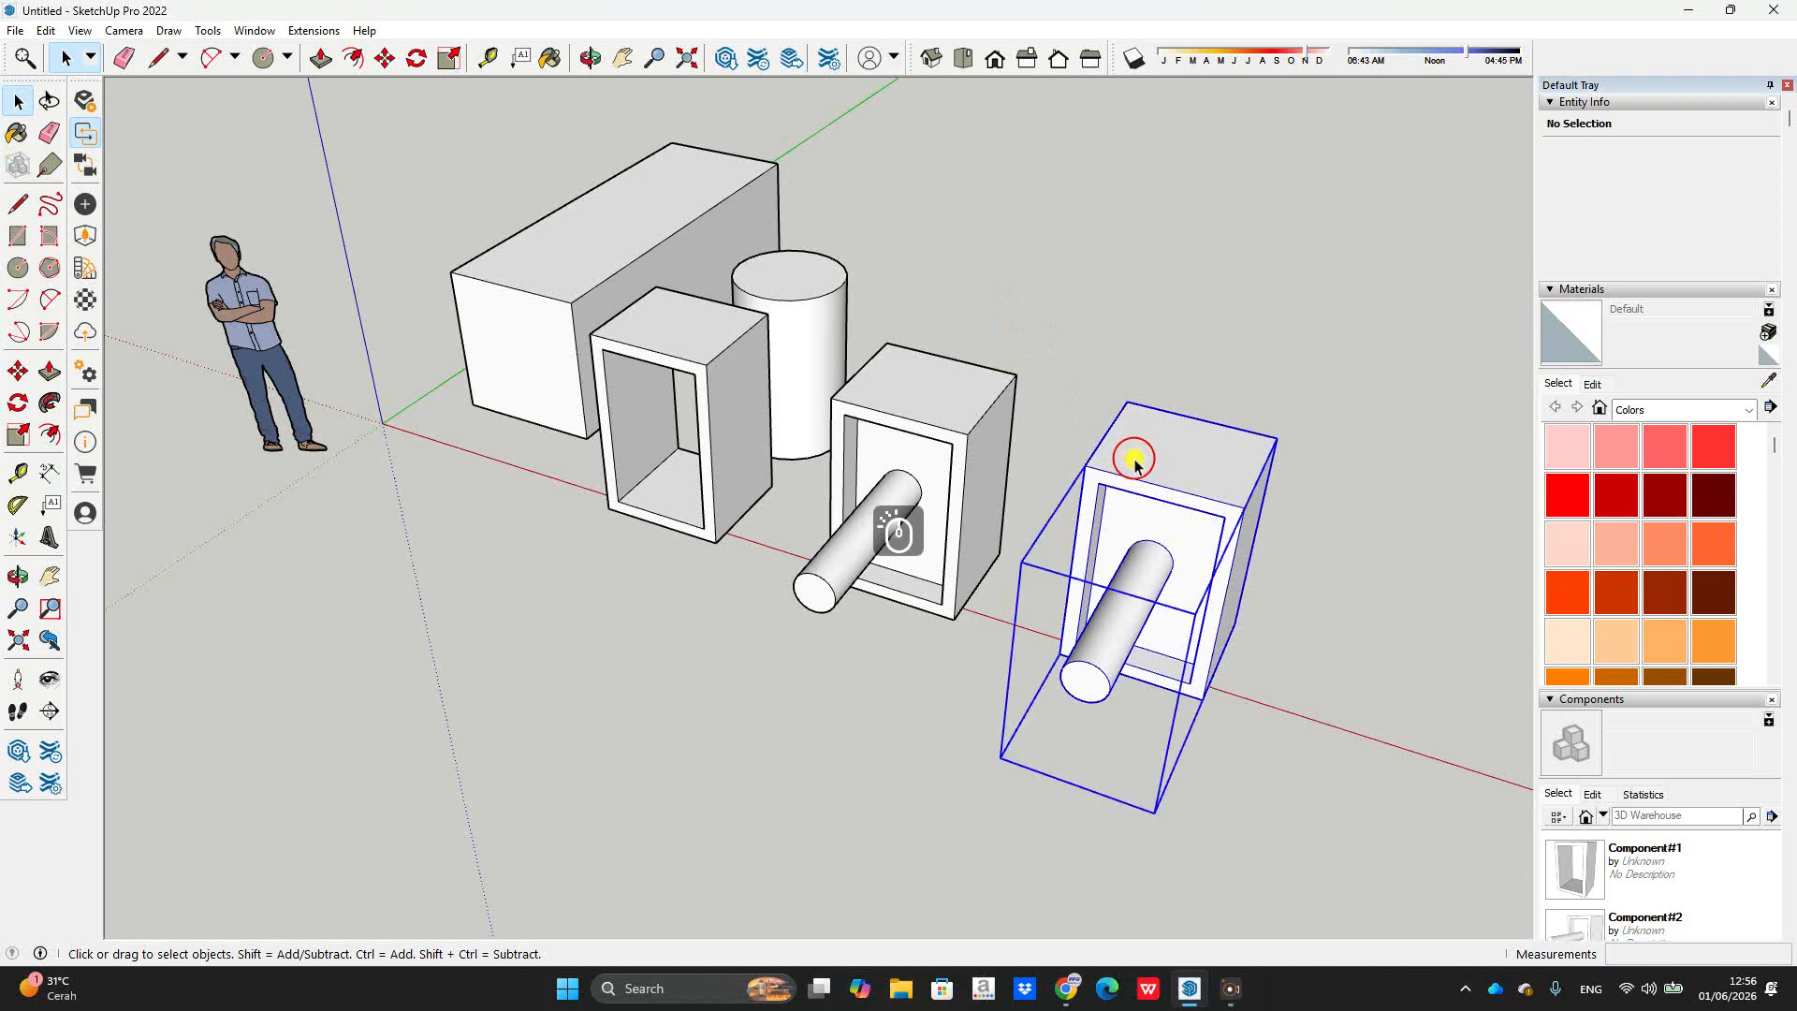
{"action": "left_click", "coordinate": [917, 415]}
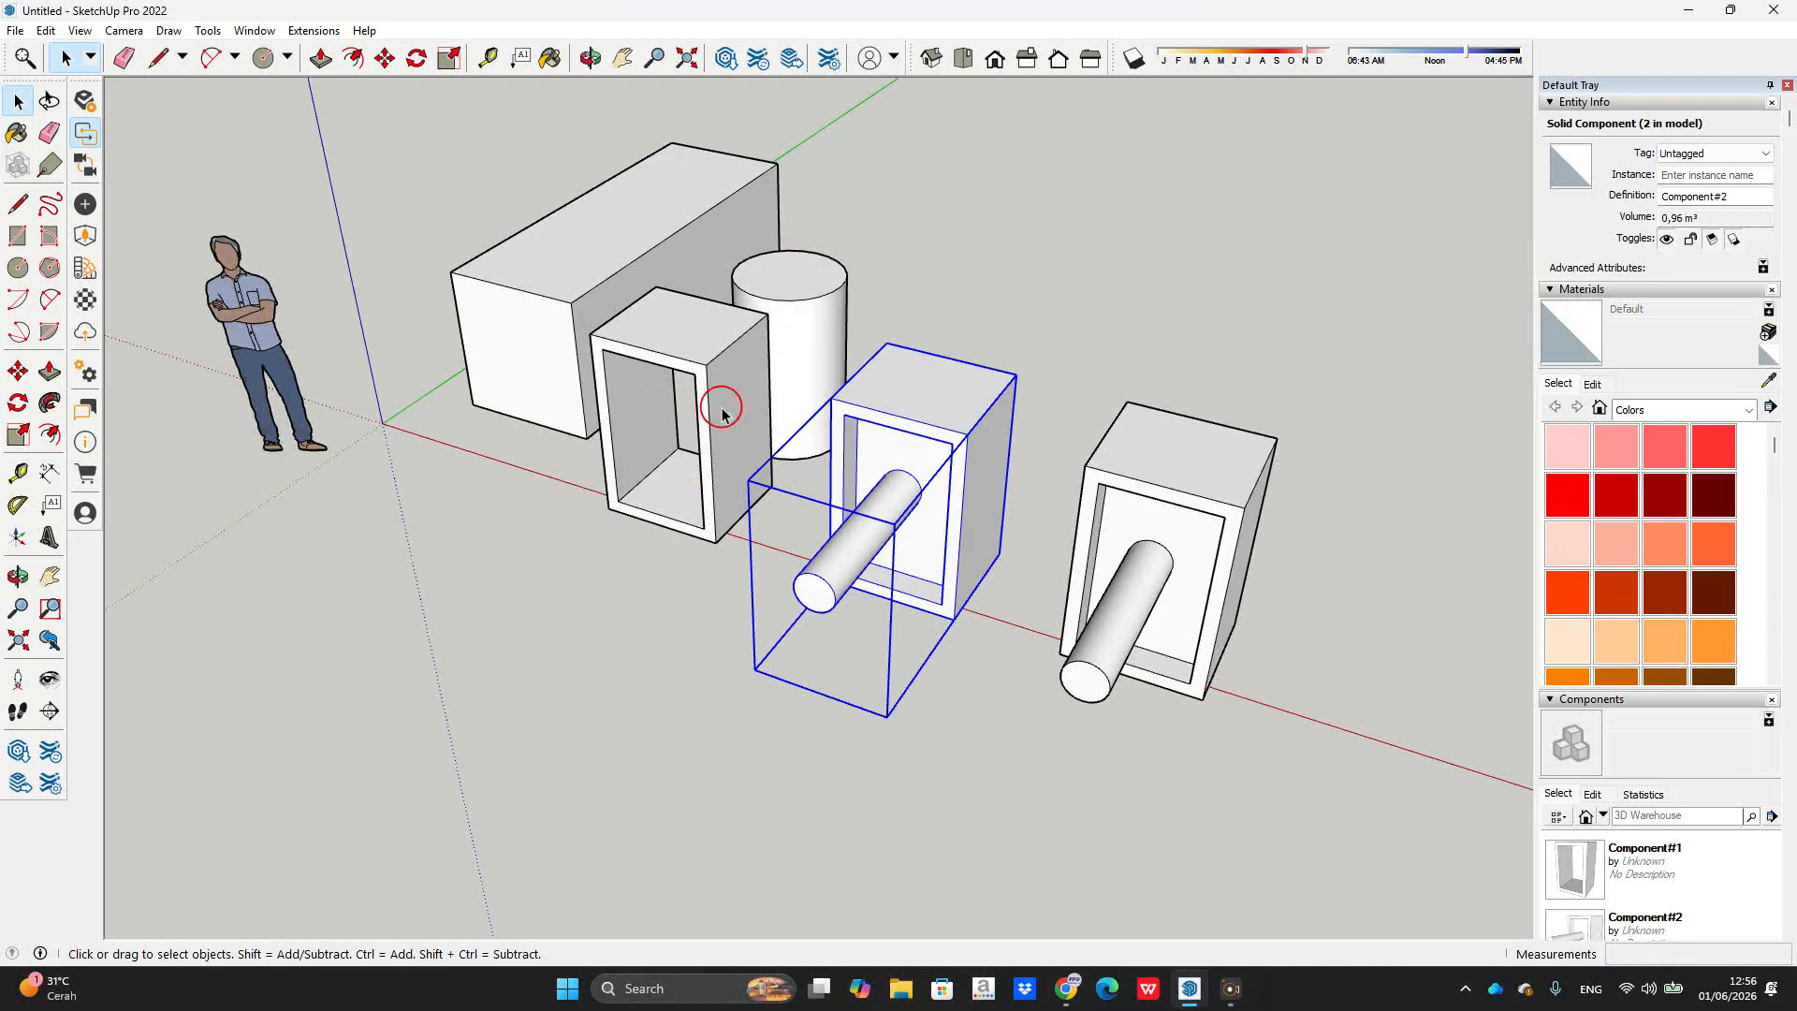
{"action": "left_click", "coordinate": [744, 367]}
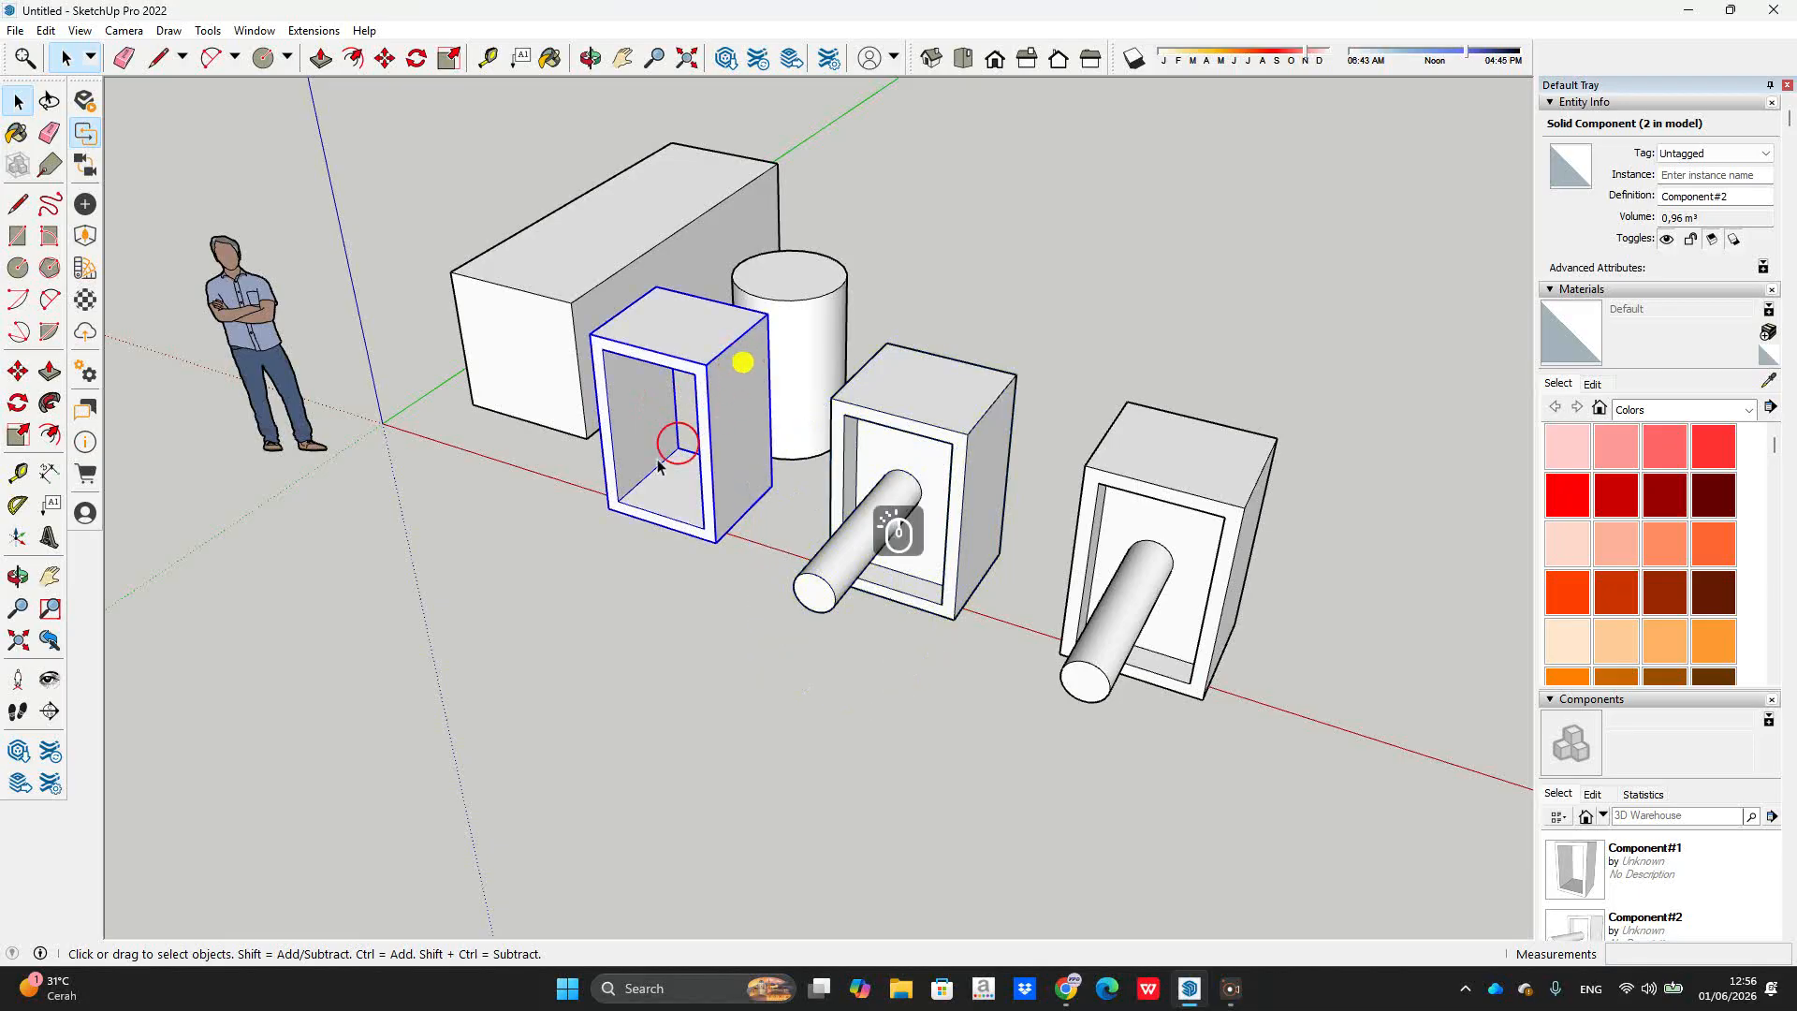
{"action": "right_click", "coordinate": [736, 367]}
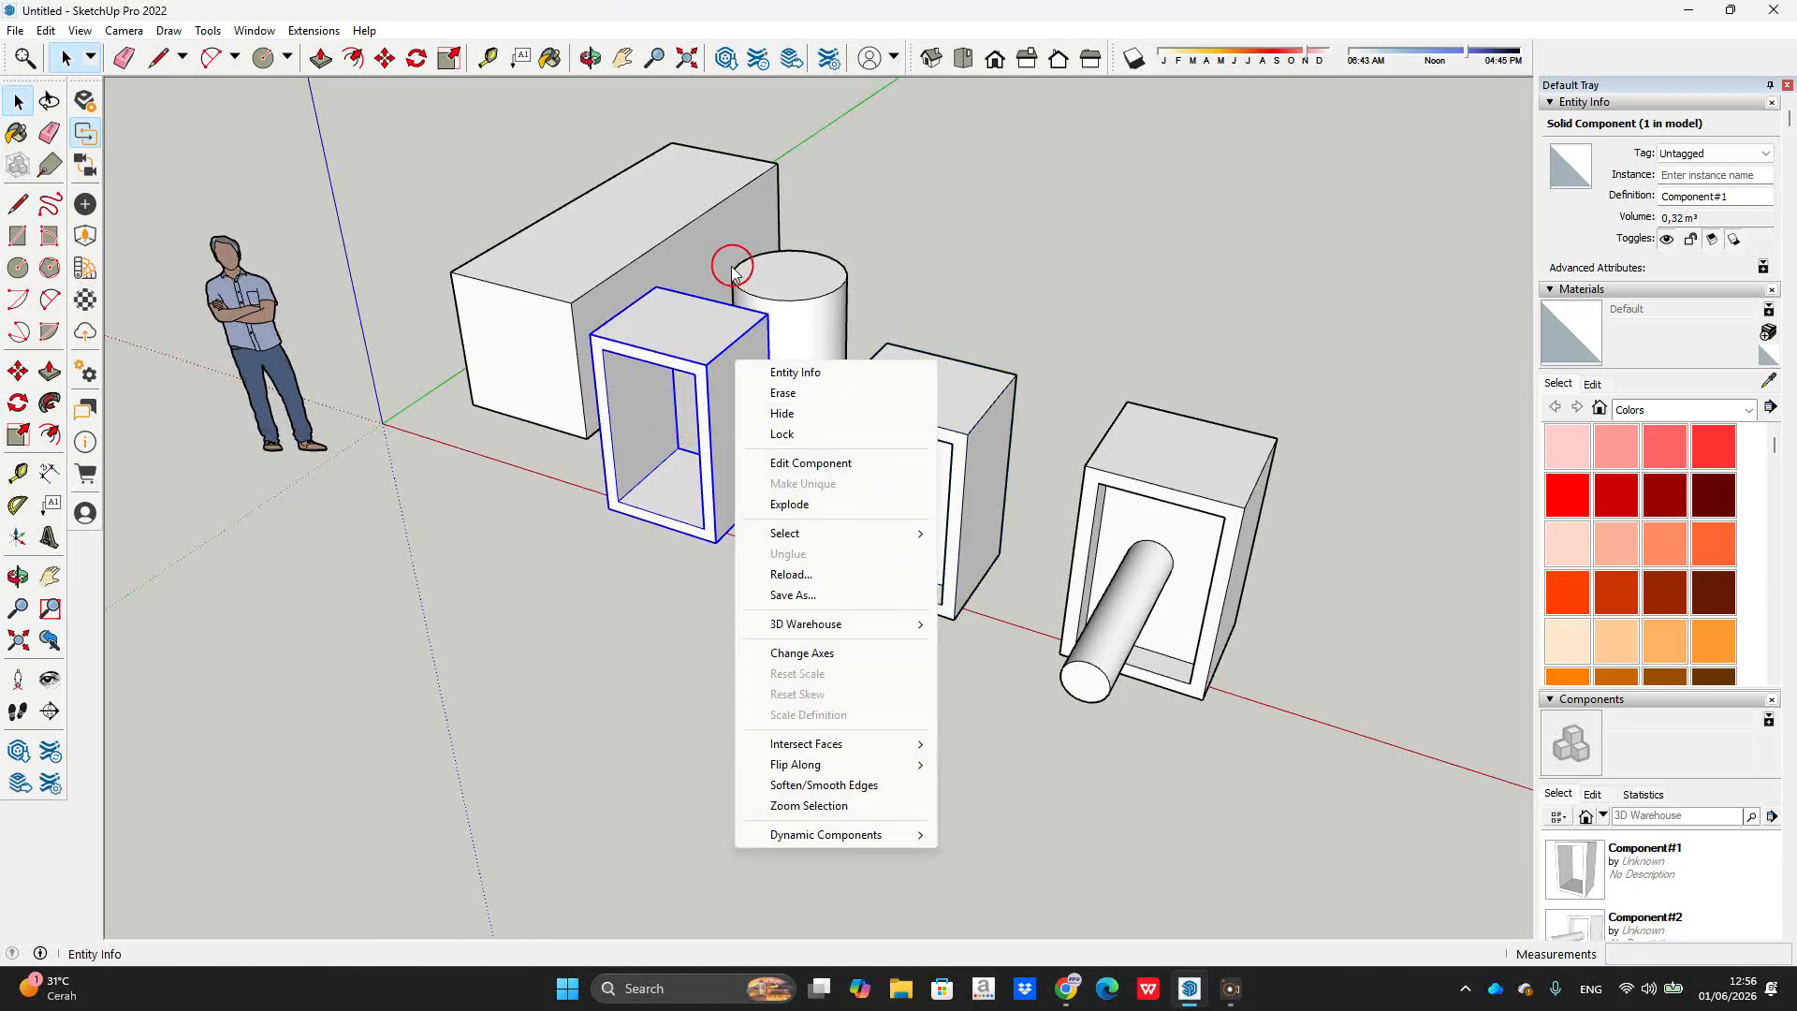
{"action": "left_click", "coordinate": [784, 392]}
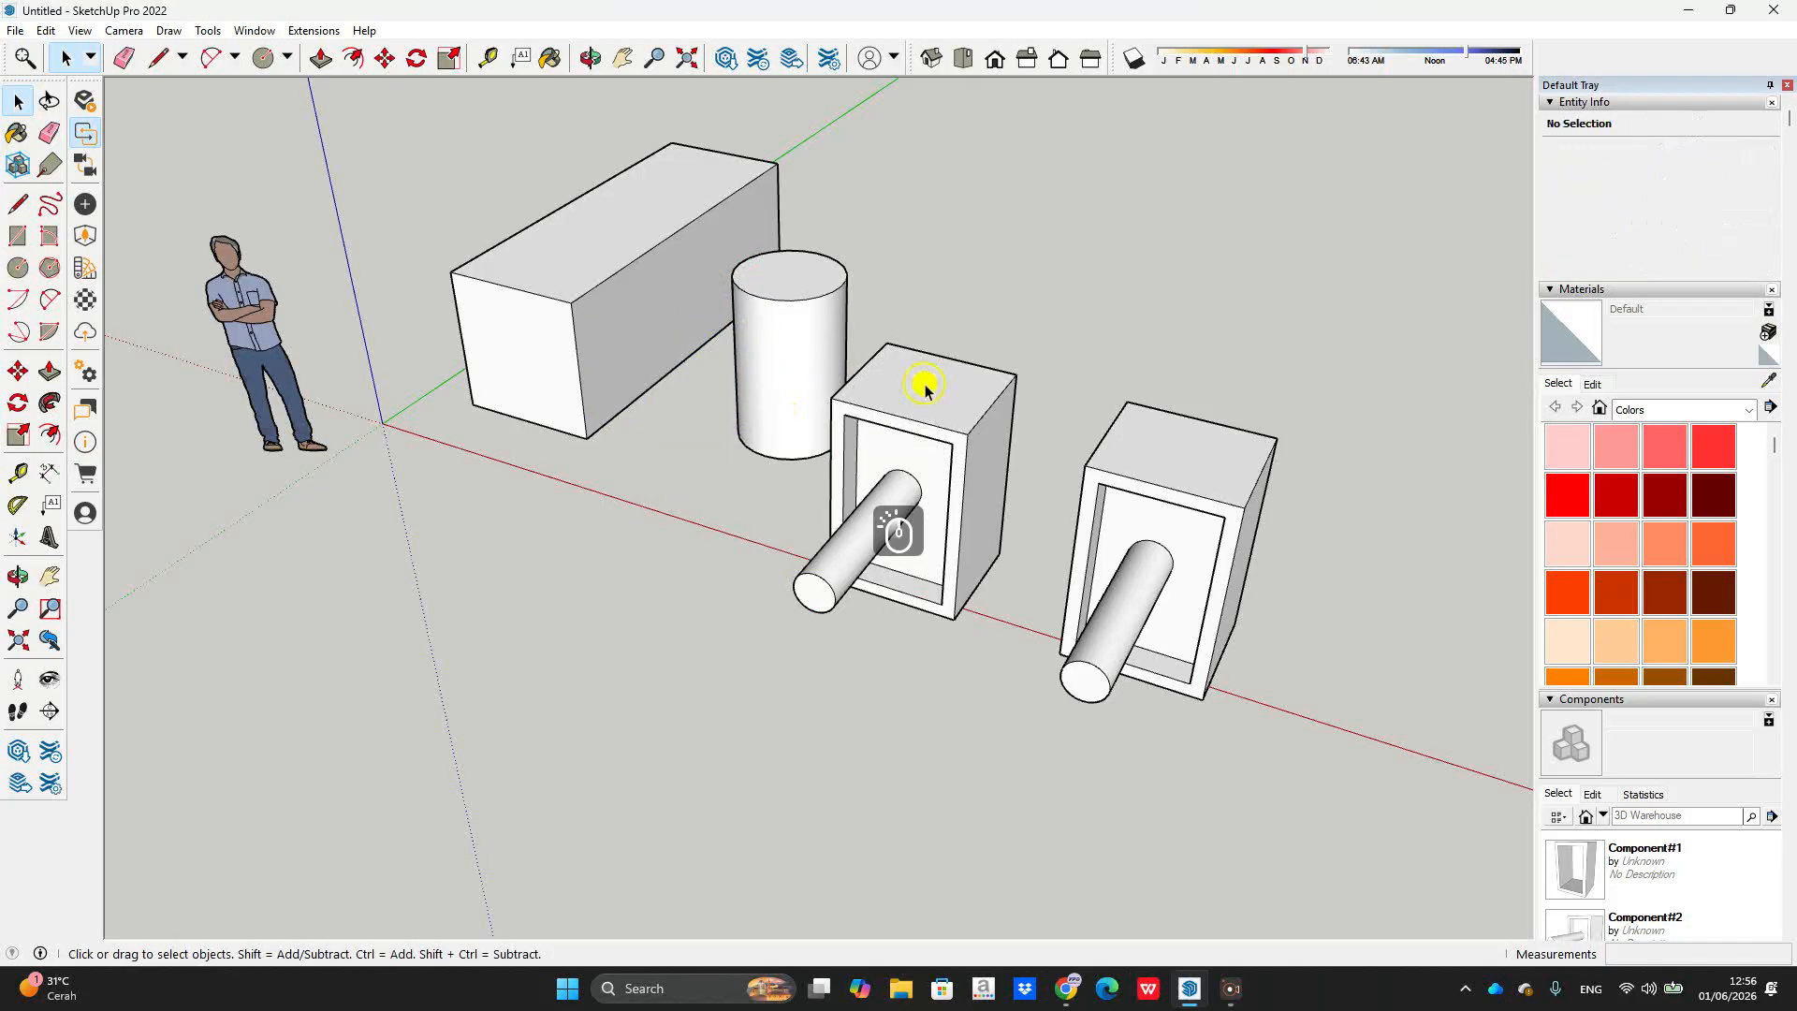
Step: Hide the middle framed box with its cylinder, then clear the selection
{"action": "right_click", "coordinate": [924, 388]}
{"action": "left_click", "coordinate": [1017, 436]}
{"action": "left_click", "coordinate": [1117, 437]}
{"action": "left_click", "coordinate": [939, 318]}
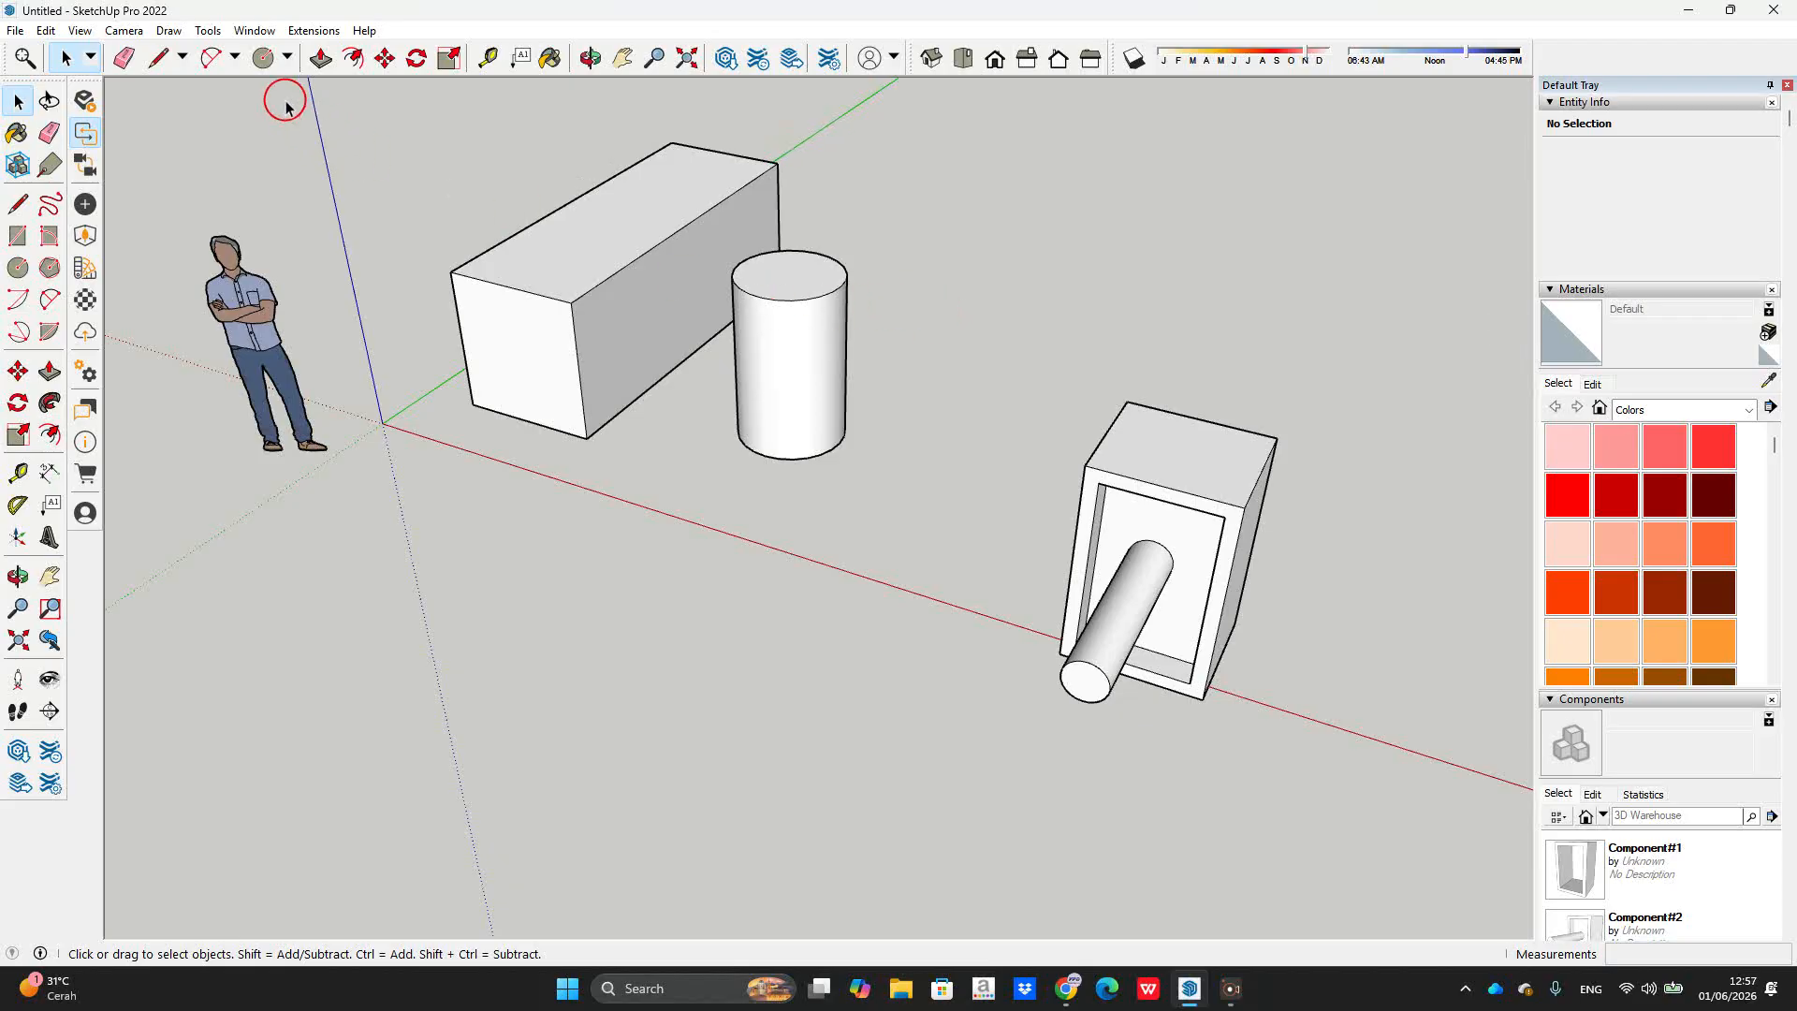
Step: In Preferences > Shortcuts filtered by 'hi', add V as the Edit/Hide shortcut
{"action": "left_click", "coordinate": [254, 29]}
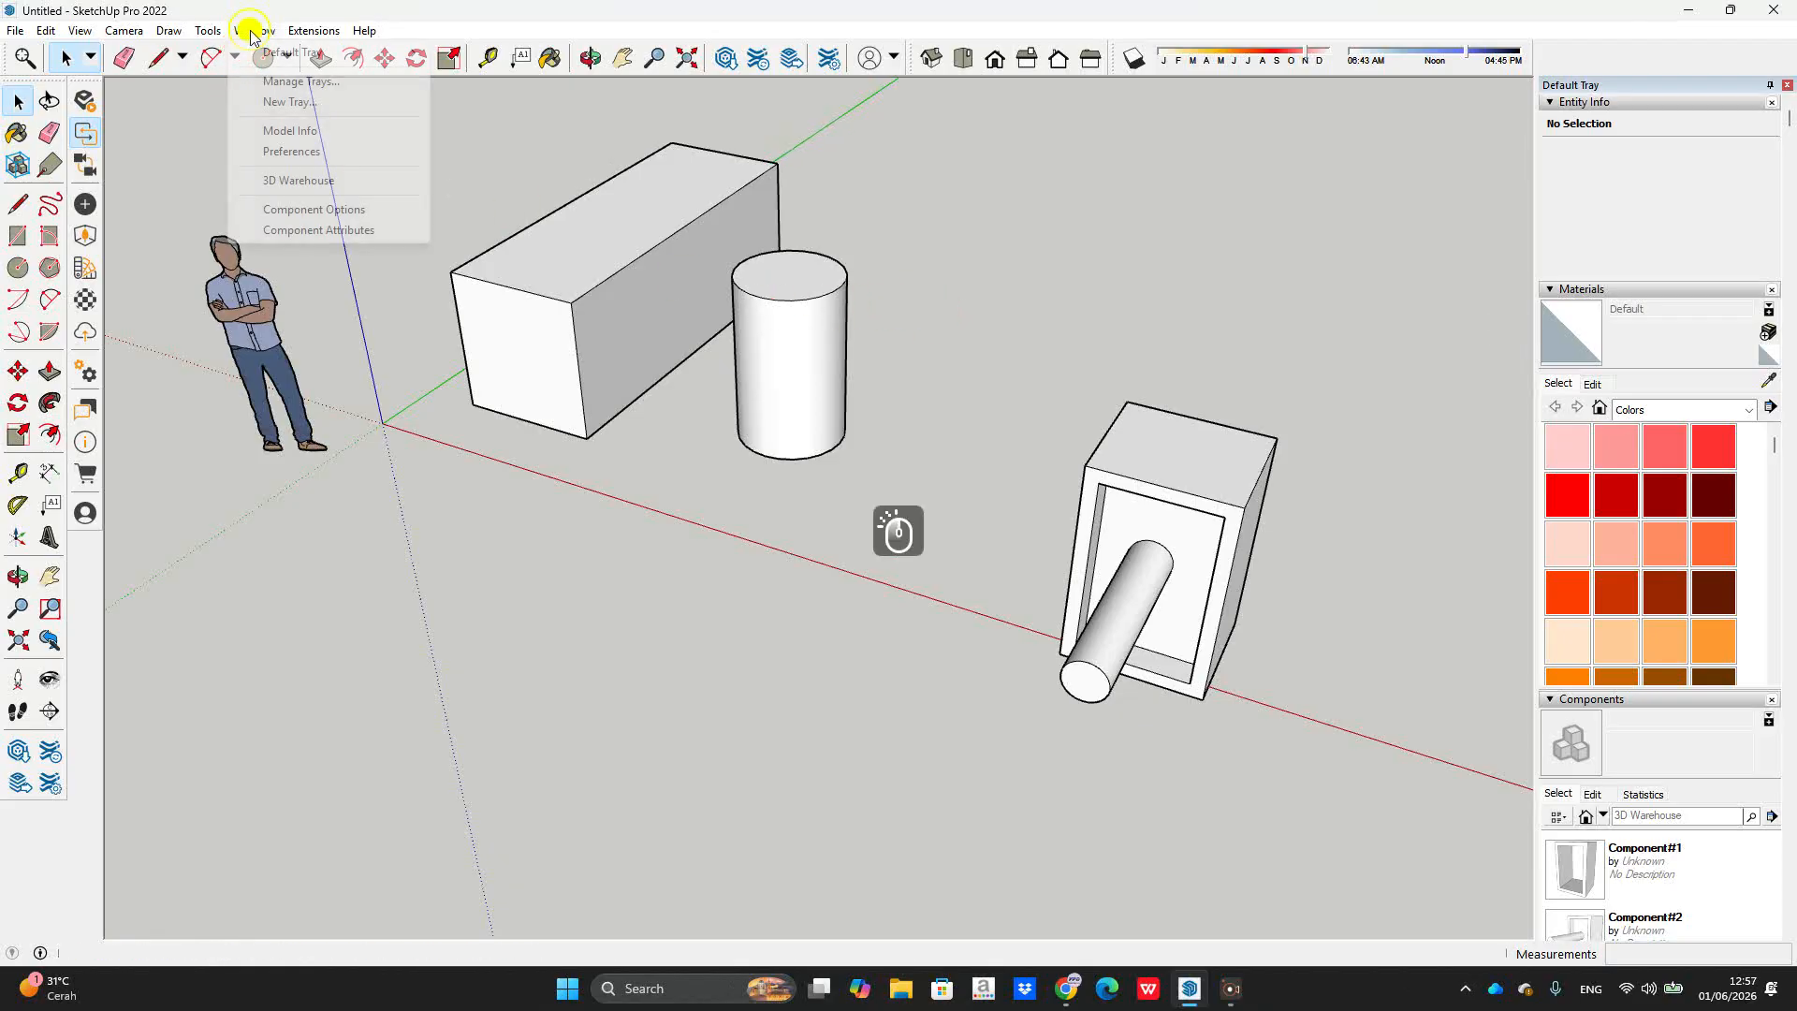
{"action": "left_click", "coordinate": [290, 152]}
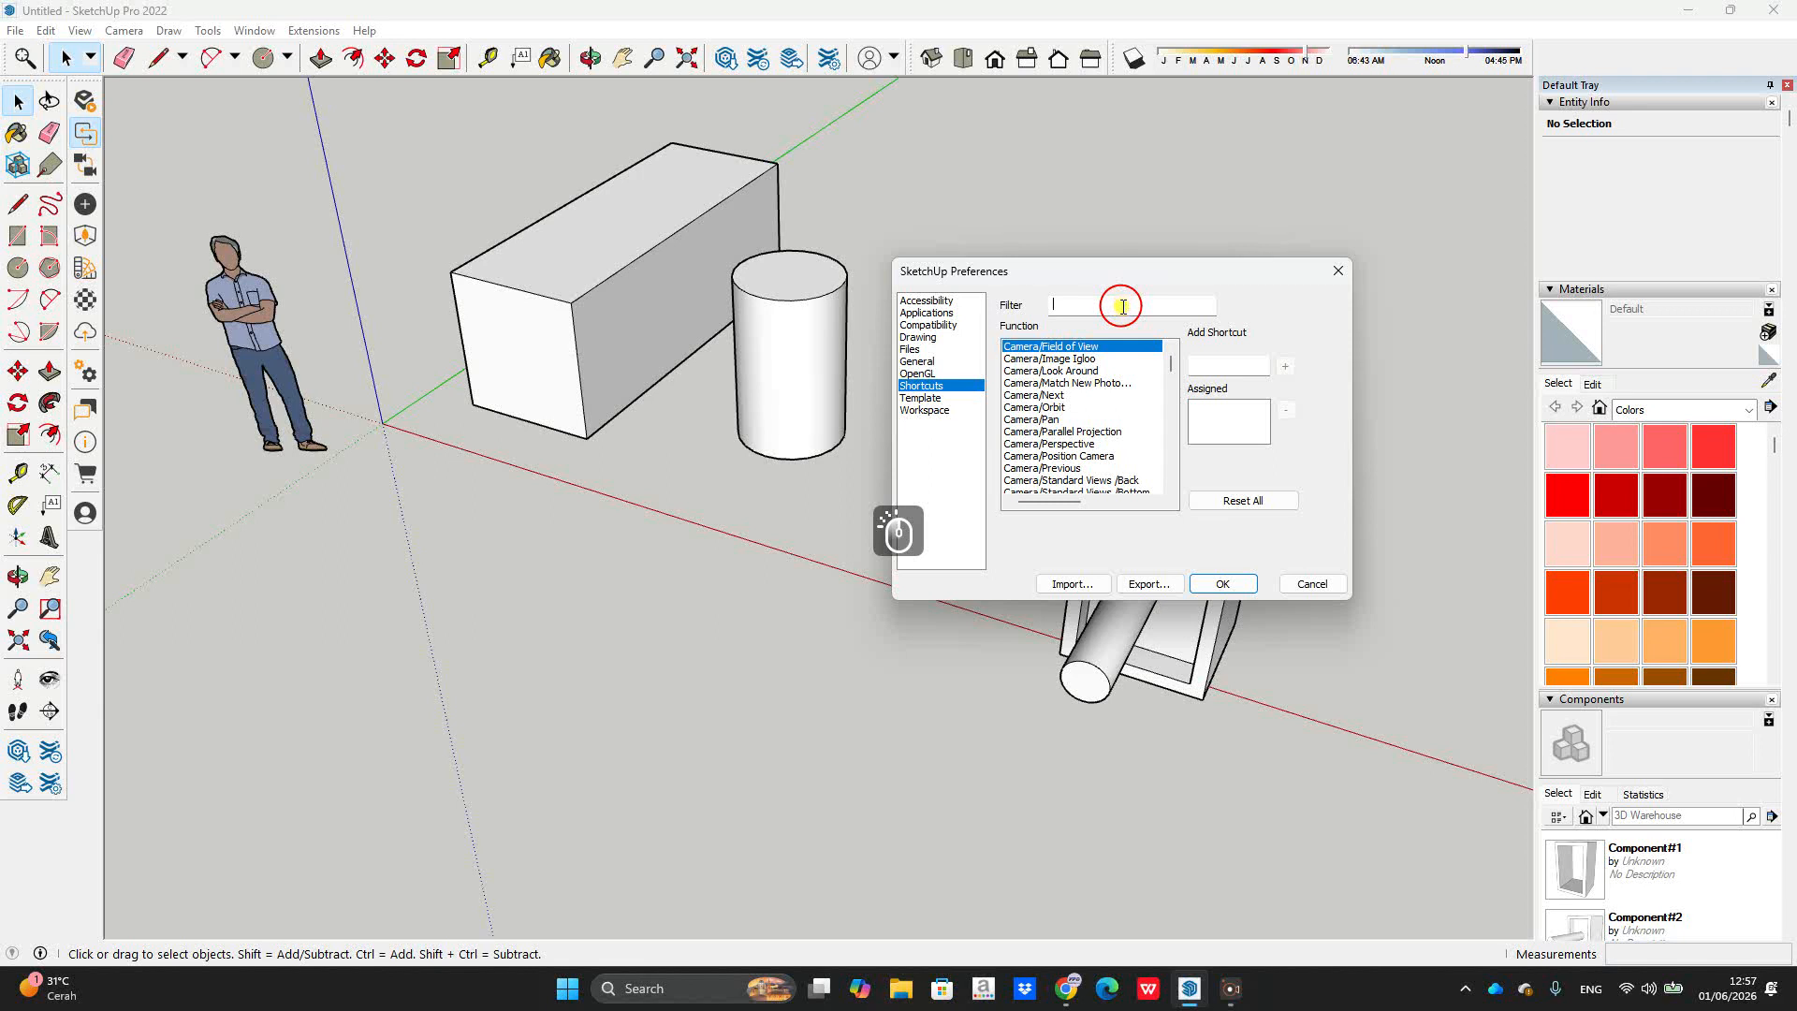
{"action": "type", "text": "hi"}
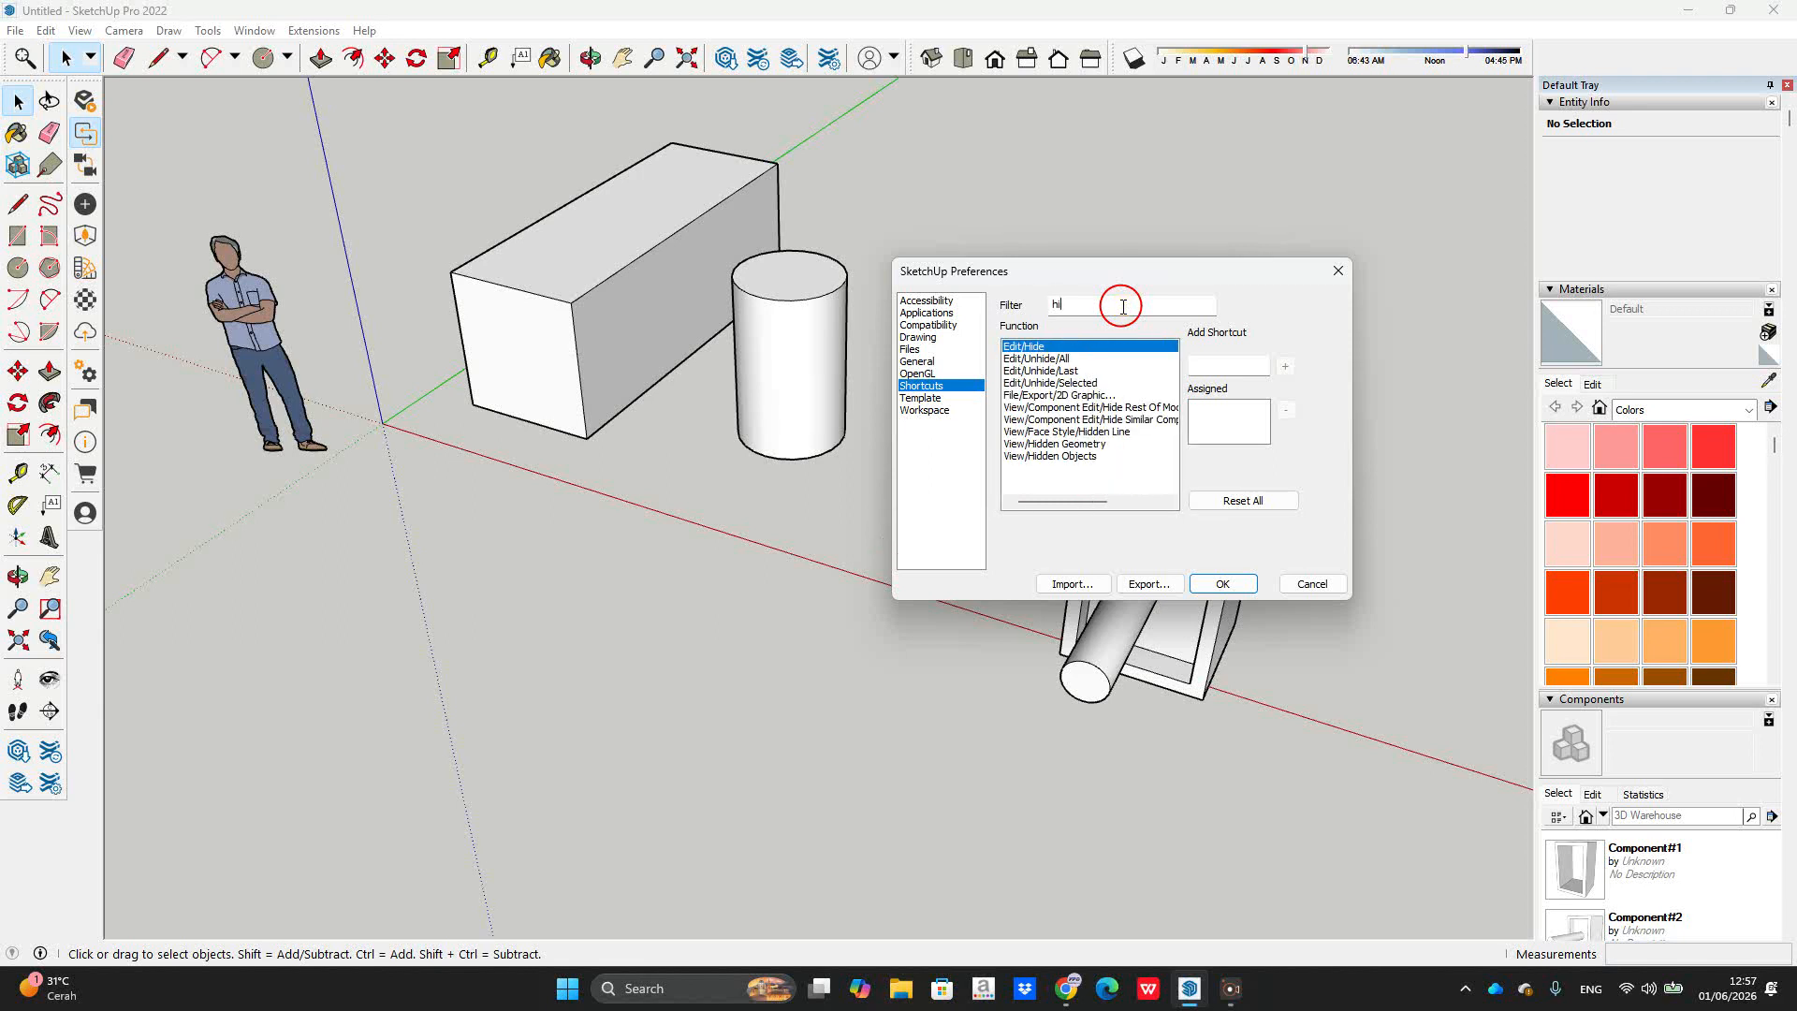
{"action": "left_click", "coordinate": [1213, 366]}
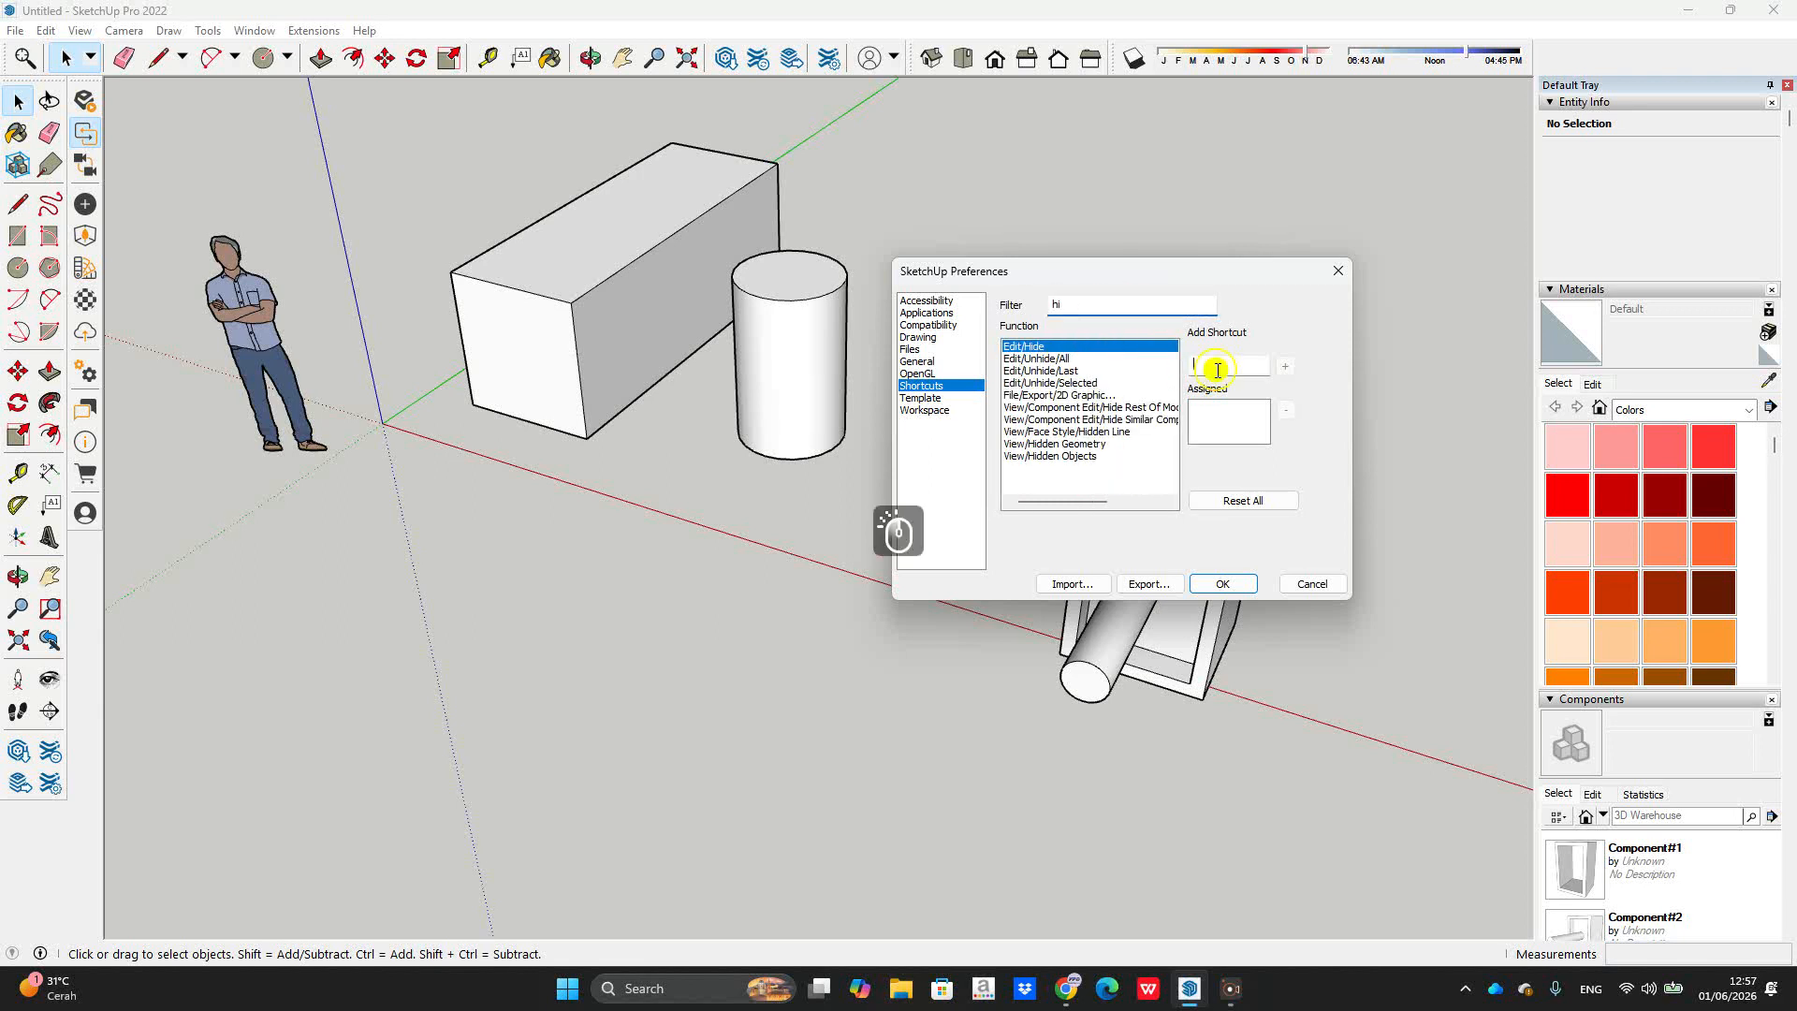
{"action": "left_click", "coordinate": [1213, 373]}
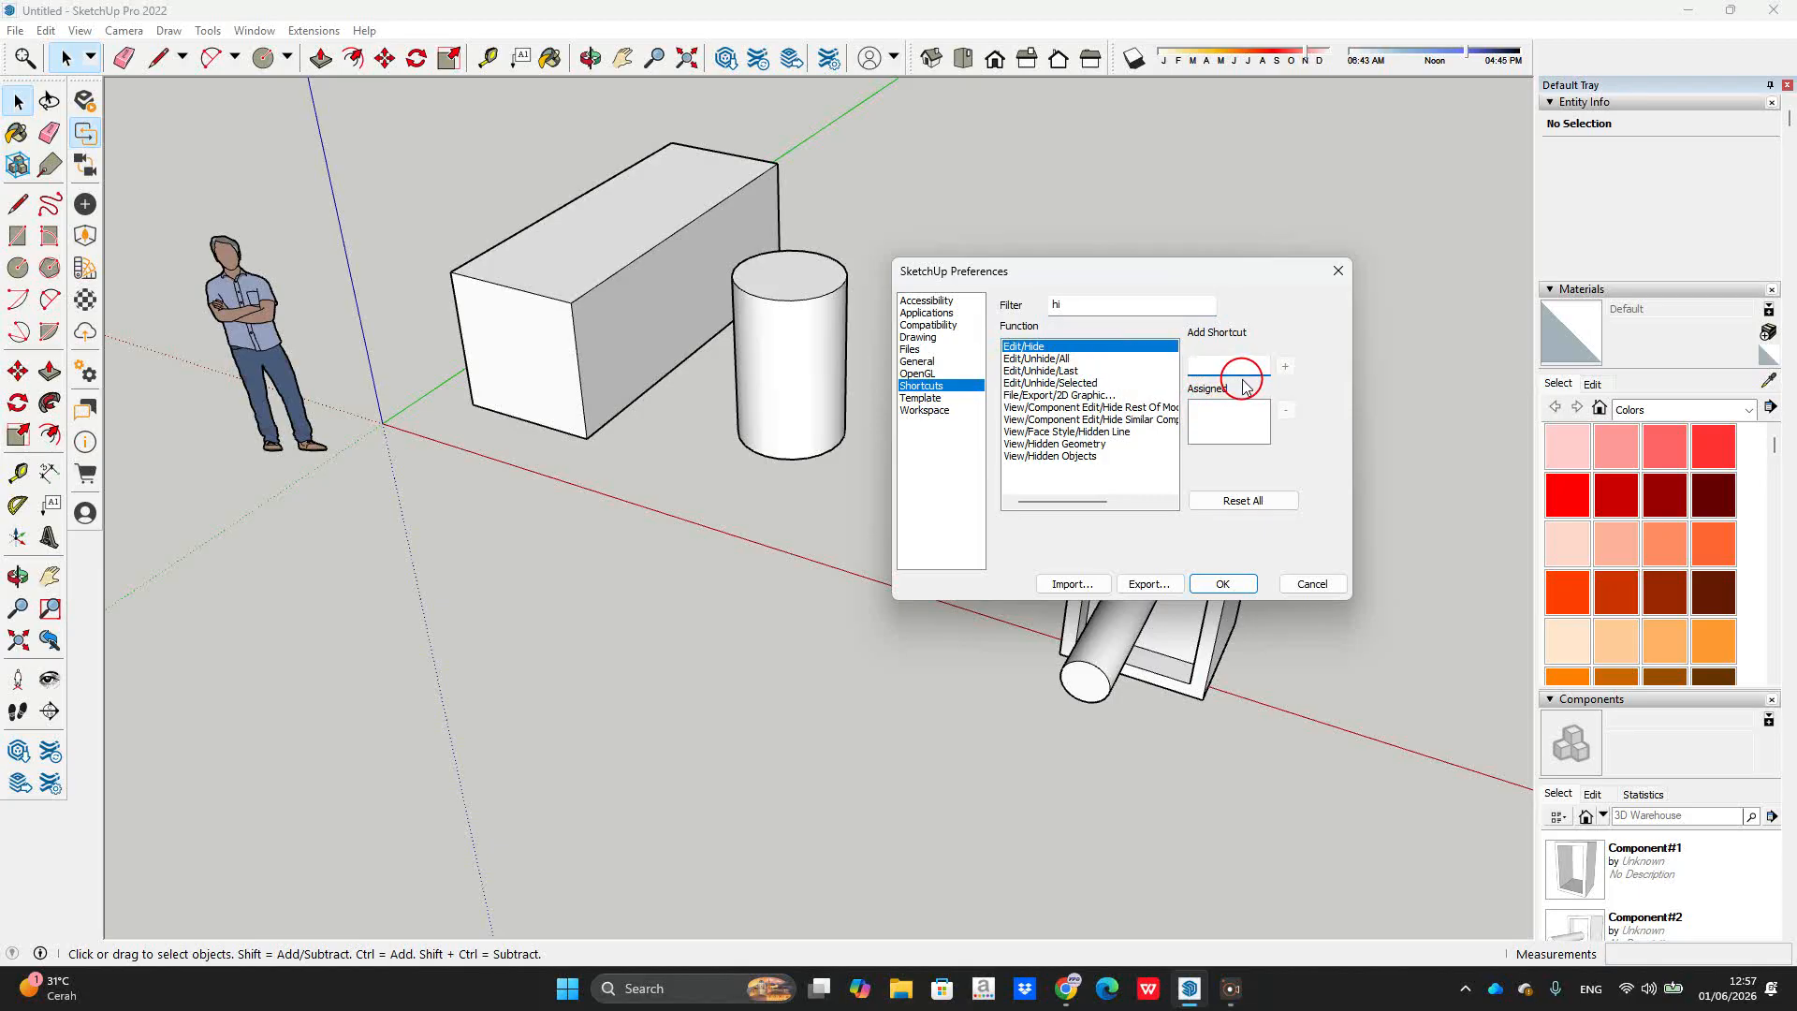
{"action": "type", "text": "v"}
{"action": "left_click", "coordinate": [1286, 366]}
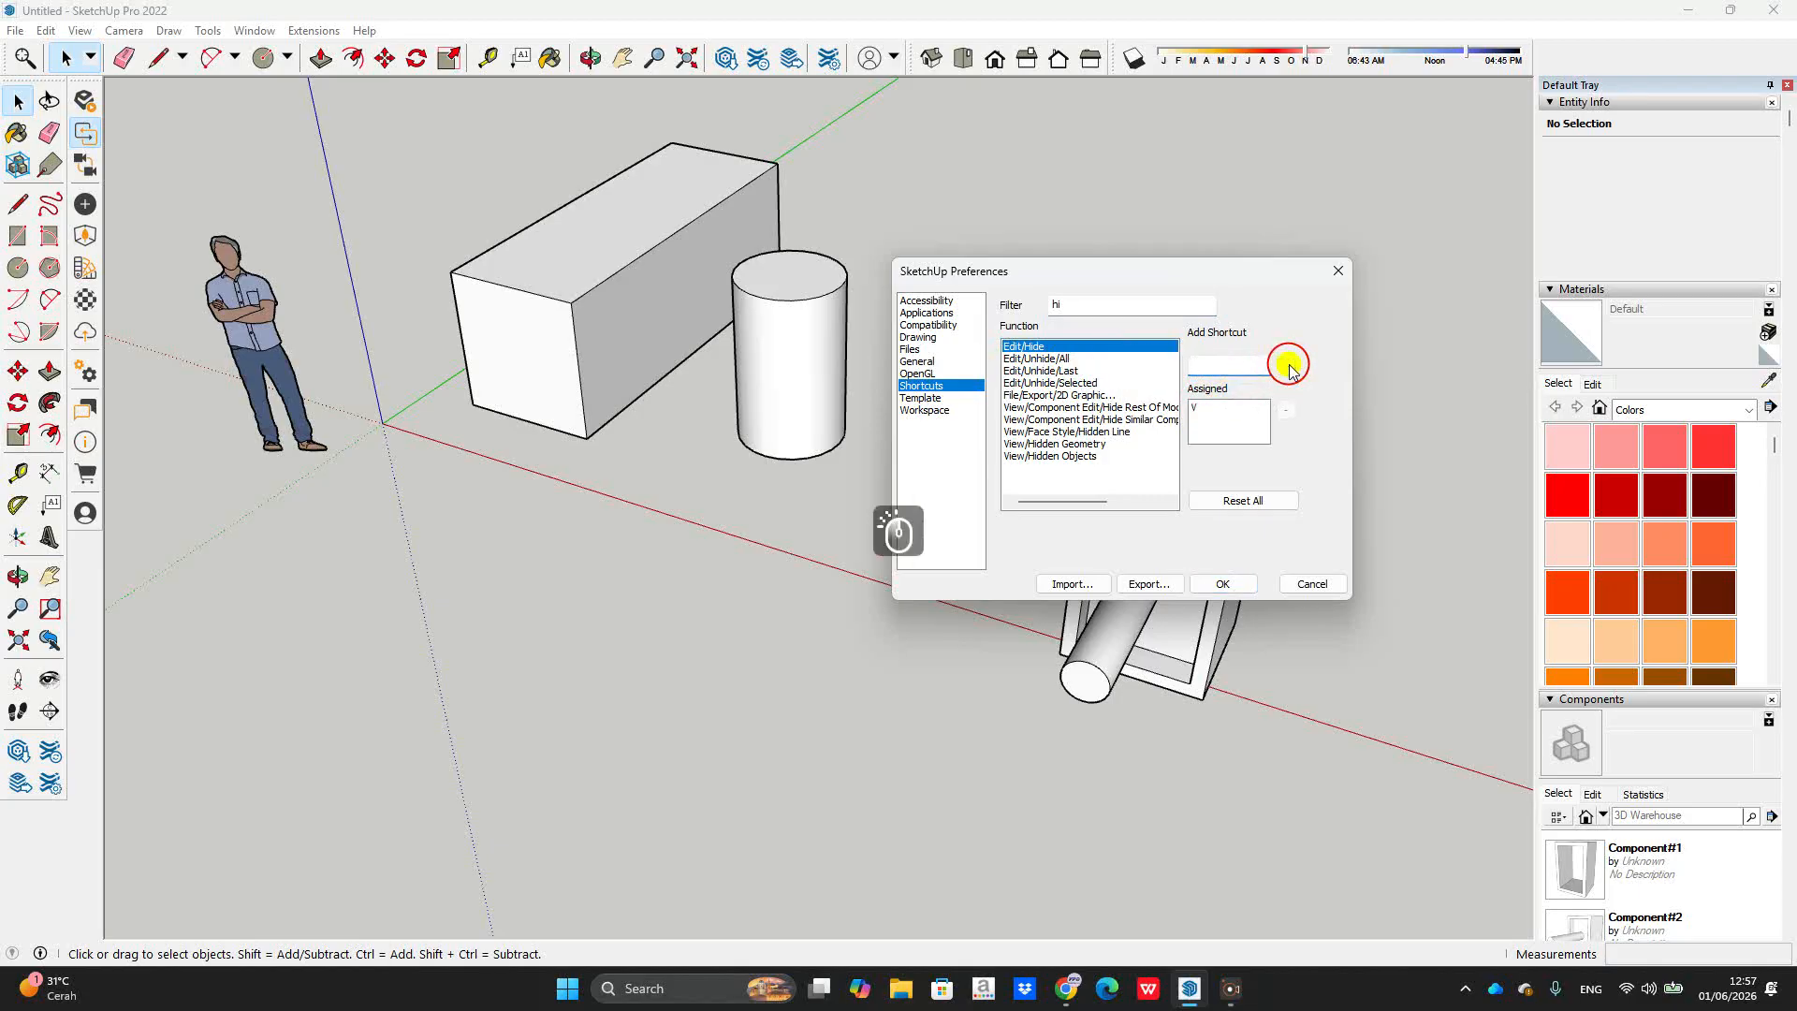
Step: Assign Y to Edit/Unhide/All, taking it from Explode, and save the preferences
{"action": "left_click", "coordinate": [1042, 362]}
{"action": "left_click", "coordinate": [1208, 373]}
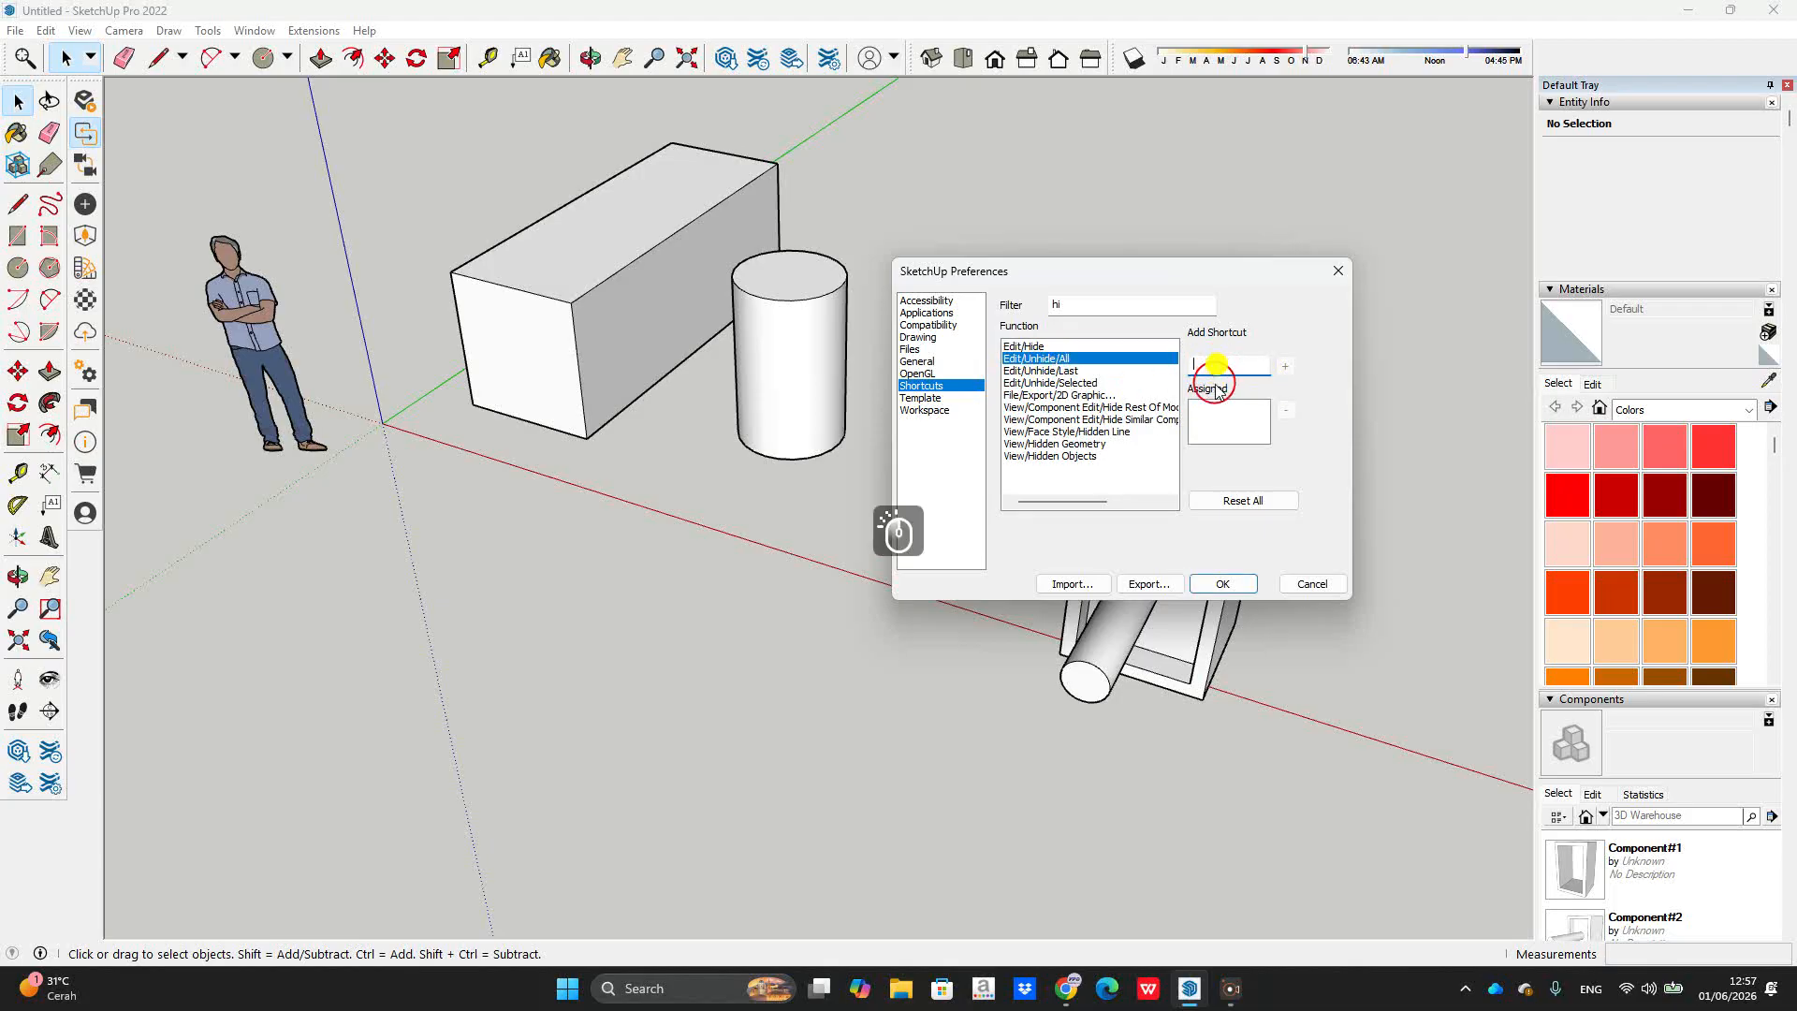
{"action": "type", "text": "y"}
{"action": "left_click", "coordinate": [1286, 366]}
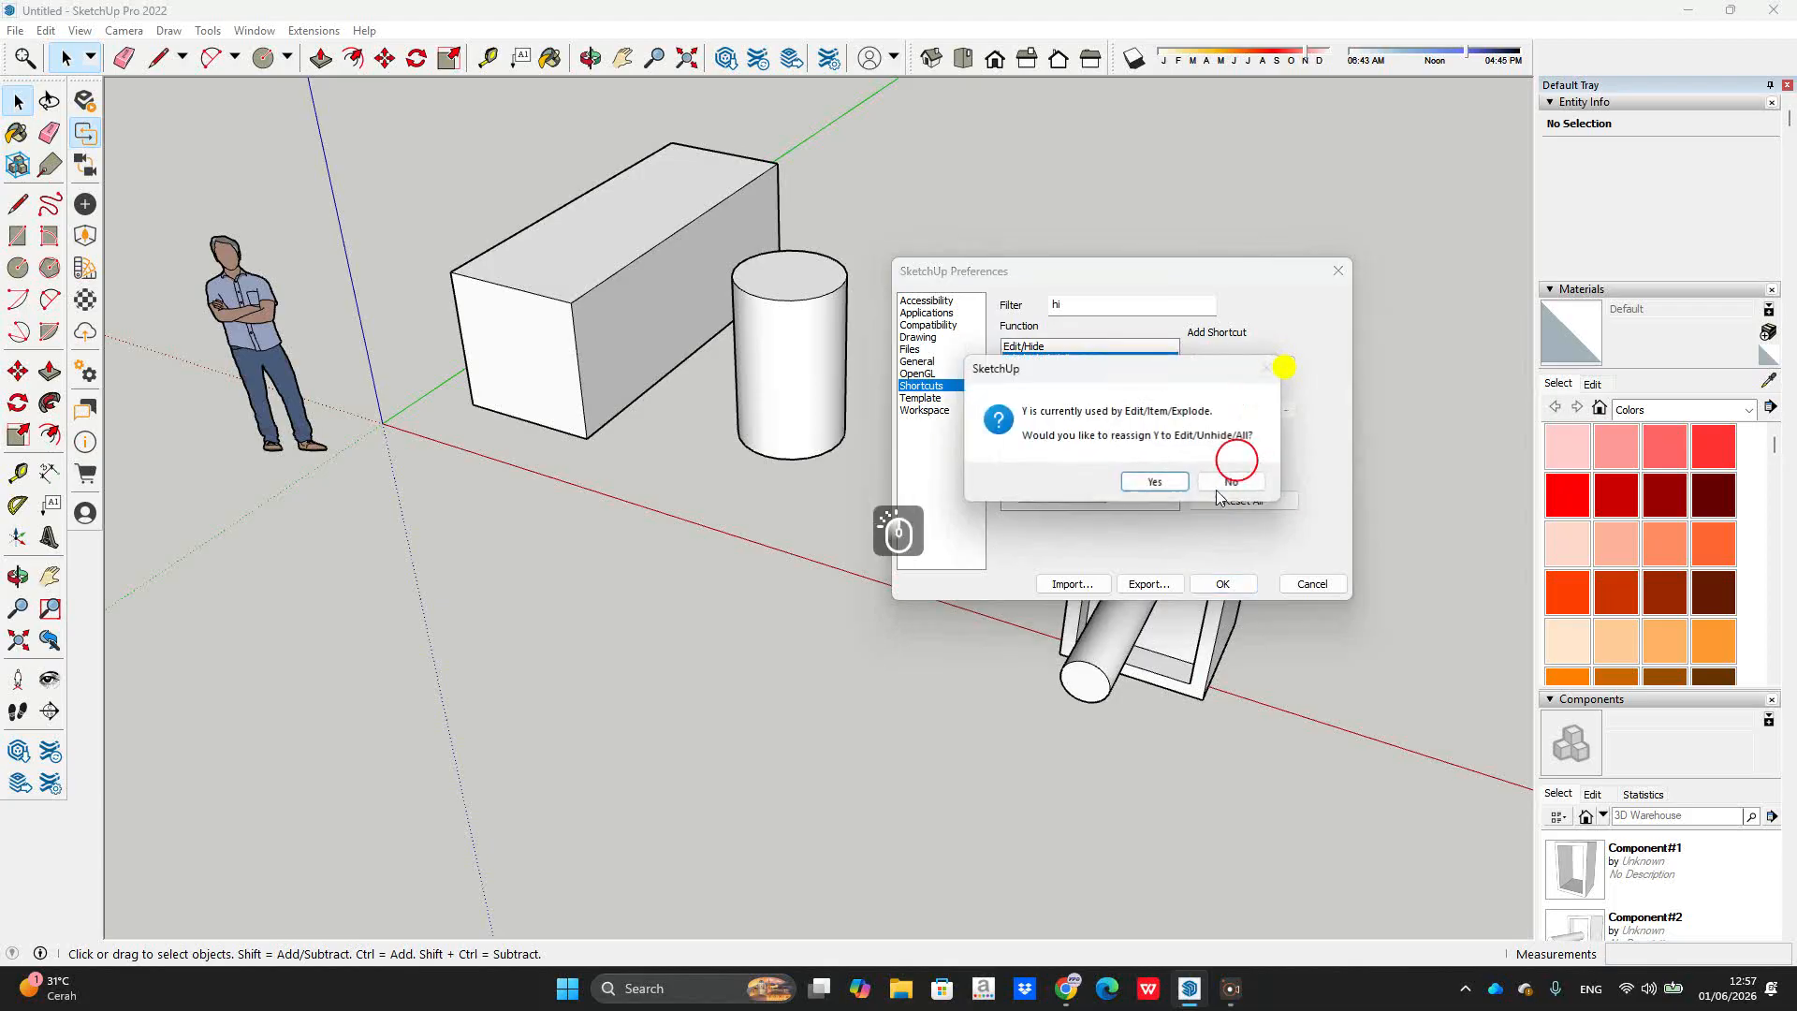
{"action": "left_click", "coordinate": [1155, 482]}
{"action": "left_click", "coordinate": [1223, 583]}
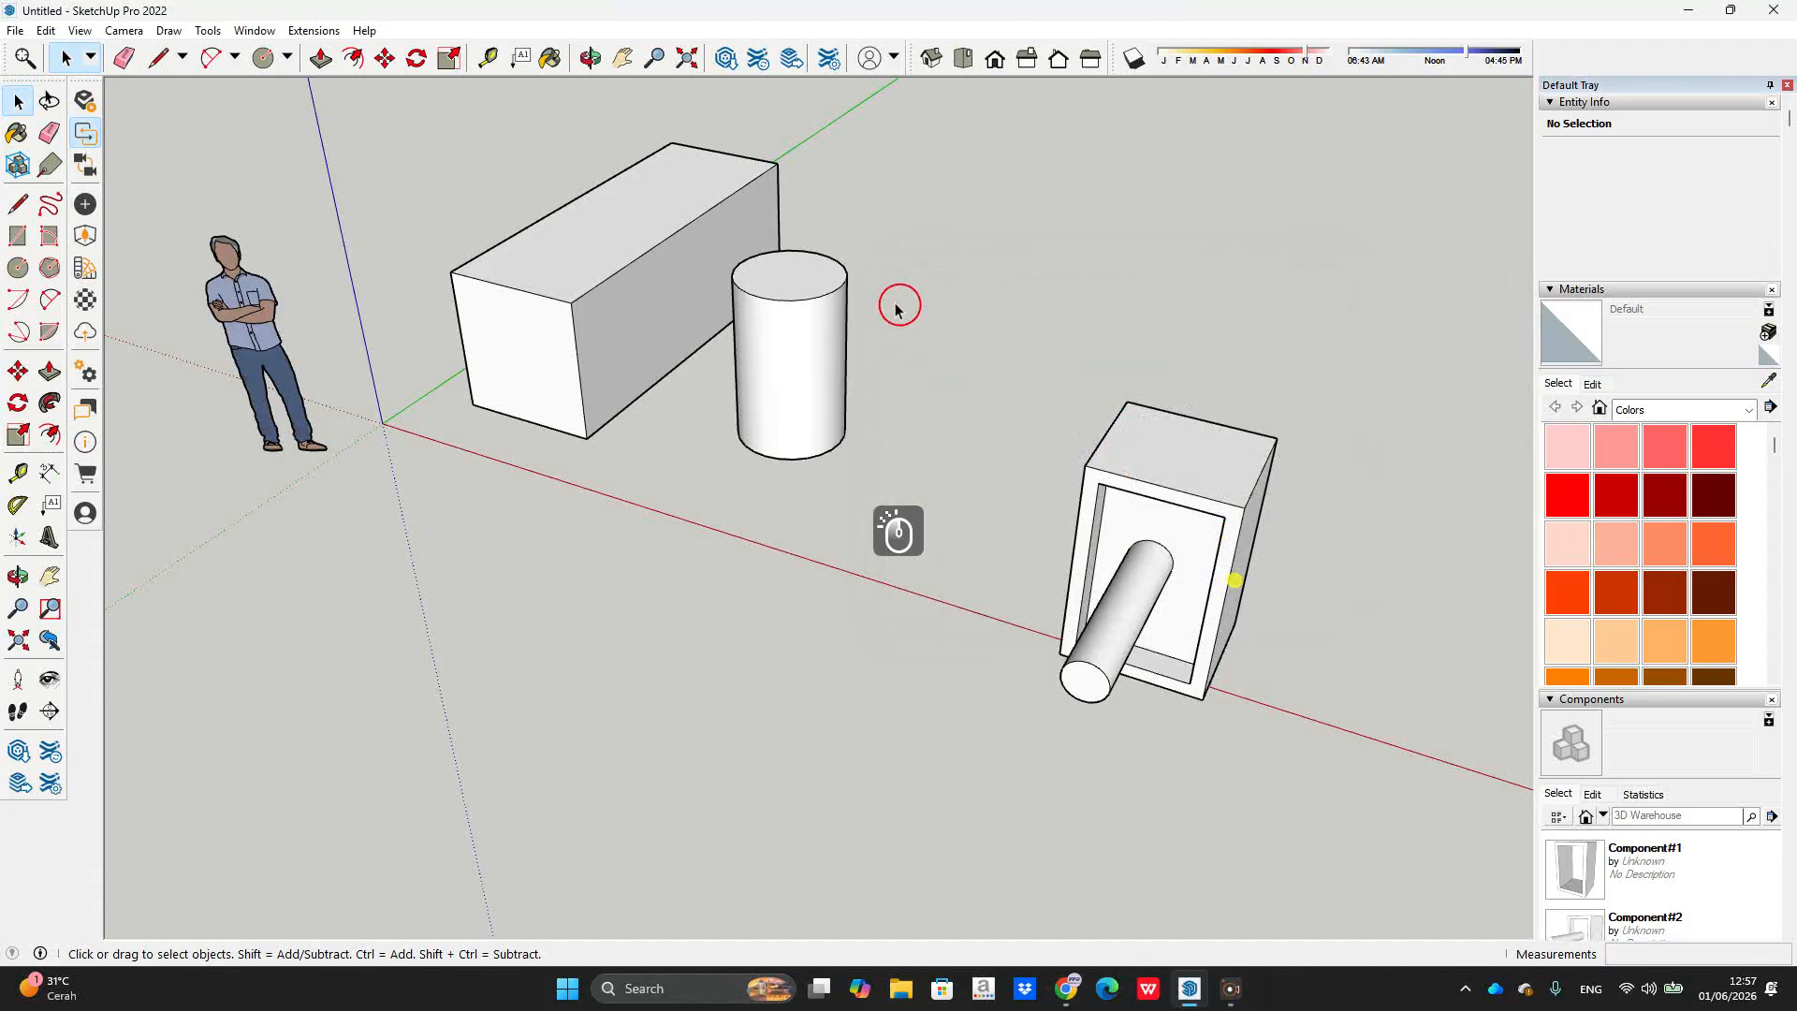
Step: Select the cylinder, then clear the selection
{"action": "left_click", "coordinate": [949, 396]}
{"action": "left_click", "coordinate": [806, 285]}
{"action": "left_click", "coordinate": [1035, 253]}
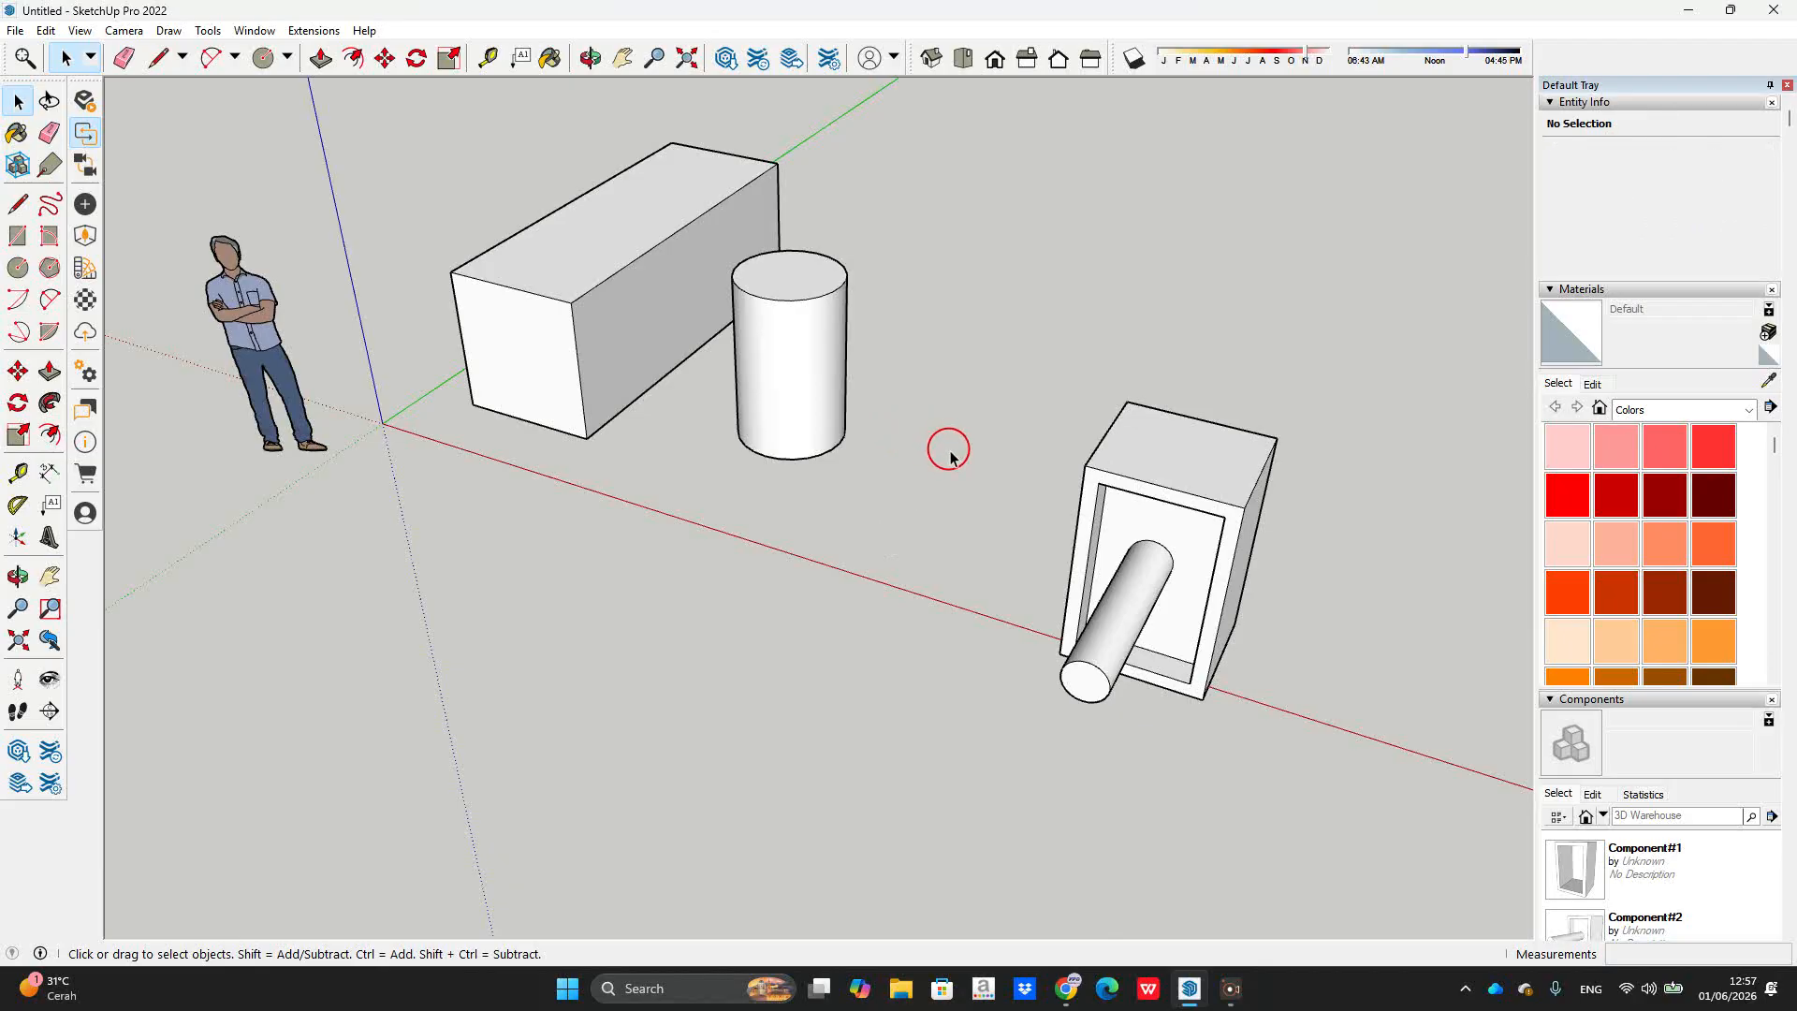
Step: Test the unhide shortcut so the hidden boxes reappear, then select the cylinder
{"action": "key", "text": "u"}
{"action": "scroll", "coordinate": [967, 309], "scroll_direction": "down", "scroll_amount": 3}
{"action": "middle_click_drag", "start_coordinate": [967, 309], "coordinate": [995, 345]}
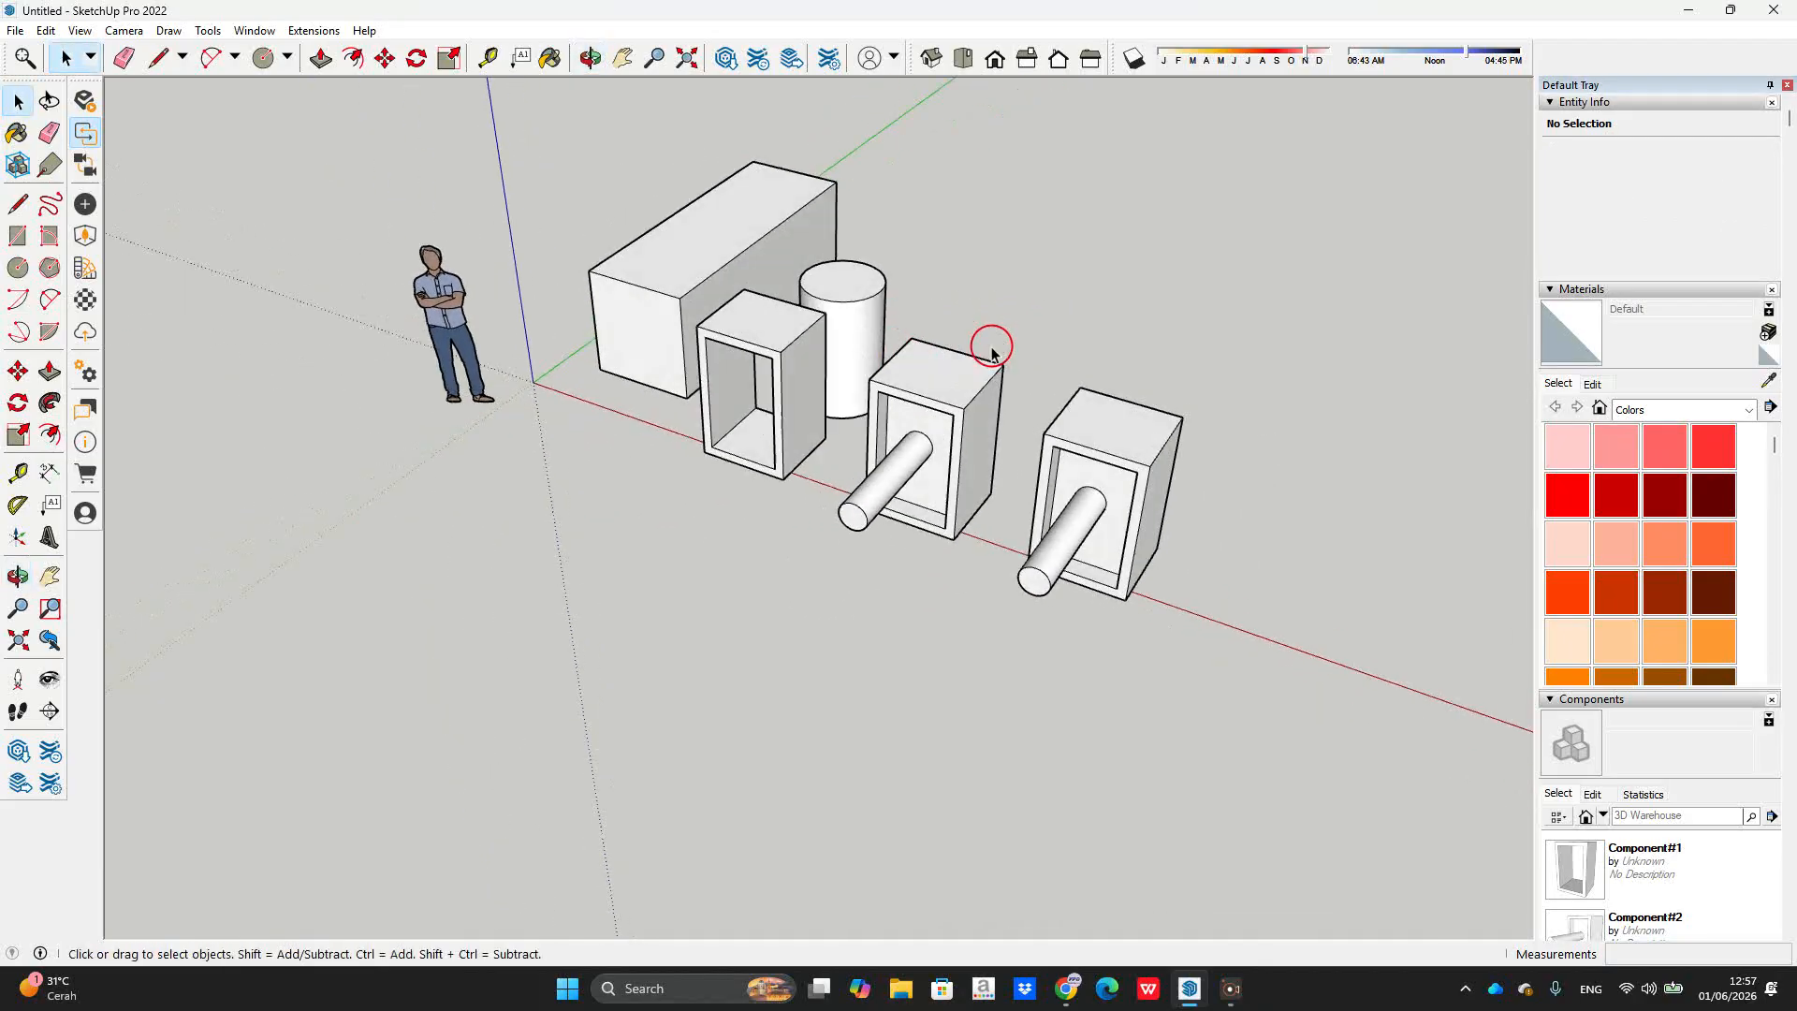
{"action": "scroll", "coordinate": [853, 300], "scroll_direction": "up", "scroll_amount": 3}
{"action": "left_click", "coordinate": [859, 299]}
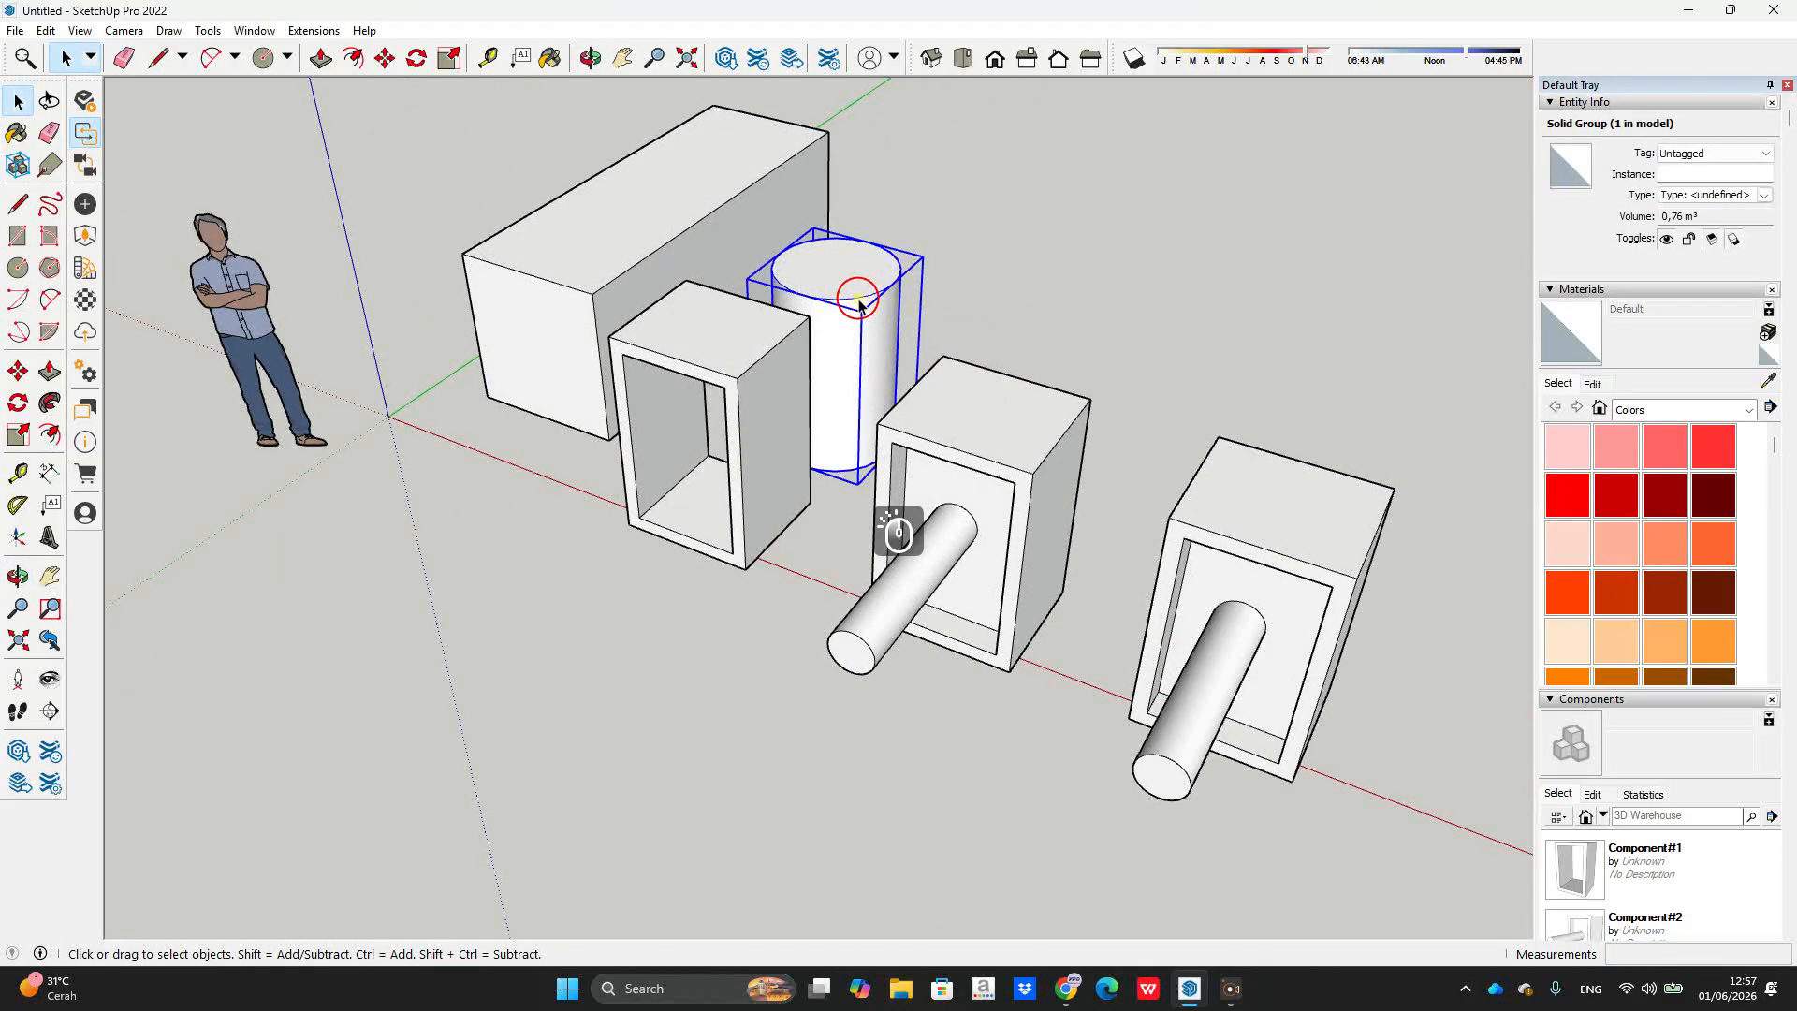
{"action": "right_click", "coordinate": [858, 301]}
{"action": "left_click", "coordinate": [255, 29]}
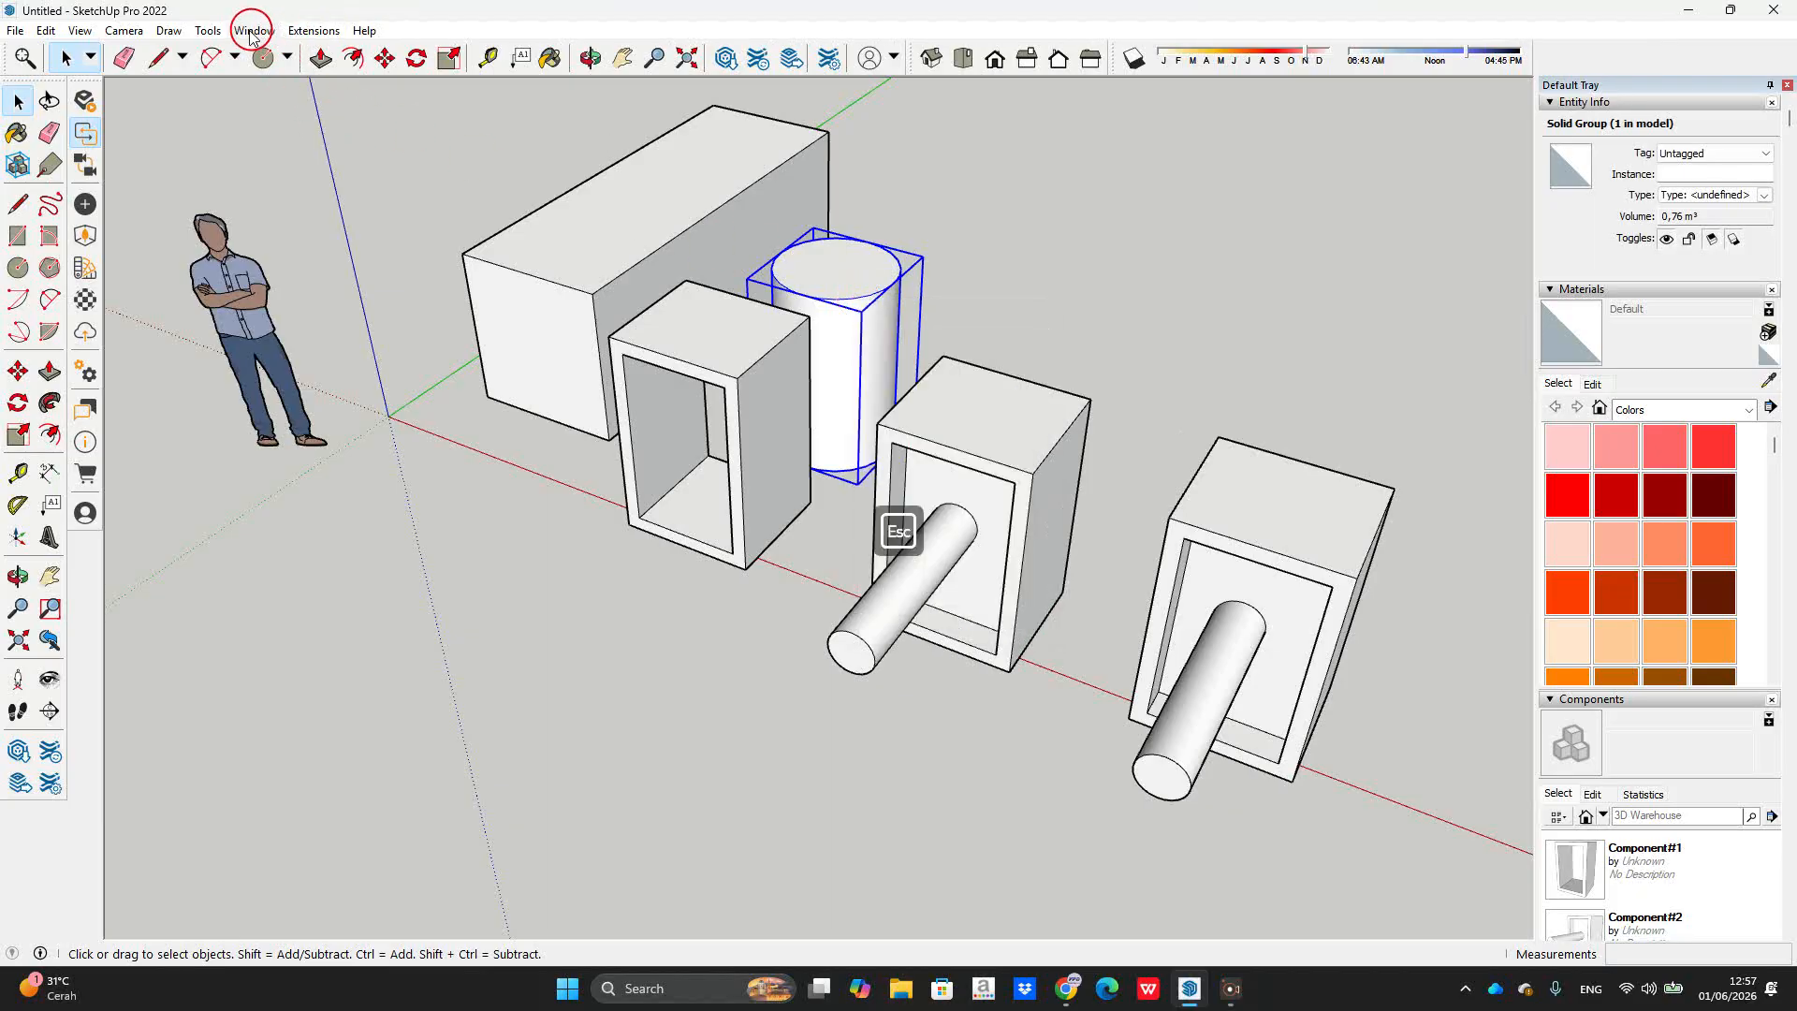
Step: Reassign Y to Edit/Item/Explode in Preferences > Shortcuts, taking it from Unhide All
{"action": "left_click", "coordinate": [254, 30]}
{"action": "left_click", "coordinate": [352, 148]}
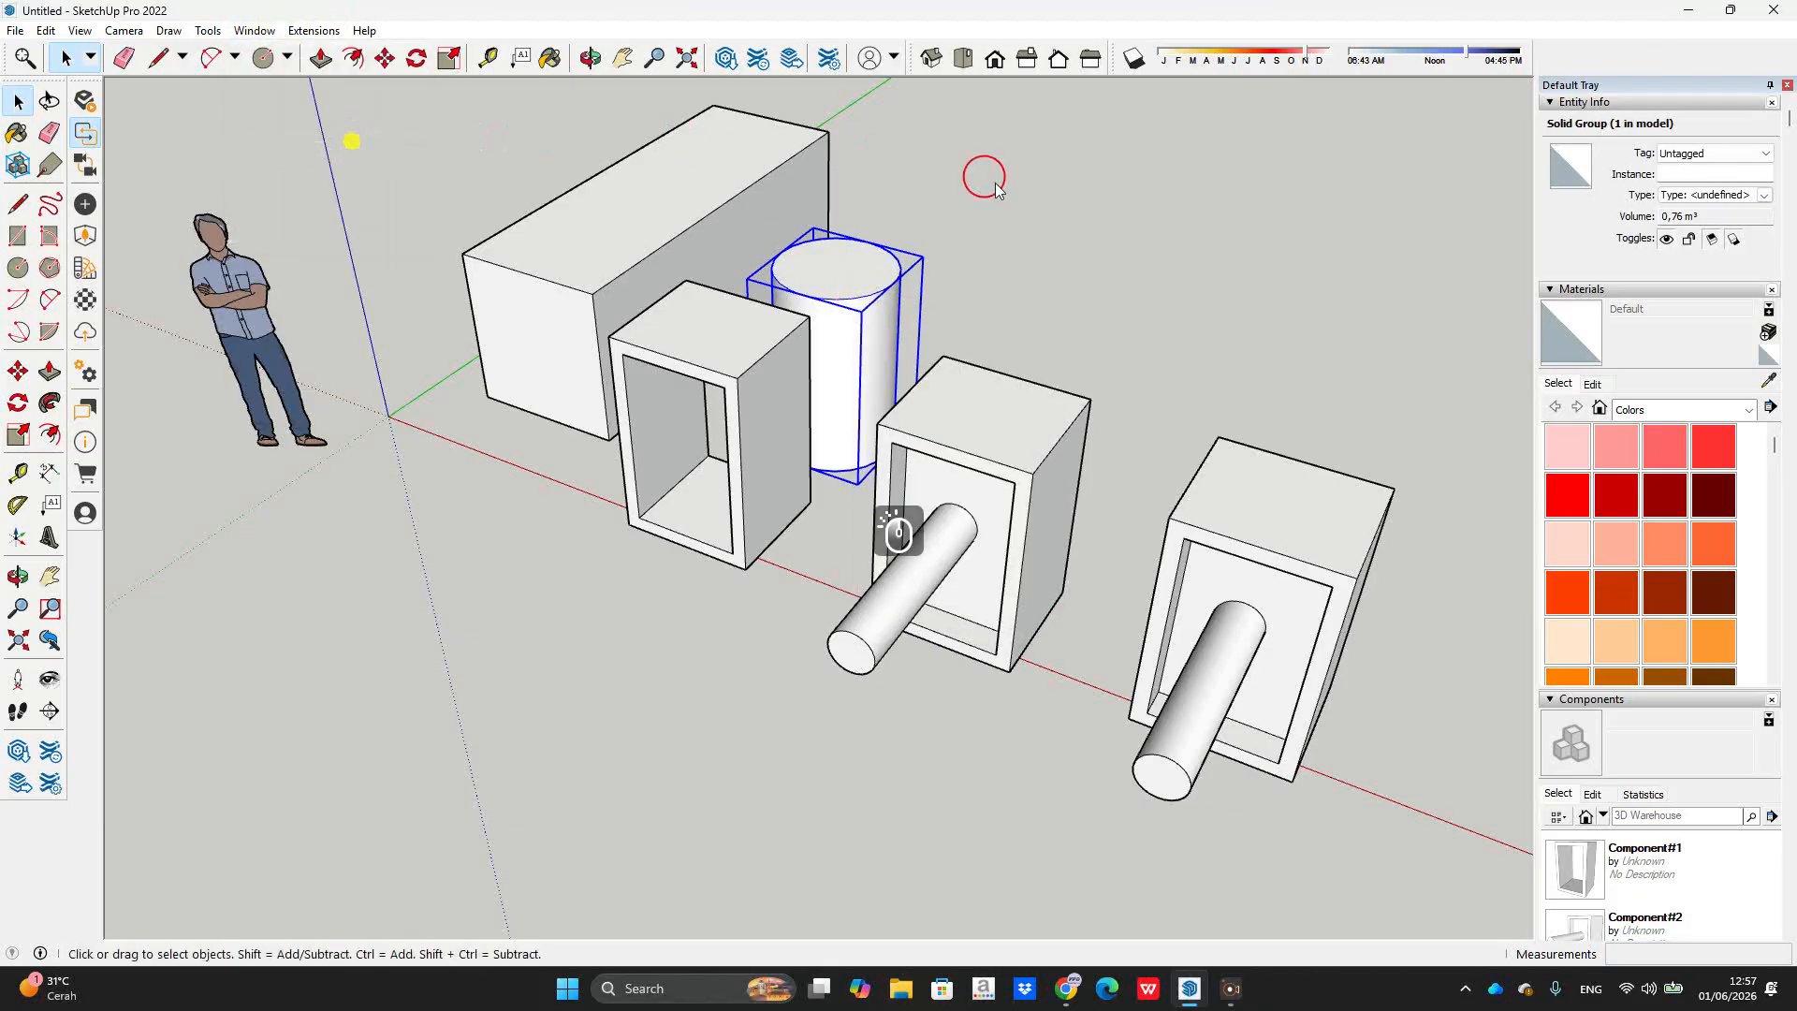
{"action": "left_click", "coordinate": [1137, 304]}
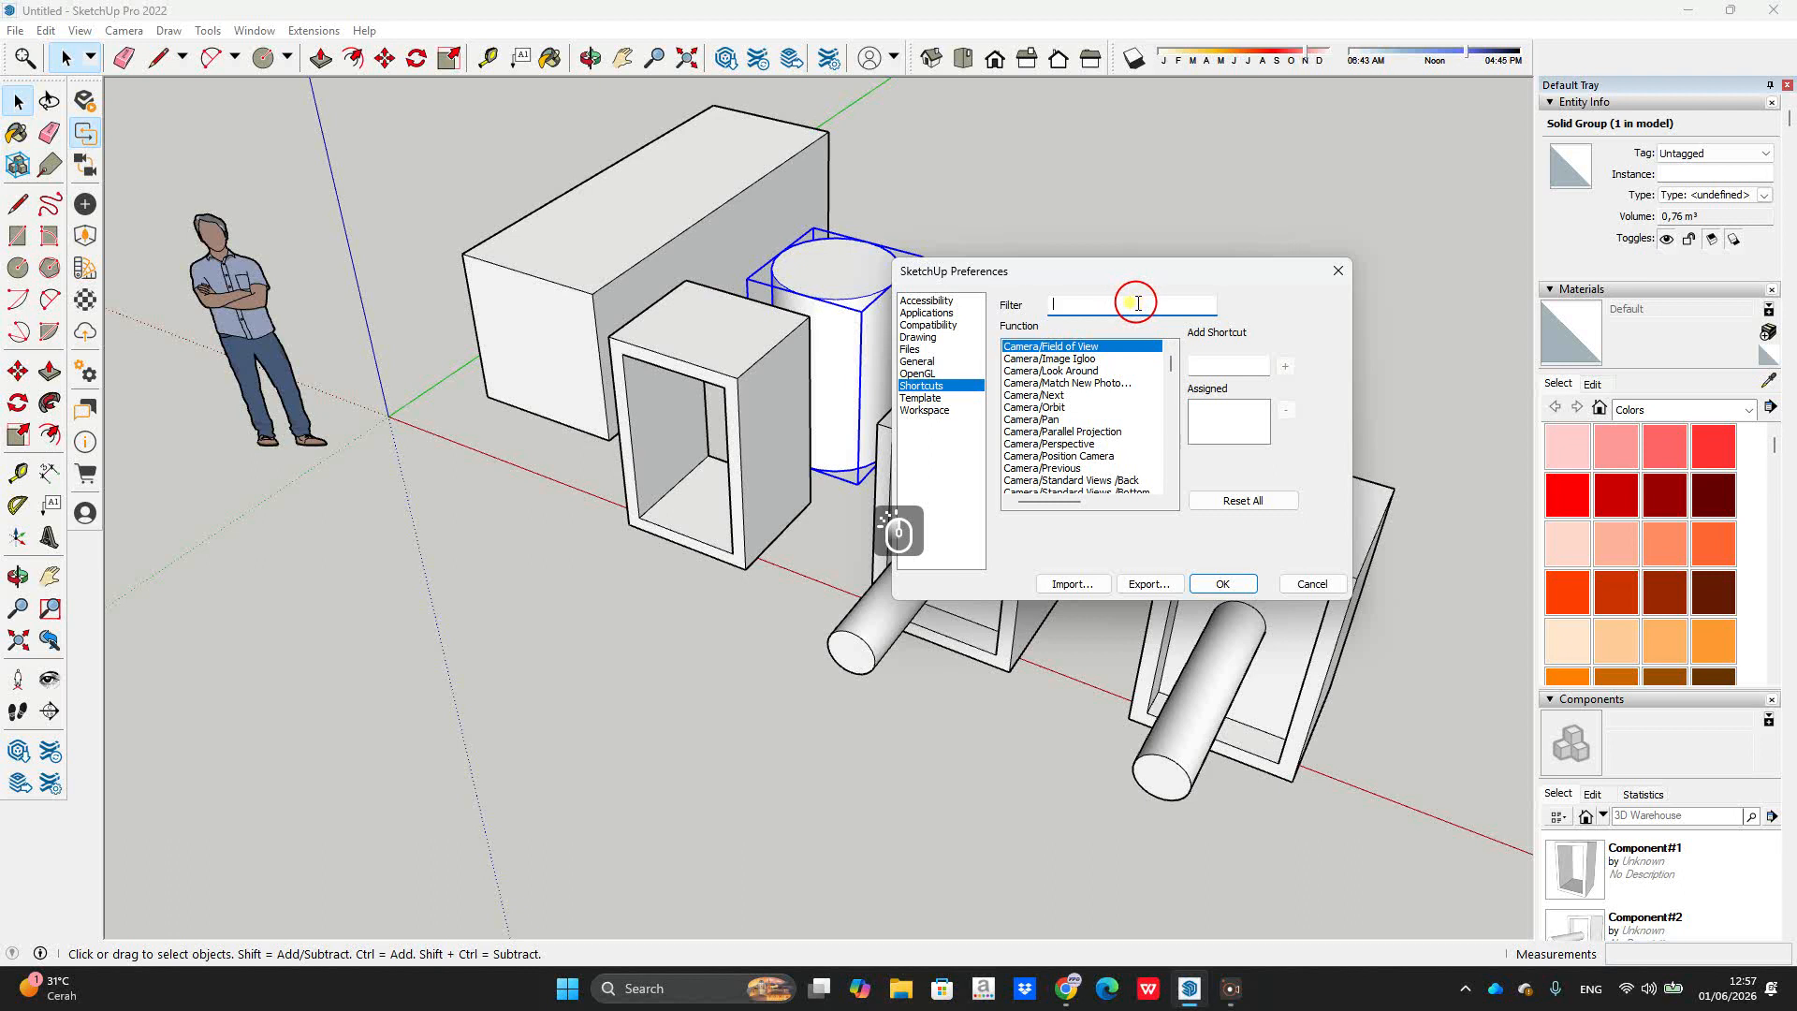
{"action": "type", "text": "expl"}
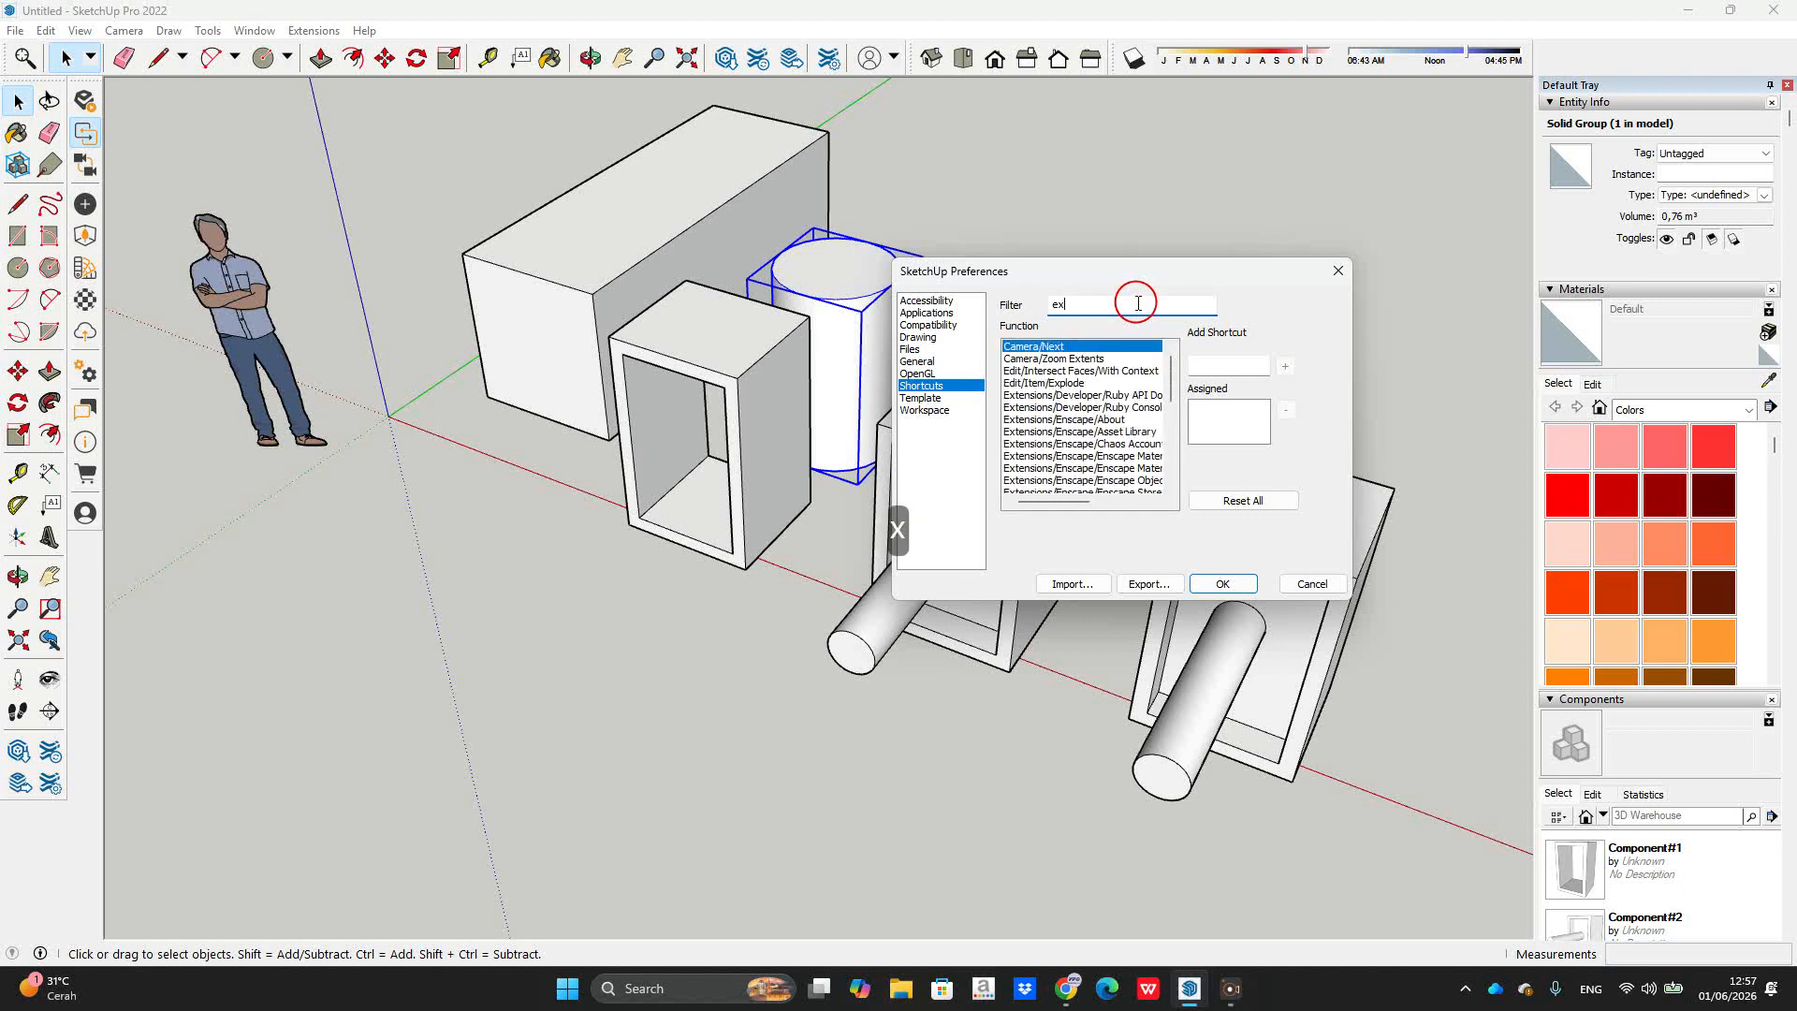
{"action": "left_click", "coordinate": [1235, 364]}
{"action": "key", "text": "y"}
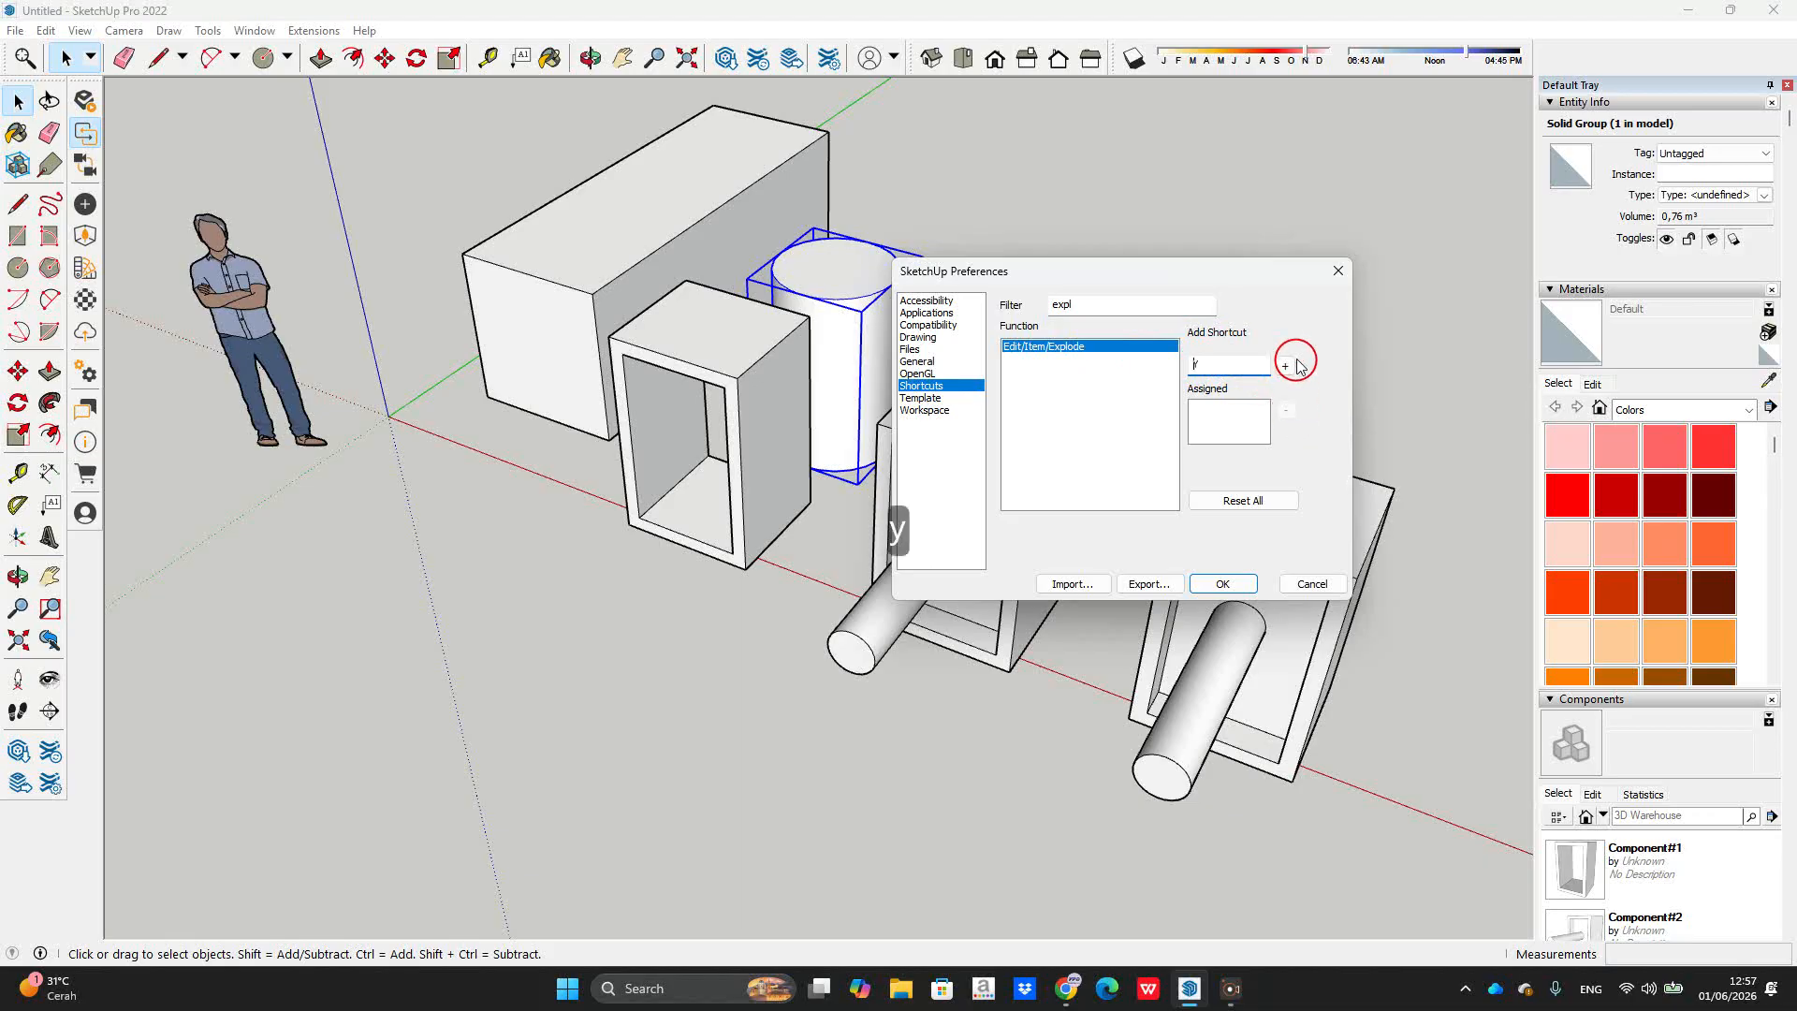
{"action": "left_click", "coordinate": [1286, 366]}
{"action": "left_click", "coordinate": [1158, 482]}
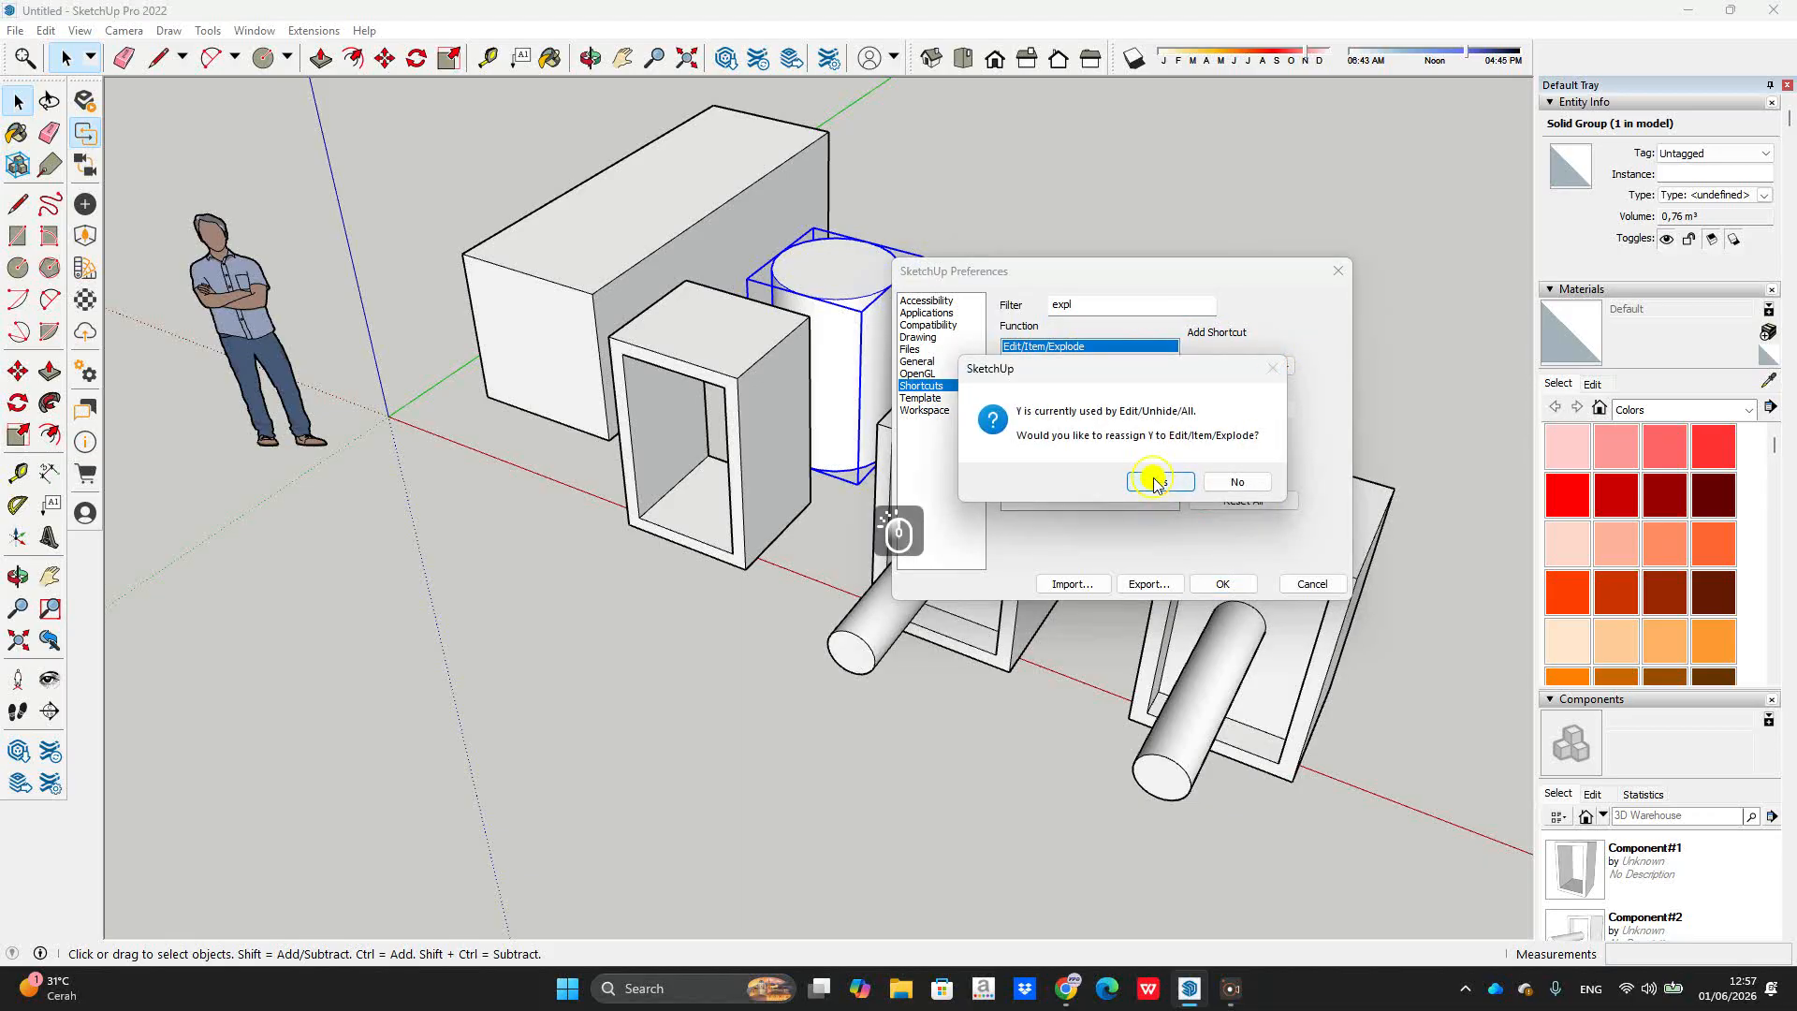
Step: Give Edit/Unhide/All the shortcut U and save the preferences
{"action": "left_click", "coordinate": [1113, 303]}
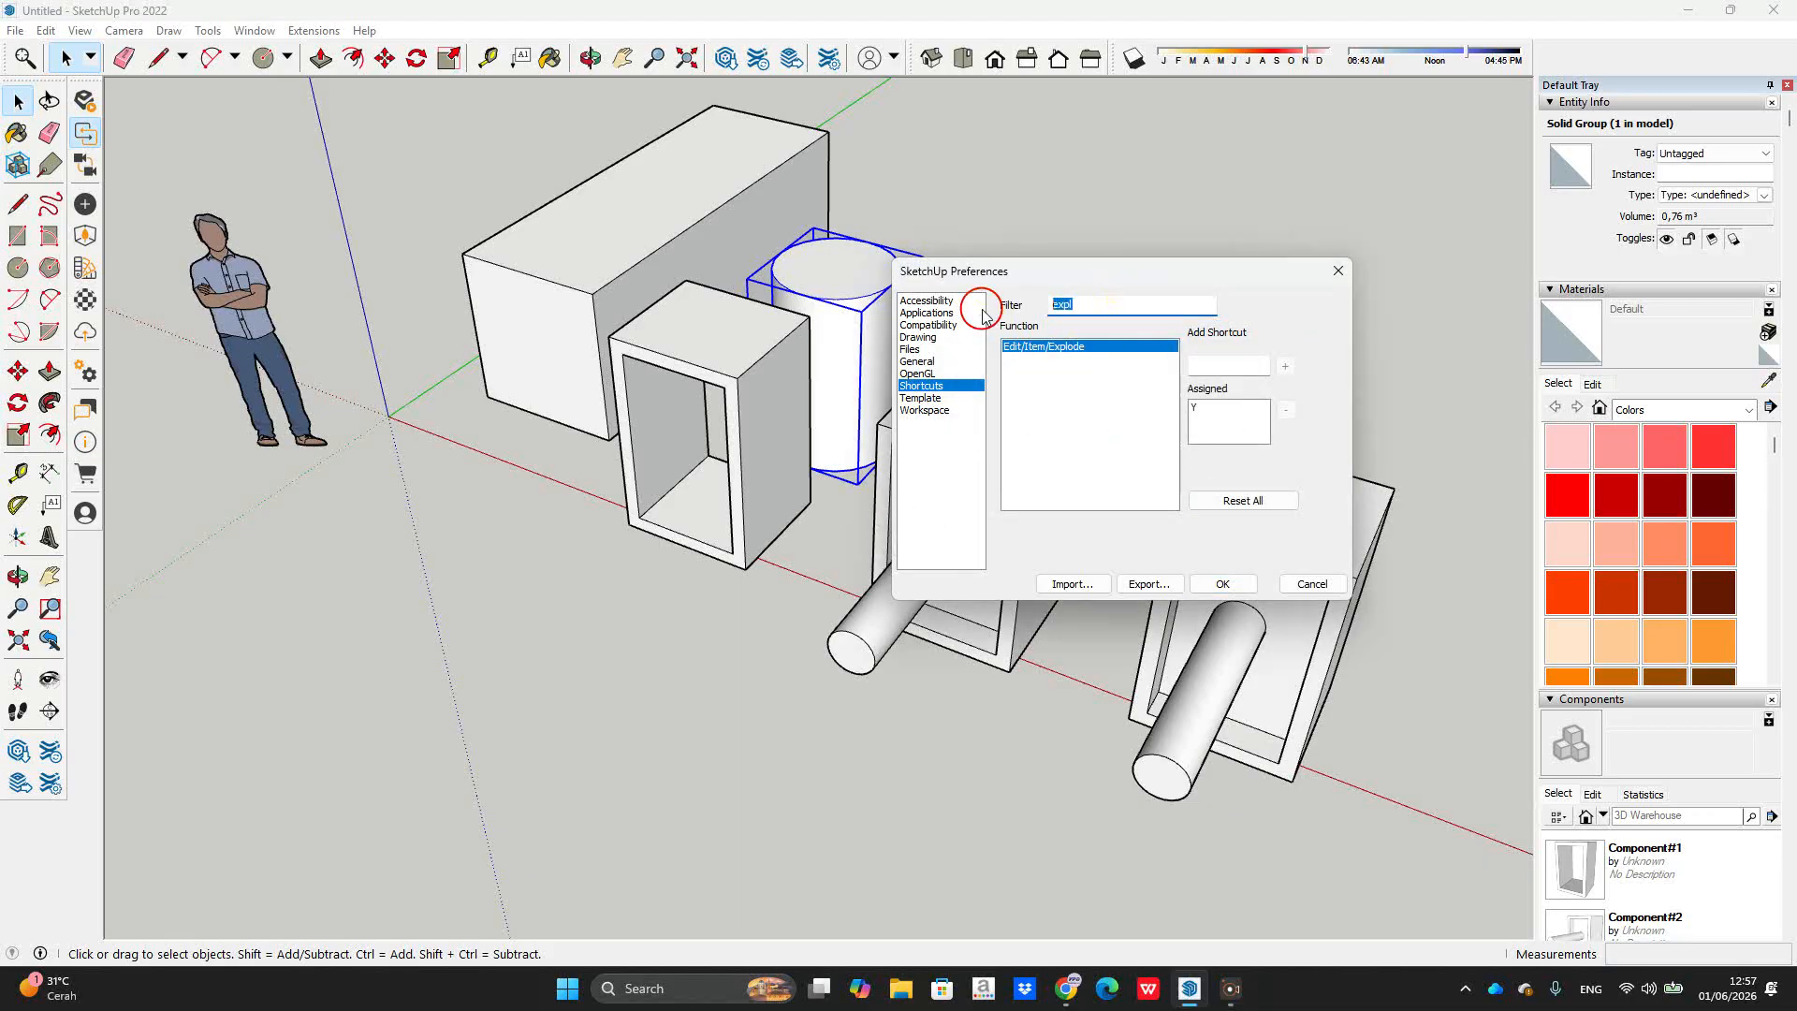
{"action": "type", "text": "hi"}
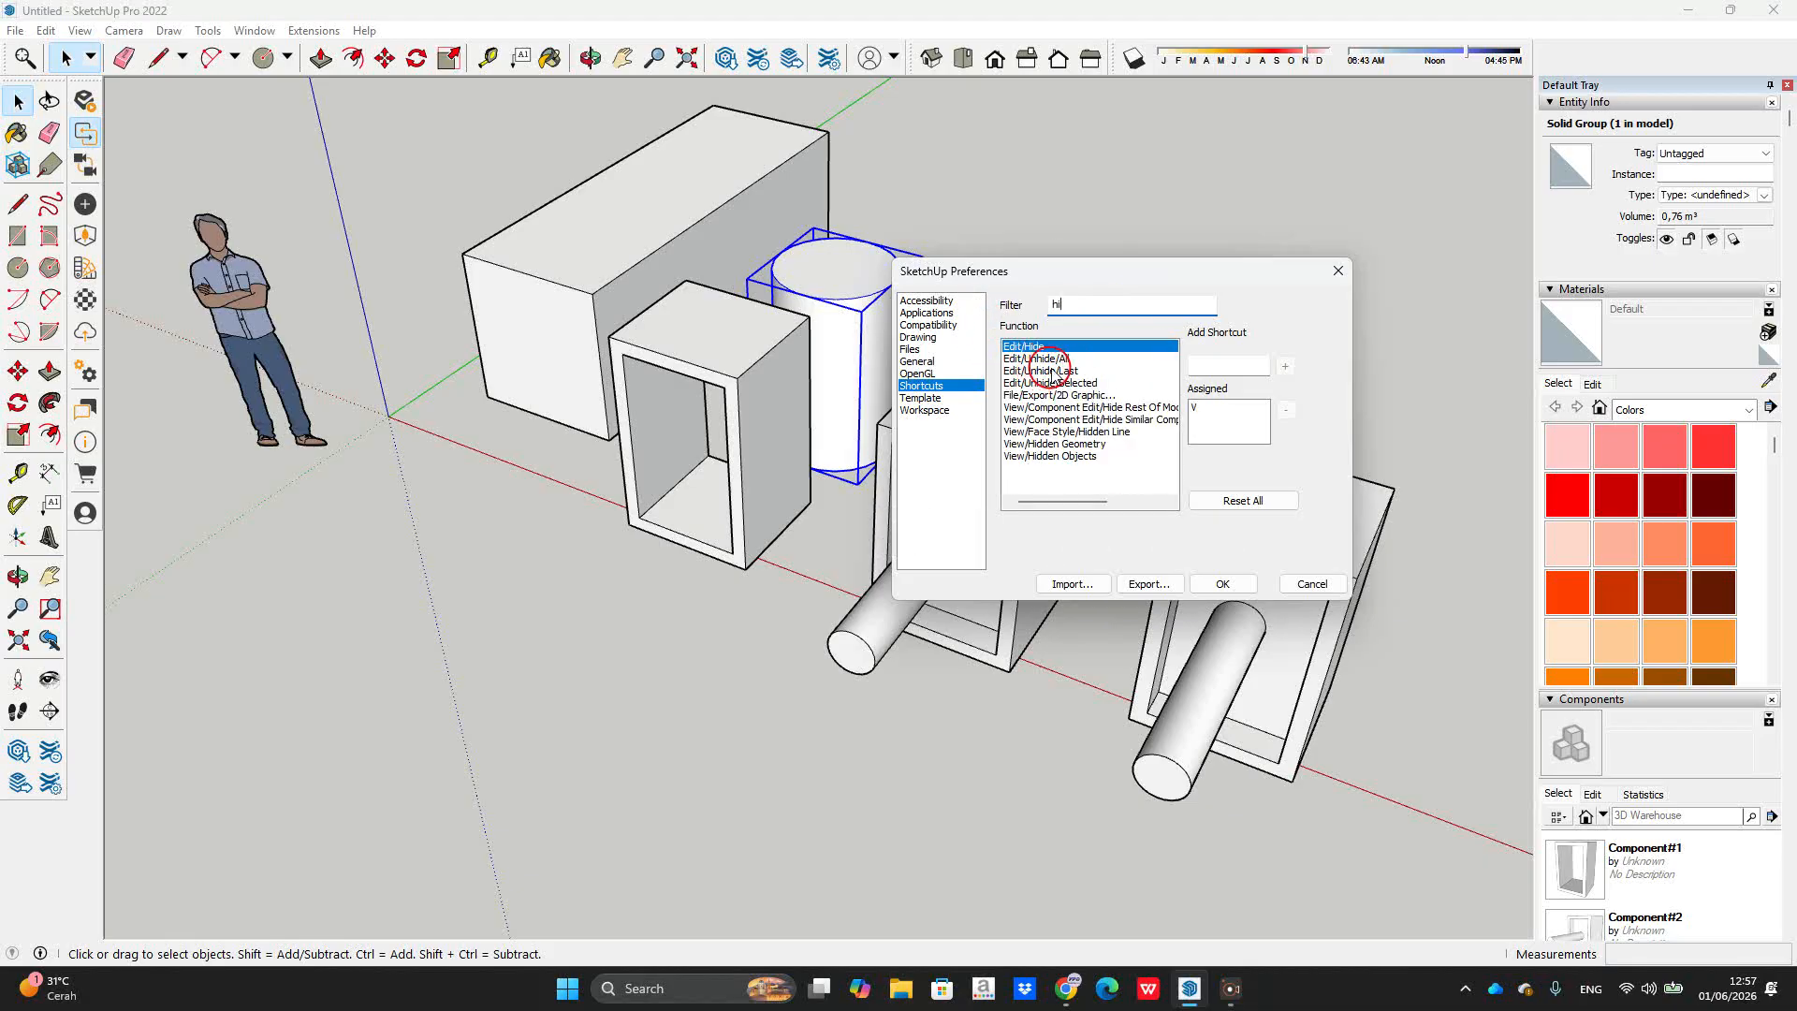
{"action": "left_click", "coordinate": [1058, 359]}
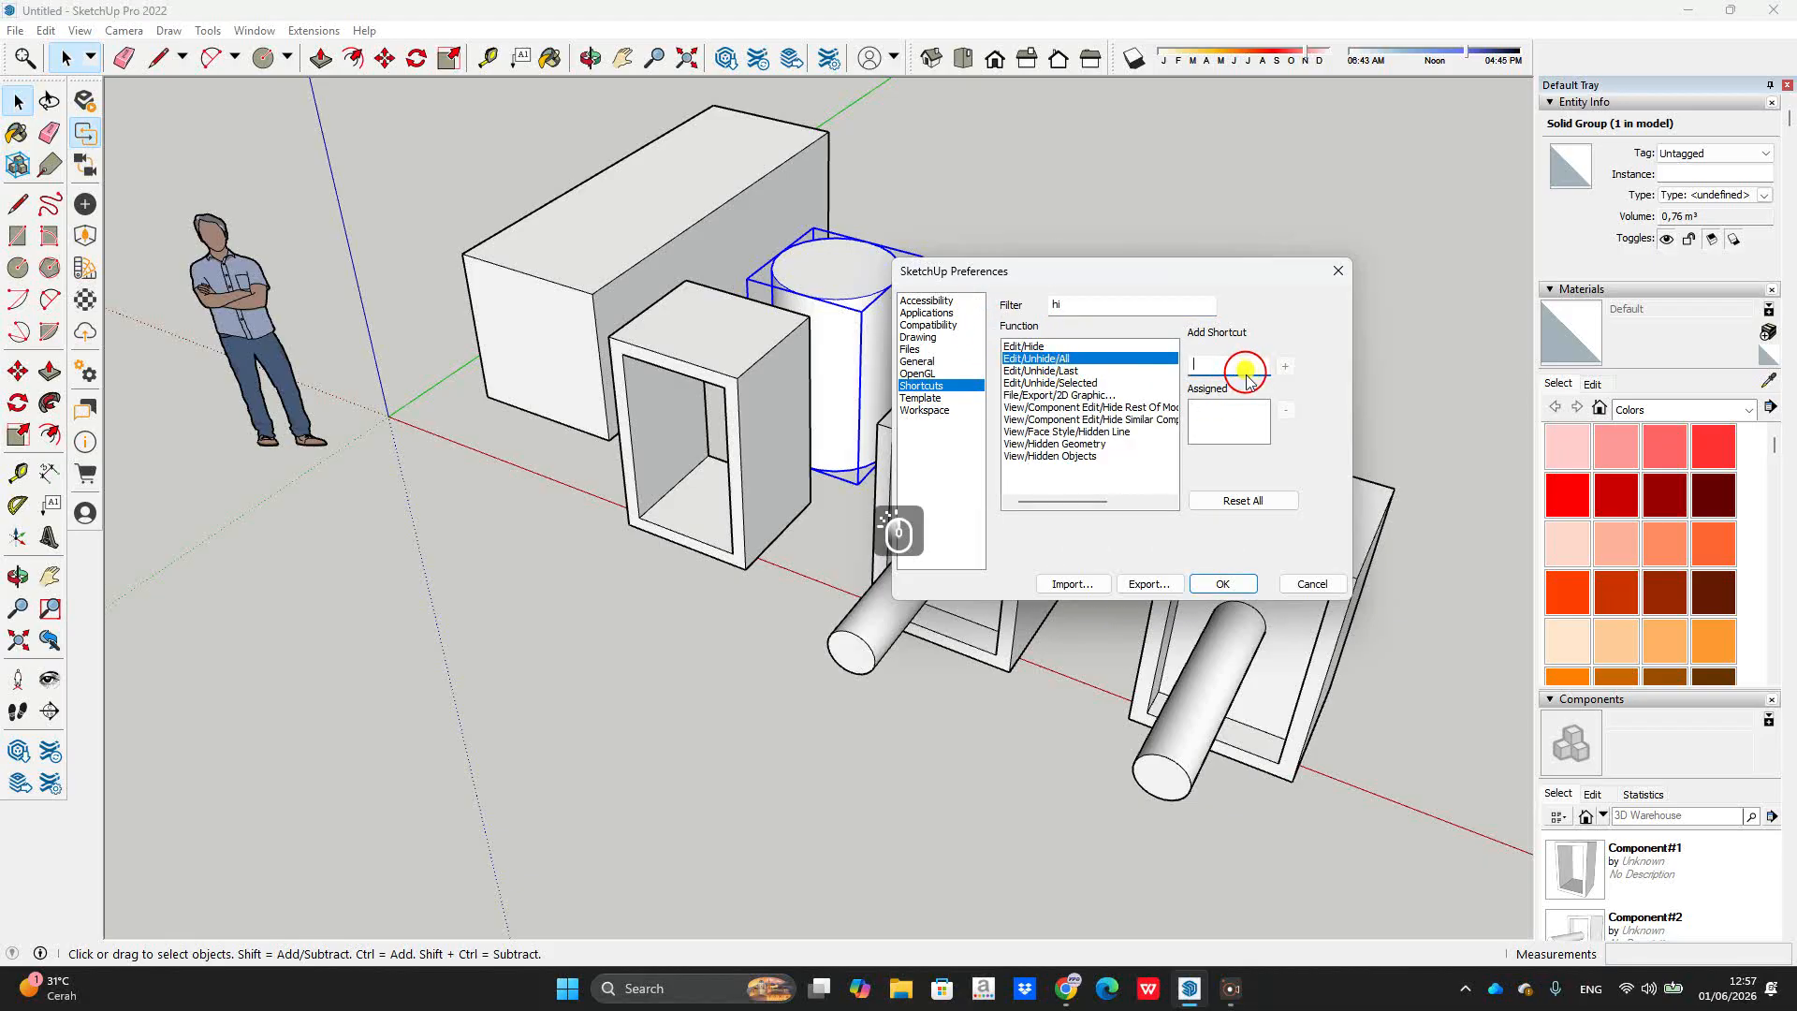
{"action": "key", "text": "u"}
{"action": "left_click", "coordinate": [1288, 365]}
{"action": "left_click", "coordinate": [1227, 584]}
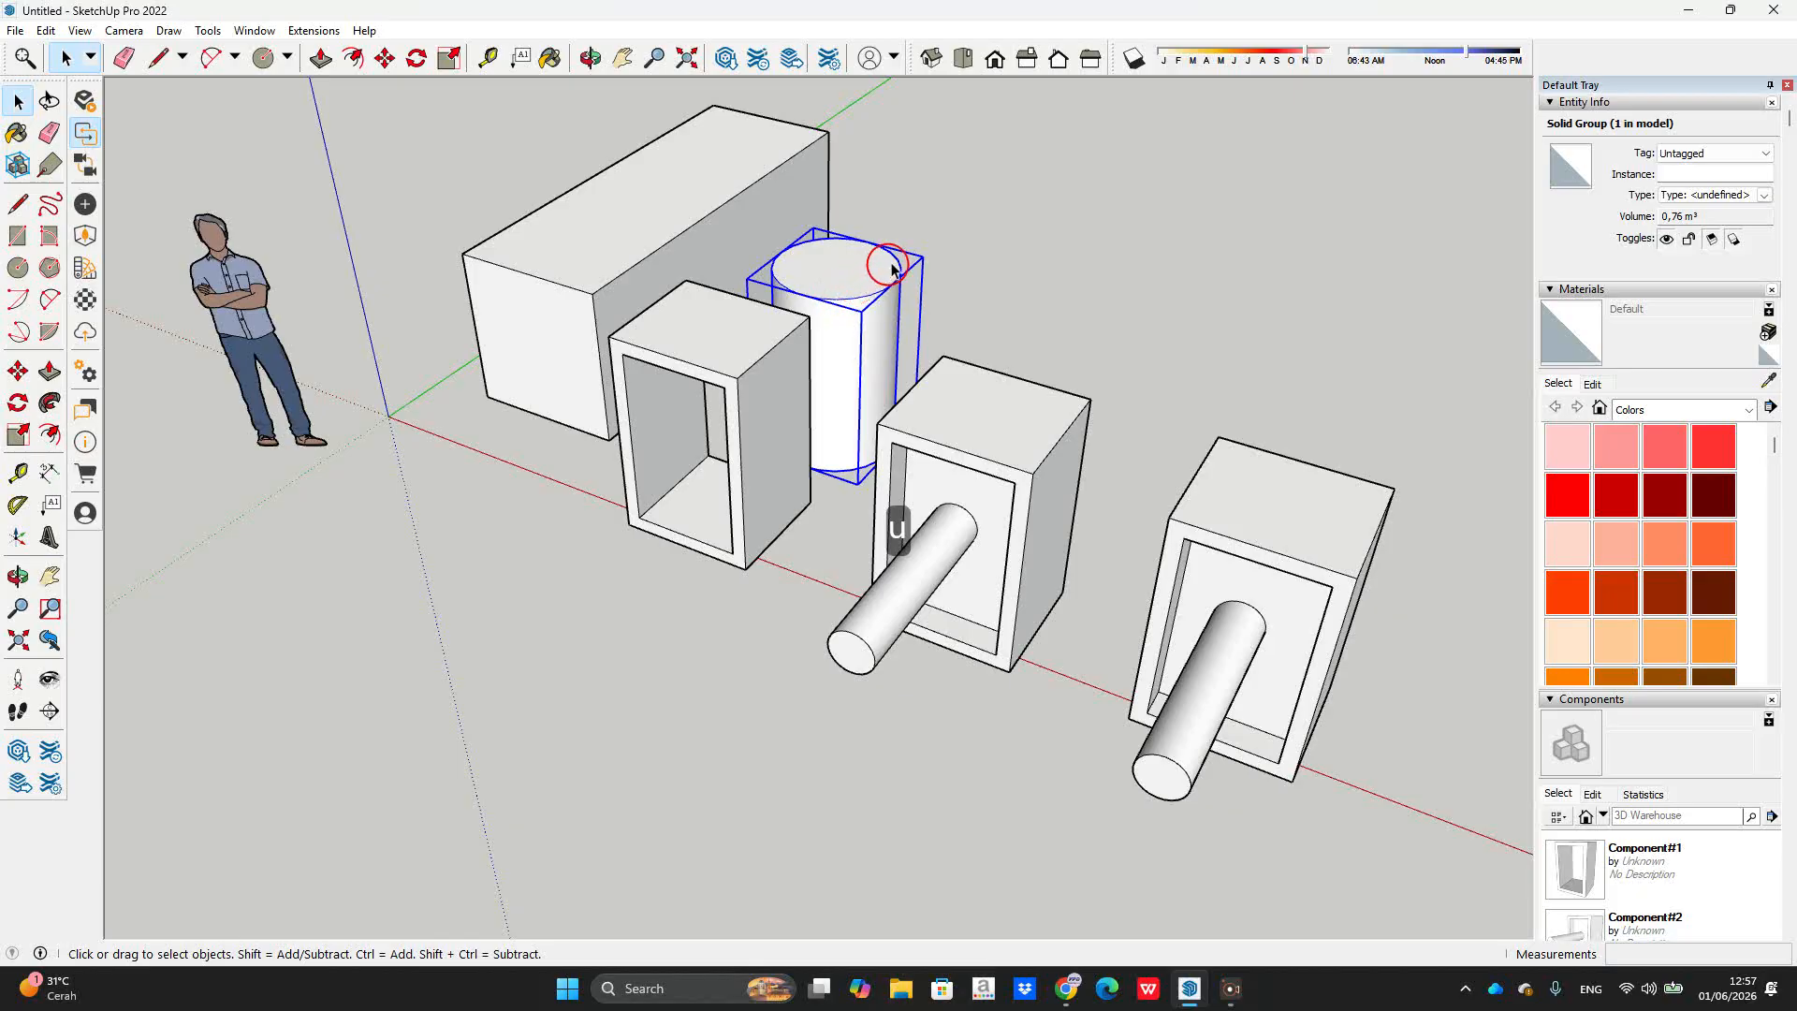
{"action": "left_click", "coordinate": [967, 233]}
{"action": "left_click", "coordinate": [855, 291]}
{"action": "key", "text": "u"}
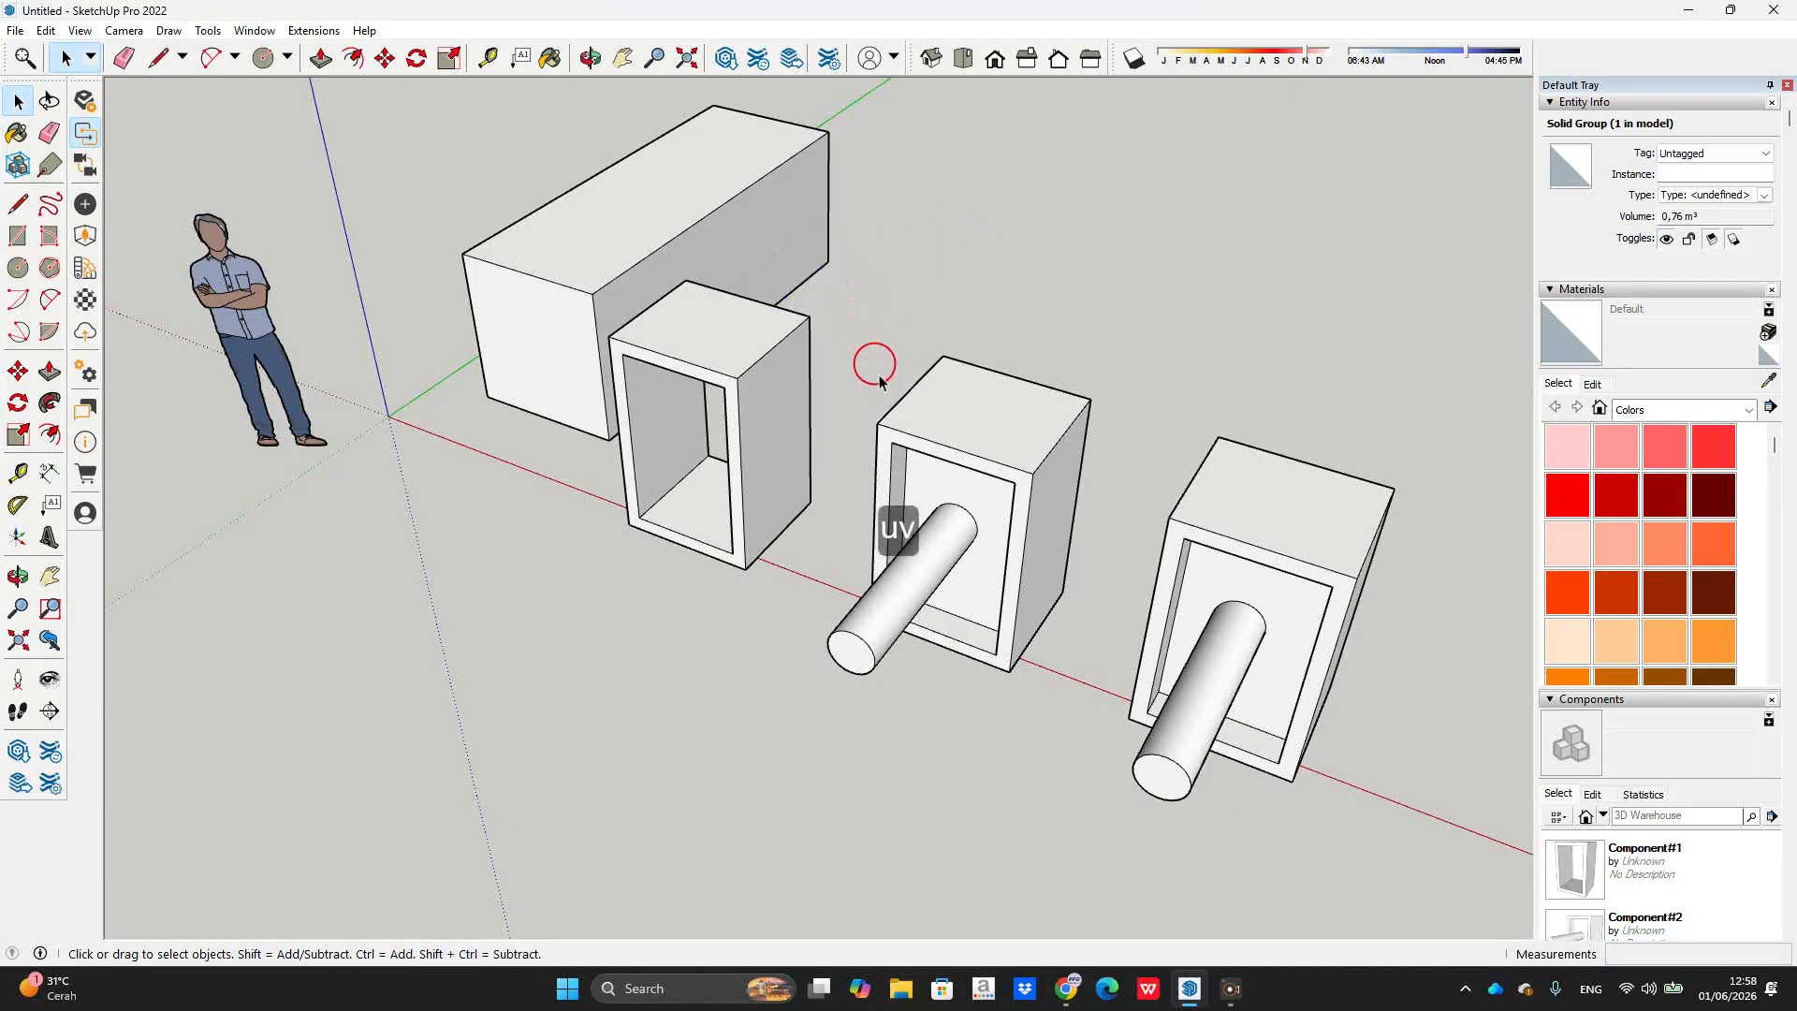
{"action": "left_click", "coordinate": [948, 436]}
{"action": "key", "text": "u"}
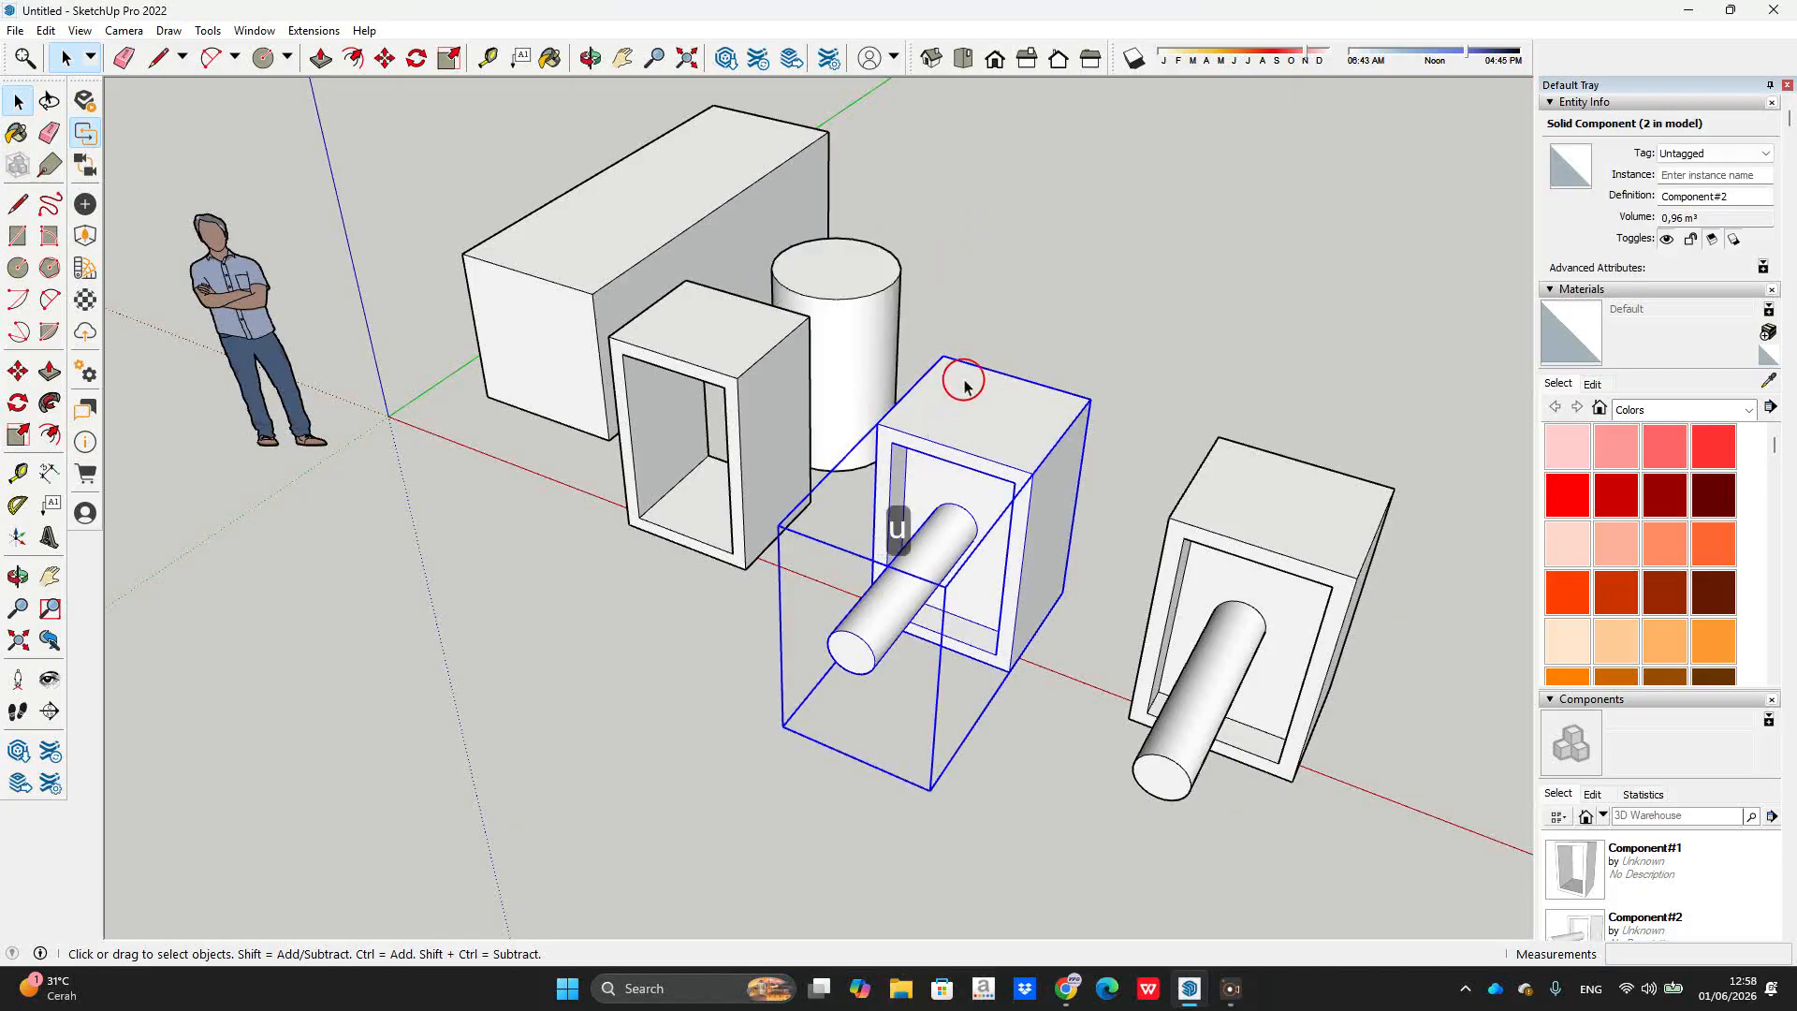
{"action": "left_click_drag", "start_coordinate": [1273, 248], "coordinate": [521, 576]}
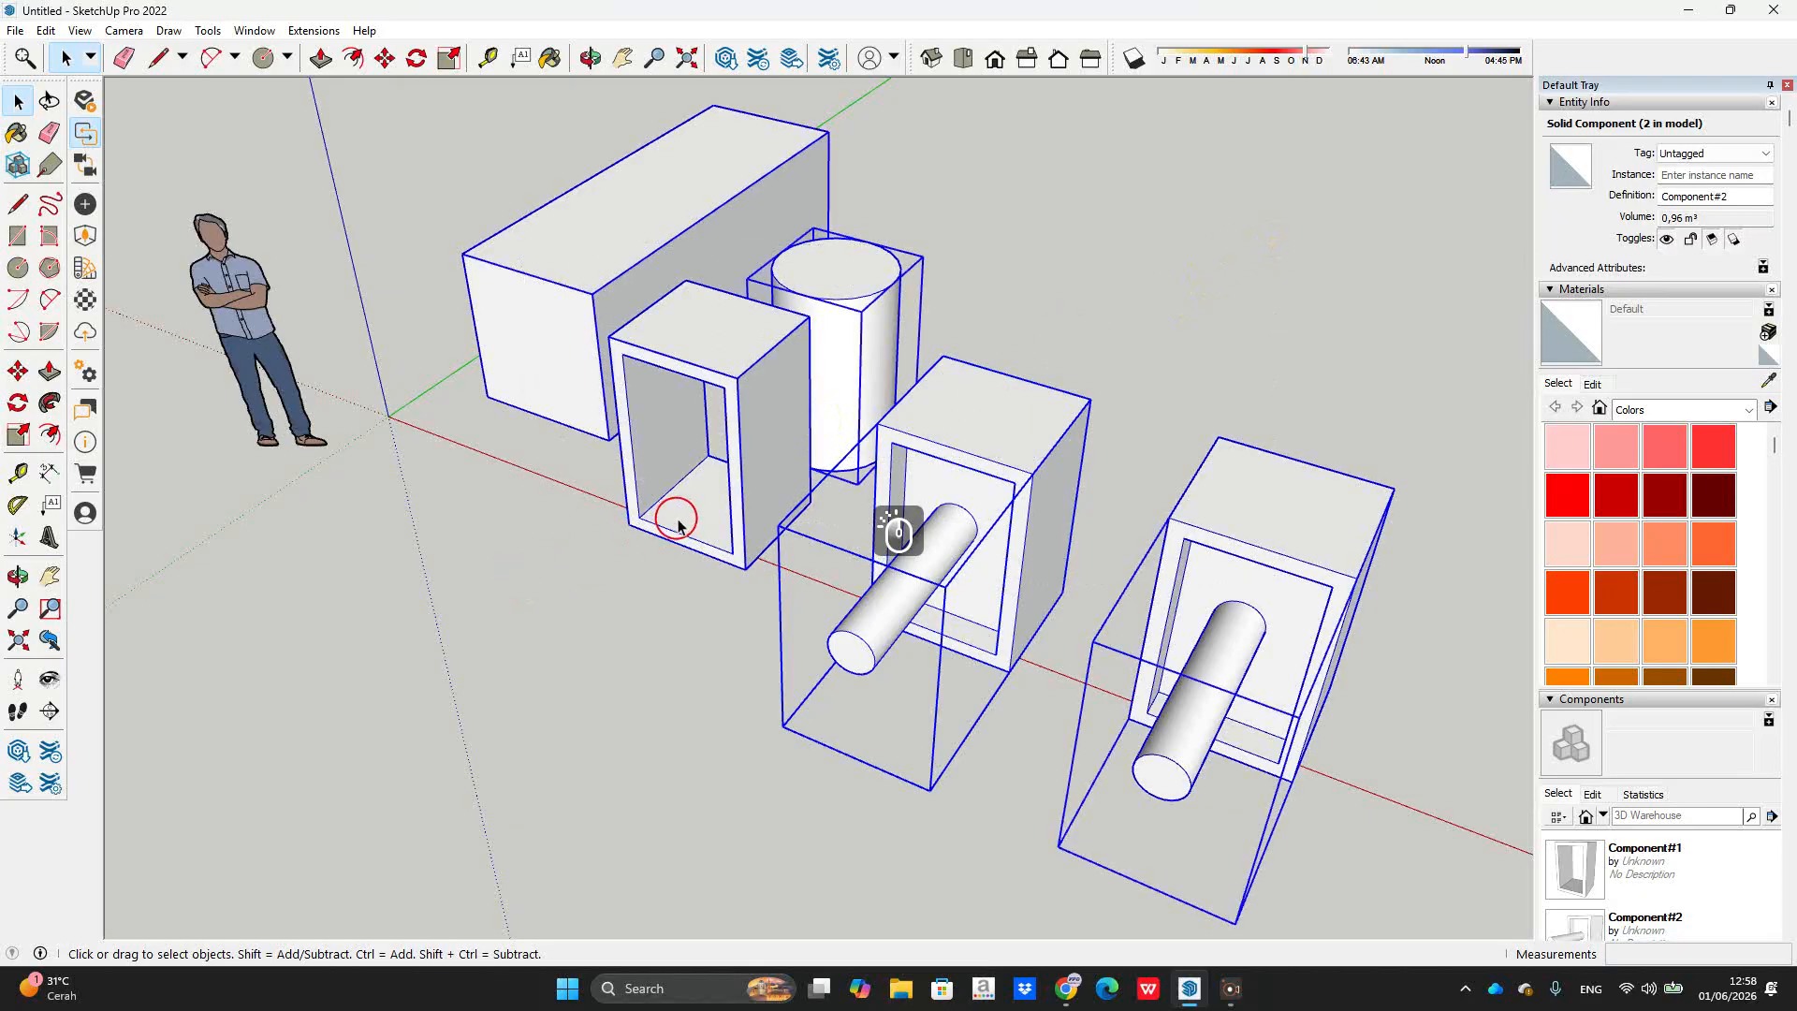
{"action": "key", "text": "v"}
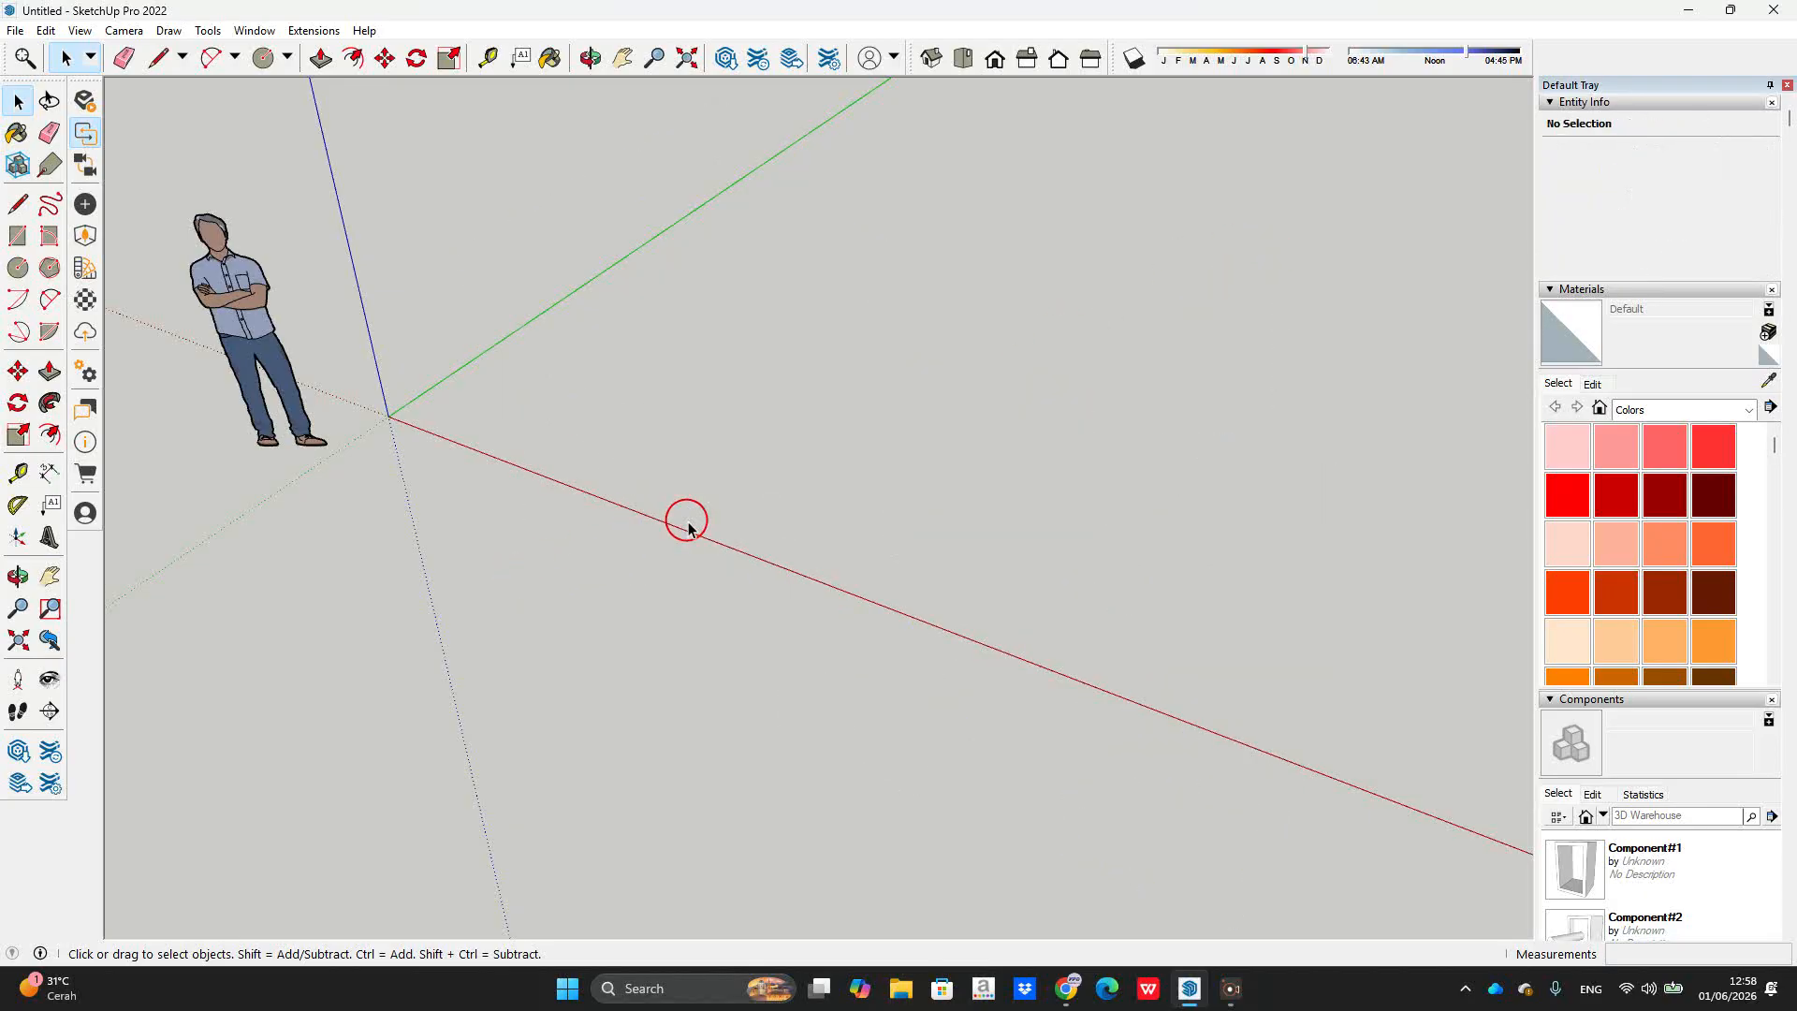
{"action": "key", "text": "u"}
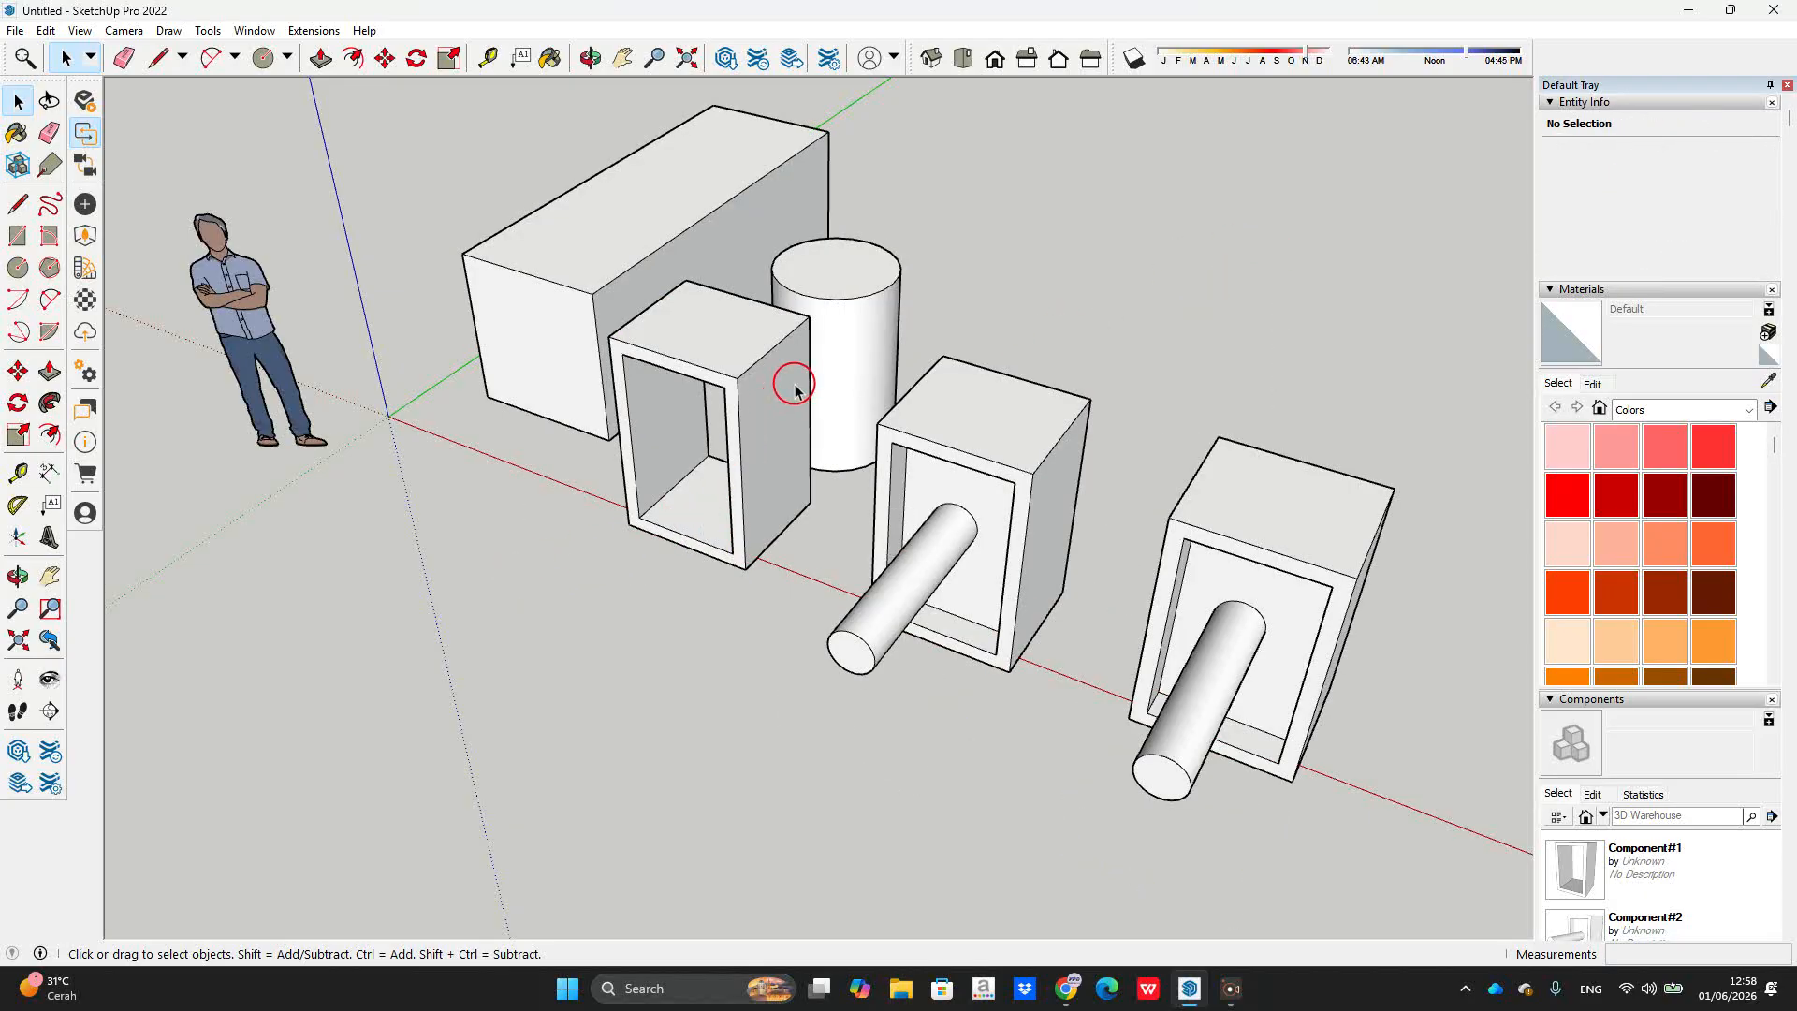
{"action": "left_click", "coordinate": [833, 309]}
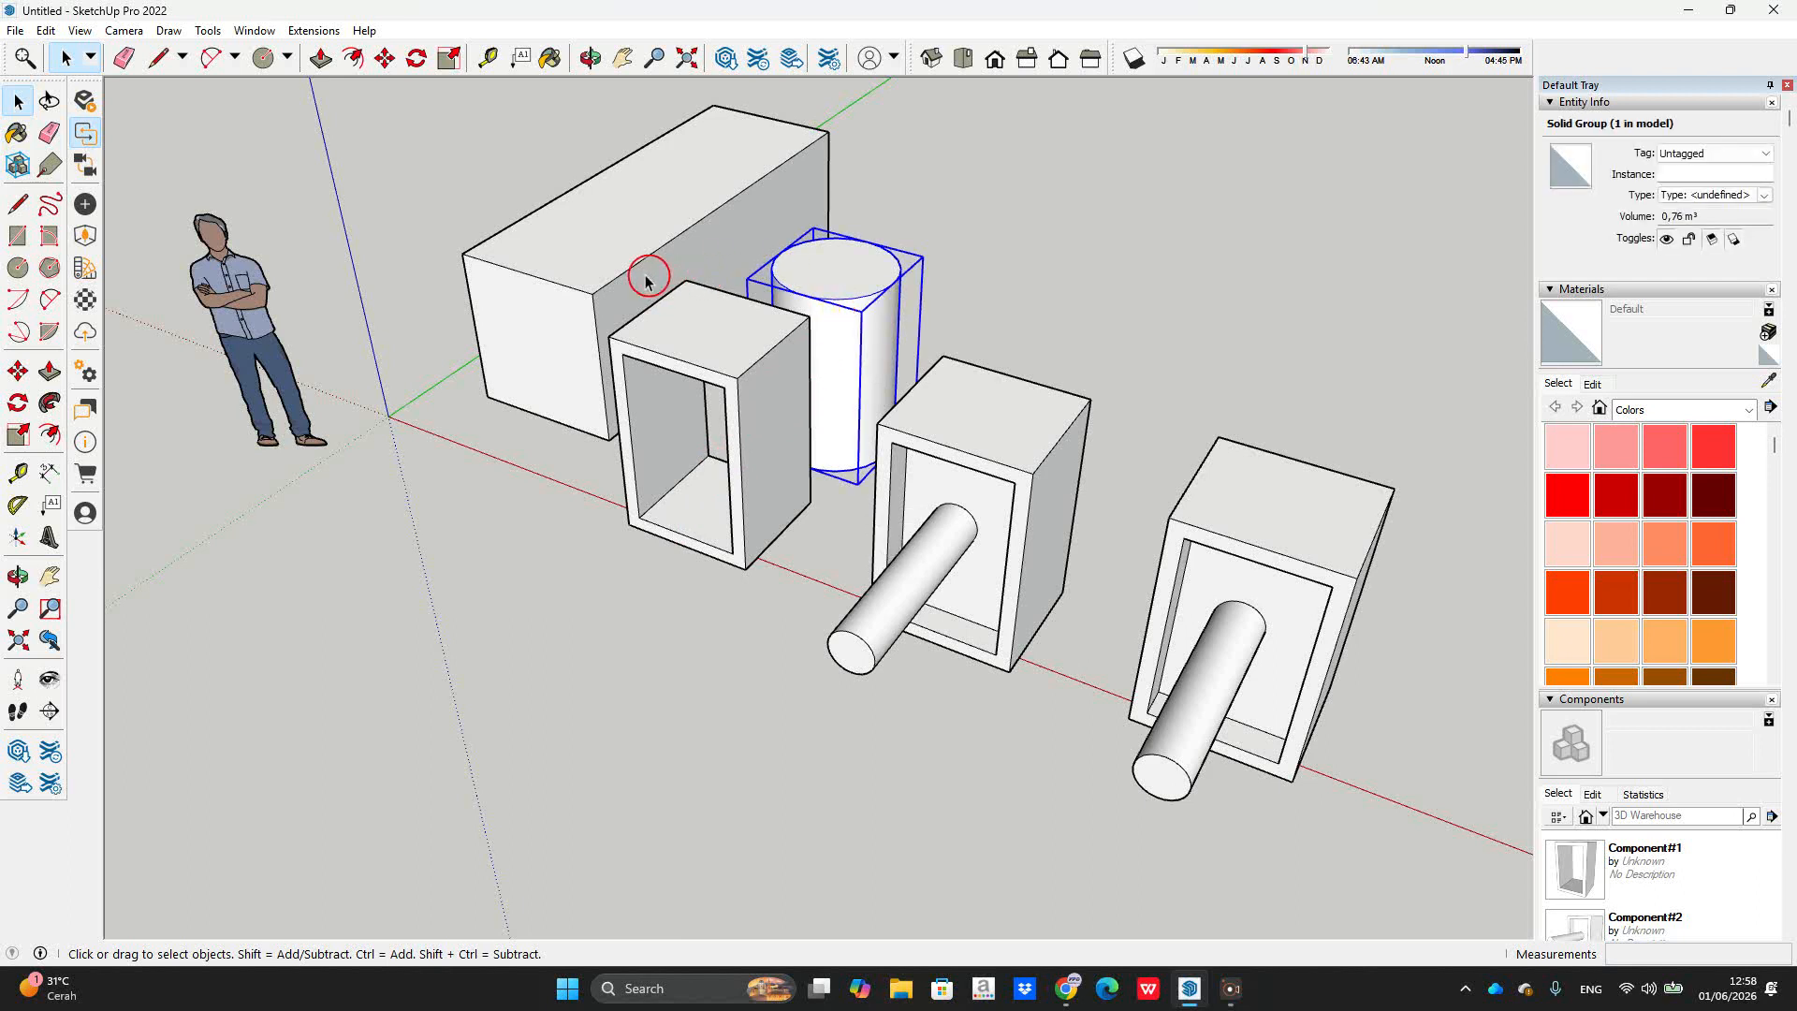
{"action": "left_click", "coordinate": [604, 296]}
{"action": "key", "text": "y"}
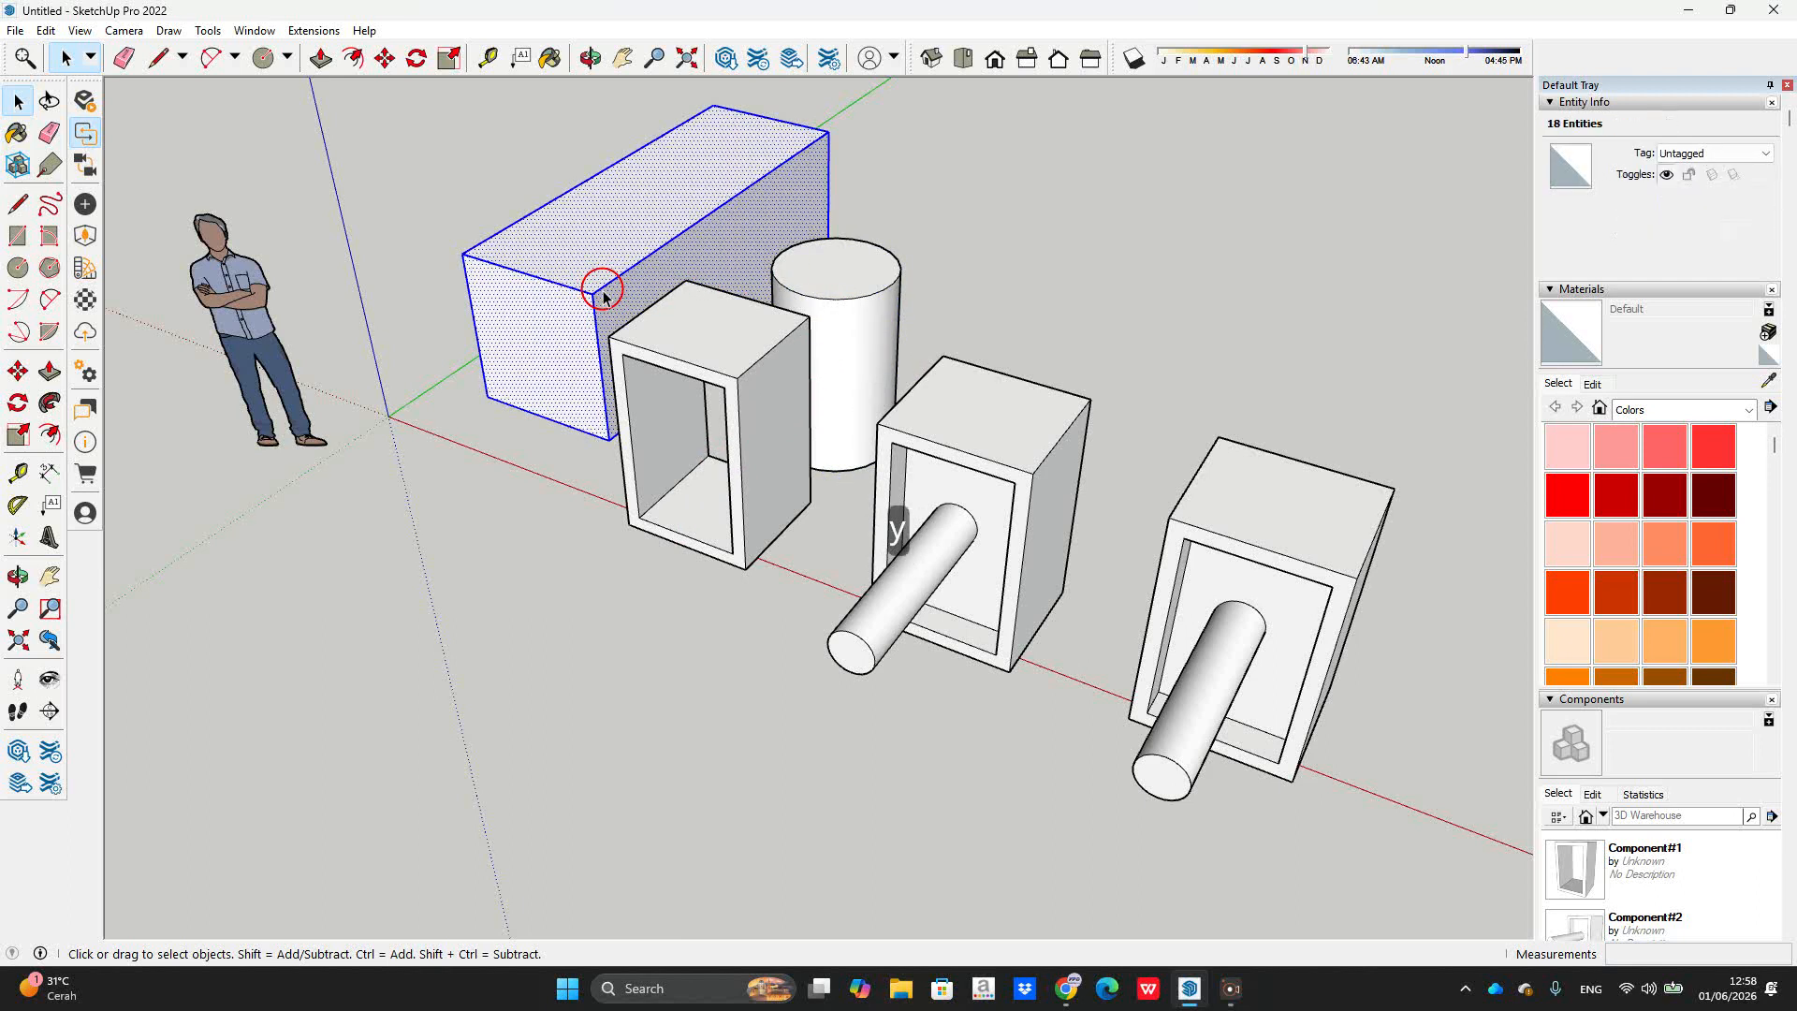
{"action": "key", "text": "ctrl+z"}
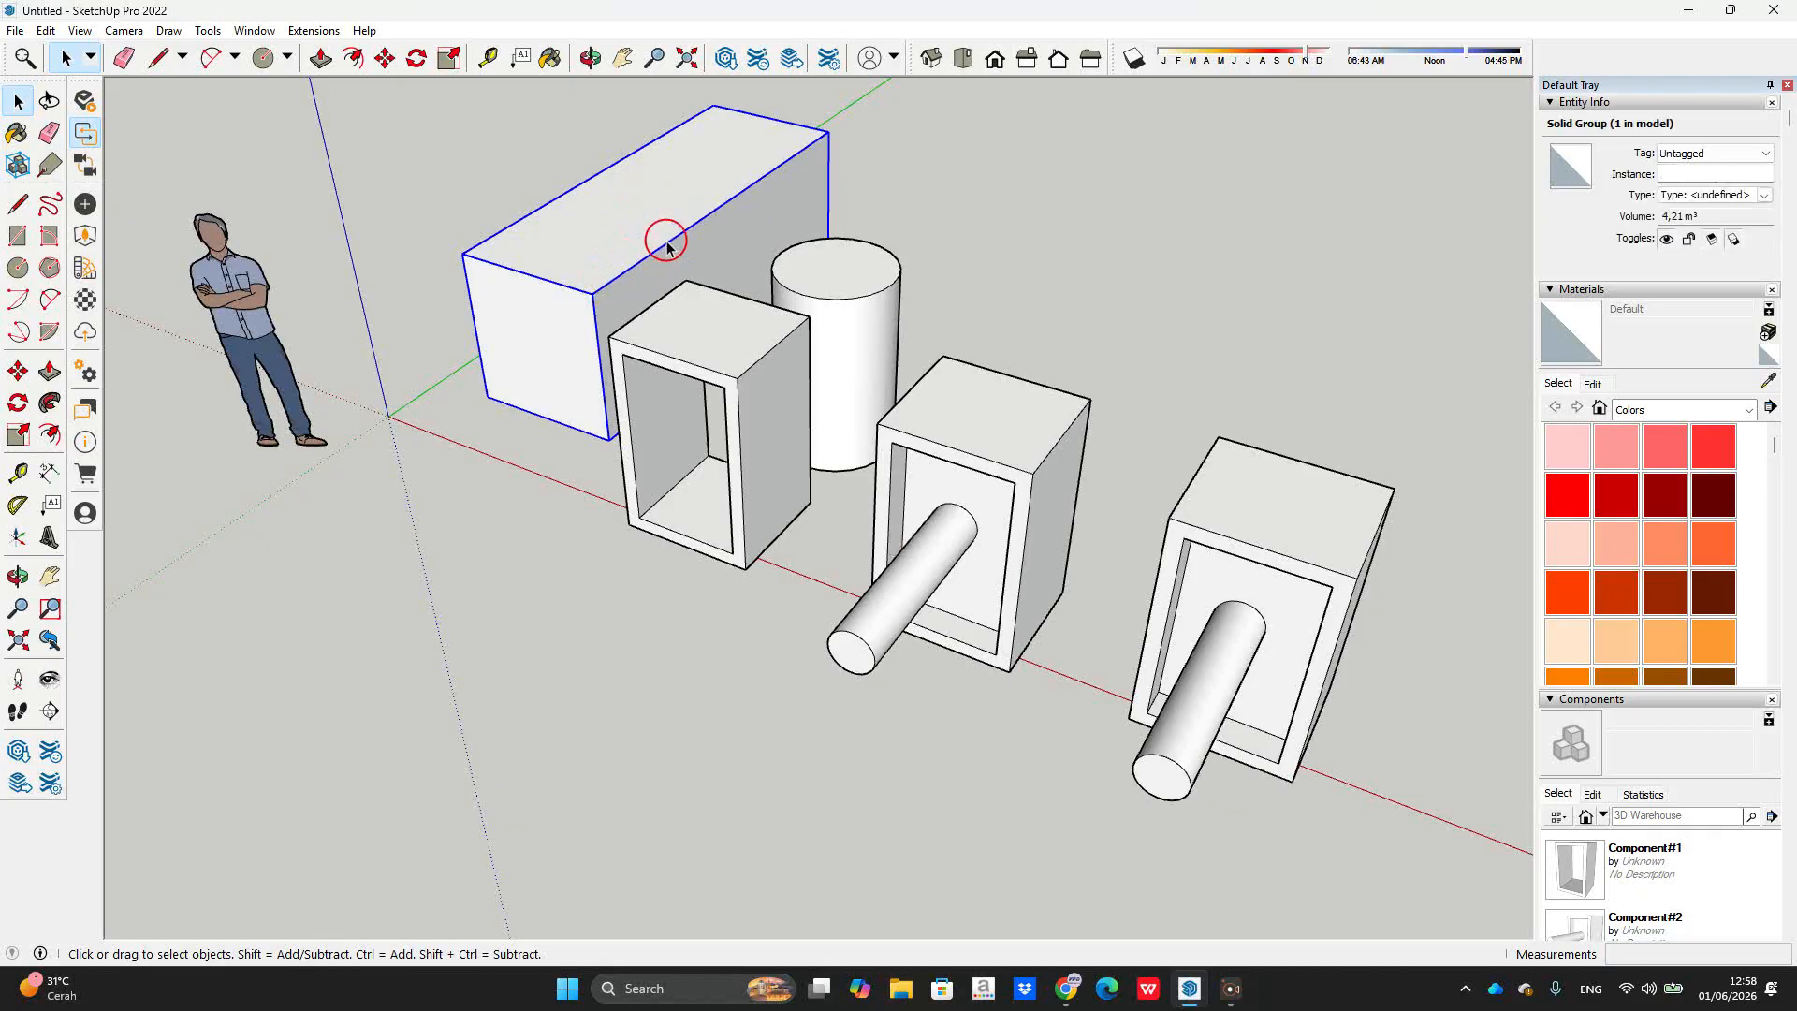
{"action": "scroll", "coordinate": [787, 272], "scroll_direction": "up", "scroll_amount": 2}
{"action": "scroll", "coordinate": [805, 332], "scroll_direction": "down", "scroll_amount": 1}
{"action": "scroll", "coordinate": [1049, 341], "scroll_direction": "up", "scroll_amount": 3}
{"action": "middle_click_drag", "start_coordinate": [1043, 341], "coordinate": [961, 349]}
{"action": "scroll", "coordinate": [962, 349], "scroll_direction": "down", "scroll_amount": 3}
{"action": "scroll", "coordinate": [1055, 385], "scroll_direction": "up", "scroll_amount": 3}
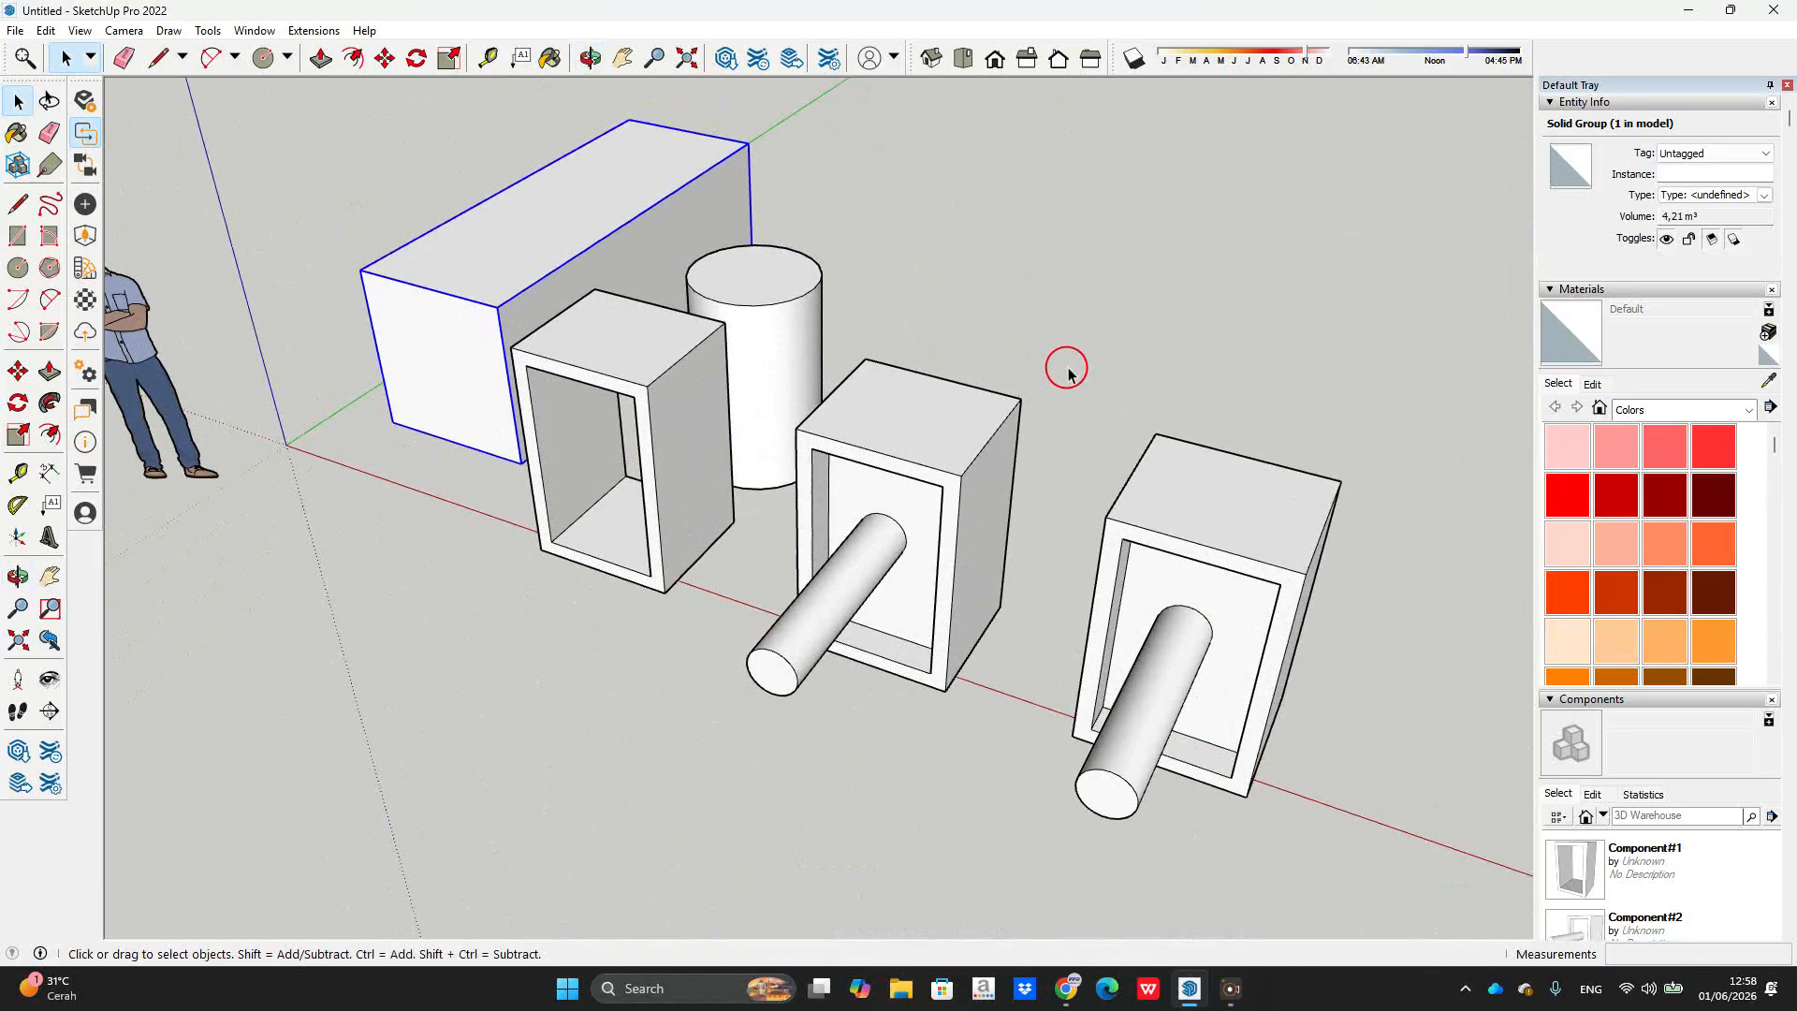
{"action": "left_click", "coordinate": [1068, 373]}
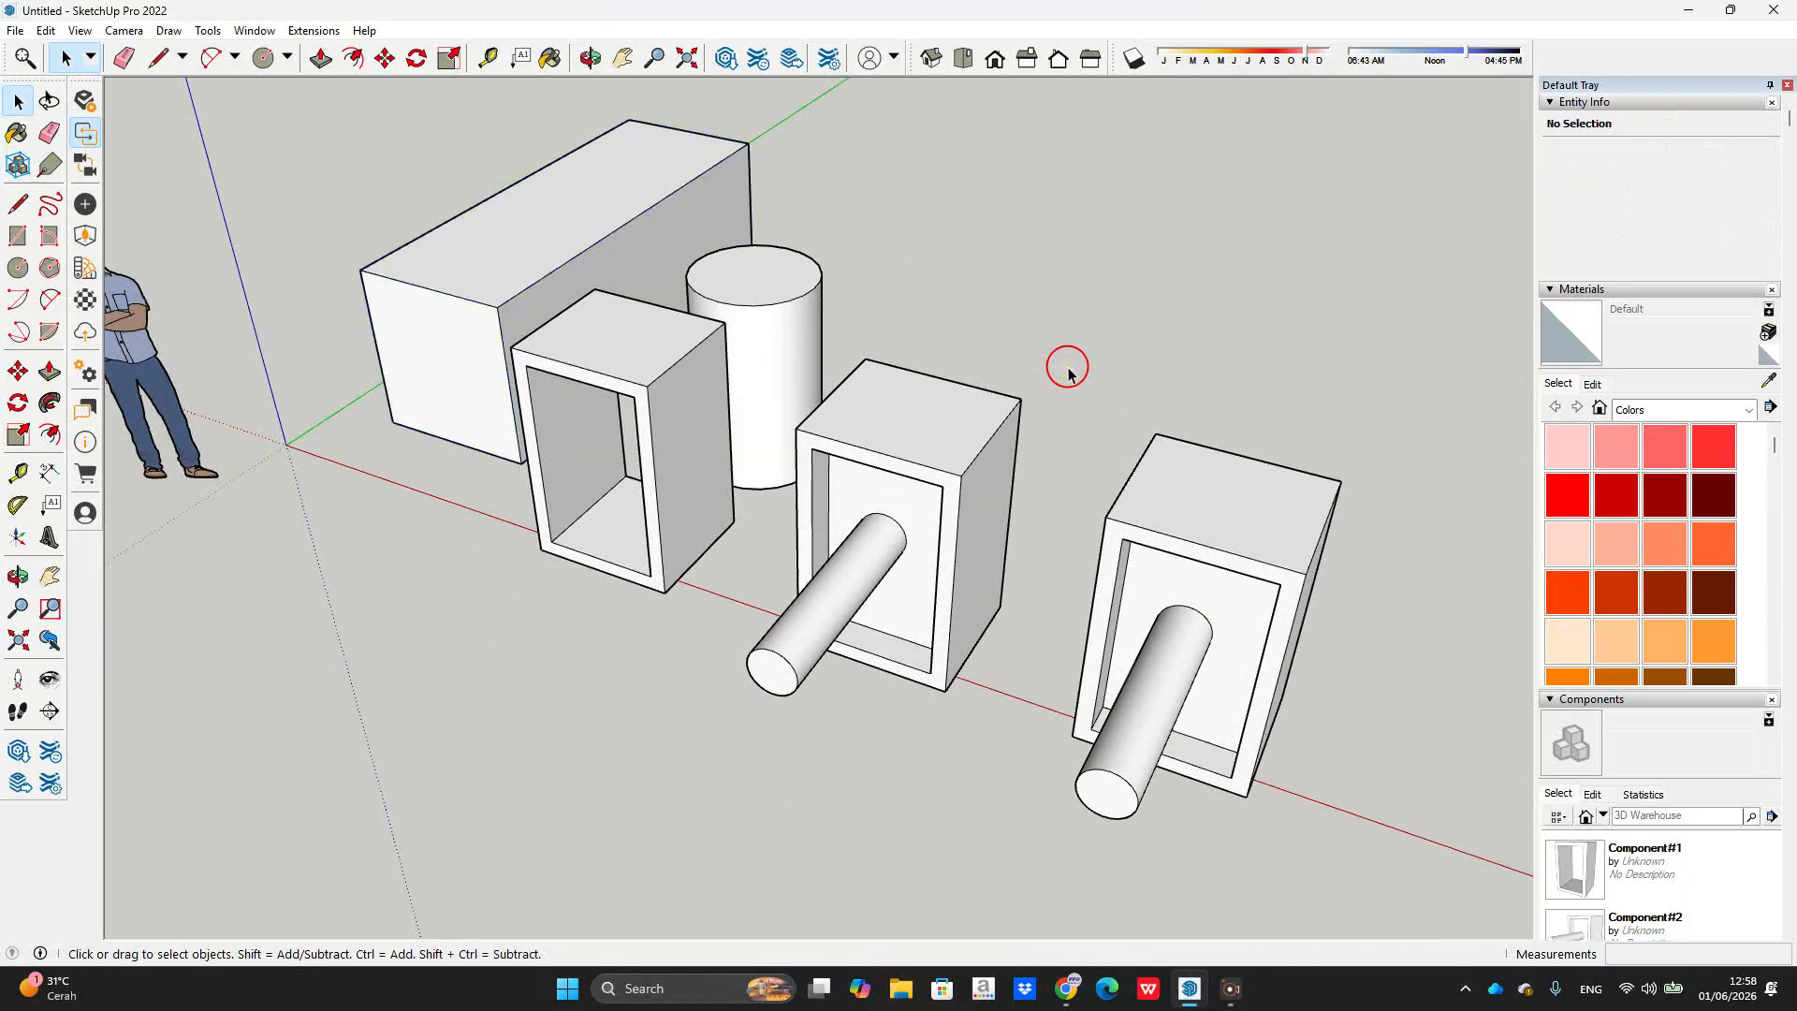
Step: Lock the middle Component#2 box with its cylinder from its context menu
{"action": "scroll", "coordinate": [1064, 372], "scroll_direction": "down", "scroll_amount": 5}
{"action": "middle_click_drag", "start_coordinate": [914, 526], "coordinate": [935, 413]}
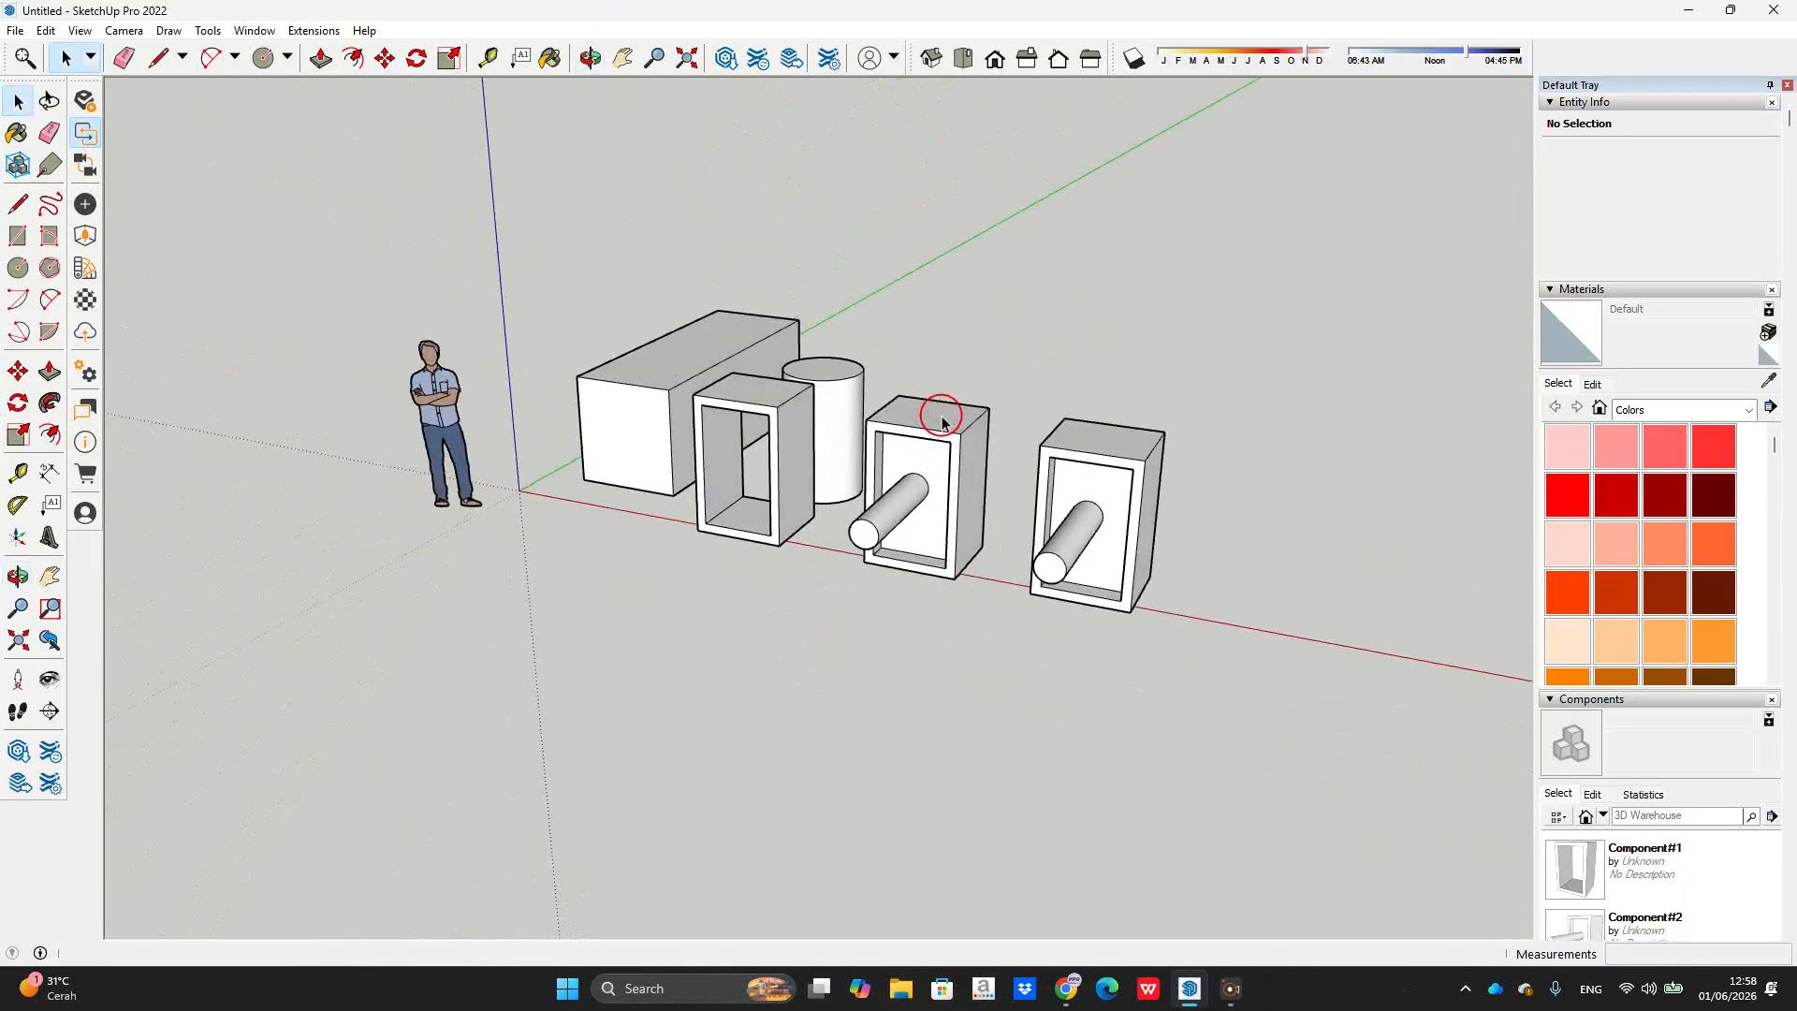
{"action": "scroll", "coordinate": [936, 409], "scroll_direction": "up", "scroll_amount": 5}
{"action": "scroll", "coordinate": [917, 377], "scroll_direction": "down", "scroll_amount": 3}
{"action": "middle_click_drag", "start_coordinate": [890, 321], "coordinate": [762, 453]}
{"action": "scroll", "coordinate": [918, 566], "scroll_direction": "up", "scroll_amount": 5}
{"action": "scroll", "coordinate": [762, 453], "scroll_direction": "down", "scroll_amount": 4}
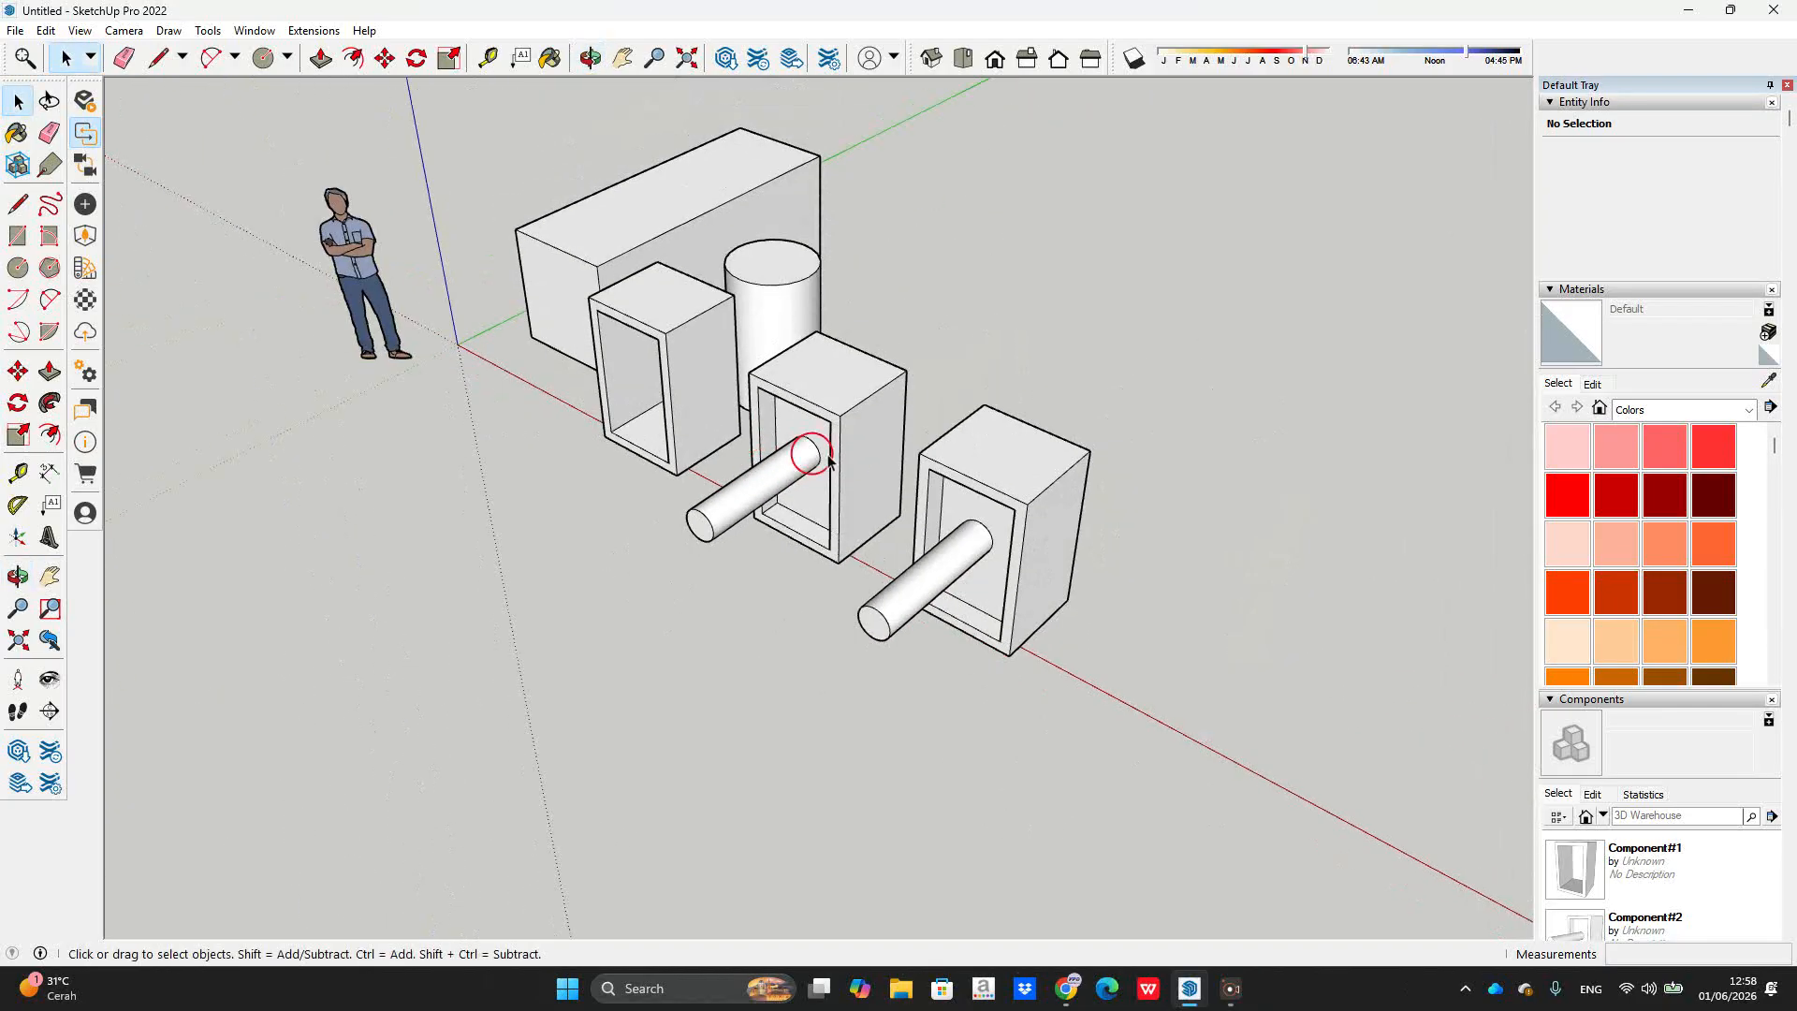
{"action": "scroll", "coordinate": [847, 453], "scroll_direction": "up", "scroll_amount": 3}
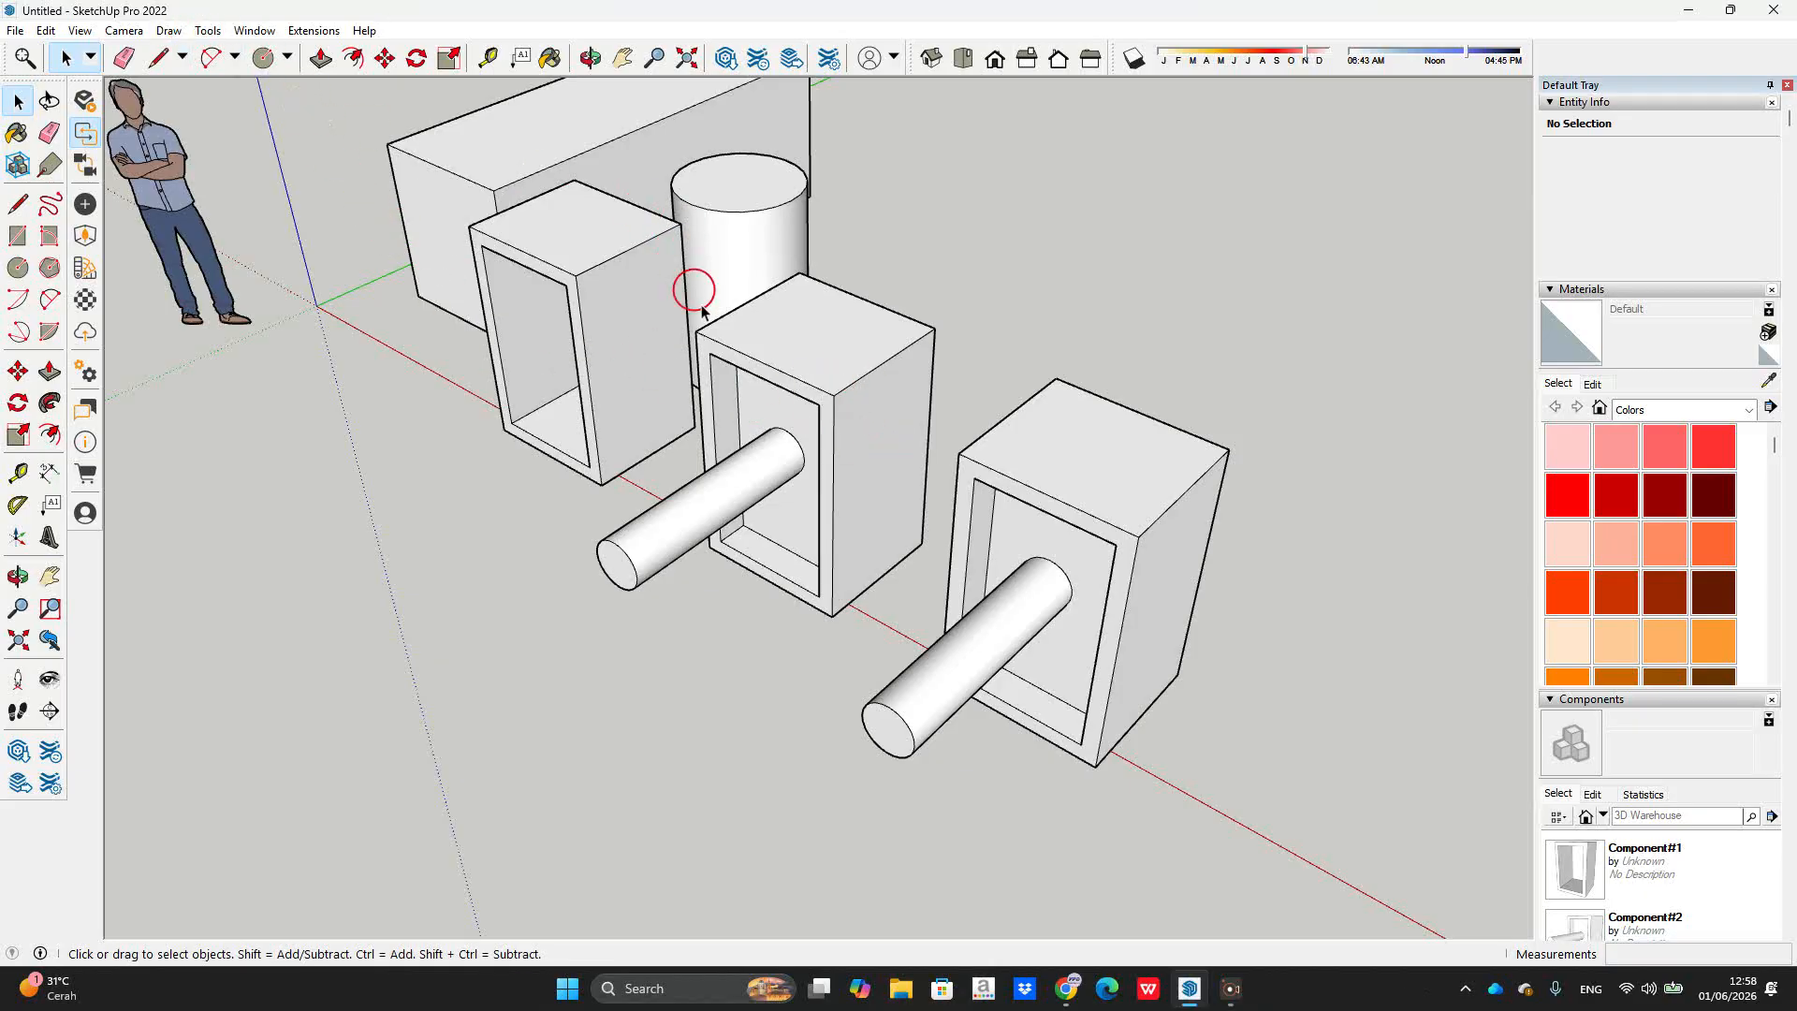
{"action": "left_click", "coordinate": [735, 377]}
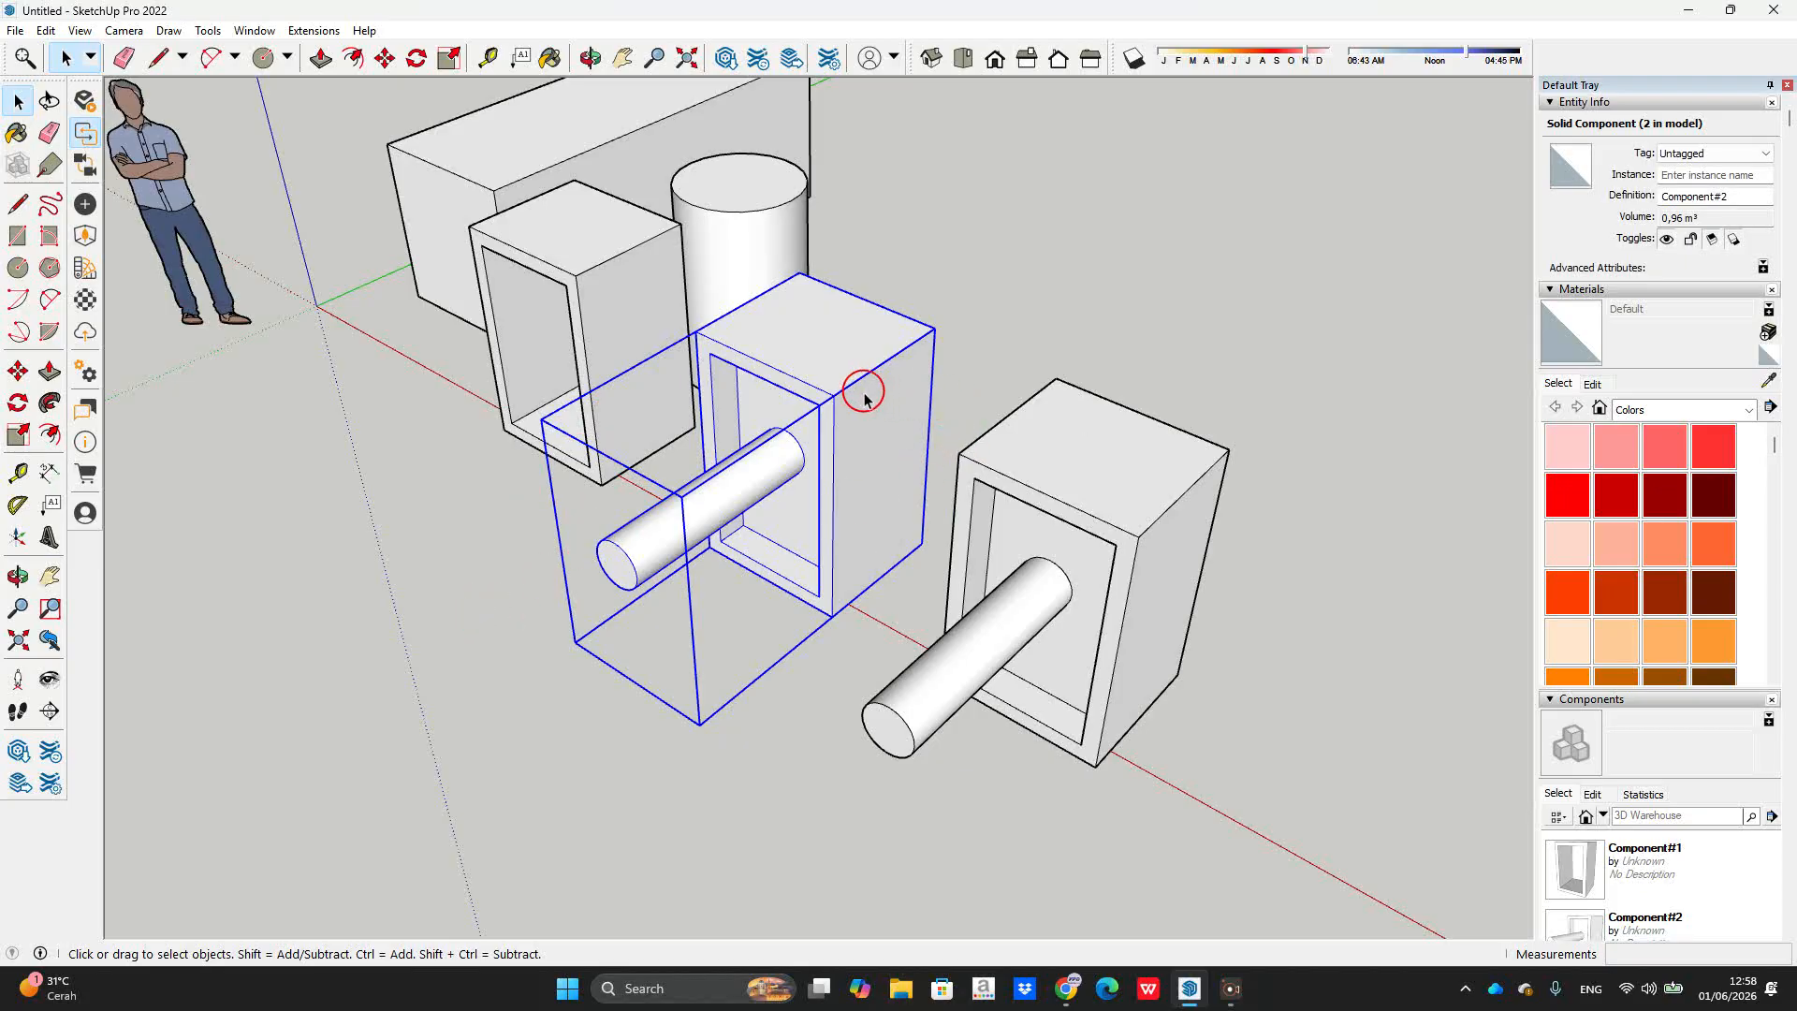
{"action": "right_click", "coordinate": [824, 434]}
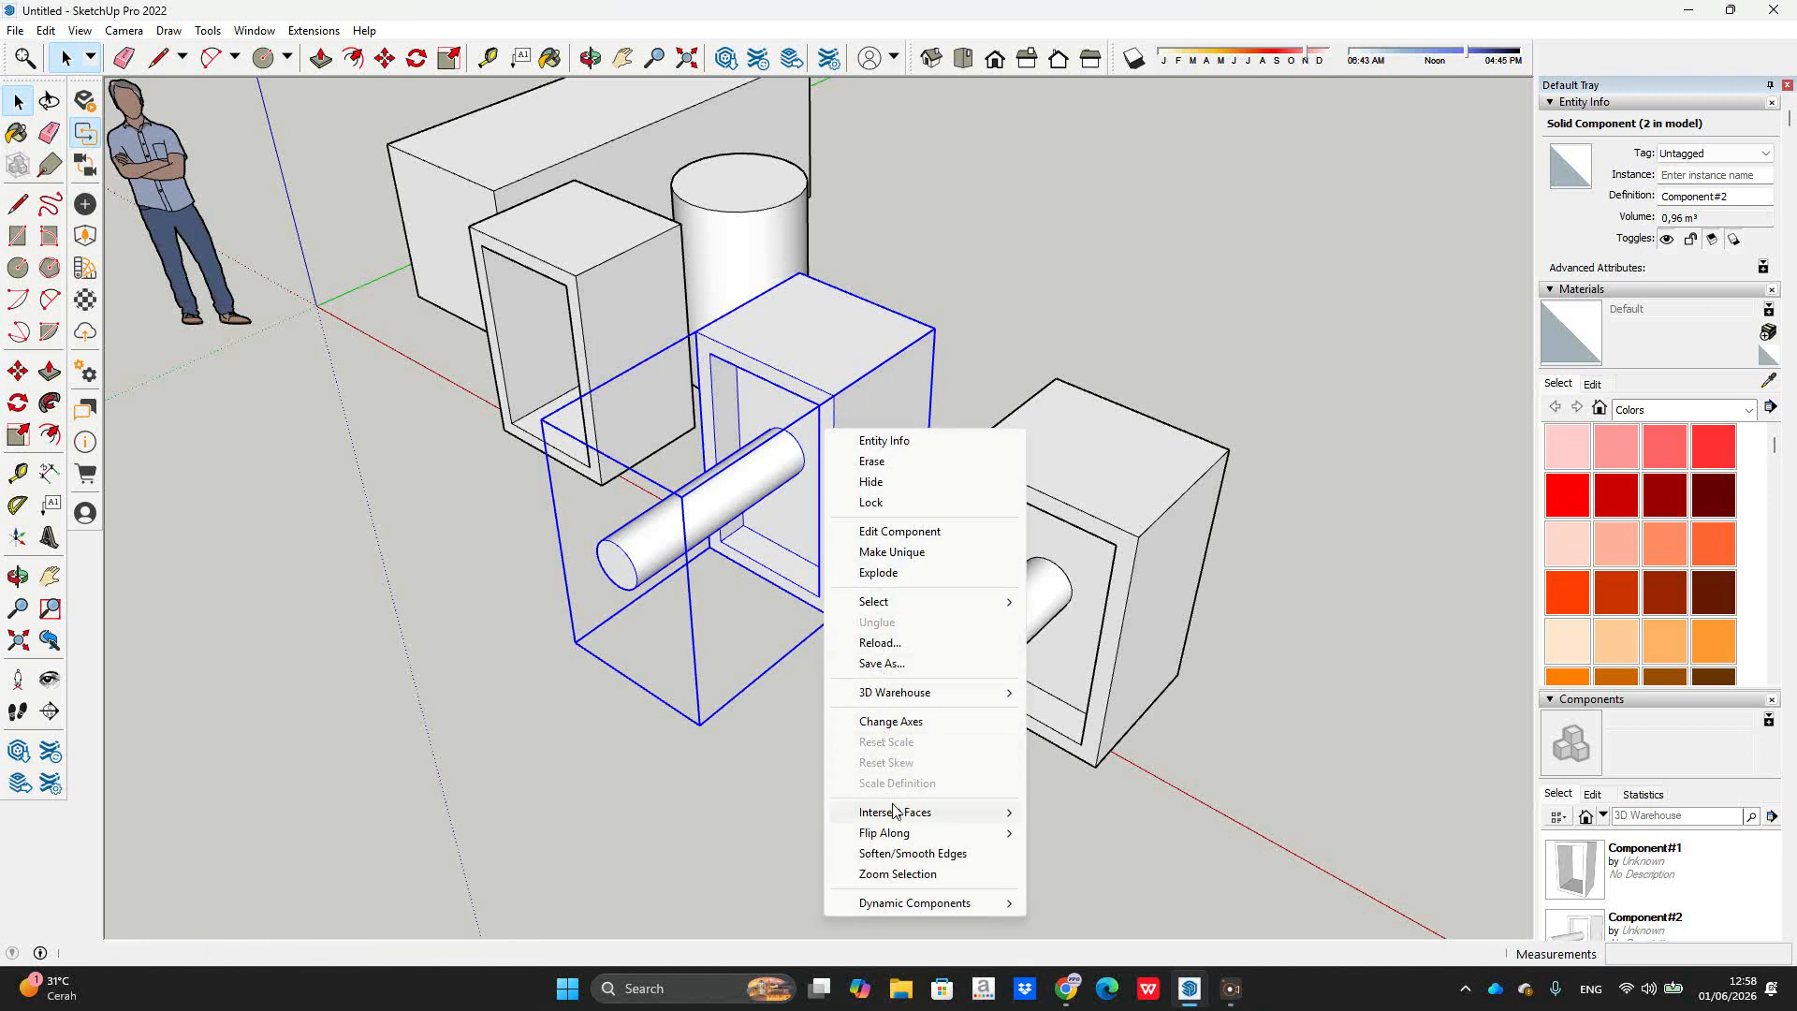
{"action": "left_click", "coordinate": [915, 501]}
{"action": "scroll", "coordinate": [983, 341], "scroll_direction": "down", "scroll_amount": 3}
{"action": "middle_click_drag", "start_coordinate": [1023, 349], "coordinate": [991, 293]}
{"action": "left_click", "coordinate": [1011, 550]}
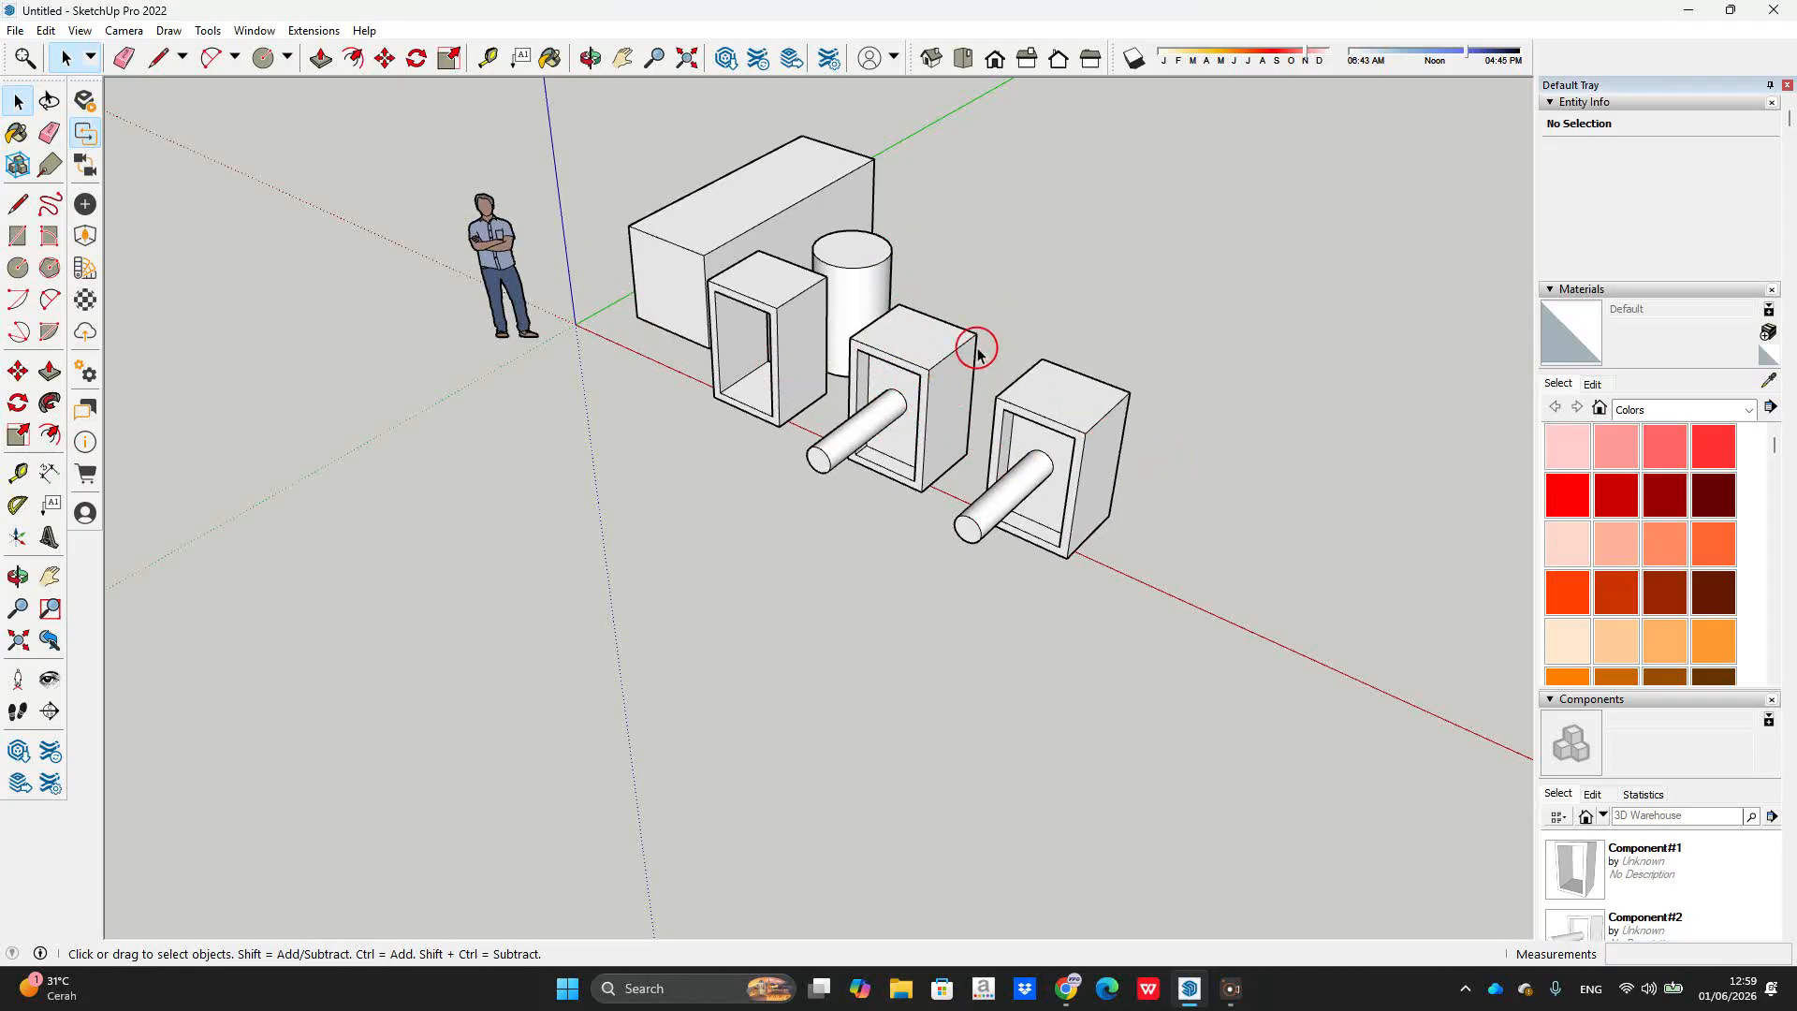
Step: Unlock the middle Component#2 box from its context menu, then open Preferences
{"action": "left_click", "coordinate": [907, 363]}
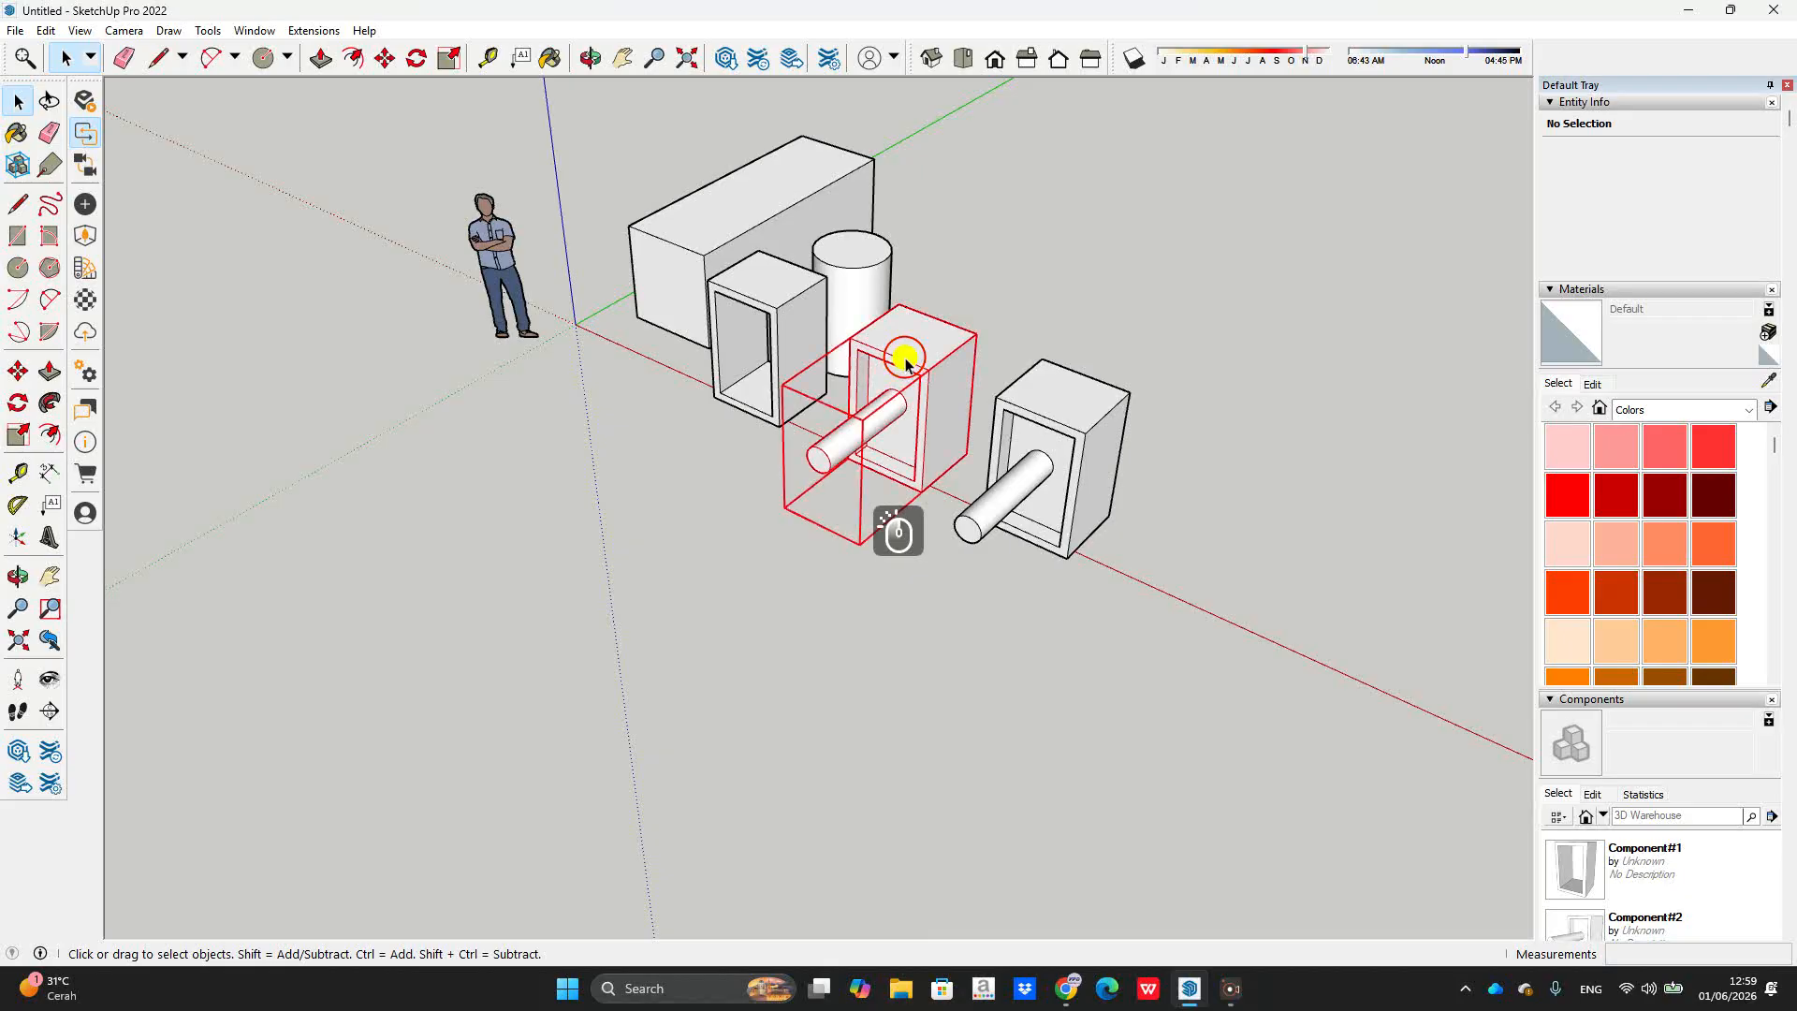
{"action": "left_click", "coordinate": [1070, 285]}
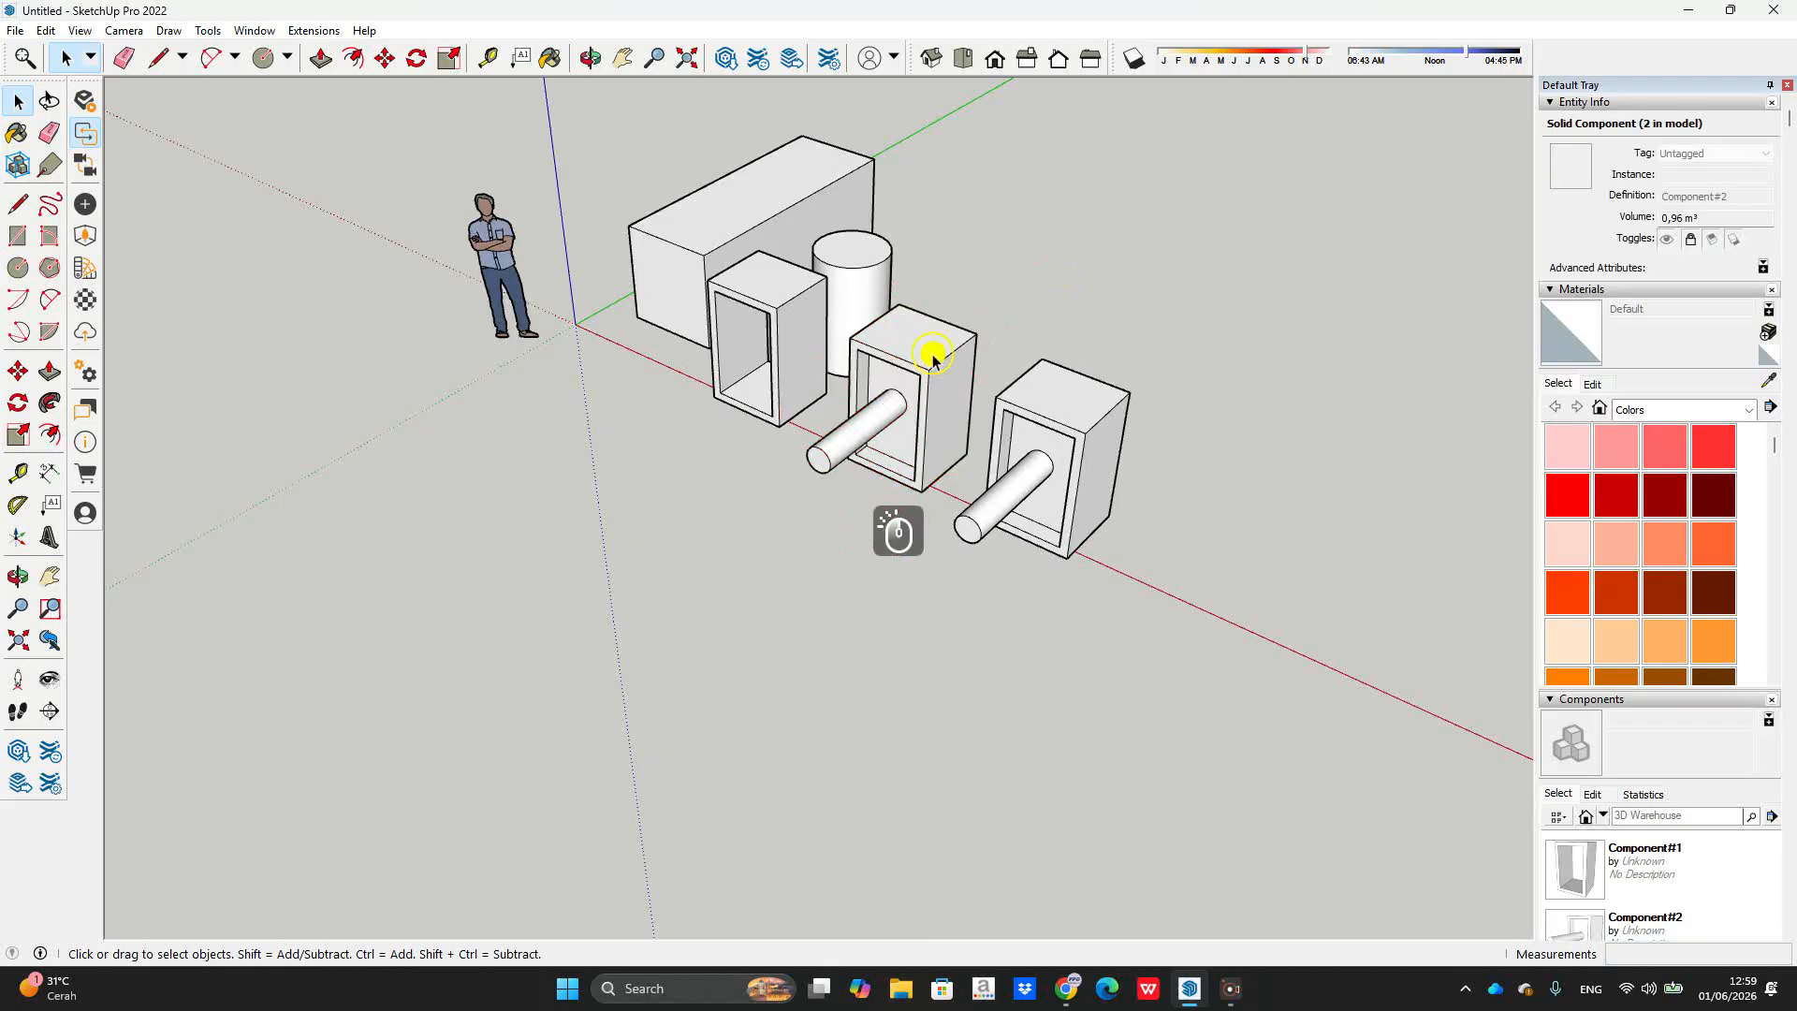
{"action": "right_click", "coordinate": [934, 349]}
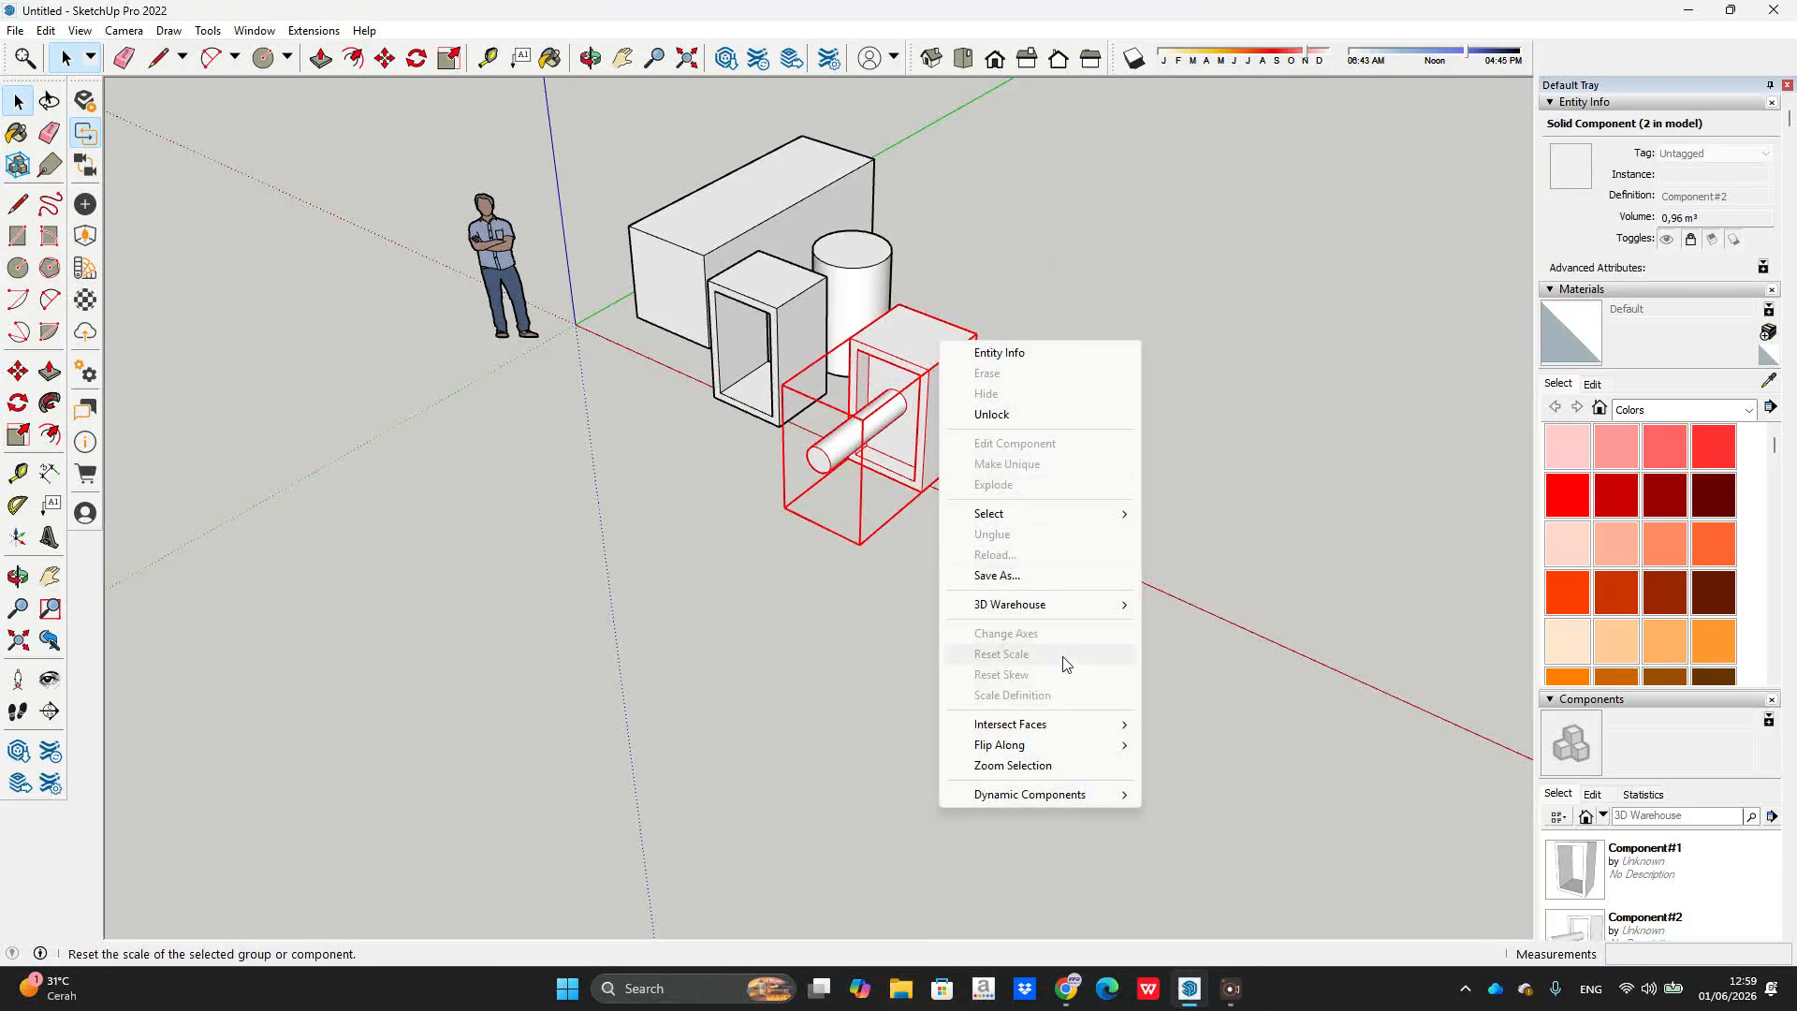
{"action": "left_click", "coordinate": [994, 414]}
{"action": "scroll", "coordinate": [1016, 365], "scroll_direction": "up", "scroll_amount": 1}
{"action": "scroll", "coordinate": [1016, 365], "scroll_direction": "up", "scroll_amount": 1}
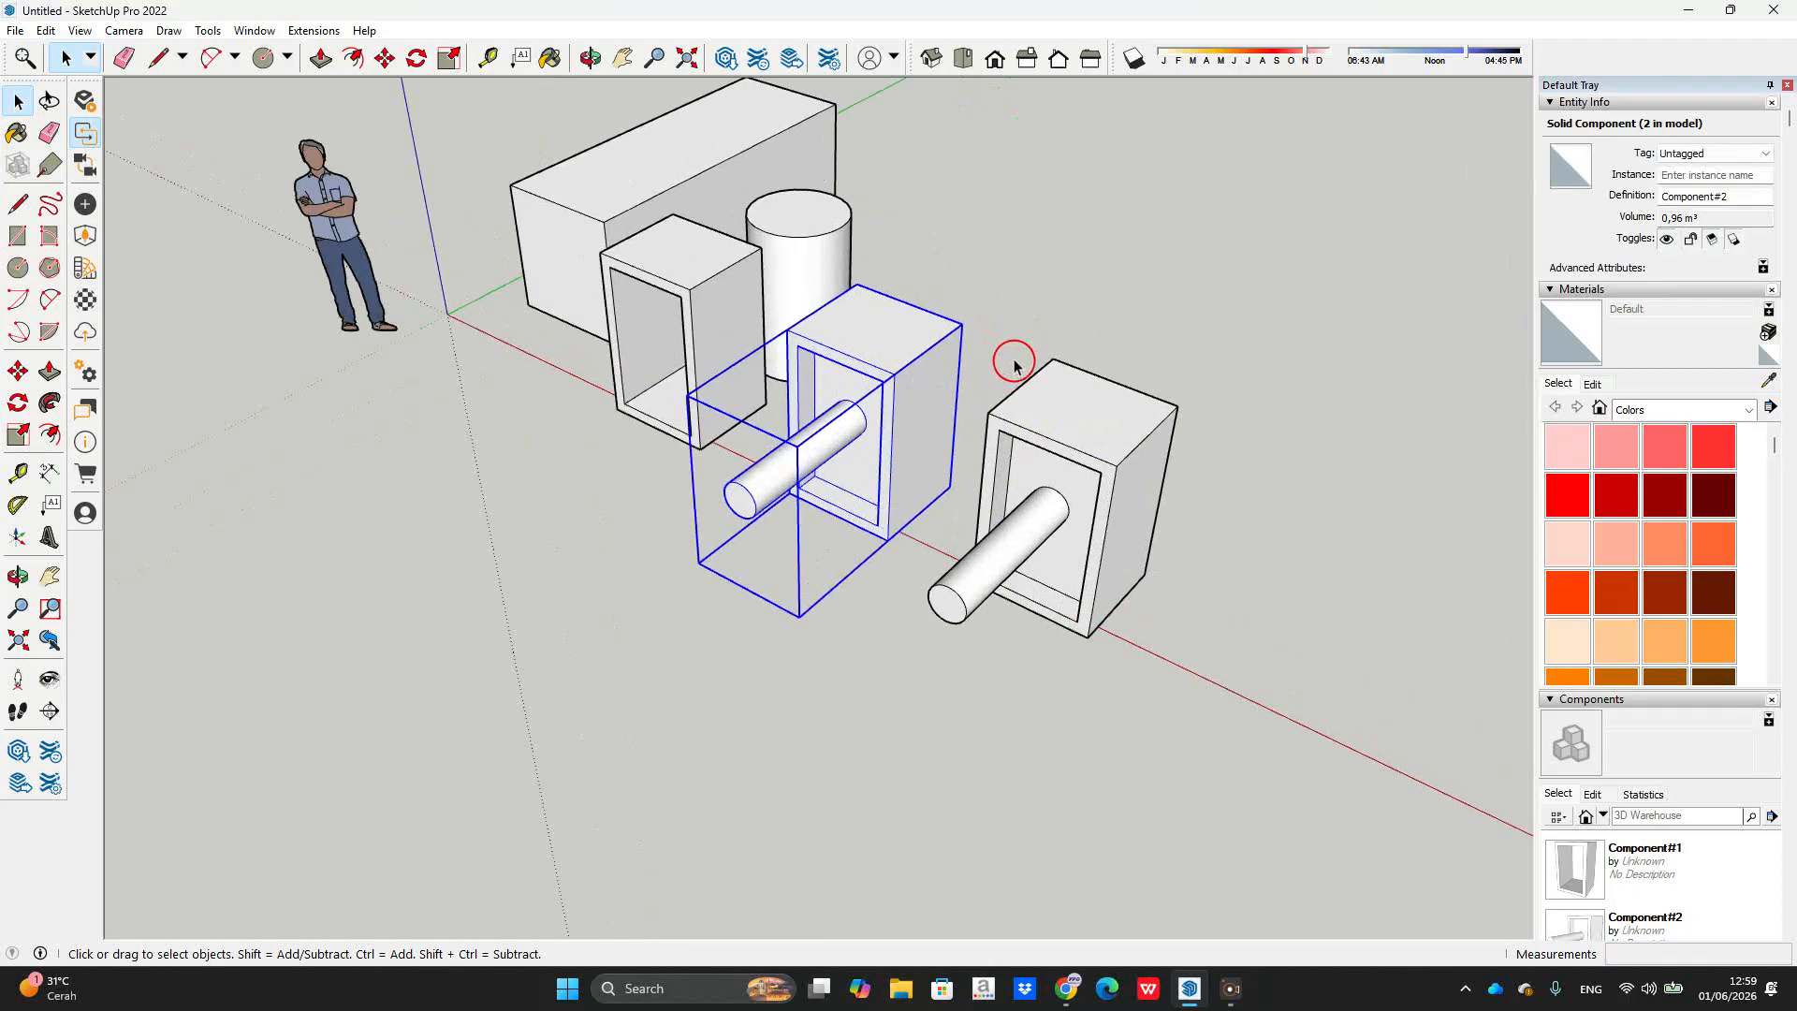
{"action": "left_click", "coordinate": [239, 32]}
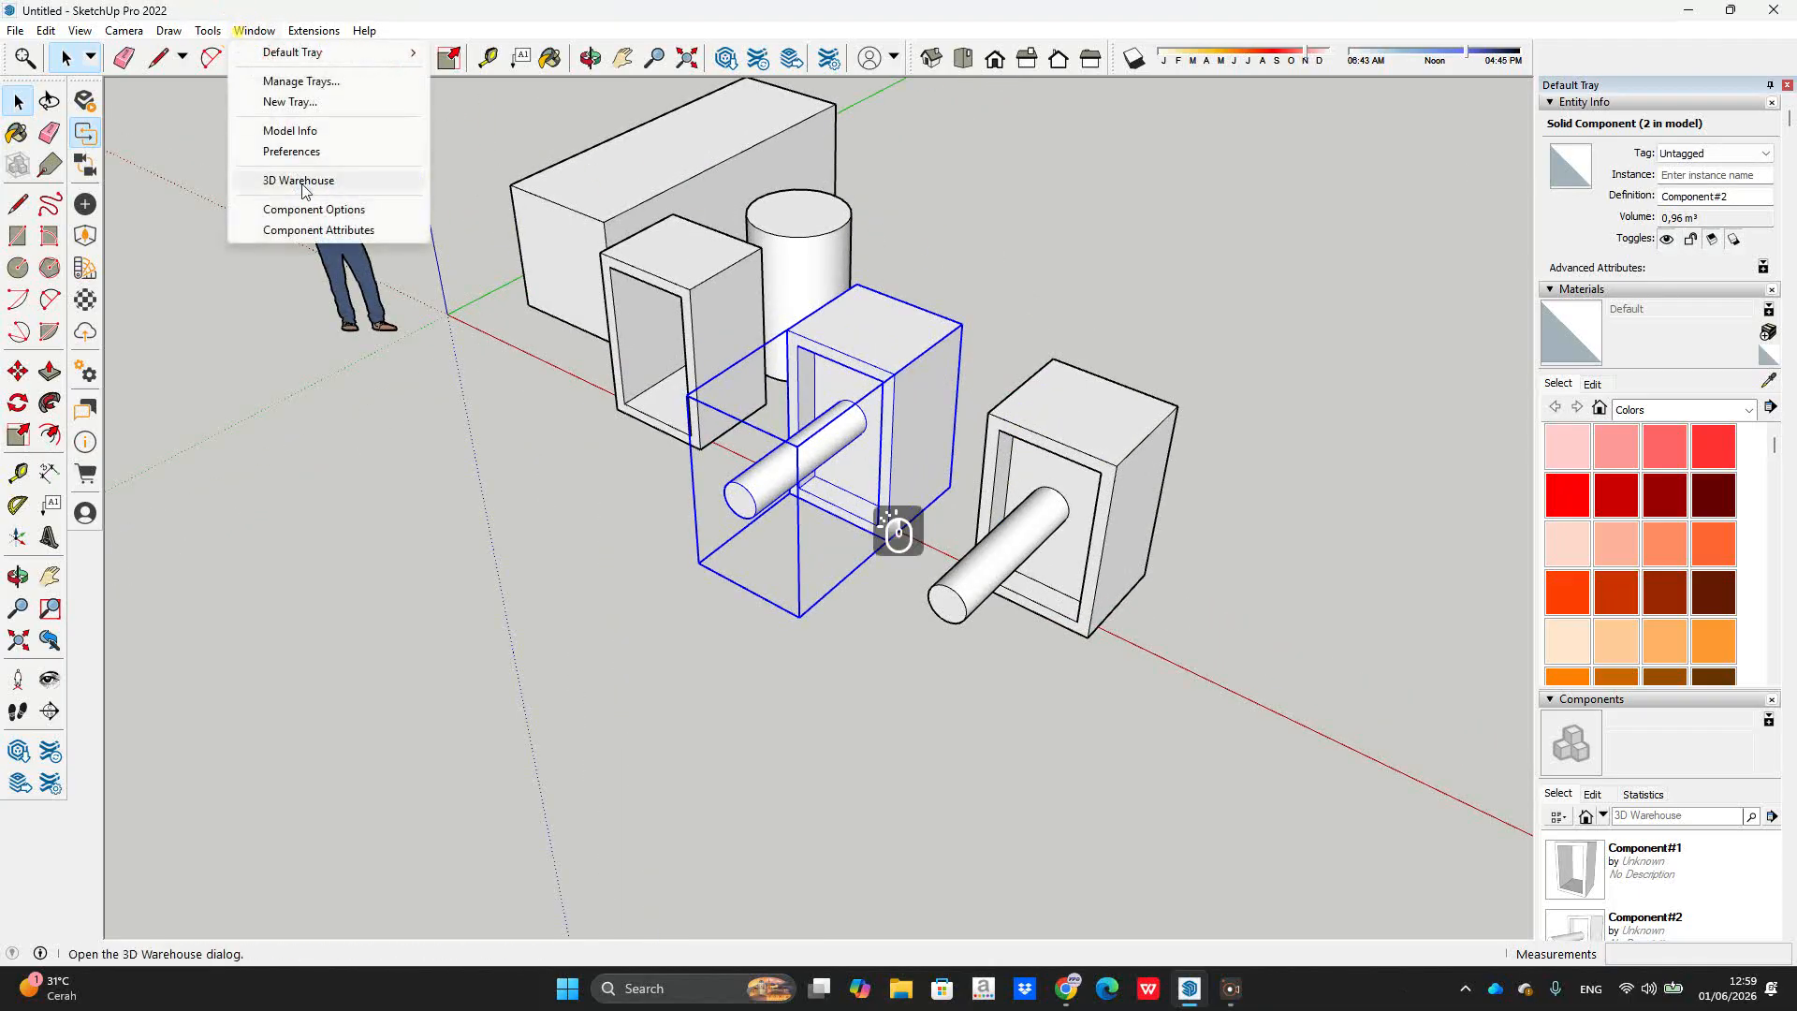
{"action": "left_click", "coordinate": [309, 150]}
Step: Filter the shortcuts for 'lock' and give Edit/Lock the shortcut J
{"action": "left_click", "coordinate": [1078, 307]}
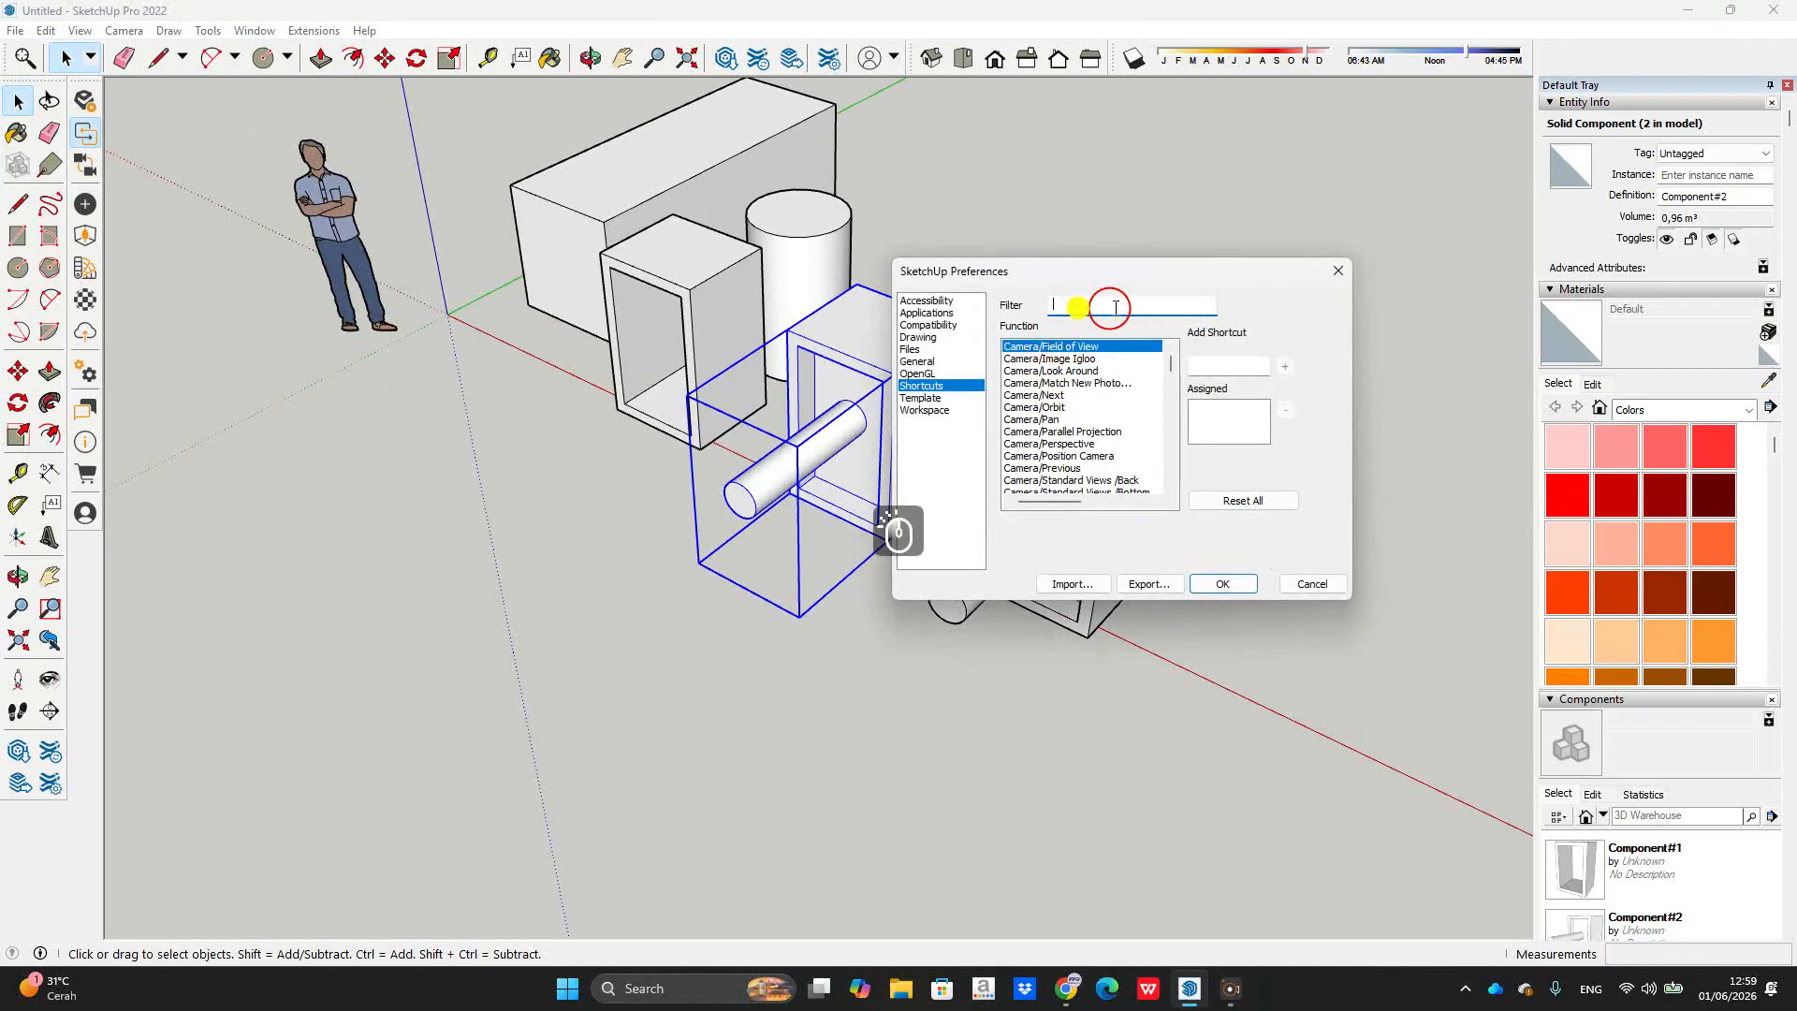
{"action": "type", "text": "lock"}
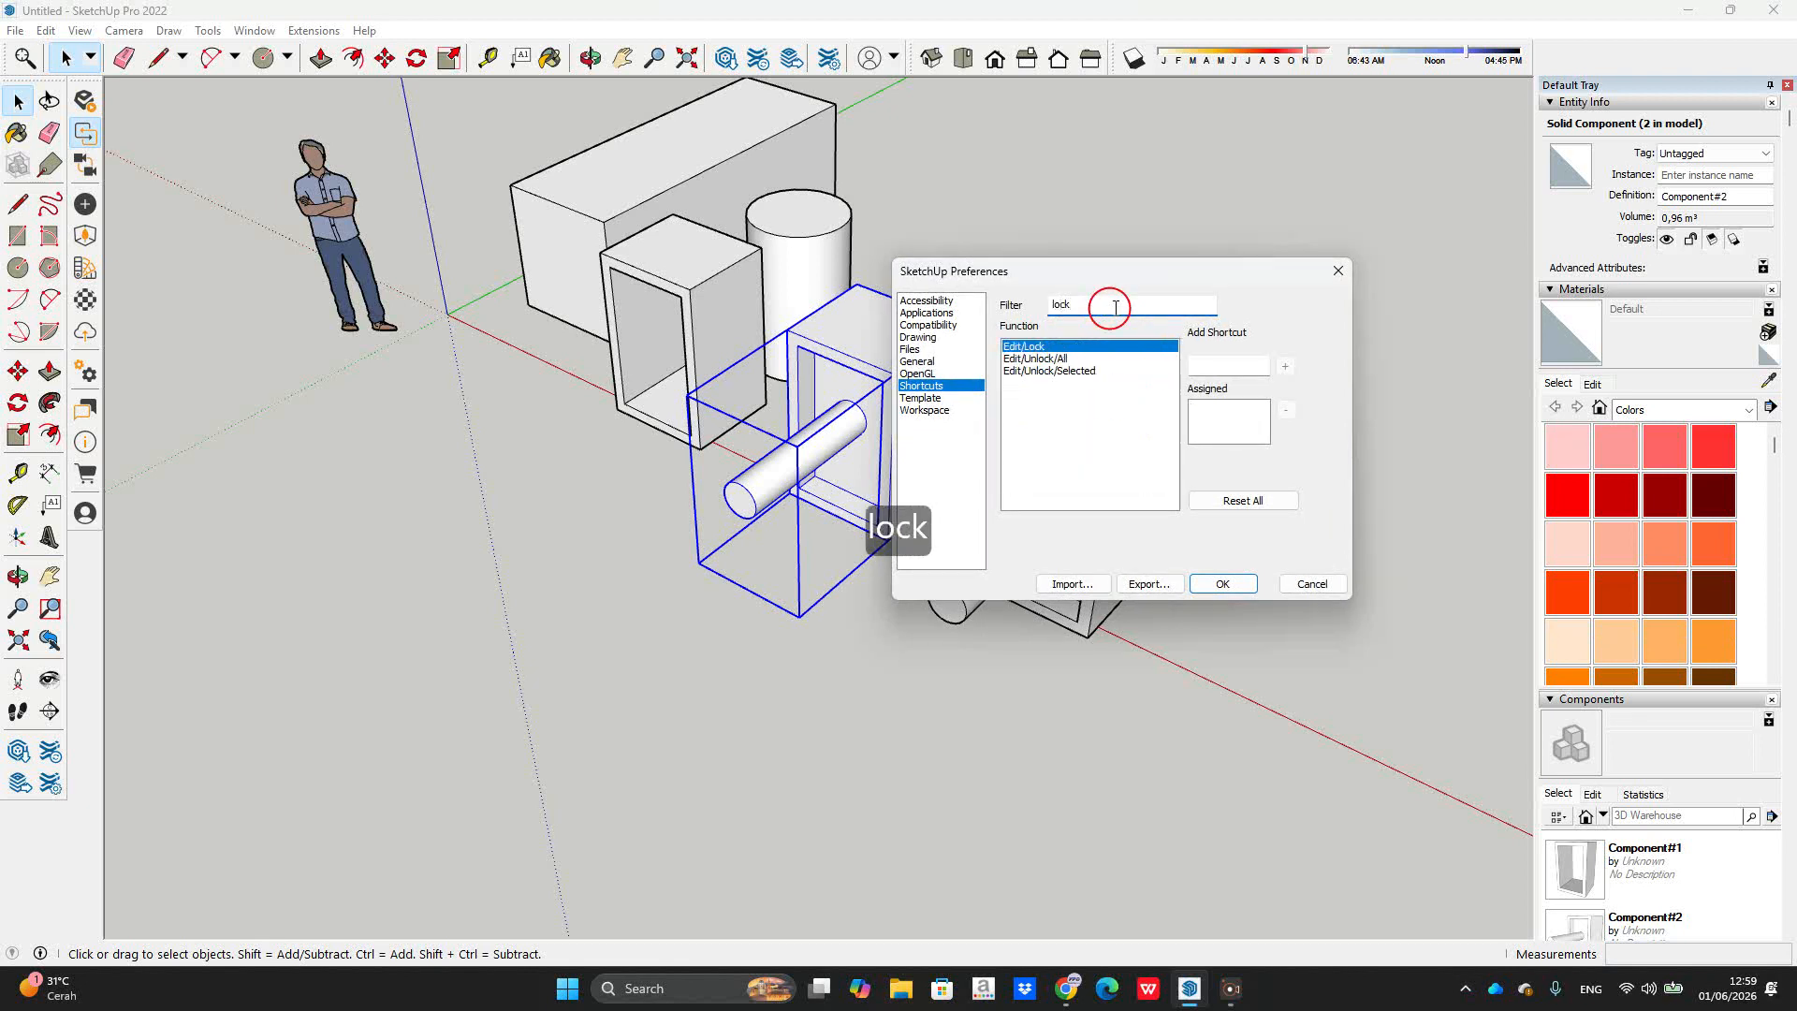
{"action": "left_click", "coordinate": [1217, 367]}
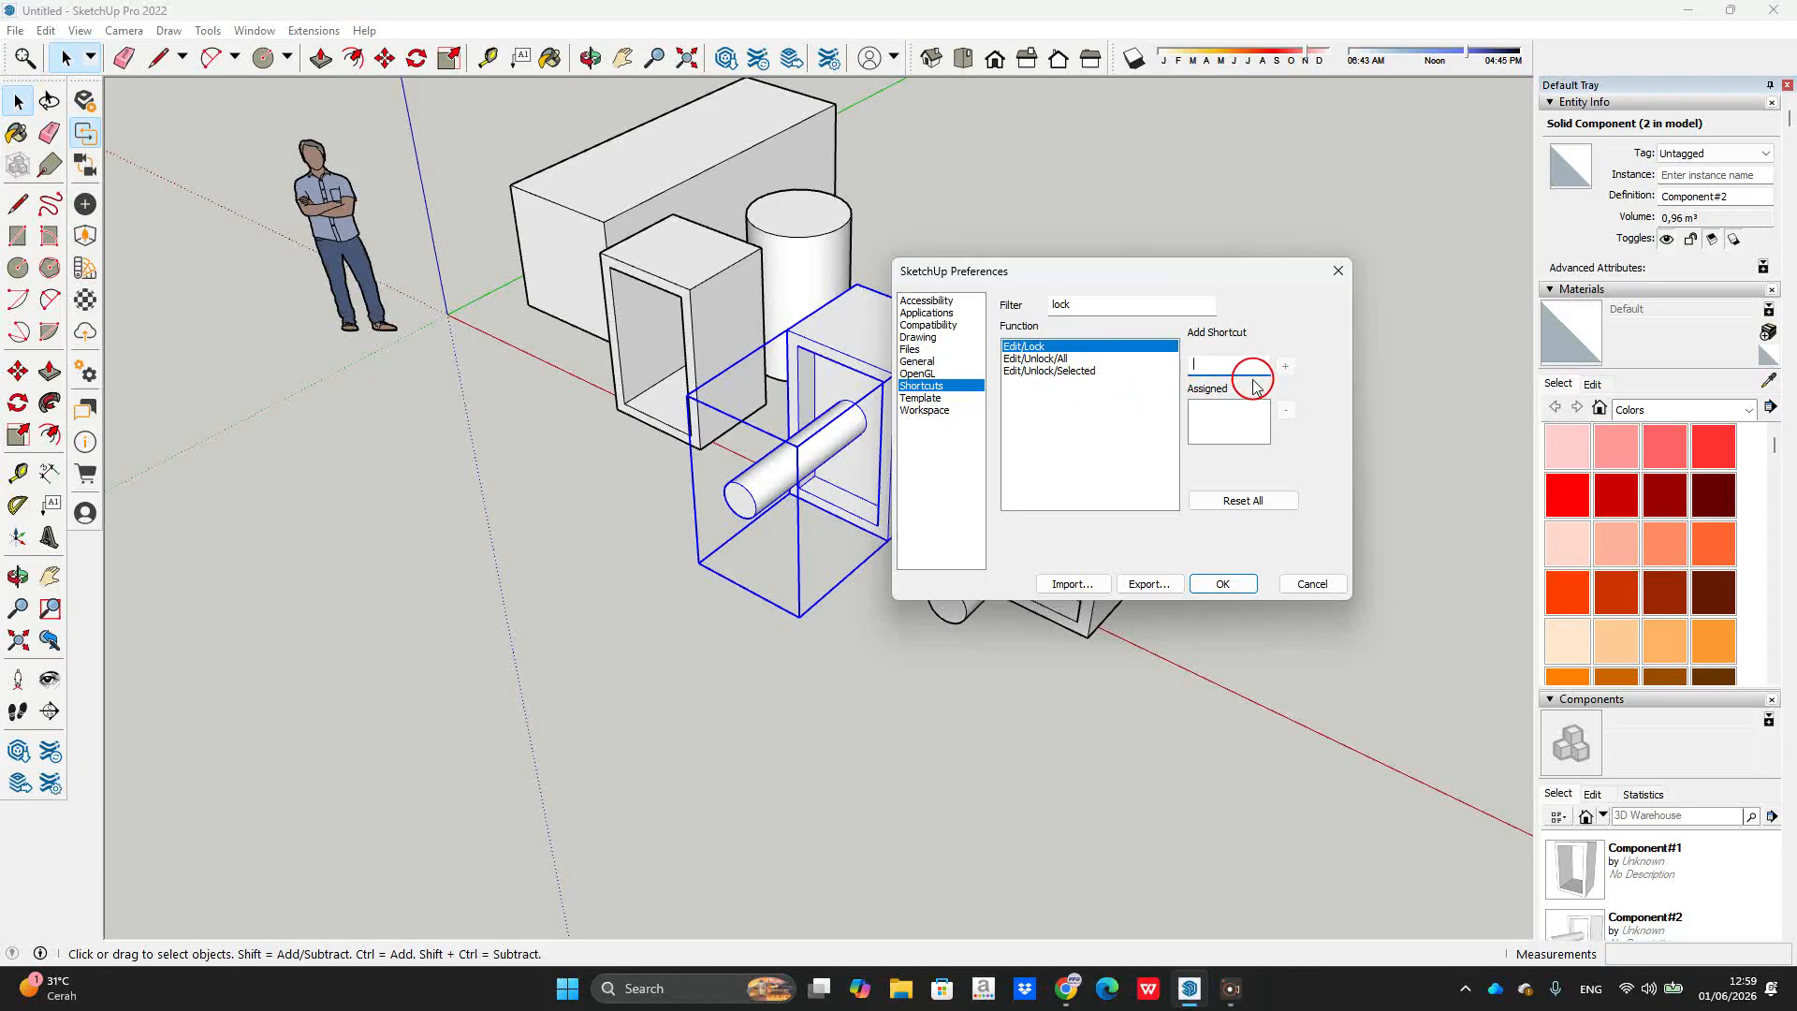
{"action": "type", "text": "J"}
{"action": "left_click", "coordinate": [1285, 366]}
Step: Assign K to Edit/Unlock/All, taking it from Back Edges, and save the preferences
{"action": "left_click", "coordinate": [1049, 361]}
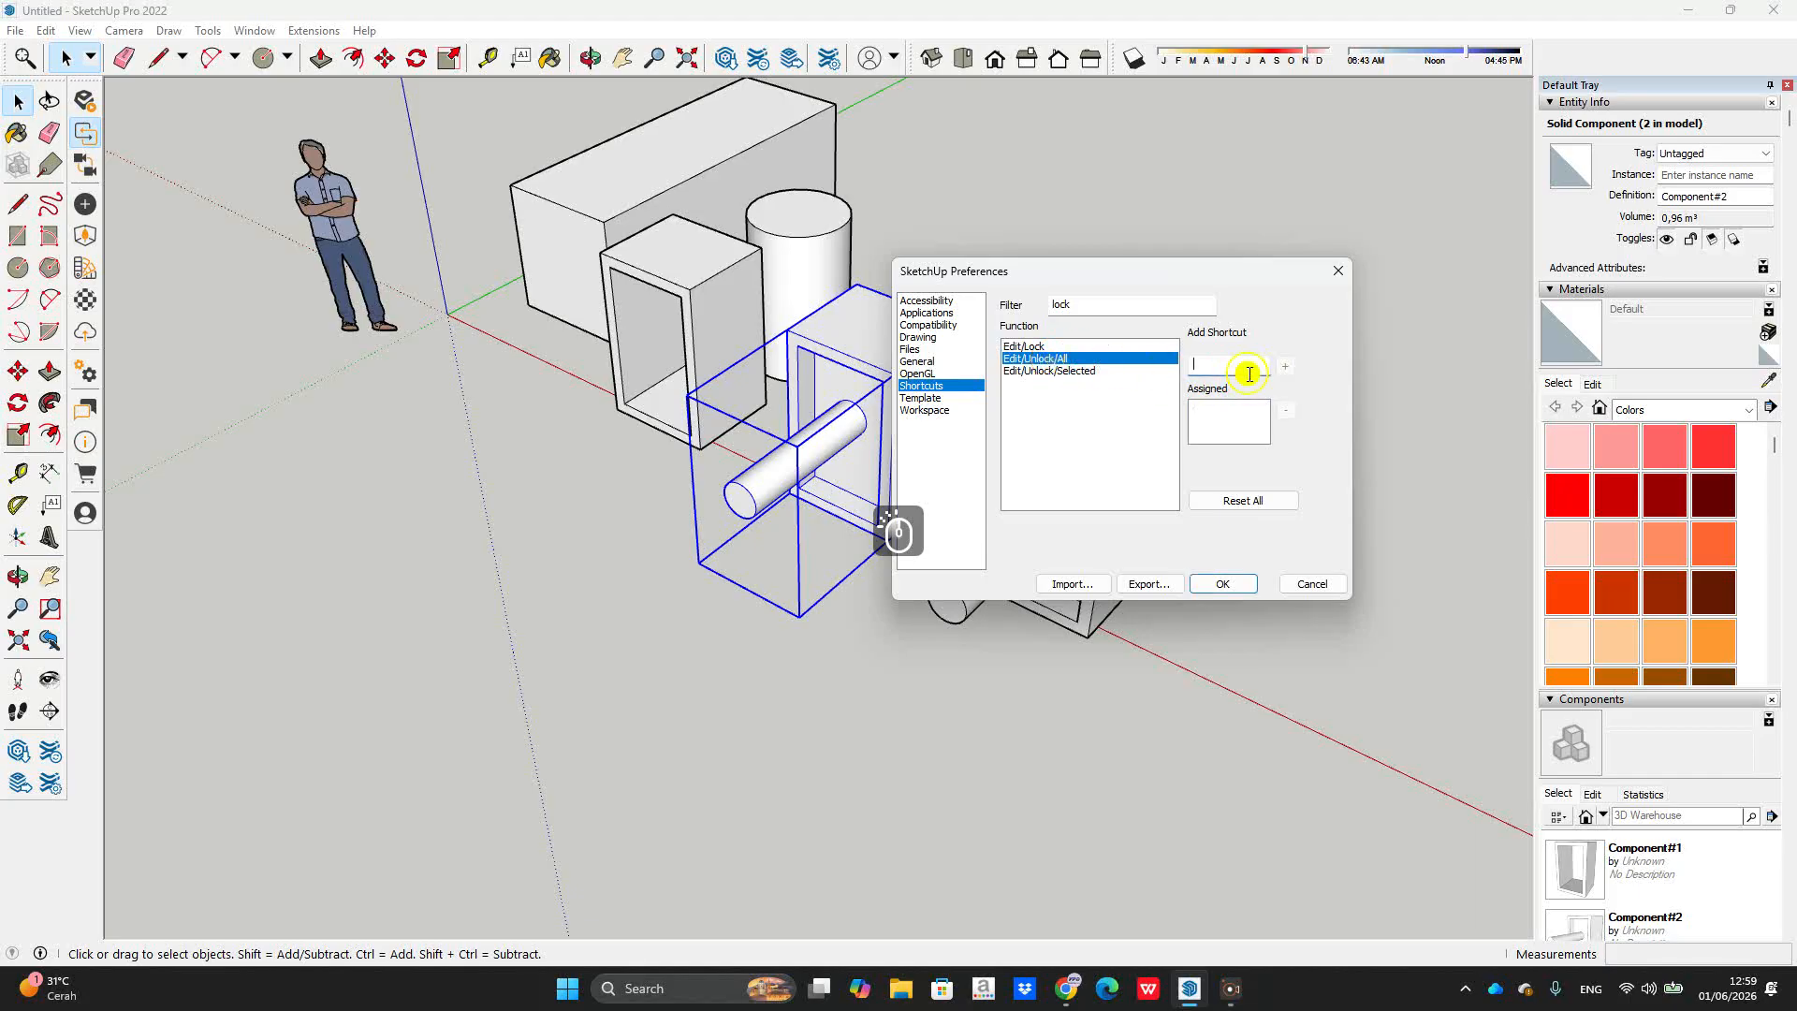
{"action": "type", "text": "K"}
{"action": "left_click", "coordinate": [1285, 366]}
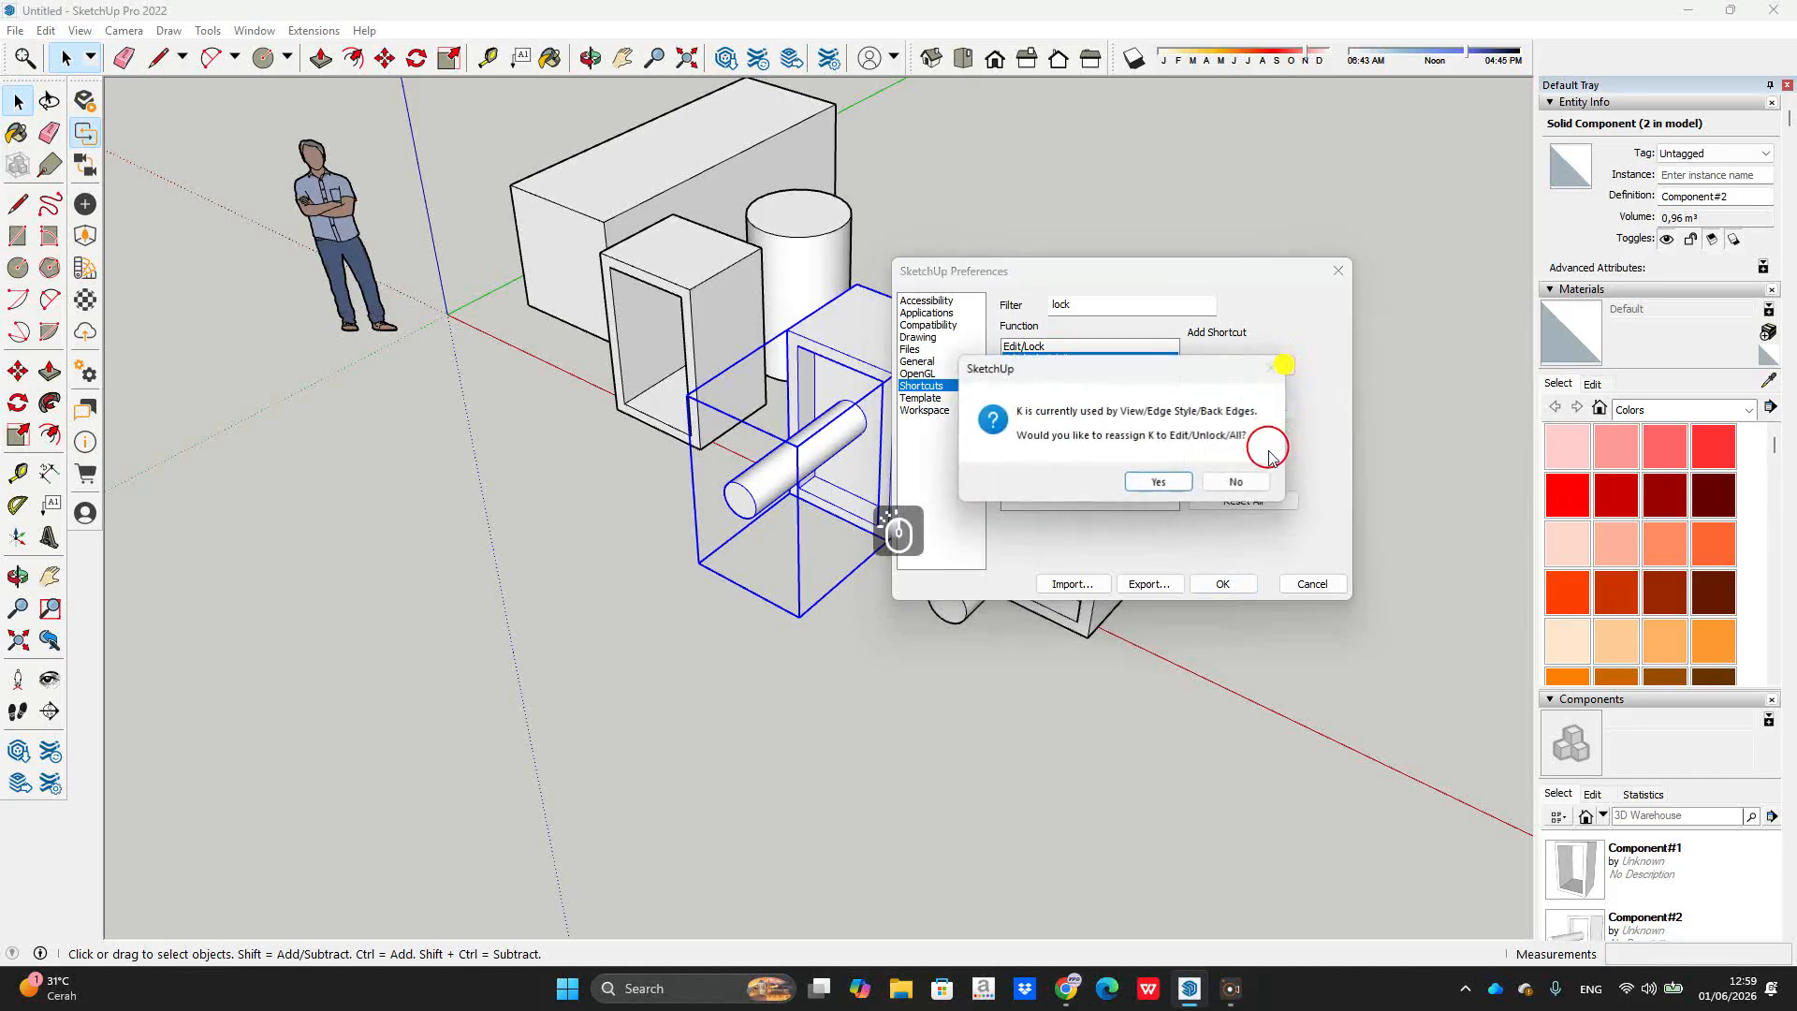
{"action": "left_click", "coordinate": [1158, 484]}
{"action": "left_click", "coordinate": [1222, 583]}
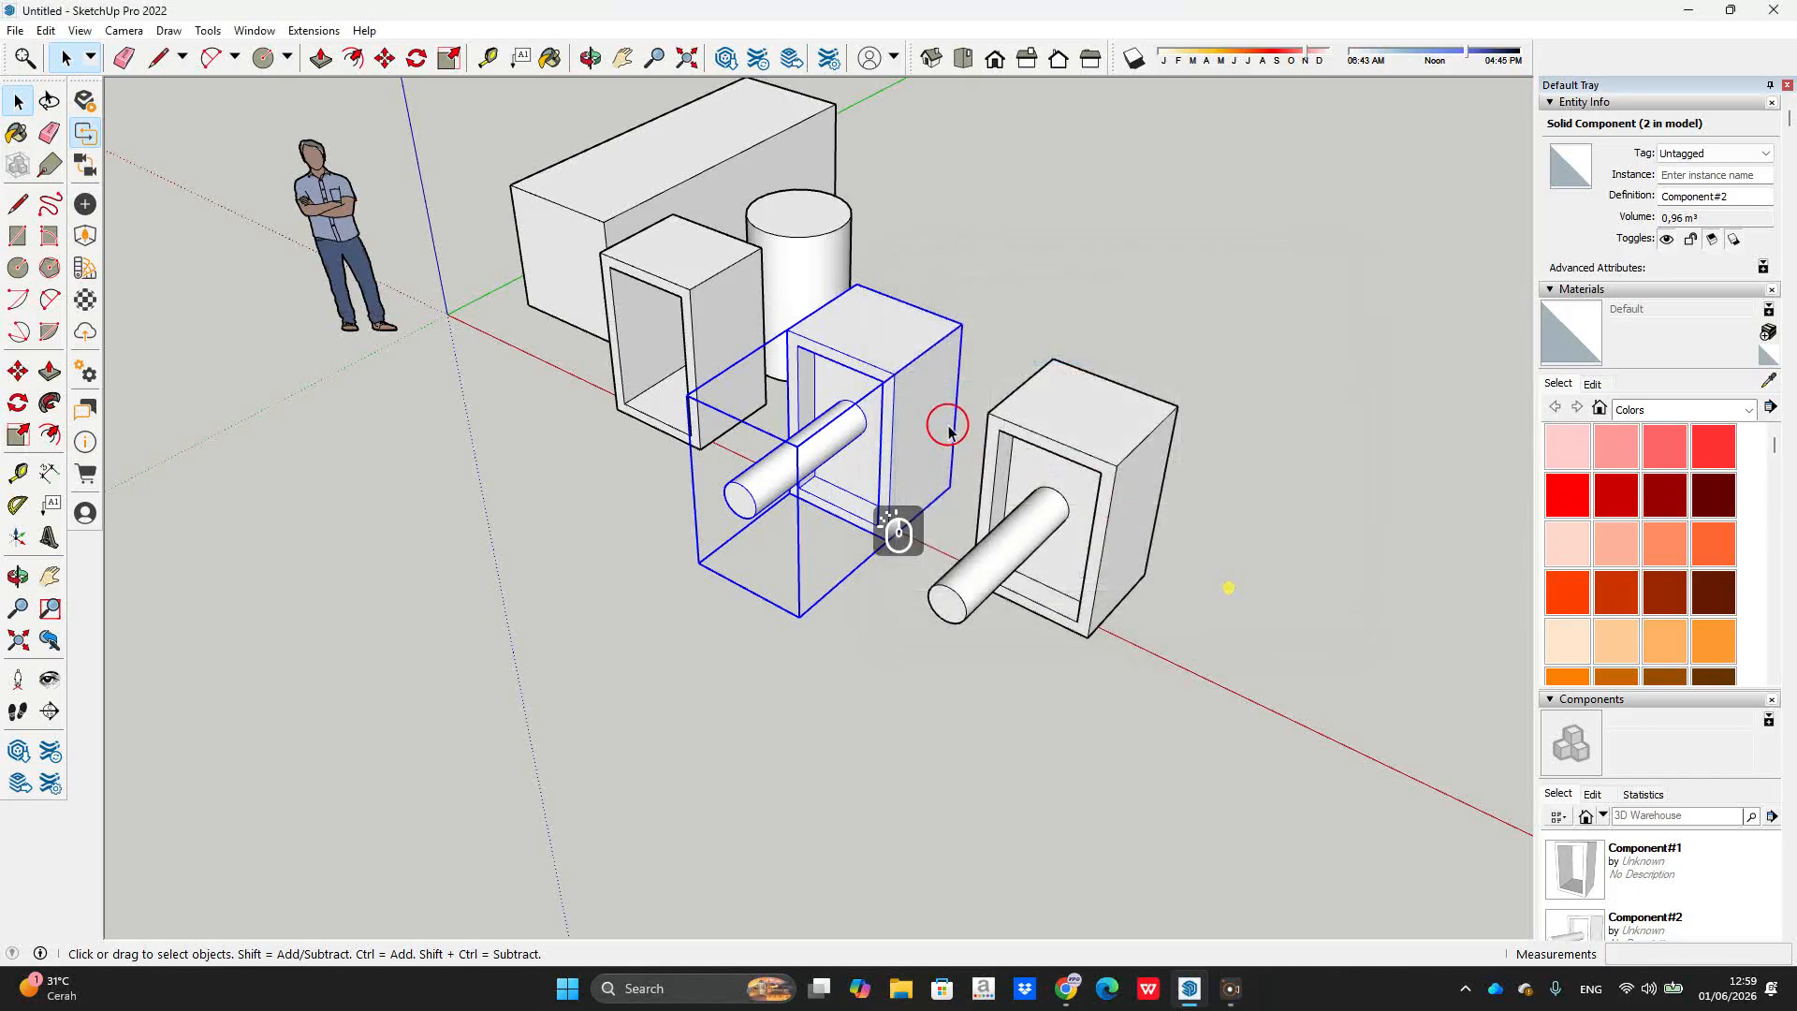
{"action": "key", "text": "k"}
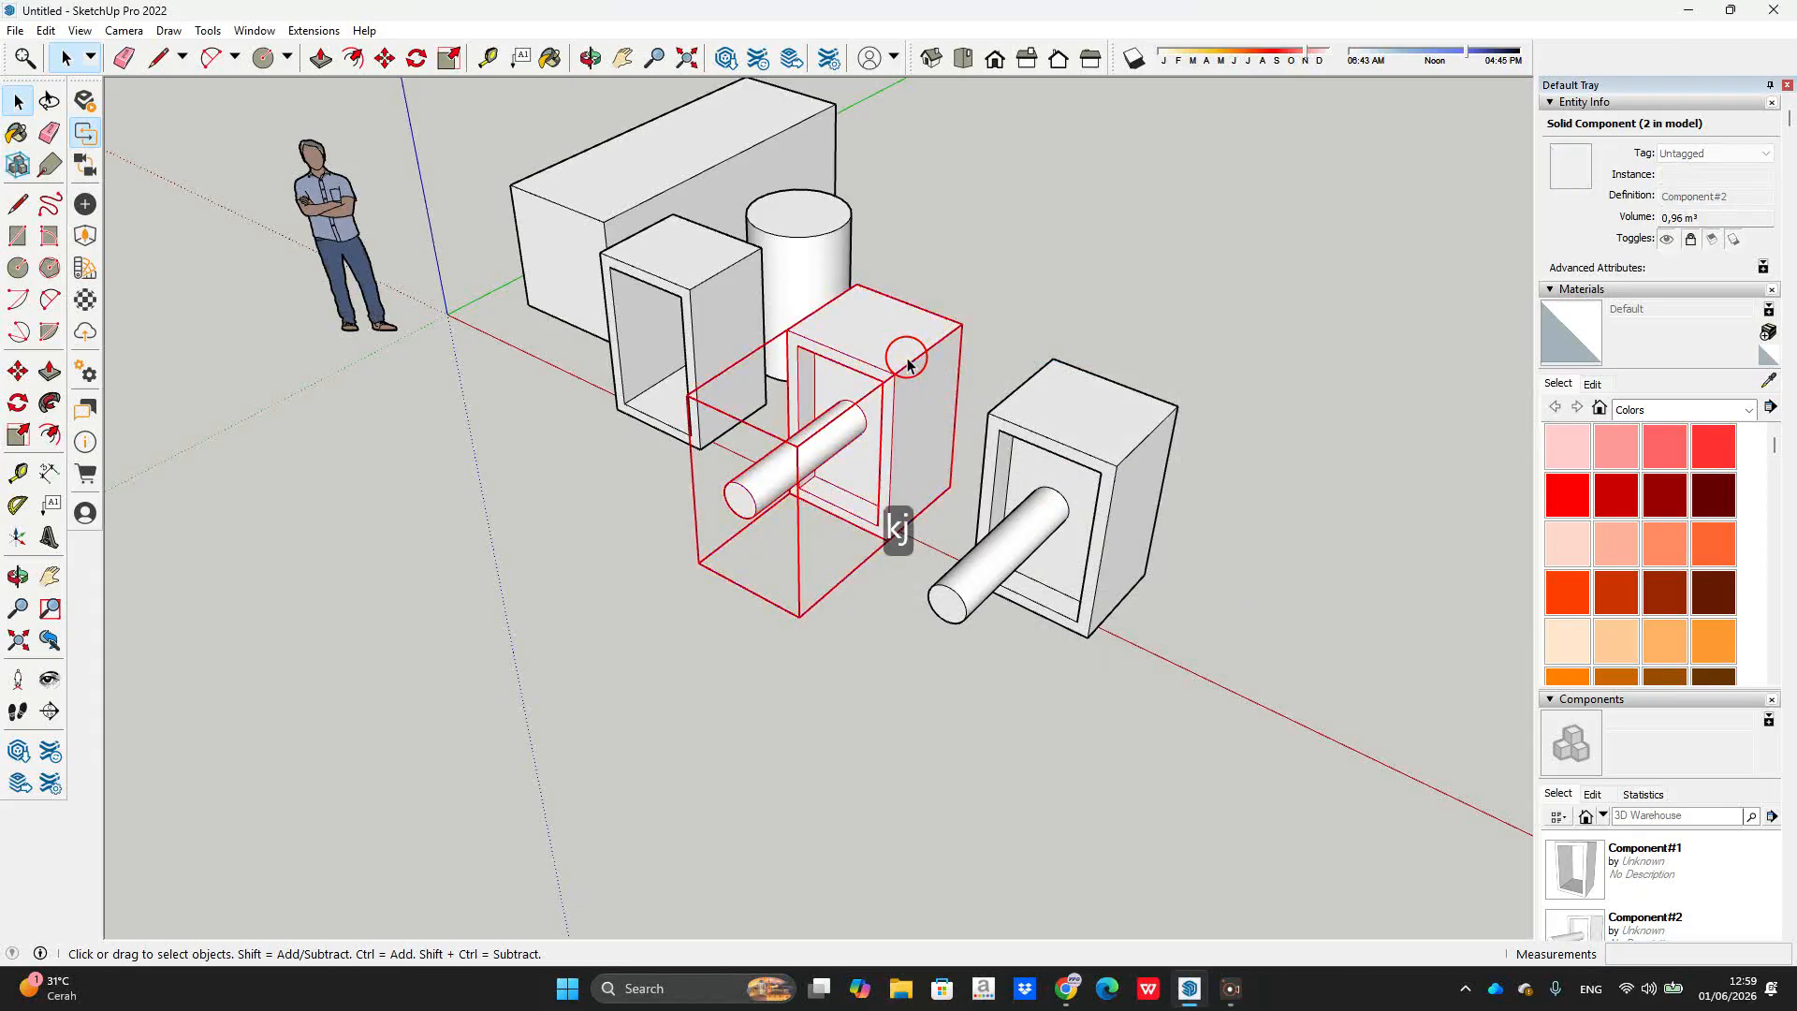
{"action": "key", "text": "k"}
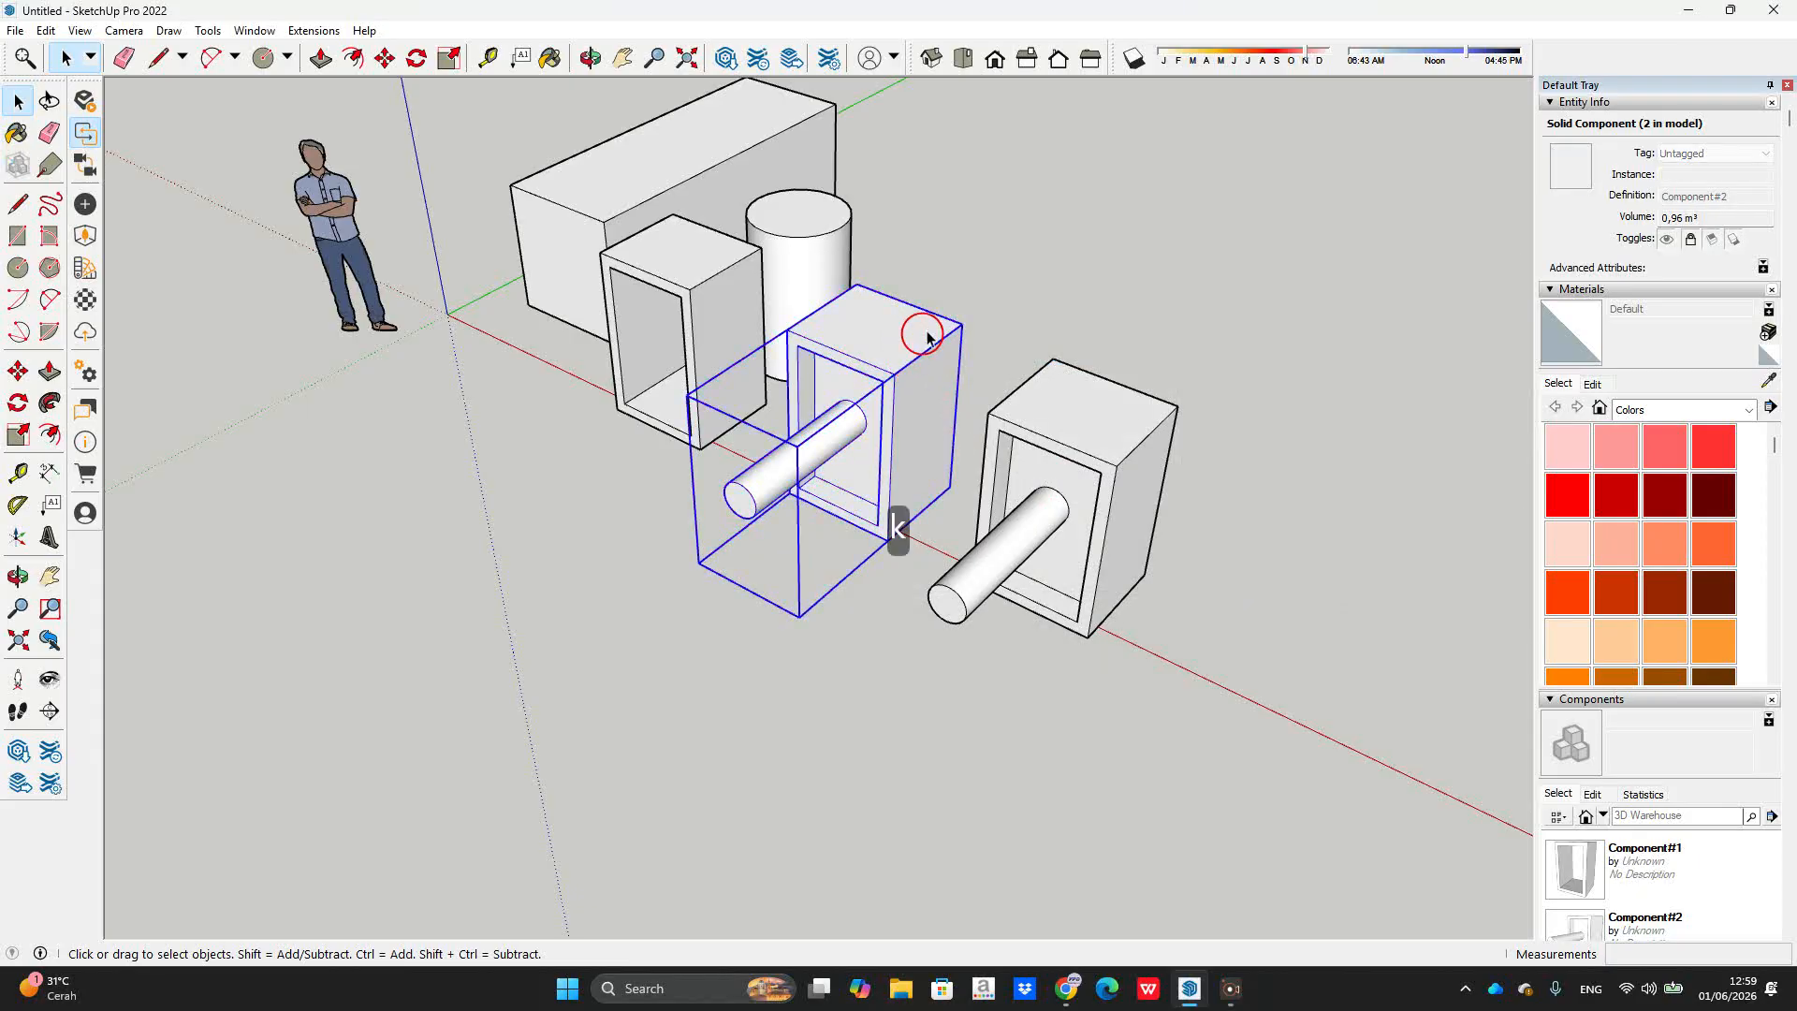
{"action": "scroll", "coordinate": [847, 315], "scroll_direction": "down", "scroll_amount": 3}
{"action": "scroll", "coordinate": [883, 225], "scroll_direction": "up", "scroll_amount": 2}
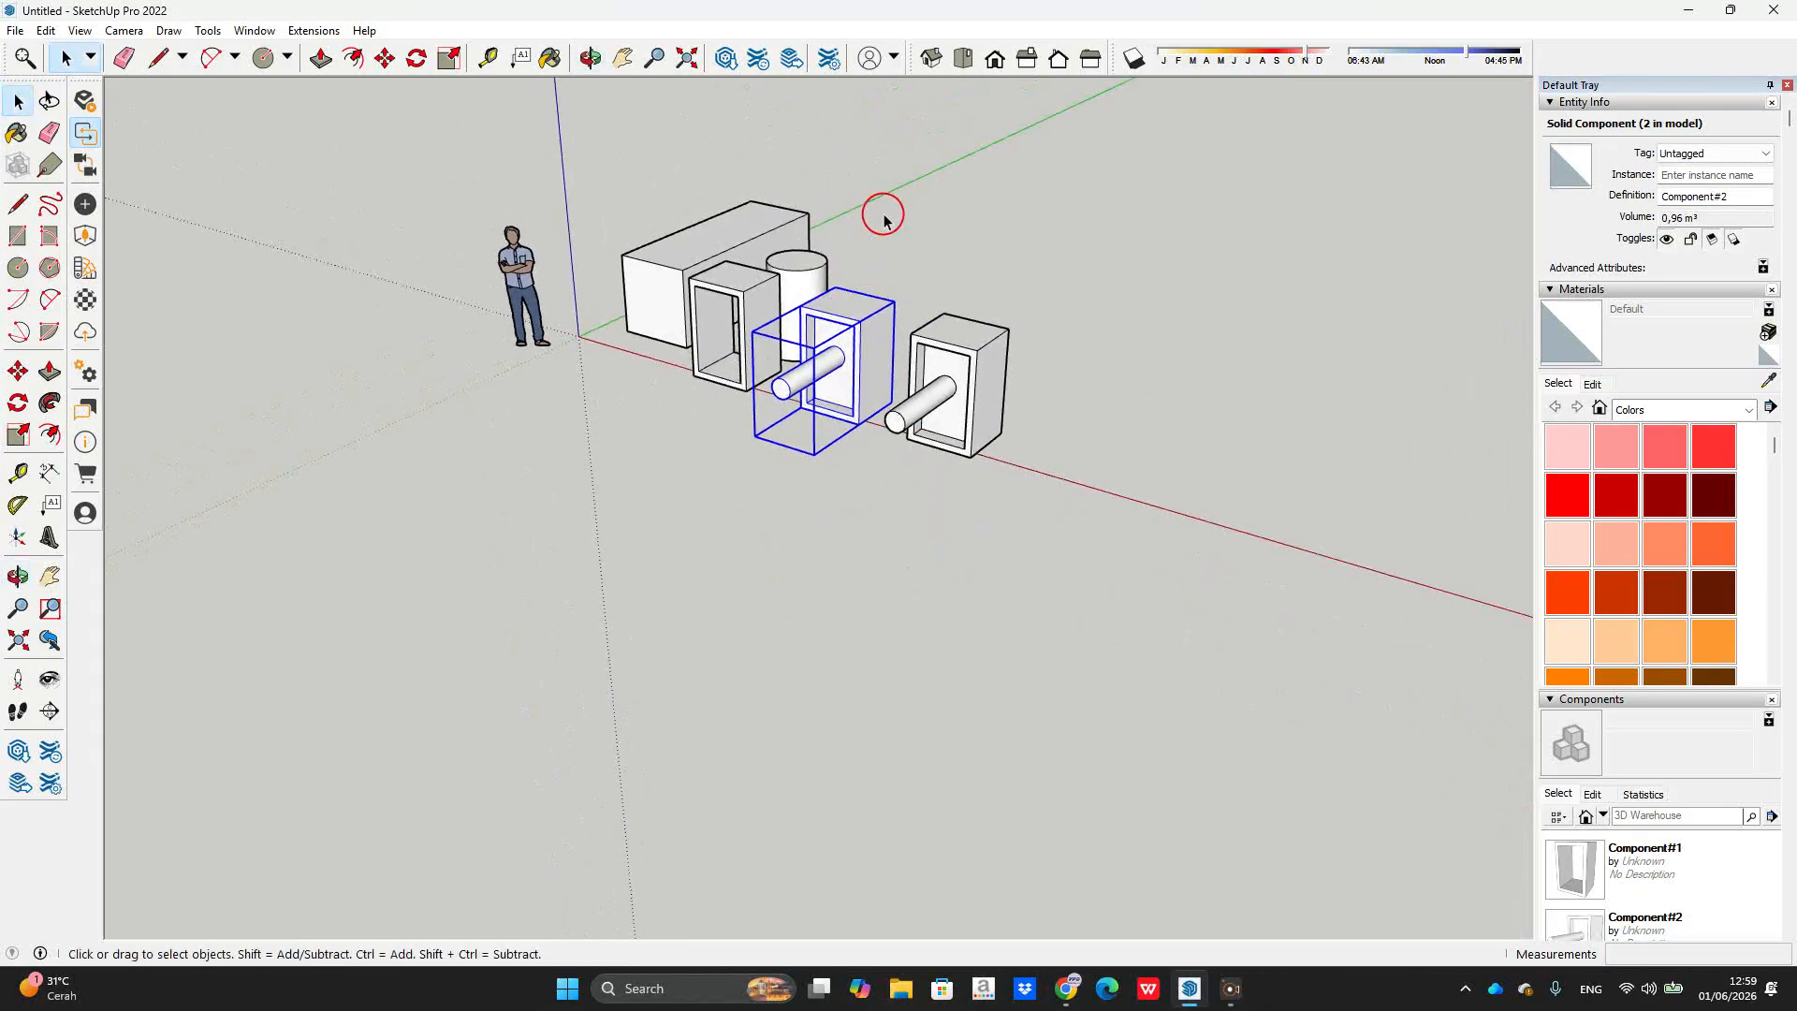
{"action": "left_click", "coordinate": [883, 253]}
{"action": "scroll", "coordinate": [740, 347], "scroll_direction": "up", "scroll_amount": 3}
{"action": "scroll", "coordinate": [671, 274], "scroll_direction": "up", "scroll_amount": 2}
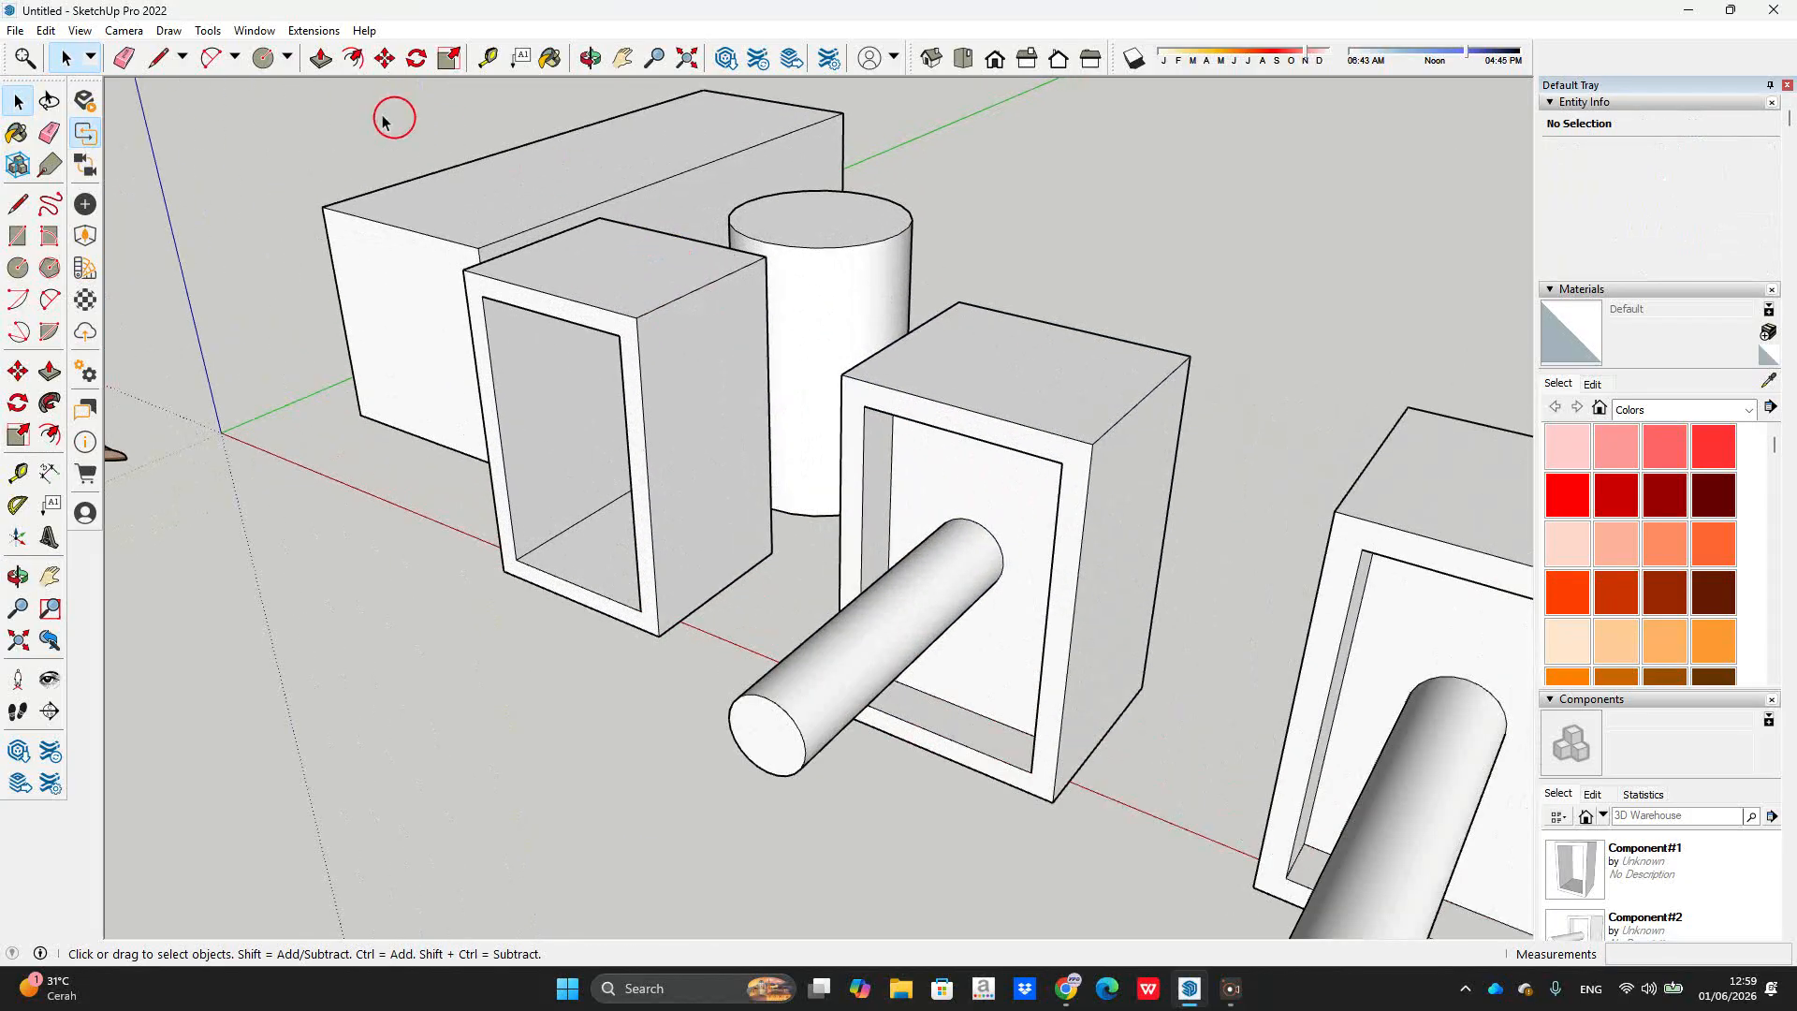
{"action": "scroll", "coordinate": [221, 161], "scroll_direction": "down", "scroll_amount": 3}
{"action": "middle_click_drag", "start_coordinate": [415, 203], "coordinate": [487, 208]}
{"action": "scroll", "coordinate": [487, 208], "scroll_direction": "up", "scroll_amount": 2}
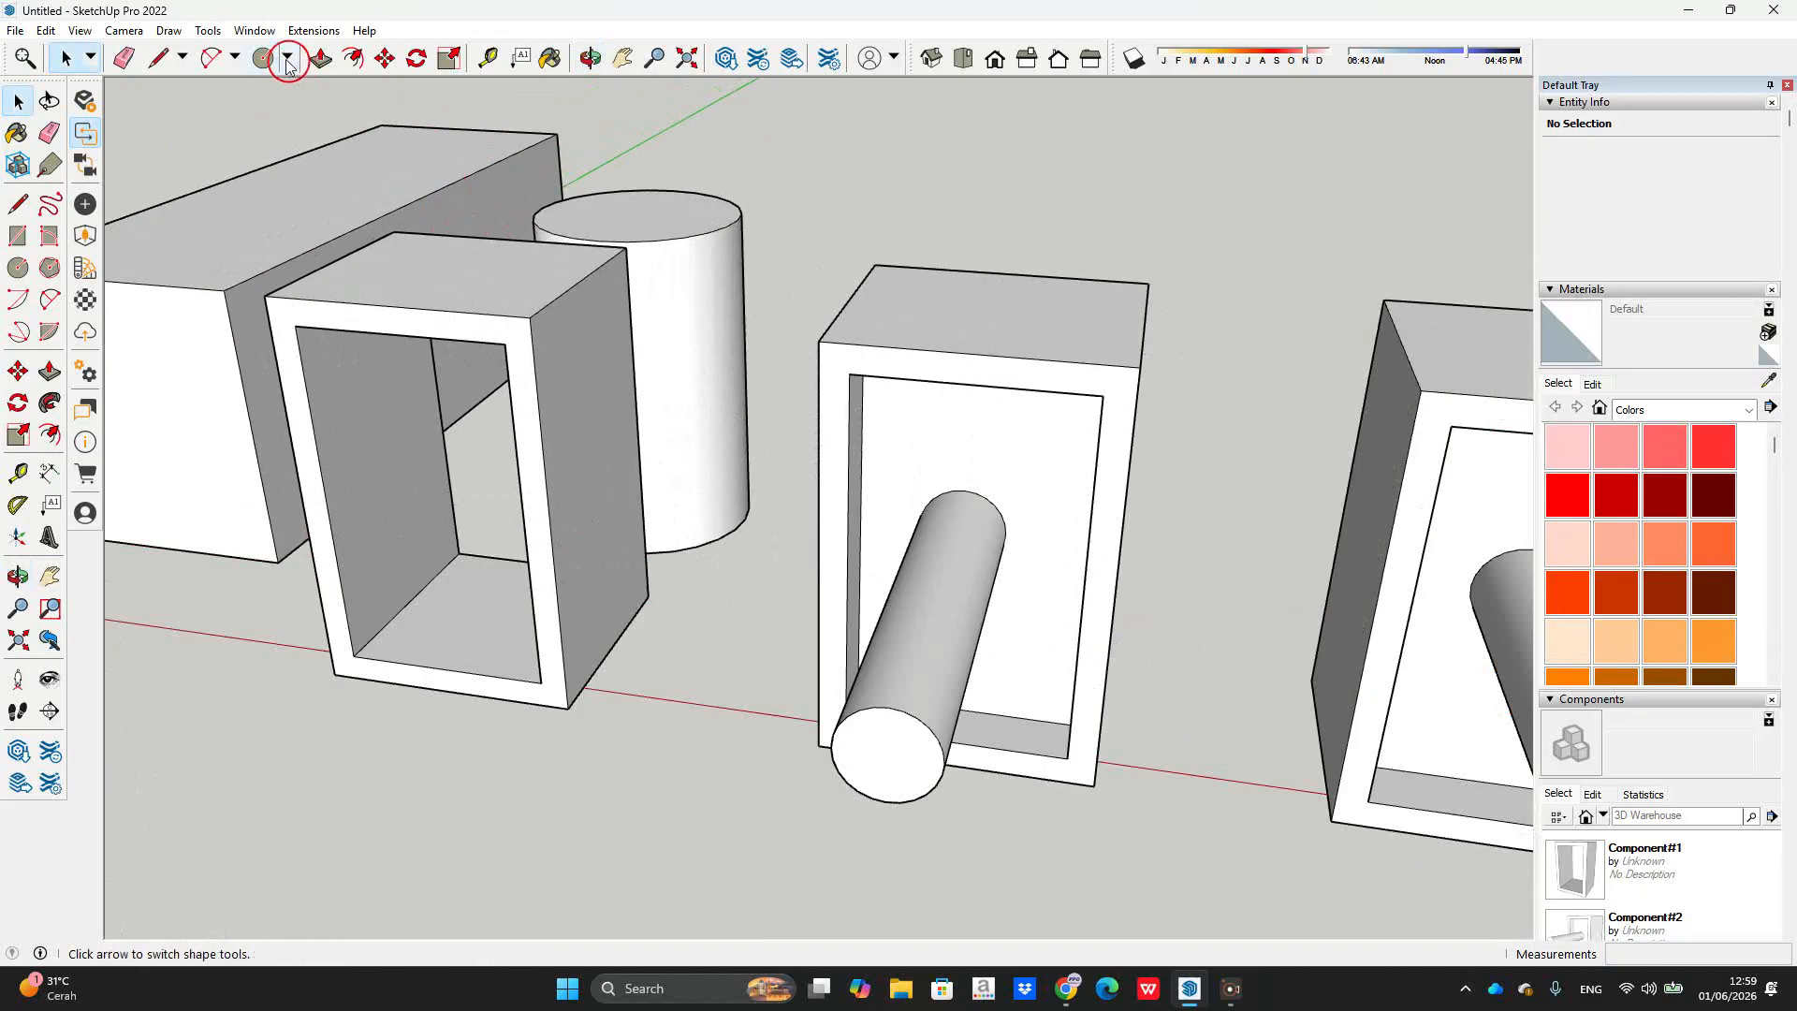
Step: Add a custom shortcut to View/Component Edit/Hide Rest Of Model via the 'hi' filter
{"action": "left_click", "coordinate": [253, 30]}
{"action": "left_click", "coordinate": [319, 153]}
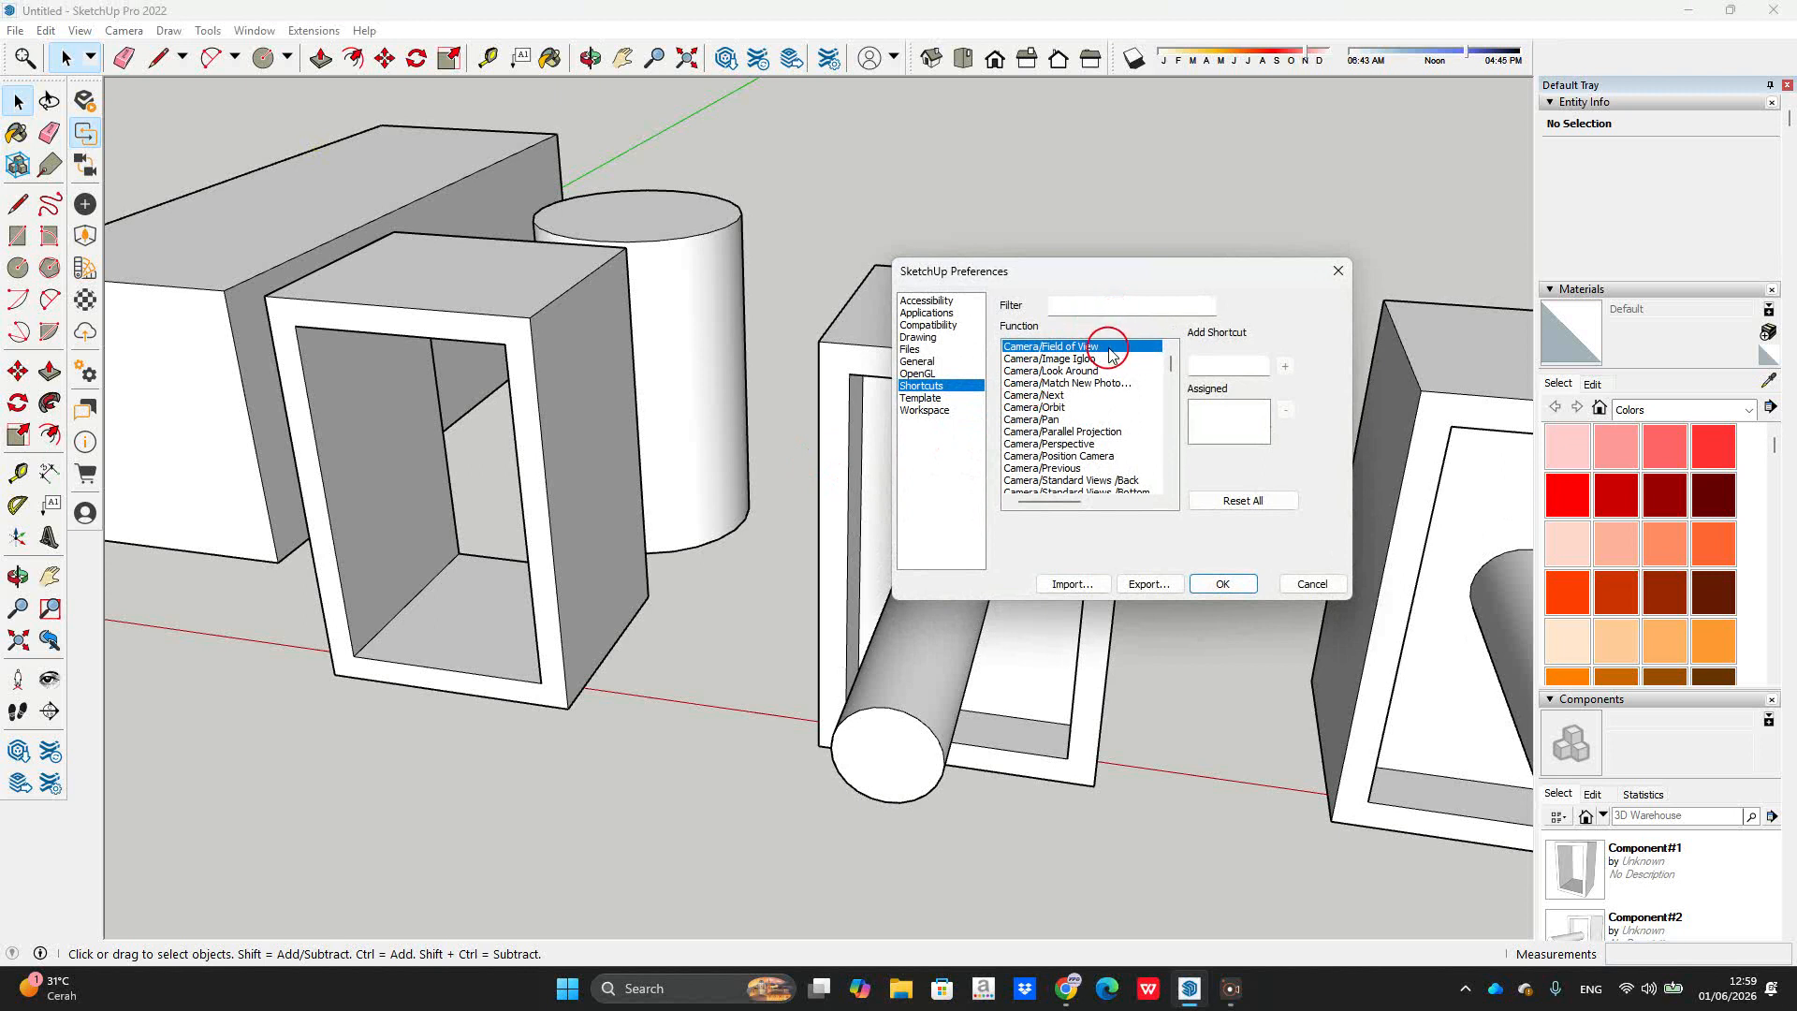
{"action": "left_click", "coordinate": [1112, 304]}
{"action": "type", "text": "hi"}
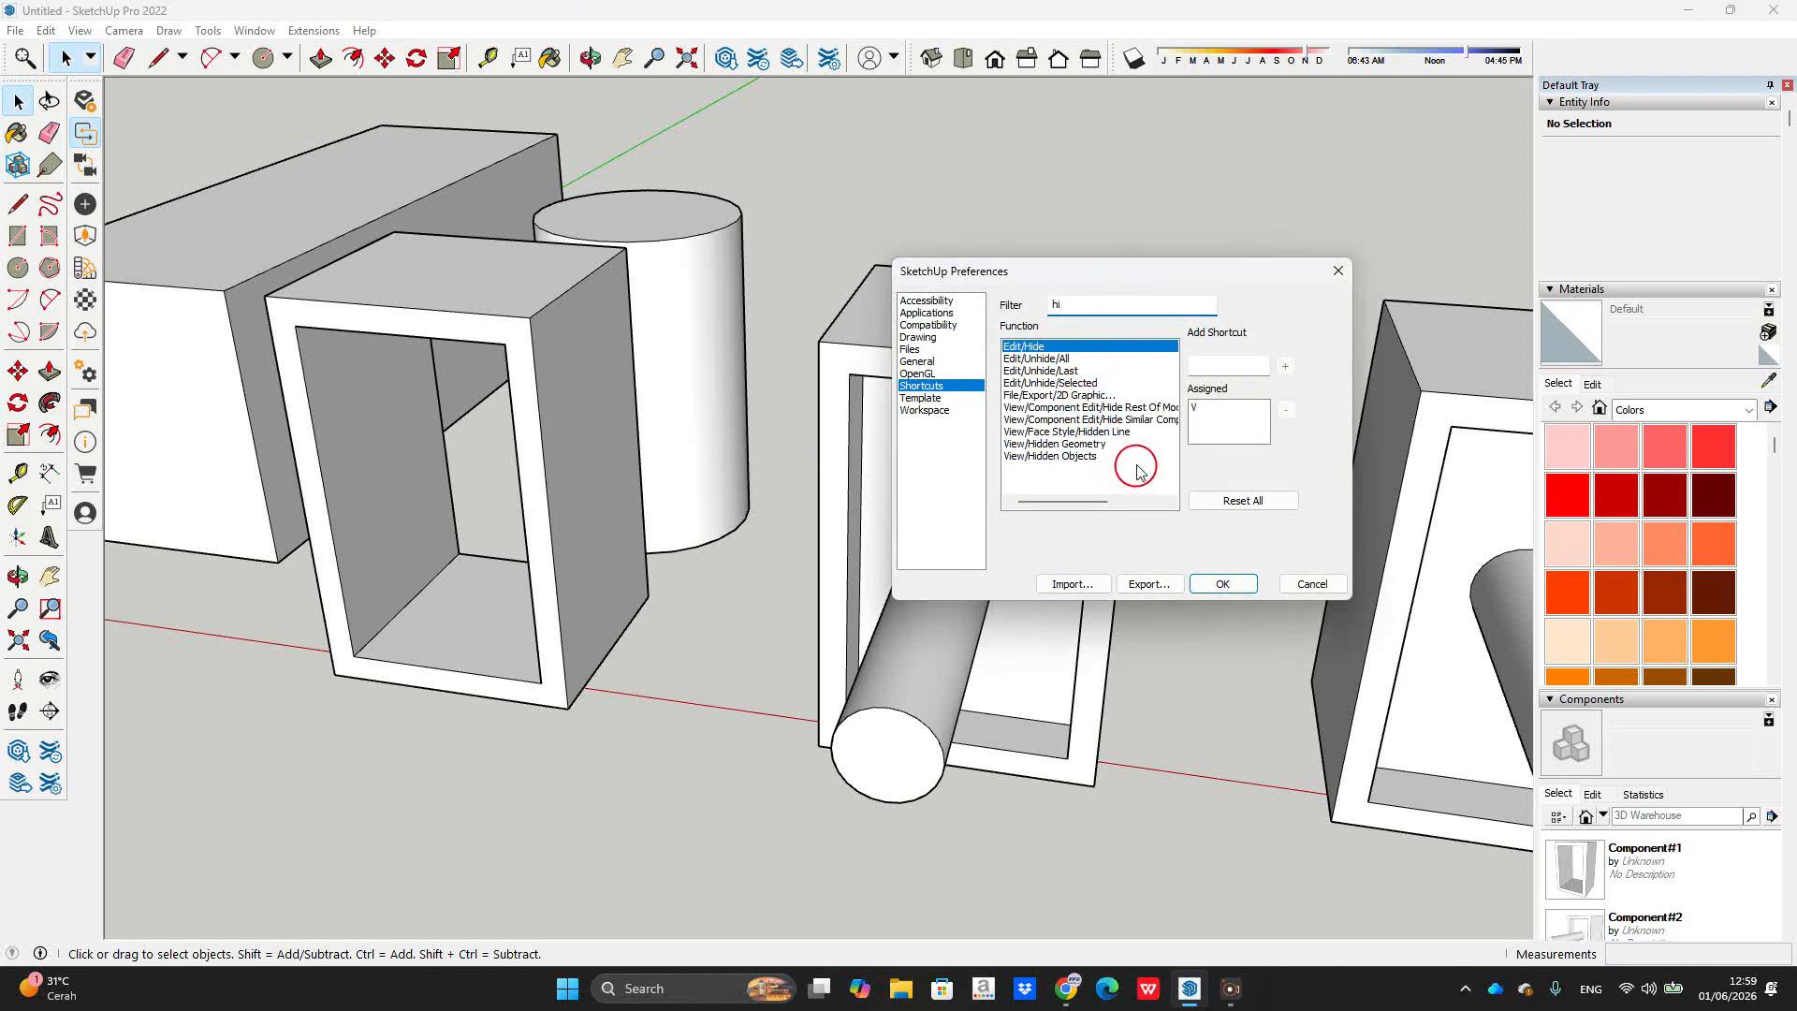
{"action": "left_click", "coordinate": [1146, 408]}
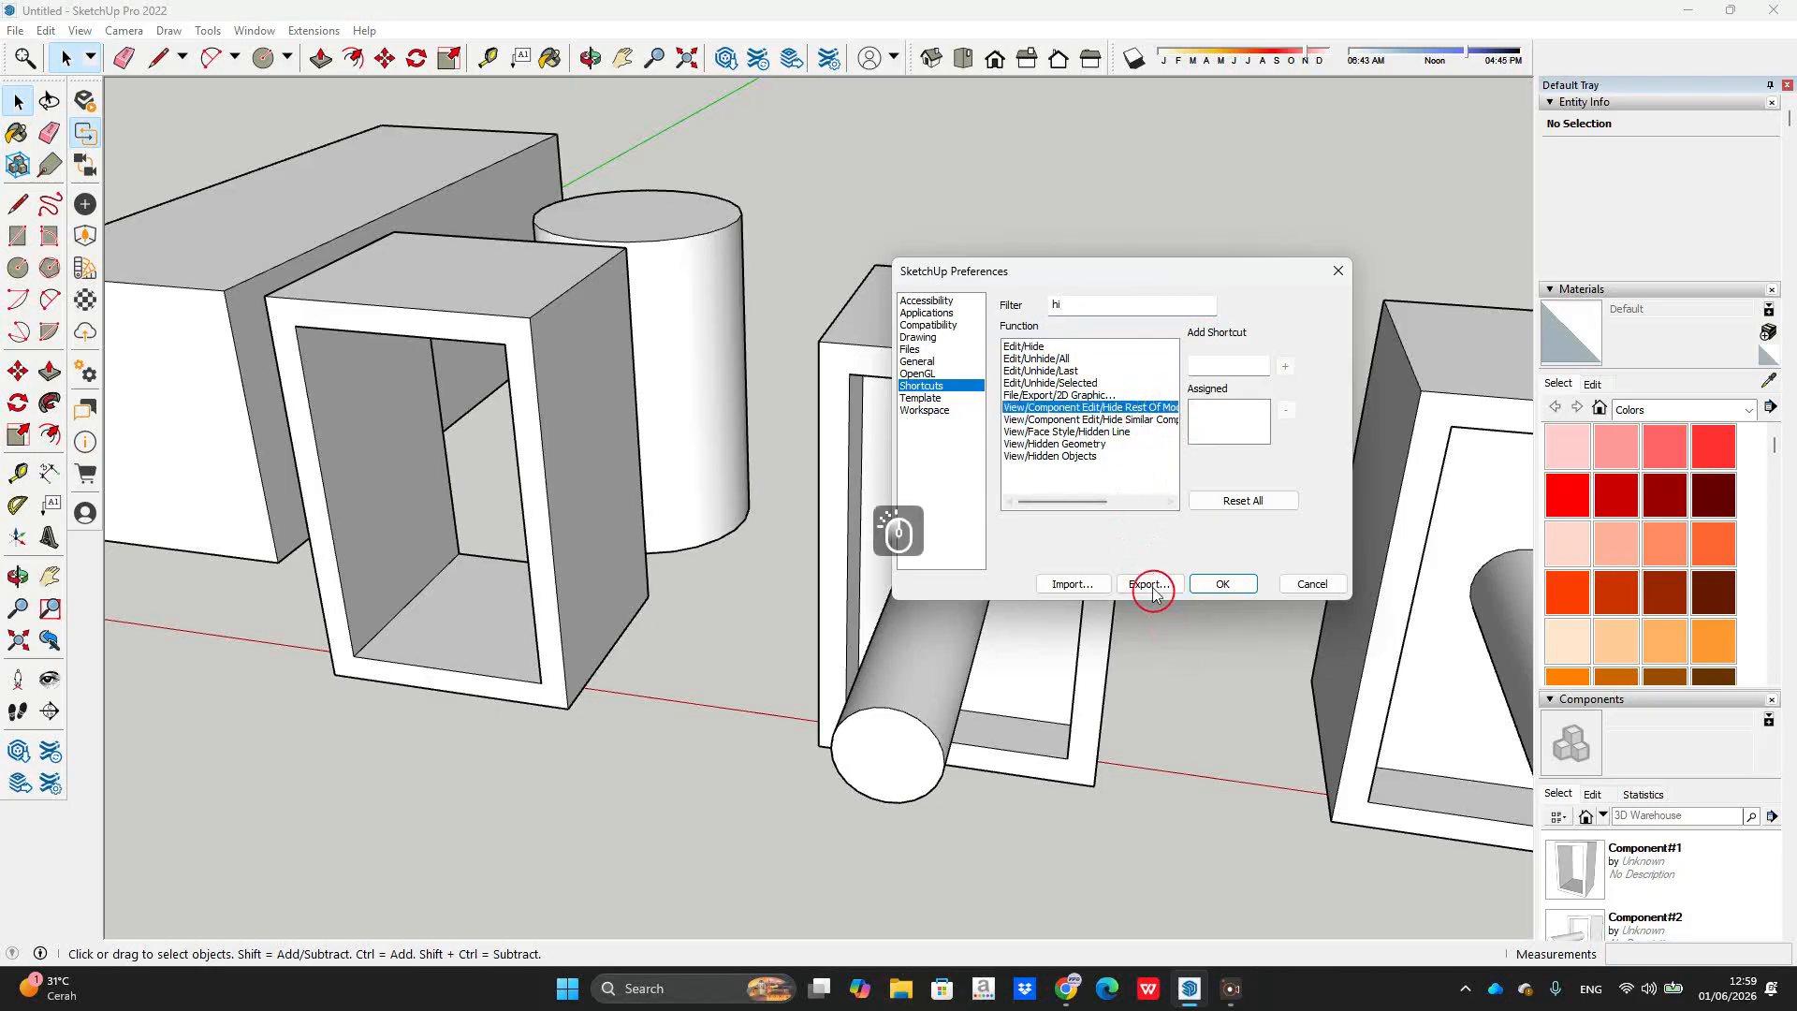
{"action": "left_click", "coordinate": [1230, 364]}
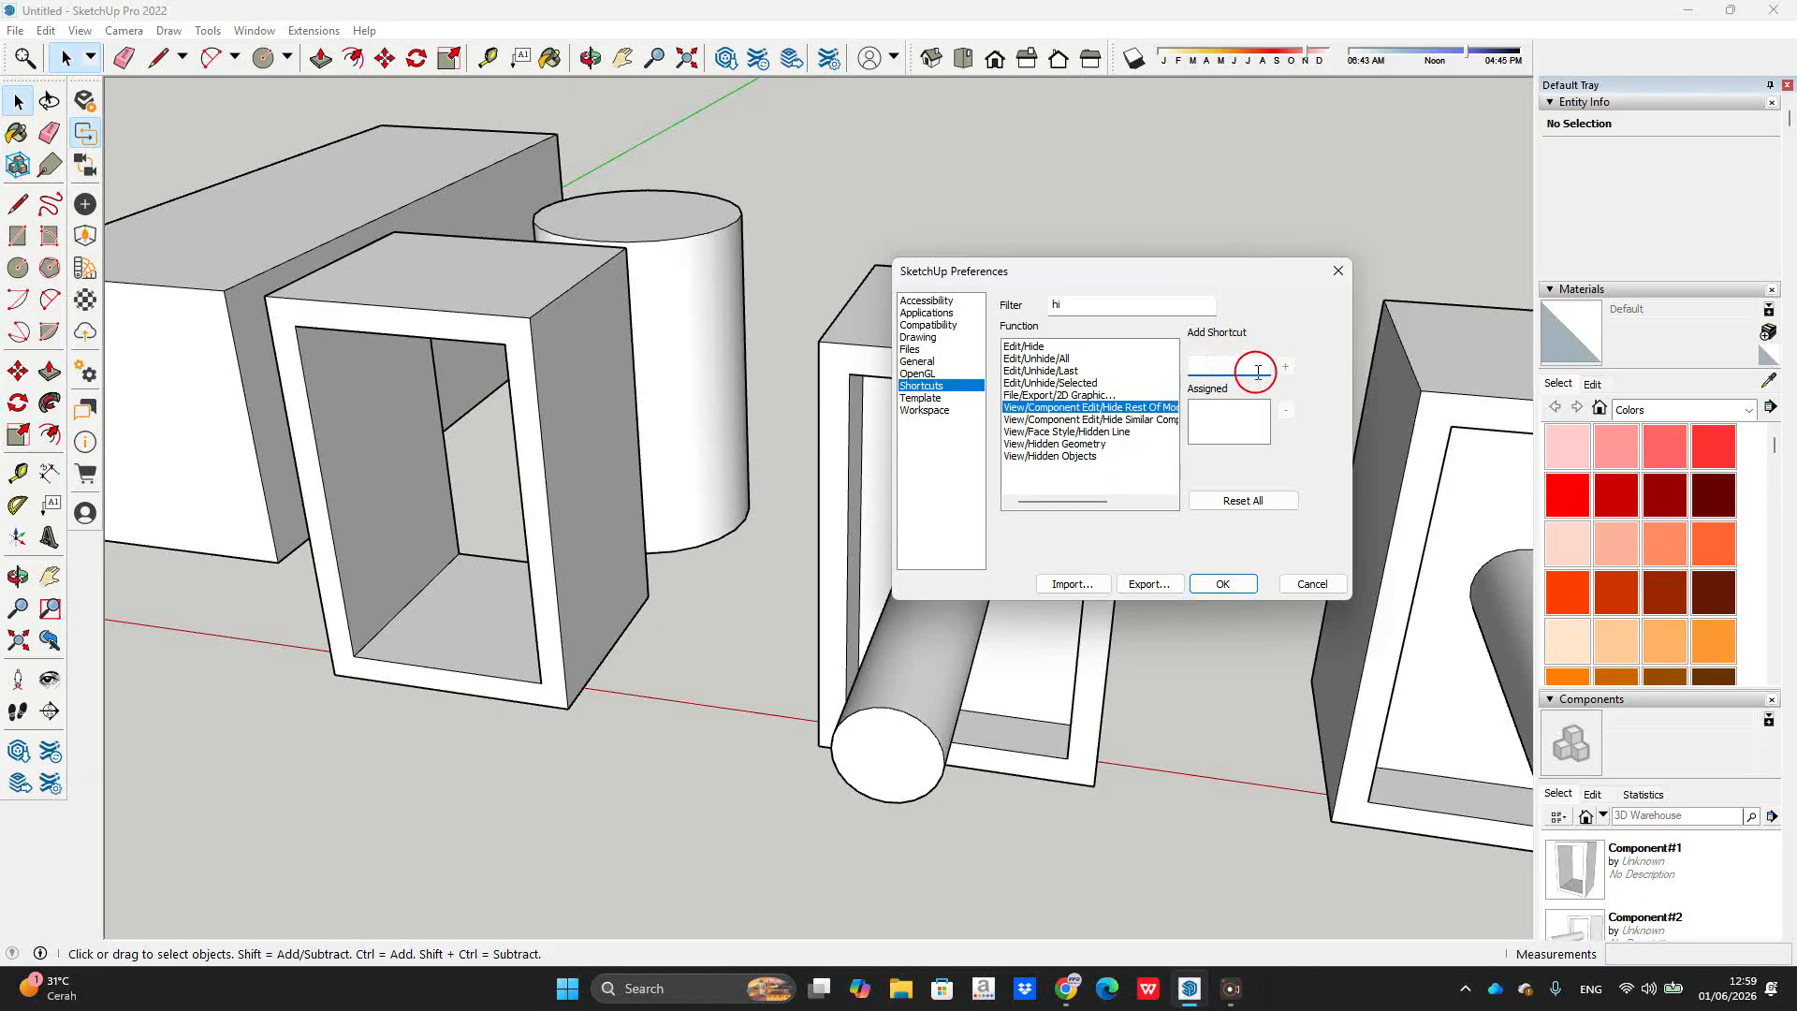
{"action": "left_click", "coordinate": [1258, 362]}
{"action": "left_click", "coordinate": [1285, 366]}
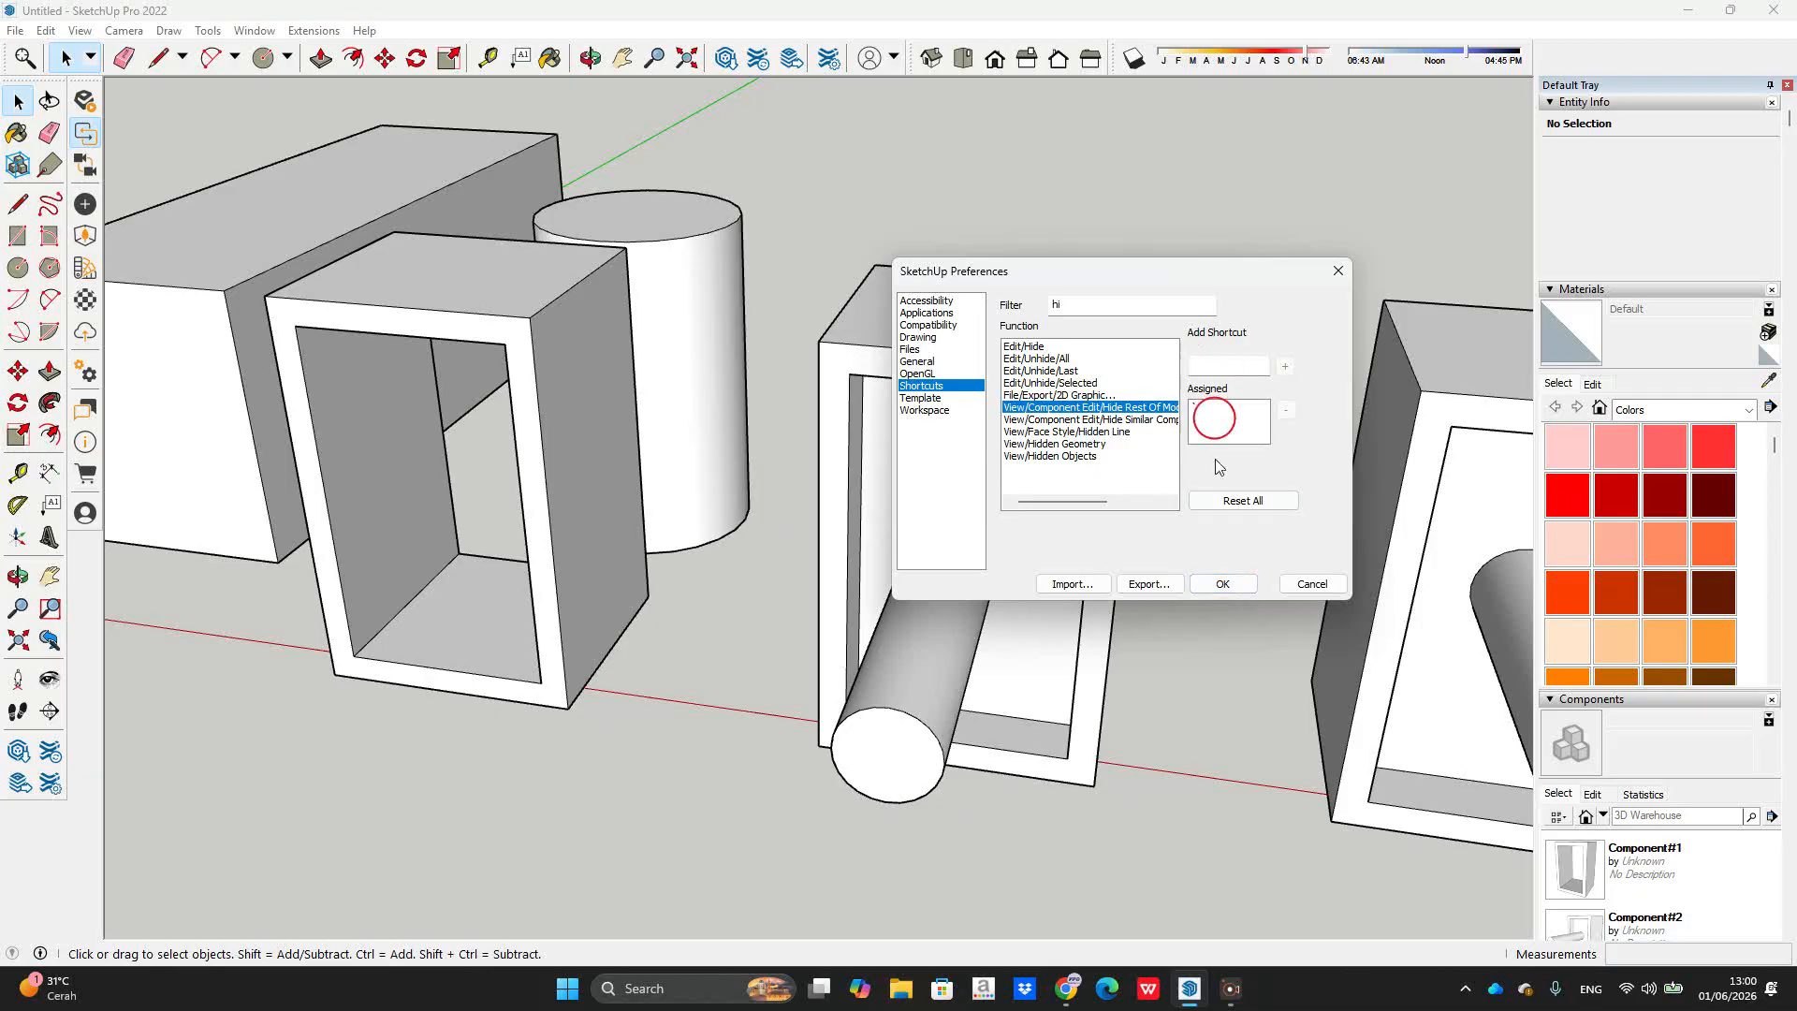
{"action": "left_click", "coordinate": [1245, 583]}
{"action": "scroll", "coordinate": [1182, 364], "scroll_direction": "down", "scroll_amount": 3}
{"action": "scroll", "coordinate": [1170, 374], "scroll_direction": "up", "scroll_amount": 5}
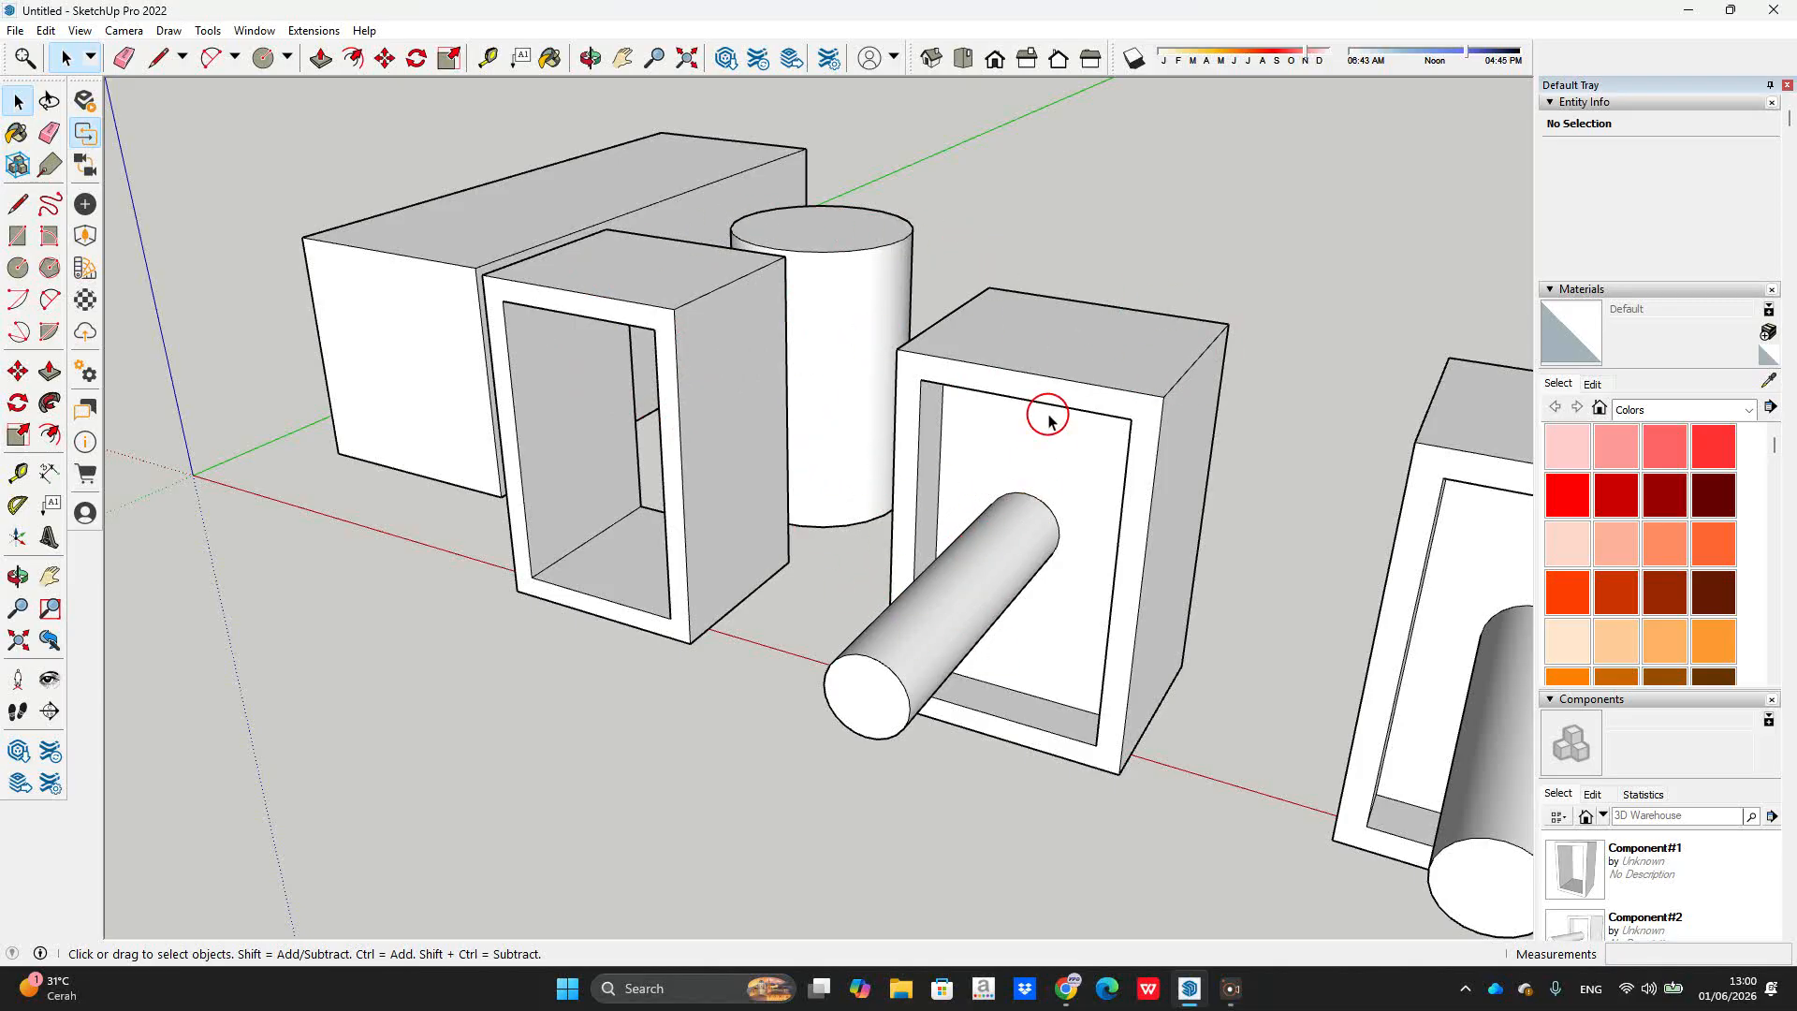
{"action": "left_click", "coordinate": [974, 472]}
{"action": "middle_click_drag", "start_coordinate": [974, 472], "coordinate": [939, 497]}
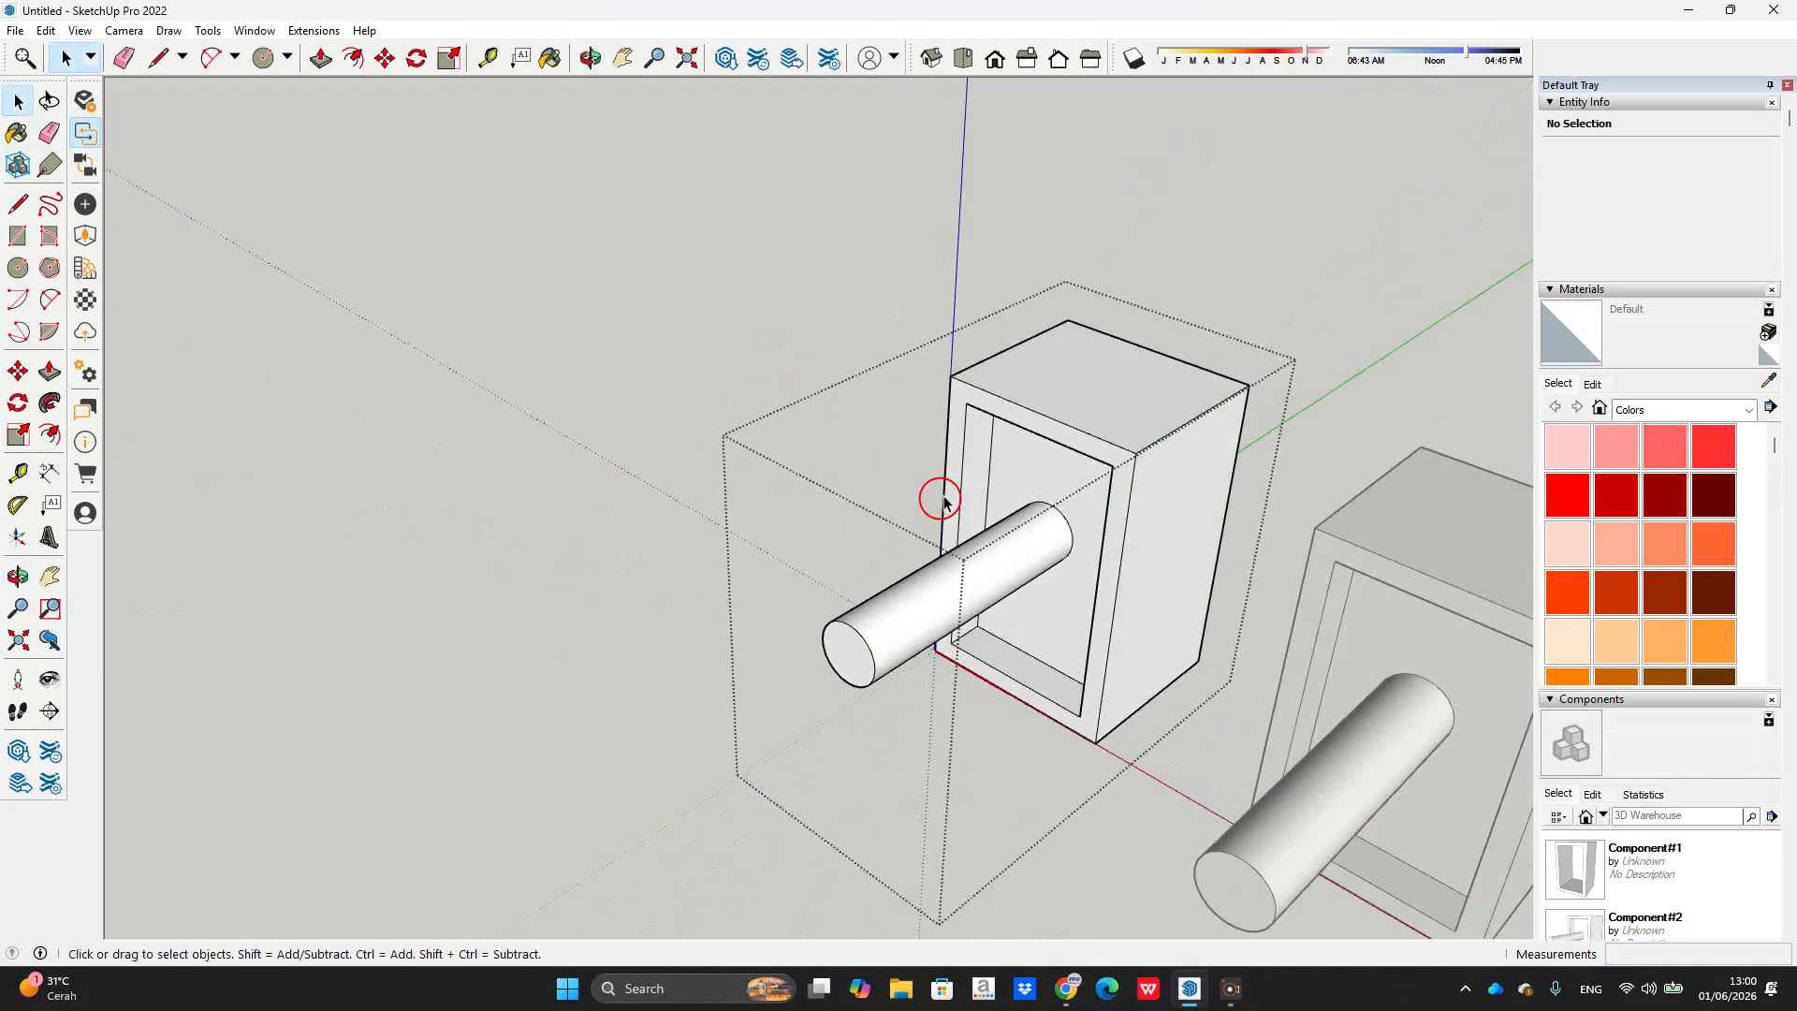
{"action": "left_click", "coordinate": [946, 497]}
{"action": "double_click", "coordinate": [960, 253]}
{"action": "scroll", "coordinate": [964, 267], "scroll_direction": "up", "scroll_amount": 2}
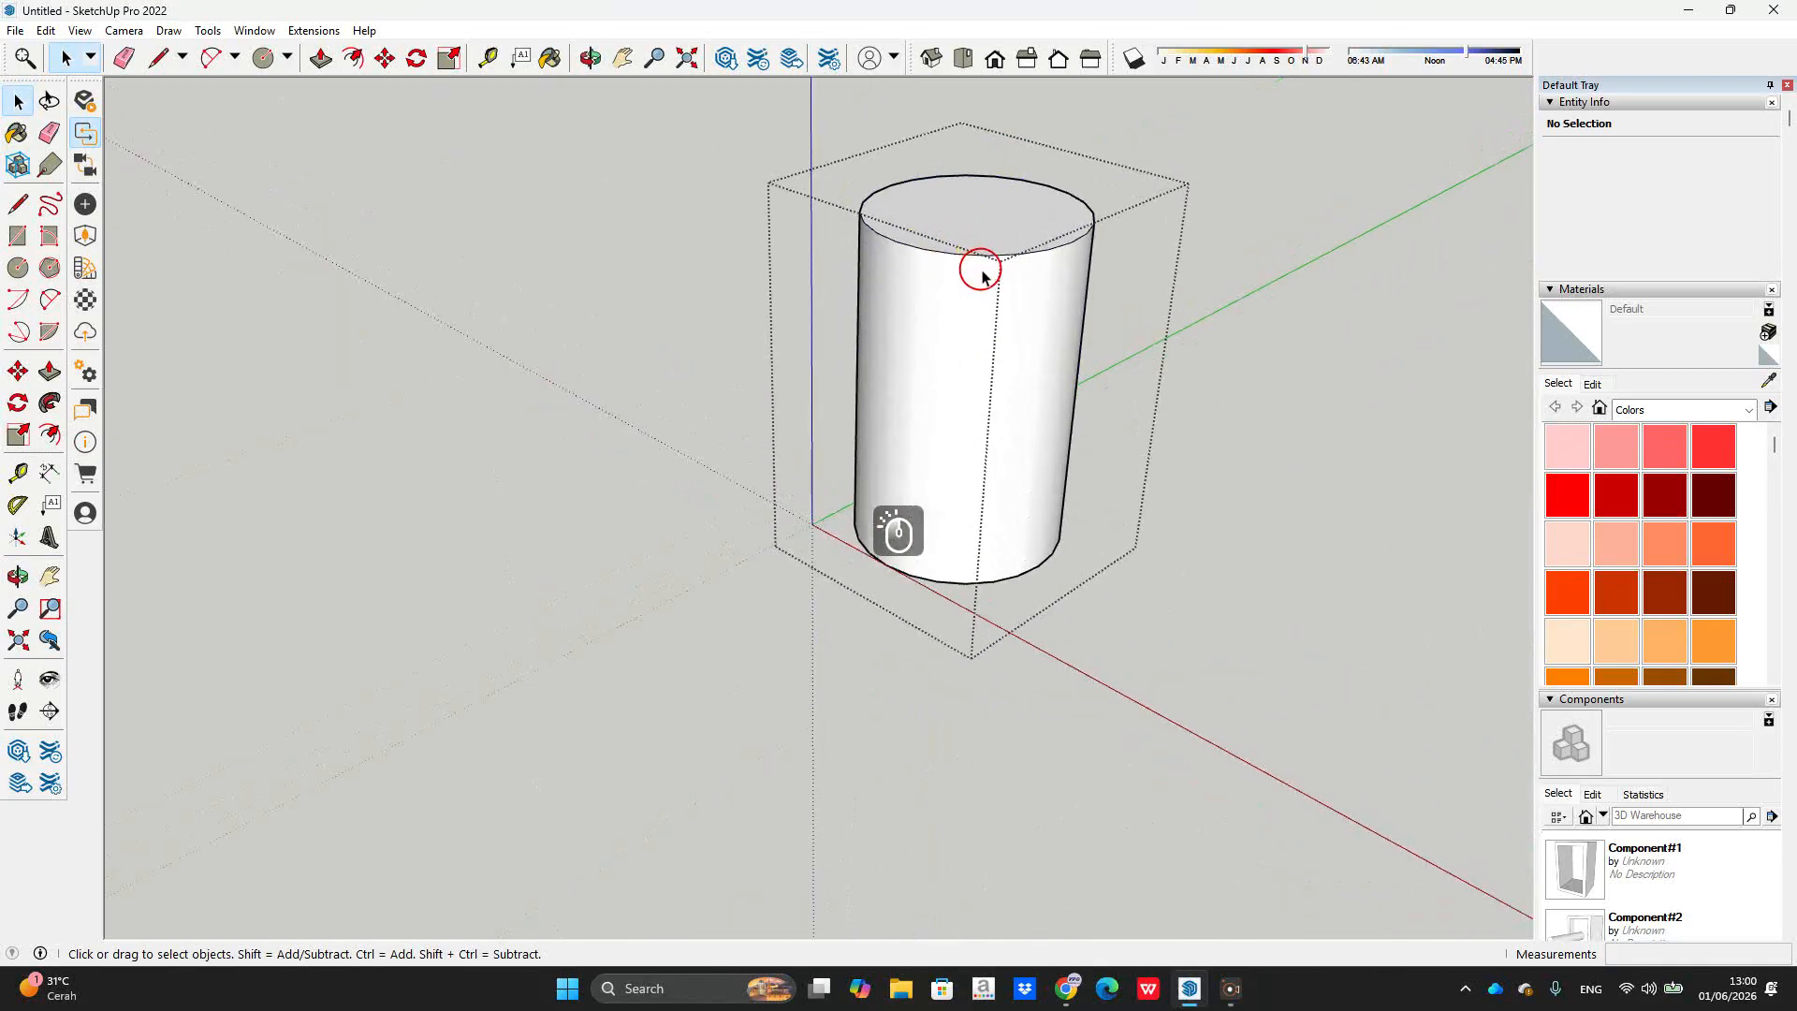
{"action": "scroll", "coordinate": [979, 276], "scroll_direction": "down", "scroll_amount": 5}
{"action": "middle_click_drag", "start_coordinate": [1099, 272], "coordinate": [1035, 321]}
{"action": "scroll", "coordinate": [1047, 251], "scroll_direction": "up", "scroll_amount": 3}
{"action": "scroll", "coordinate": [1003, 248], "scroll_direction": "up", "scroll_amount": 2}
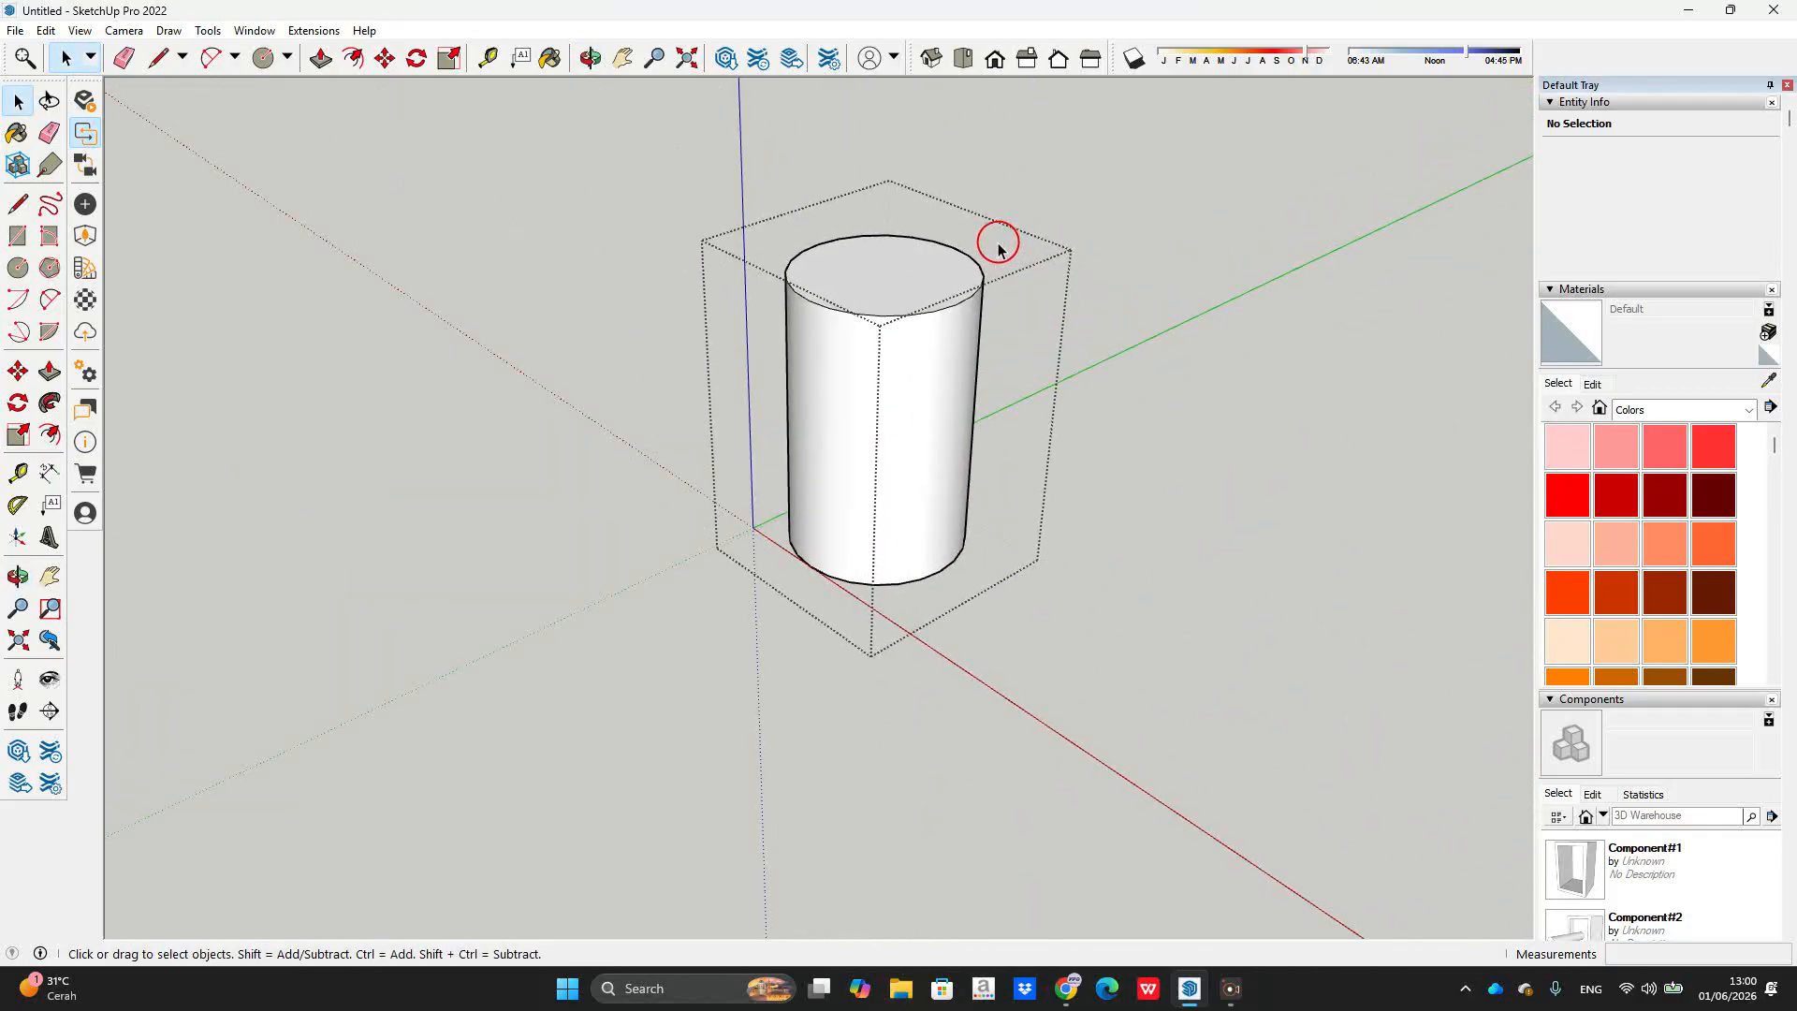
{"action": "scroll", "coordinate": [996, 266], "scroll_direction": "down", "scroll_amount": 3}
{"action": "scroll", "coordinate": [709, 261], "scroll_direction": "up", "scroll_amount": 3}
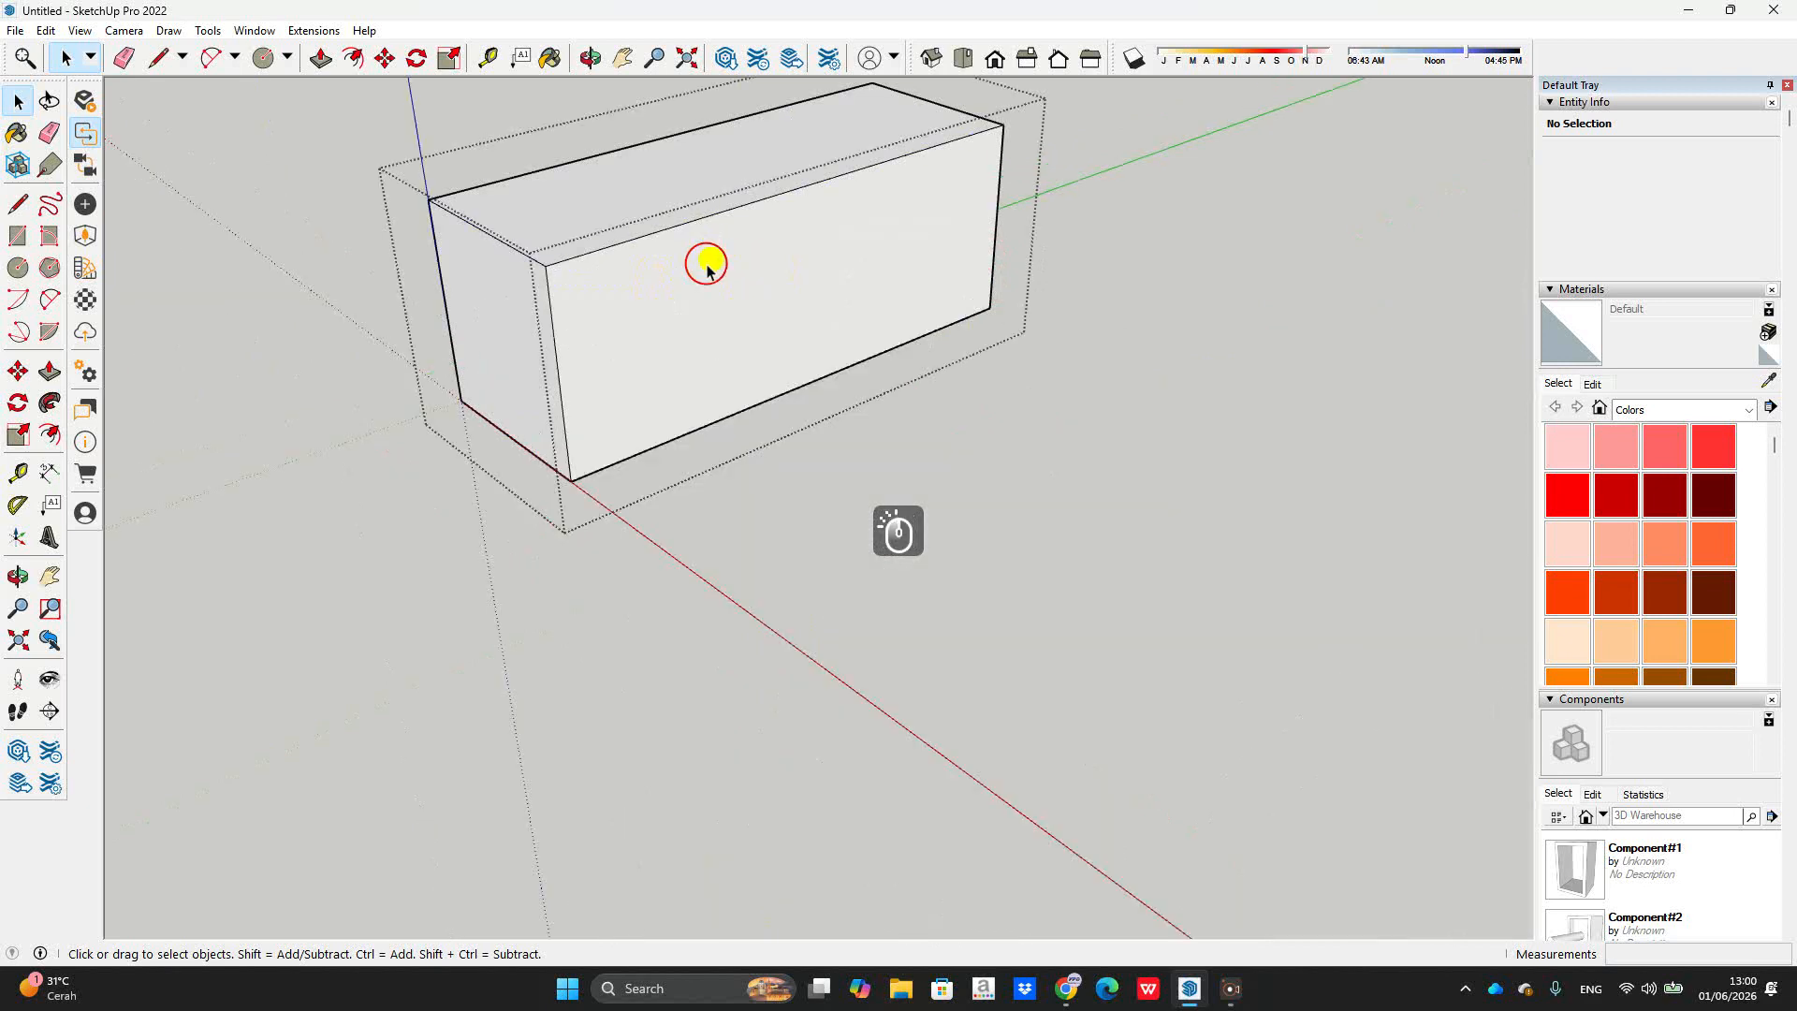
{"action": "scroll", "coordinate": [885, 272], "scroll_direction": "down", "scroll_amount": 4}
{"action": "middle_click_drag", "start_coordinate": [908, 290], "coordinate": [930, 337]}
{"action": "scroll", "coordinate": [830, 225], "scroll_direction": "up", "scroll_amount": 5}
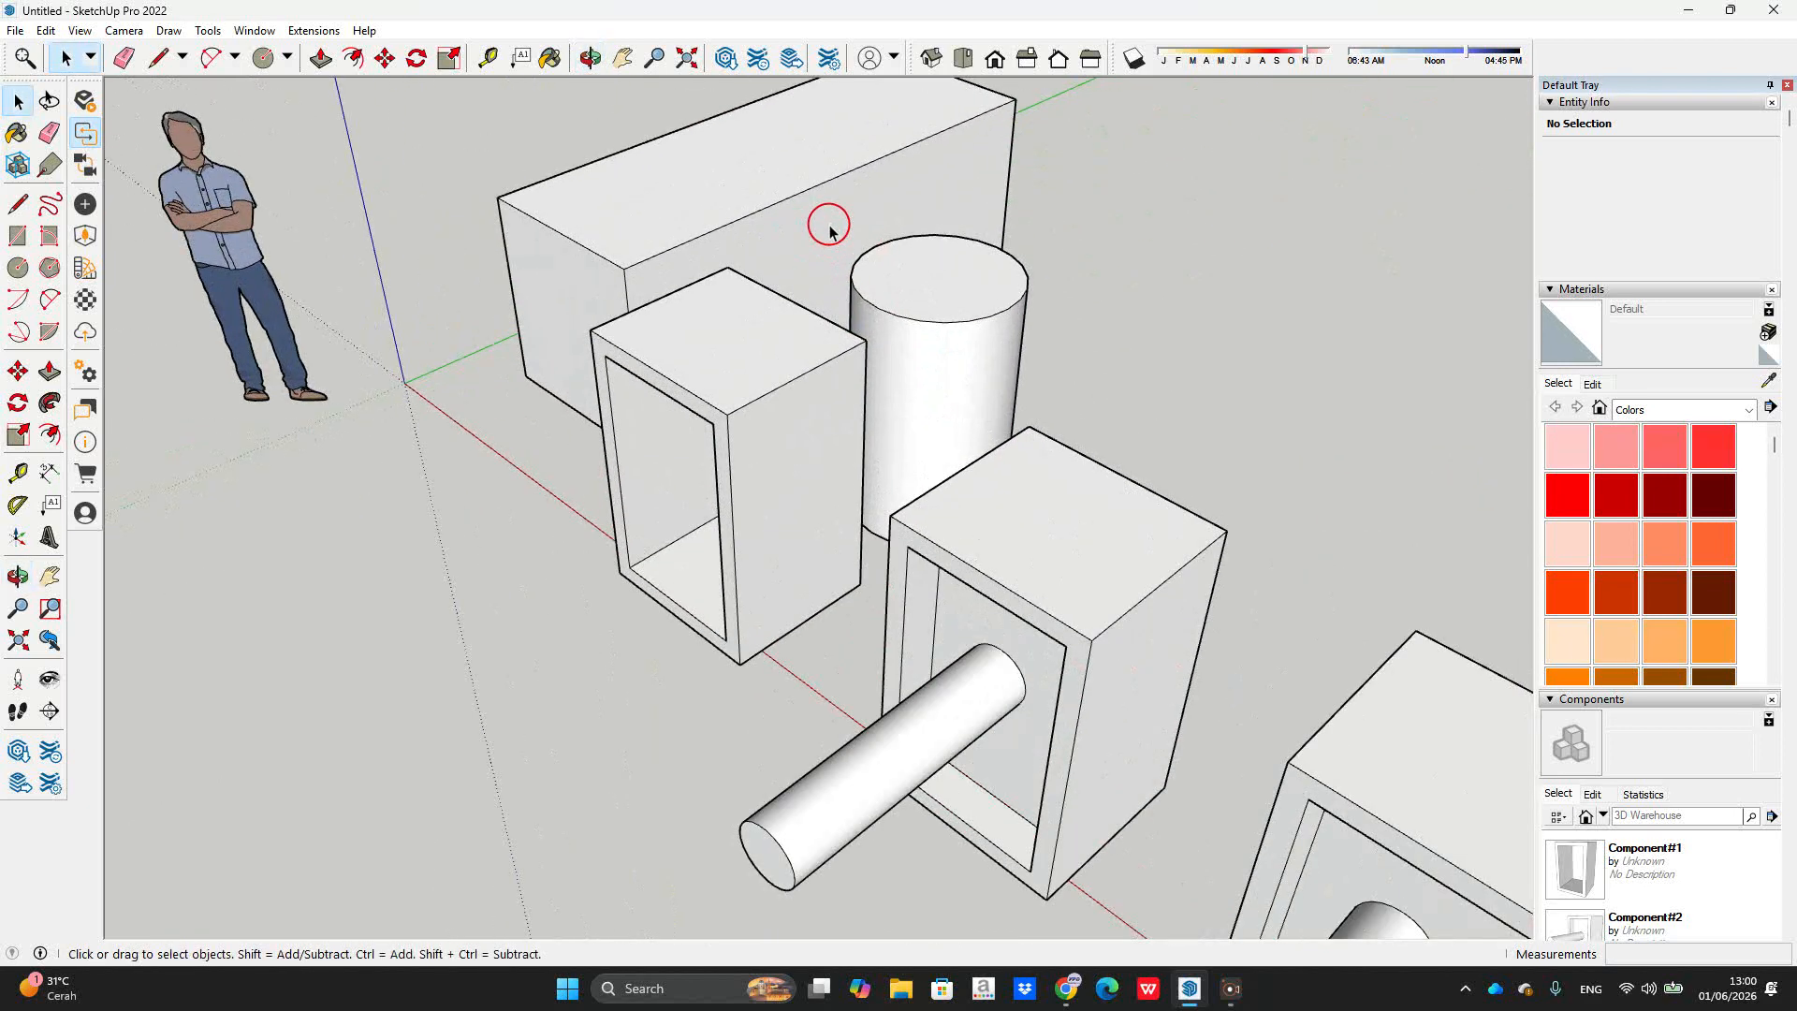
Step: Offset the big box's front face 132 mm and pull the inner face out 471 mm
{"action": "scroll", "coordinate": [830, 232], "scroll_direction": "up", "scroll_amount": 3}
{"action": "key", "text": "f"}
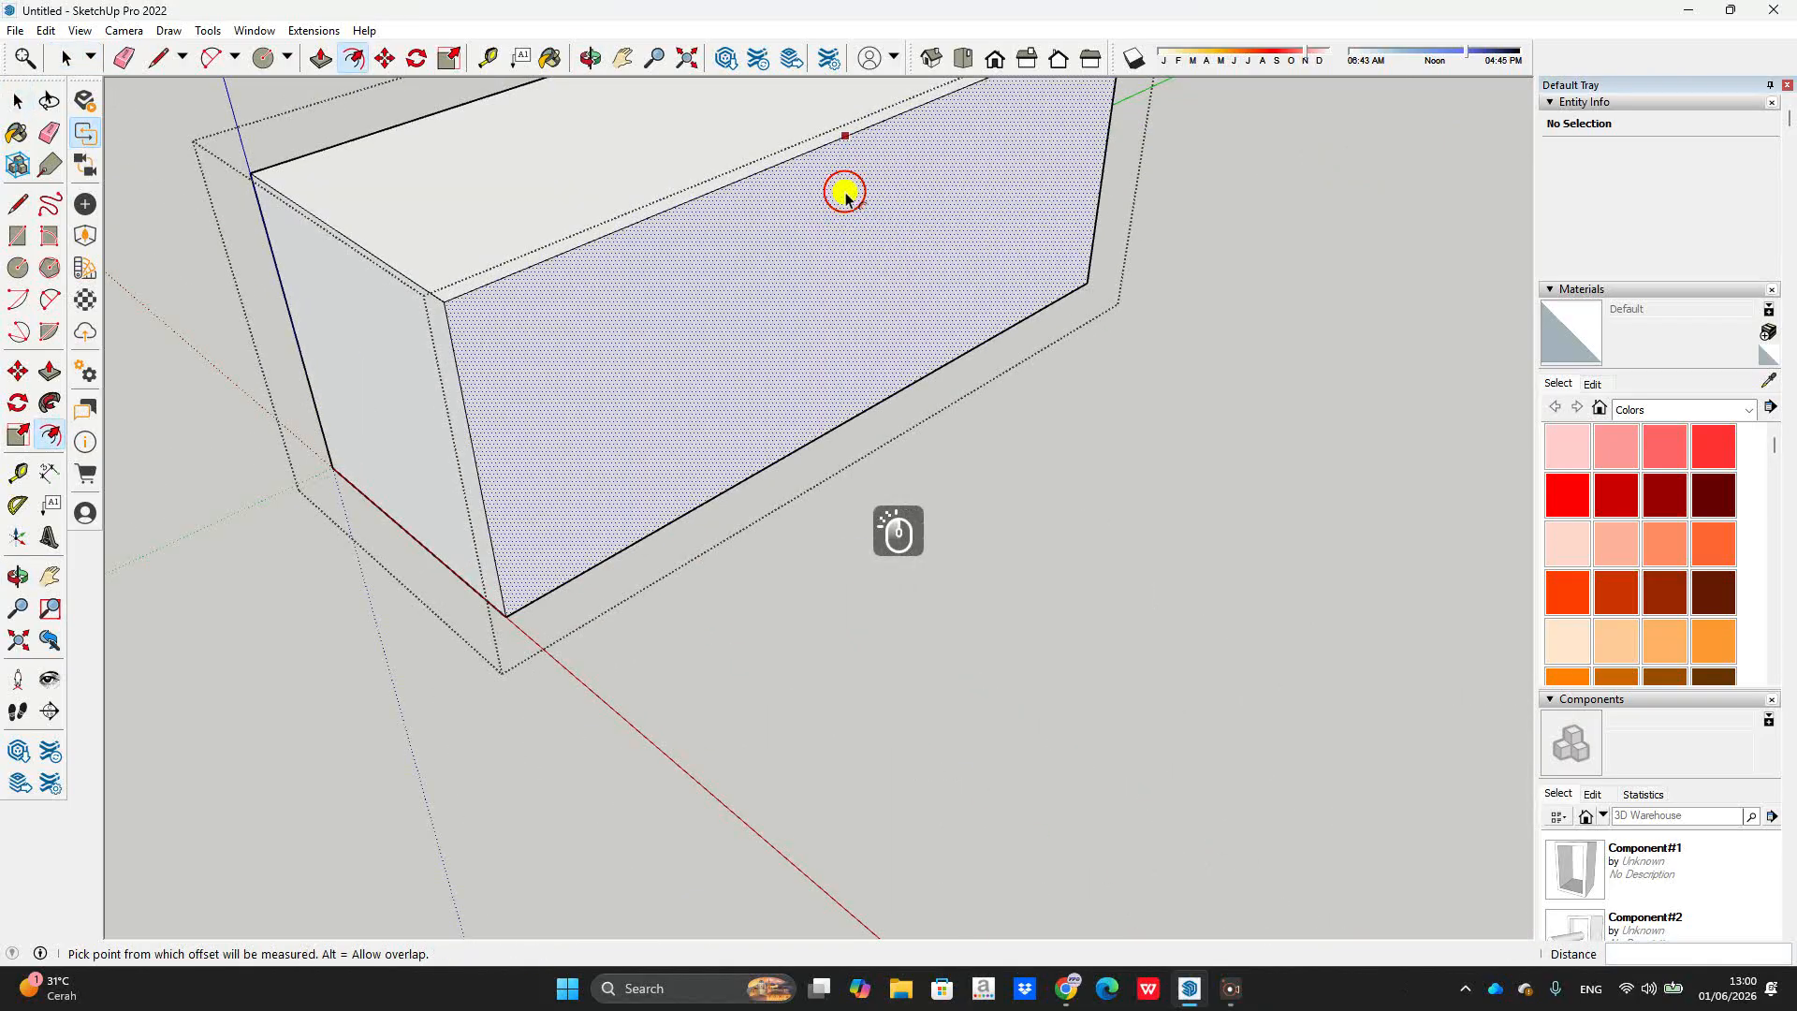
{"action": "left_click", "coordinate": [845, 140]}
{"action": "left_click", "coordinate": [845, 175]}
{"action": "key", "text": "p"}
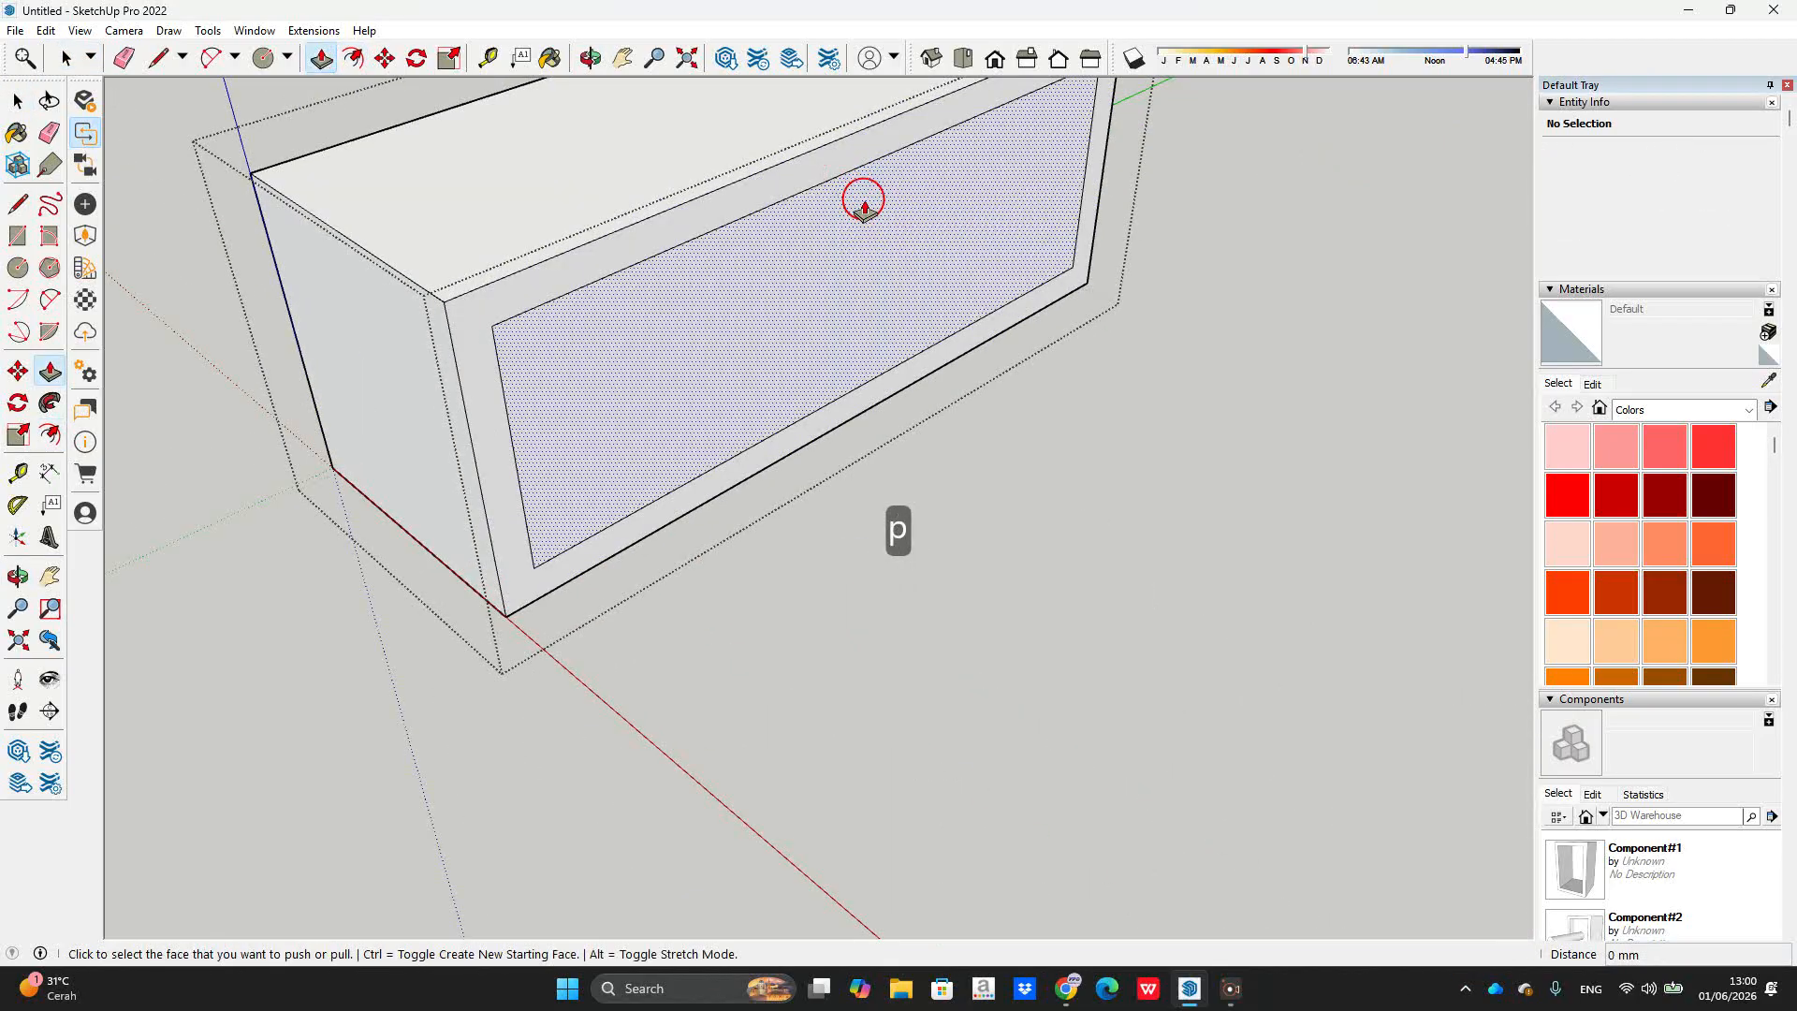
{"action": "left_click", "coordinate": [857, 191]}
{"action": "left_click", "coordinate": [959, 264]}
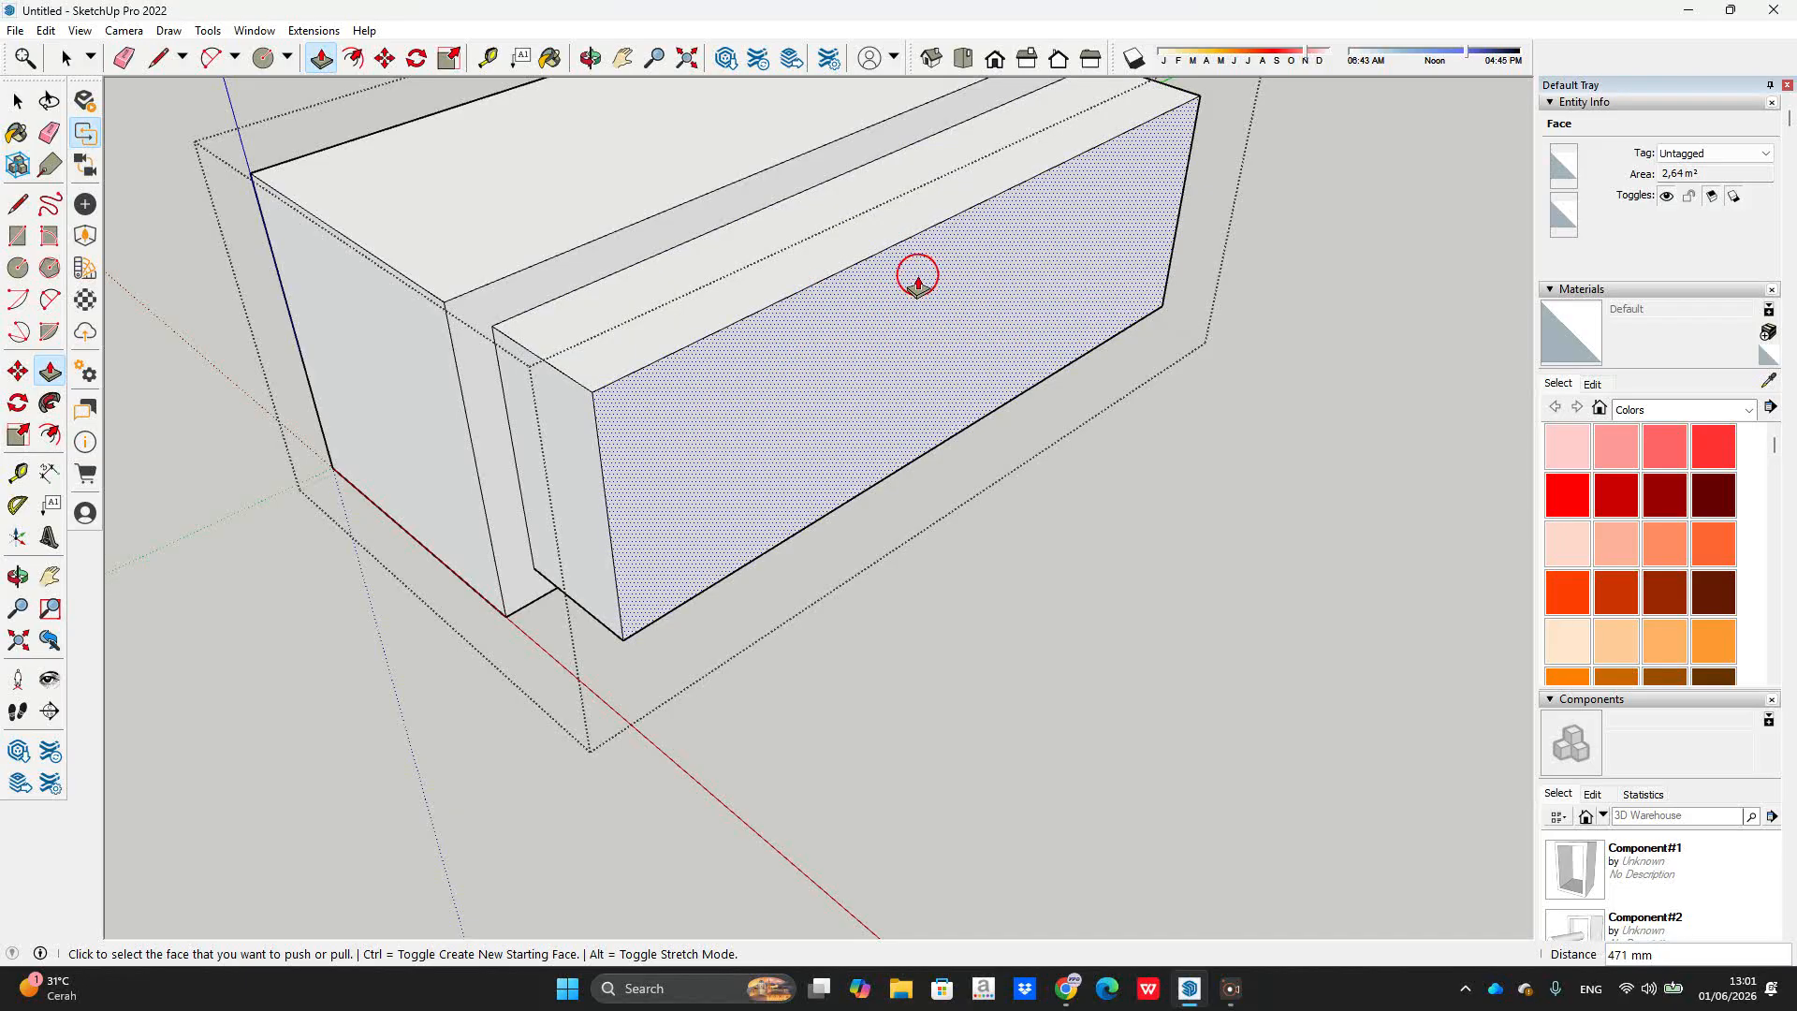
Step: Draw a circle centred on the block's top edge and erase its upper arc, leaving a half-circle
{"action": "key", "text": "c"}
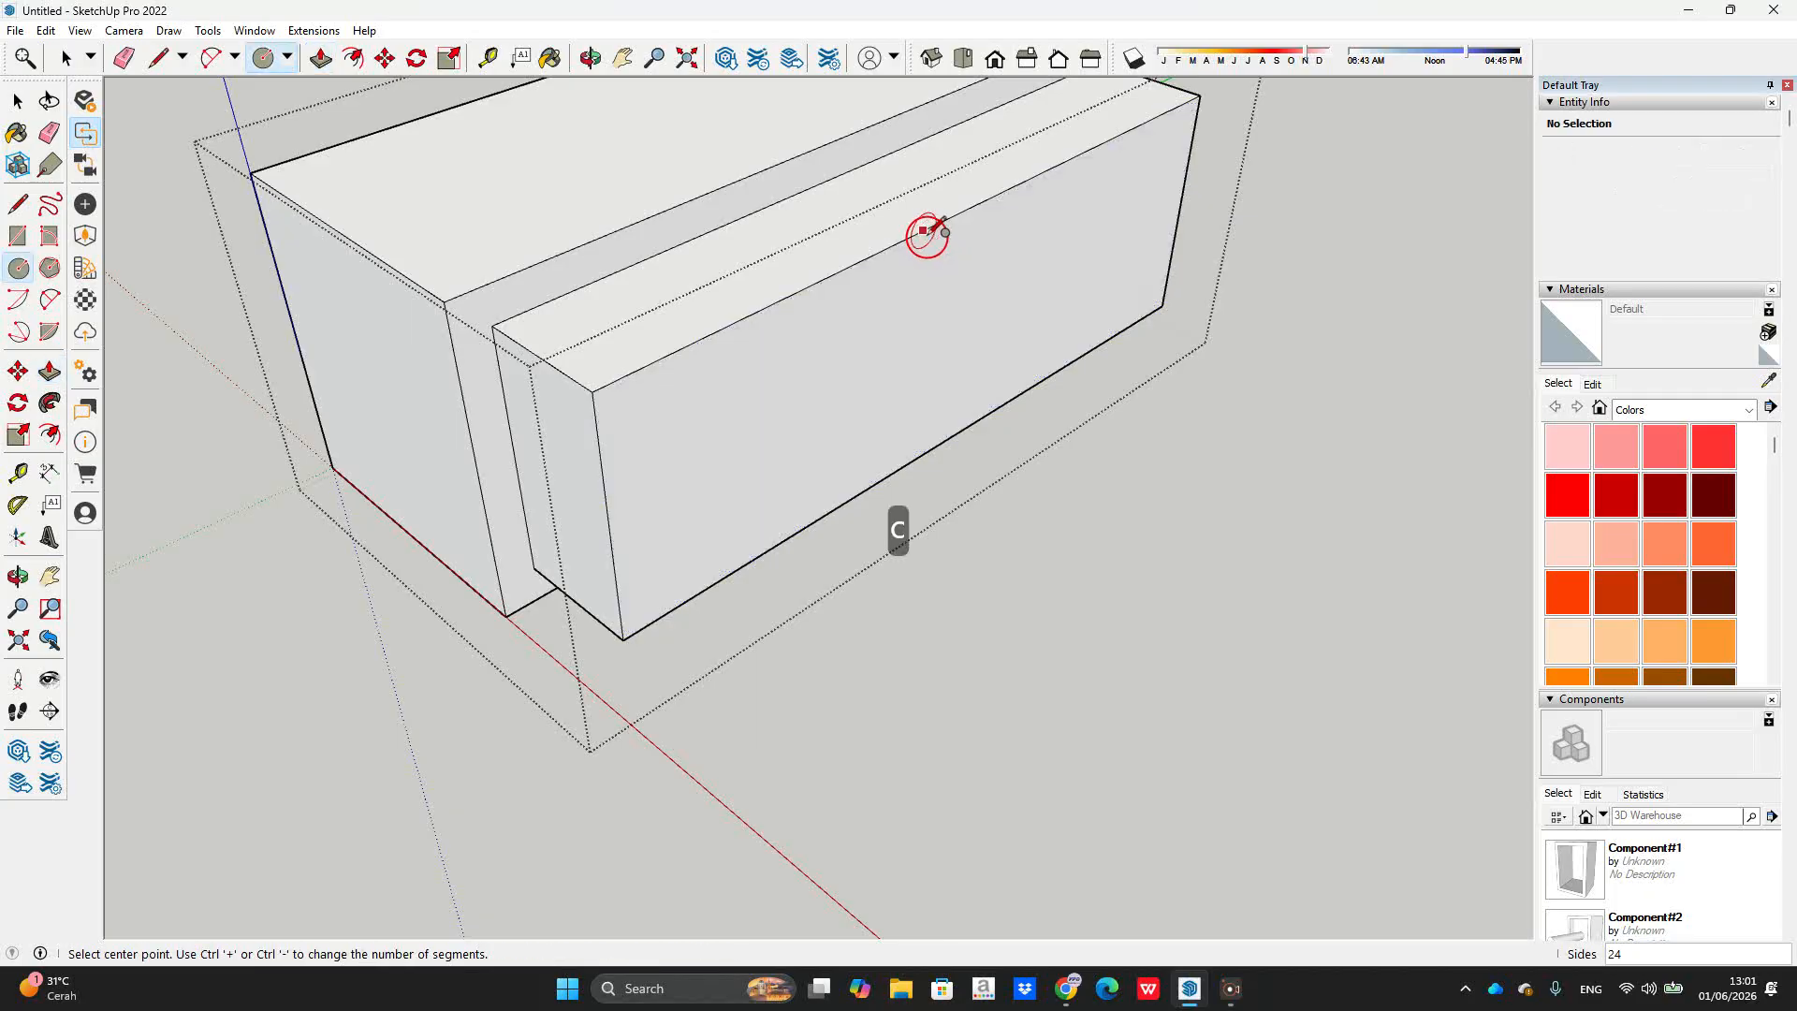
{"action": "left_click", "coordinate": [930, 232]}
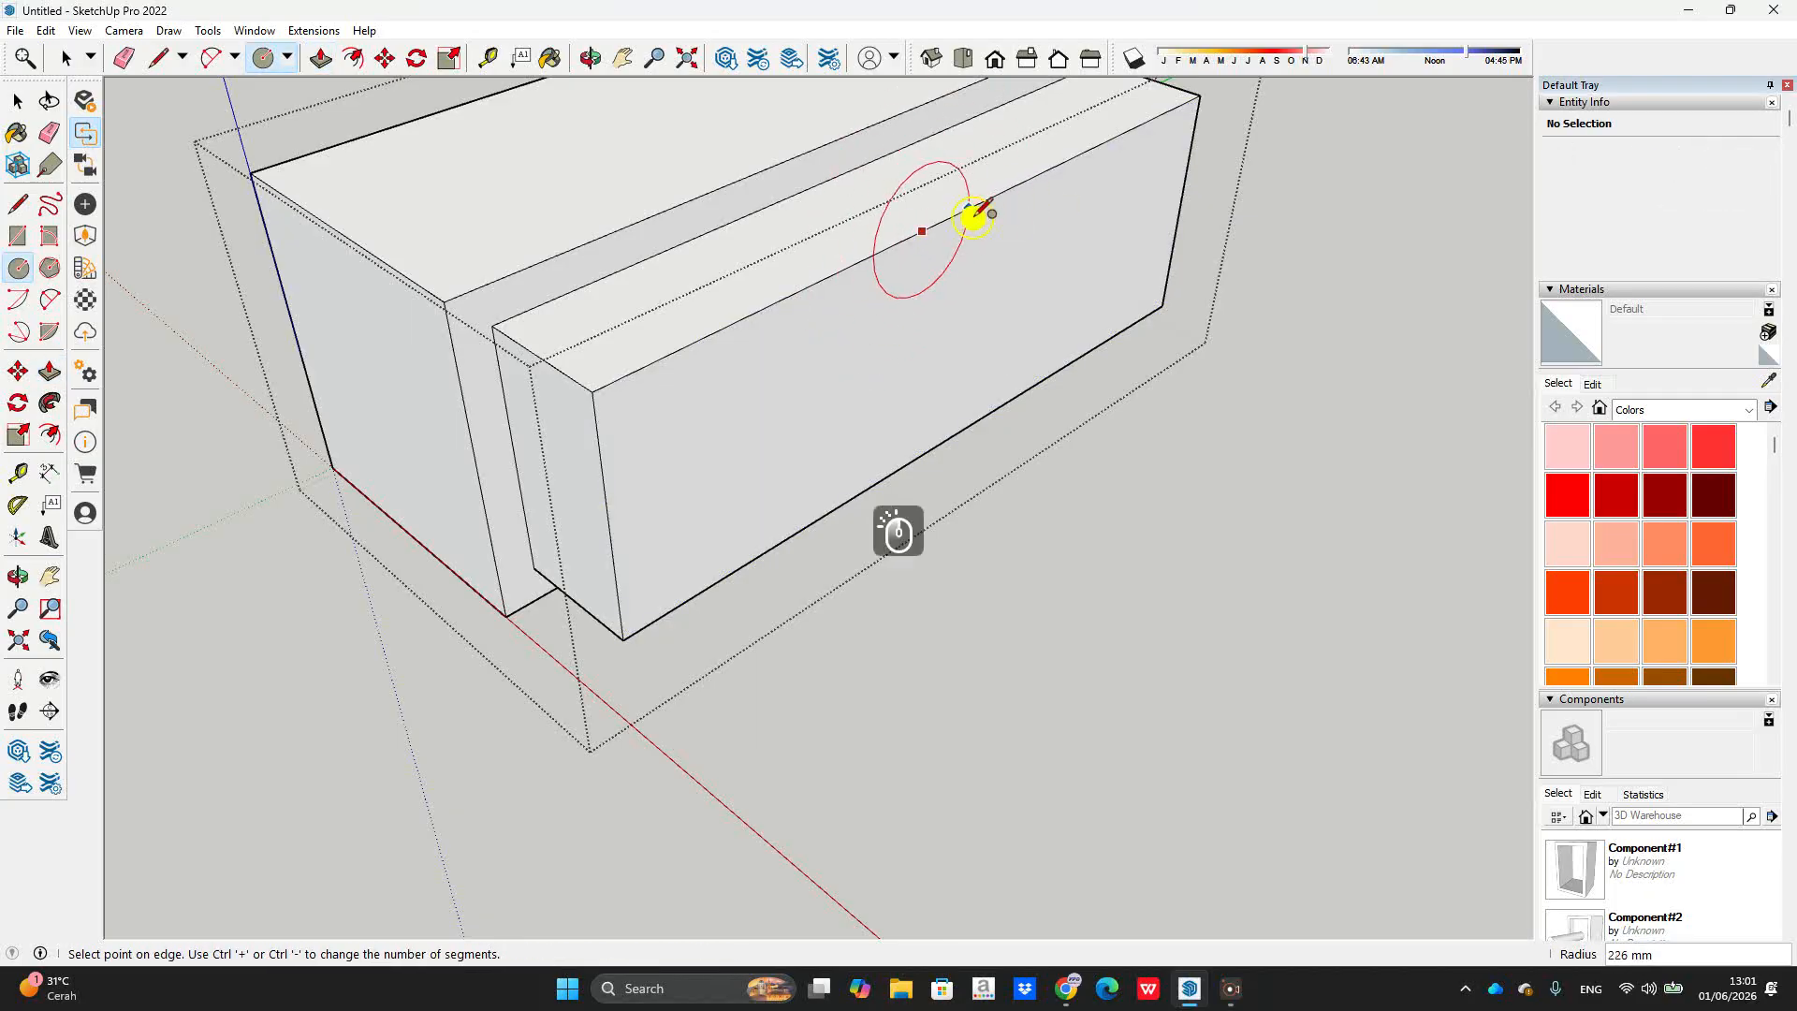
{"action": "left_click", "coordinate": [974, 217]}
{"action": "key", "text": "space"}
{"action": "key", "text": "e"}
{"action": "left_click", "coordinate": [955, 176]}
{"action": "key", "text": "space"}
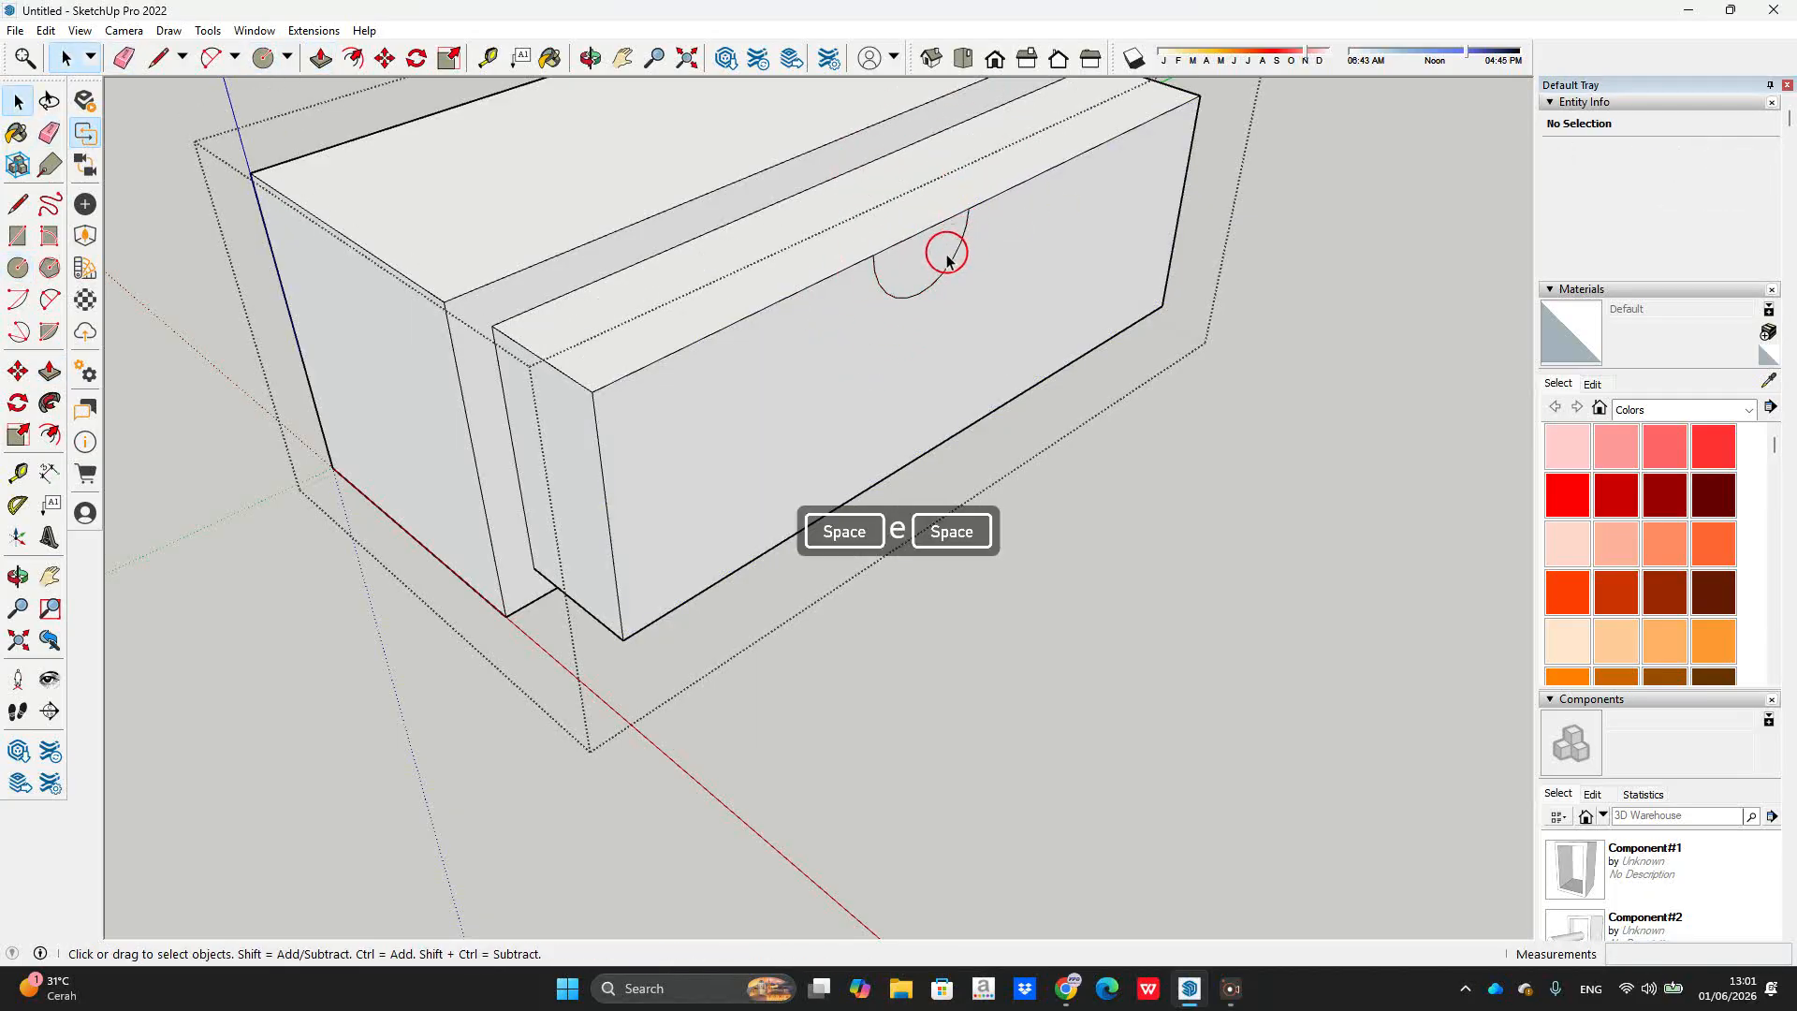
Step: Push the half-circle face into the block to cut the semicircular groove
{"action": "key", "text": "p"}
{"action": "left_click", "coordinate": [936, 249]}
{"action": "left_click", "coordinate": [915, 134]}
{"action": "key", "text": "Escape"}
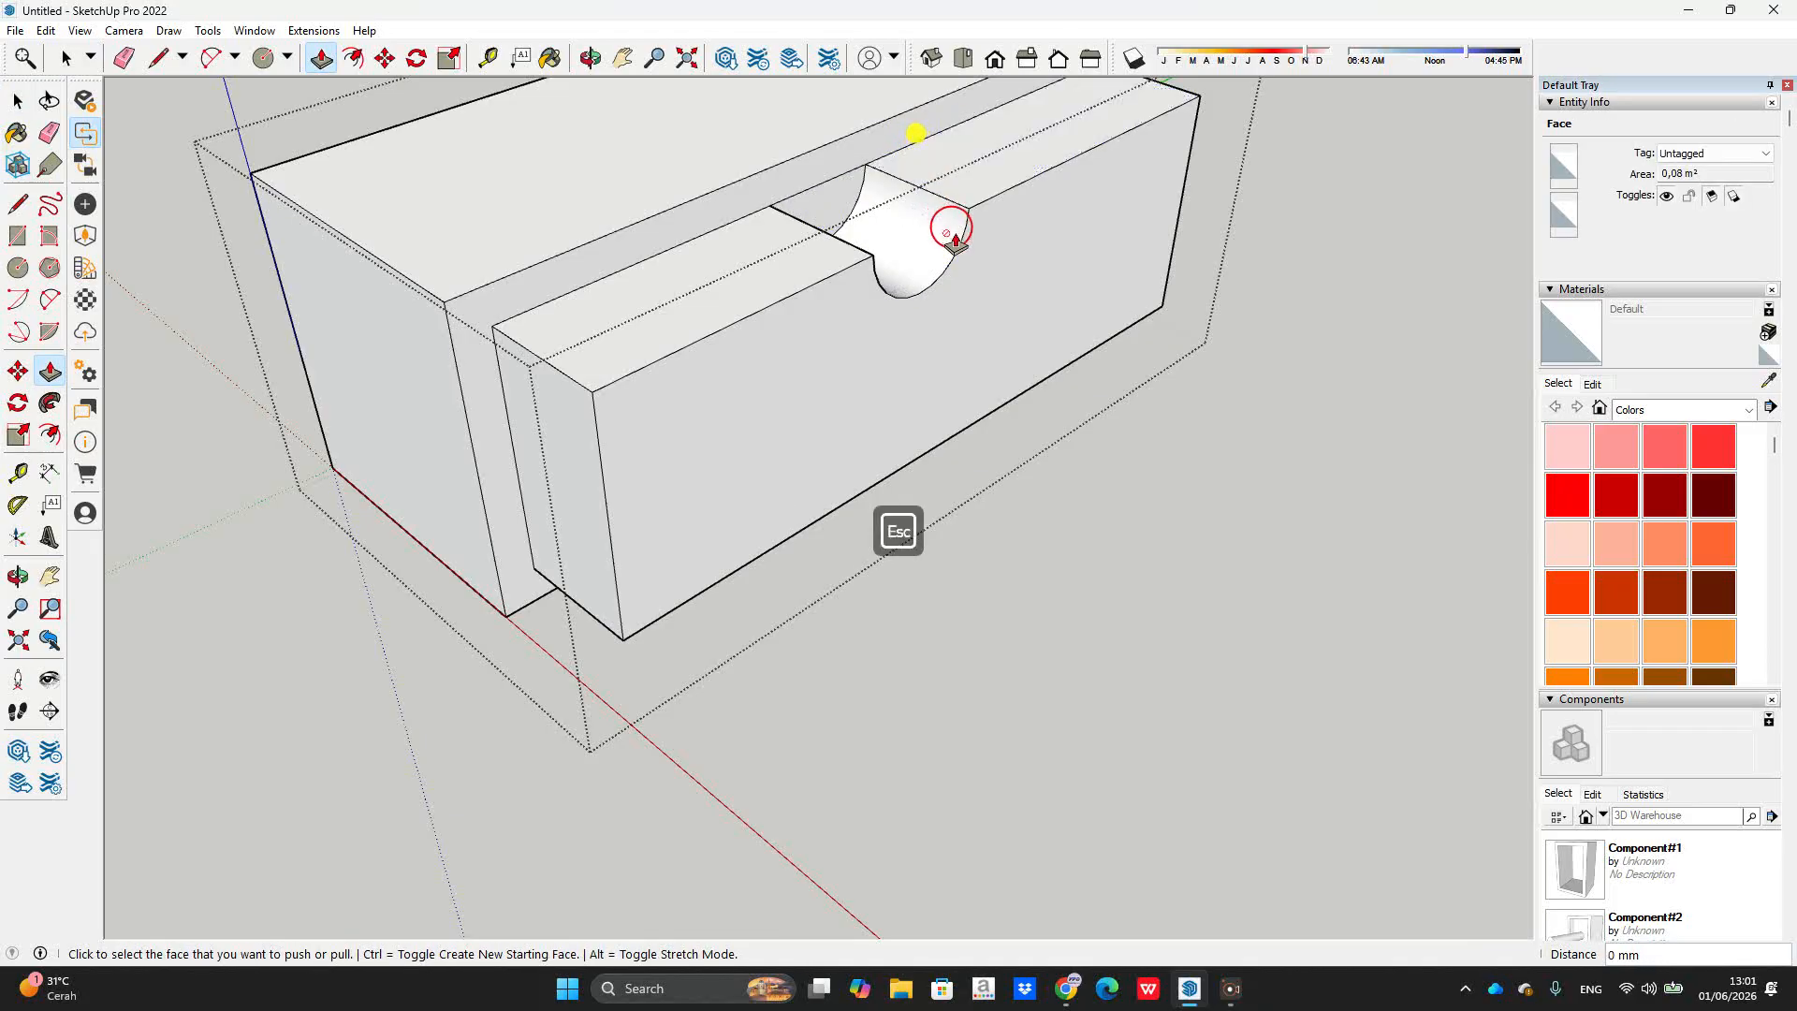
Step: Show the full model again, exit the big box group, and orbit to view the notch
{"action": "key", "text": "grave"}
{"action": "key", "text": "space"}
{"action": "key", "text": "Escape"}
{"action": "key", "text": "Escape"}
{"action": "scroll", "coordinate": [989, 300], "scroll_direction": "down", "scroll_amount": 3}
{"action": "middle_click_drag", "start_coordinate": [1024, 317], "coordinate": [1301, 117]}
{"action": "scroll", "coordinate": [1009, 312], "scroll_direction": "down", "scroll_amount": 3}
{"action": "middle_click_drag", "start_coordinate": [1014, 327], "coordinate": [927, 402]}
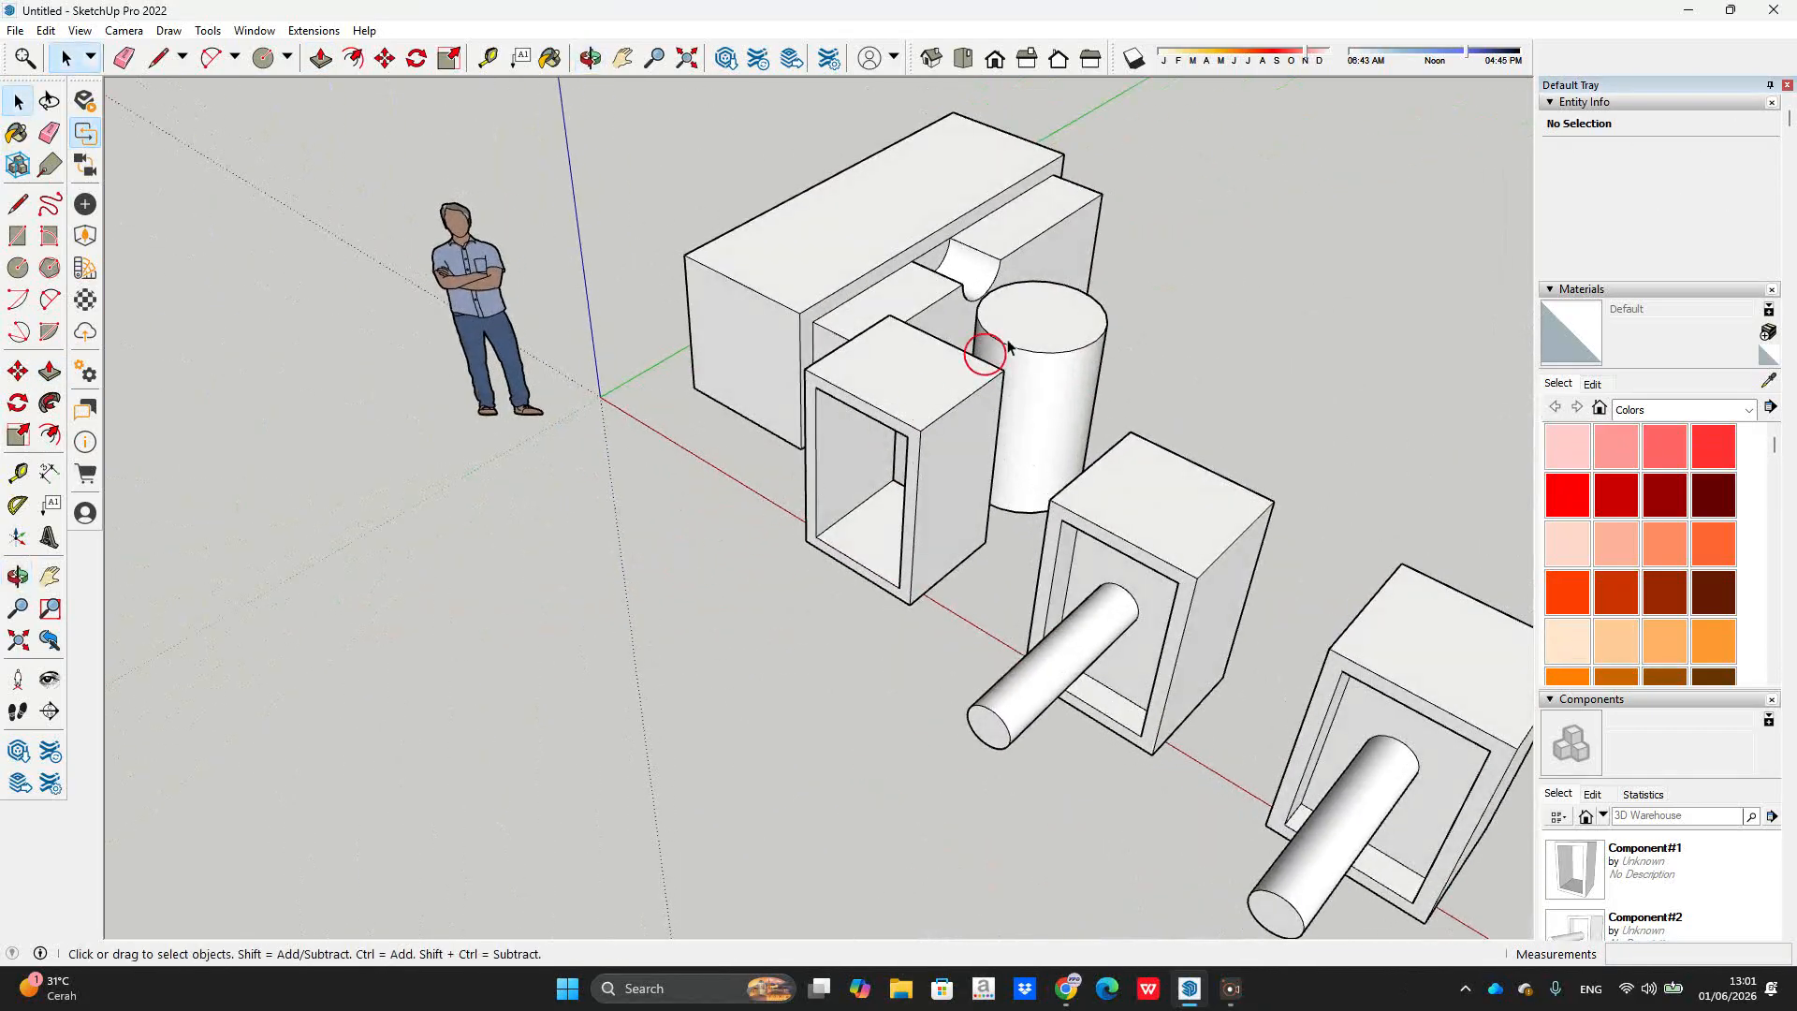
{"action": "scroll", "coordinate": [1039, 309], "scroll_direction": "up", "scroll_amount": 4}
{"action": "left_click", "coordinate": [917, 293]}
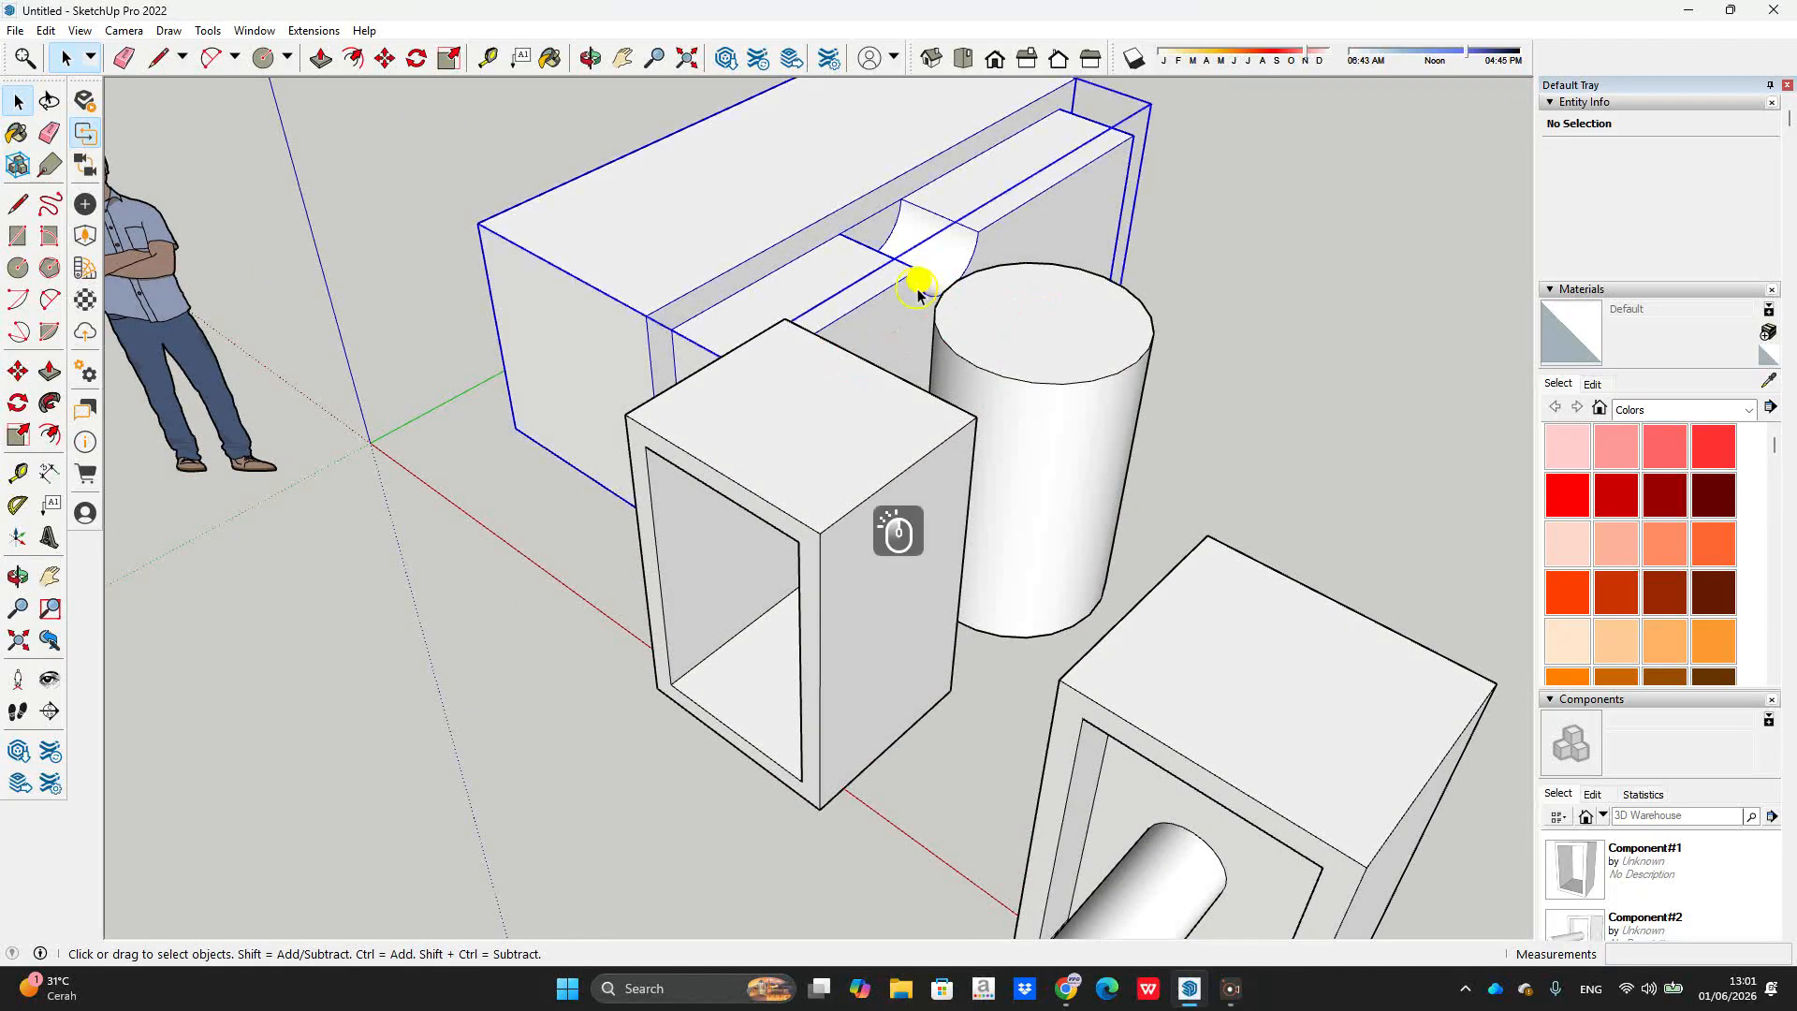
{"action": "triple_click", "coordinate": [917, 293]}
{"action": "key", "text": "grave"}
{"action": "key", "text": "grave"}
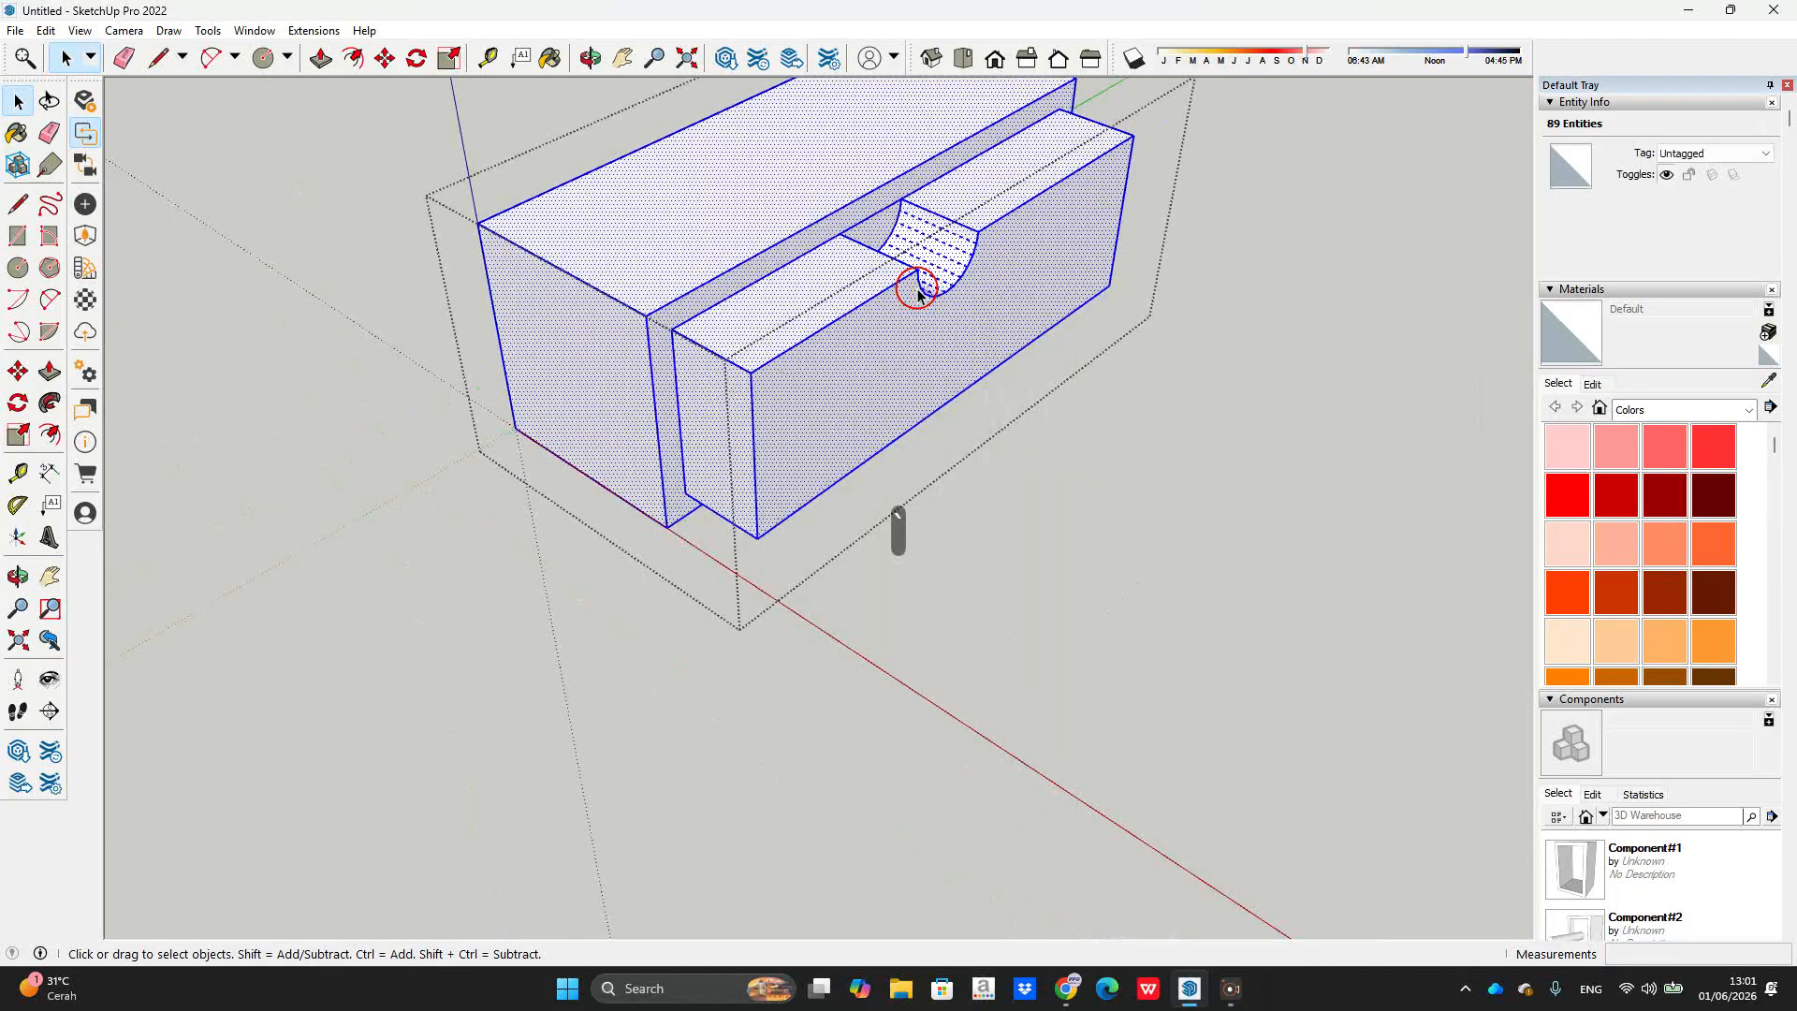
{"action": "scroll", "coordinate": [1035, 337], "scroll_direction": "down", "scroll_amount": 6}
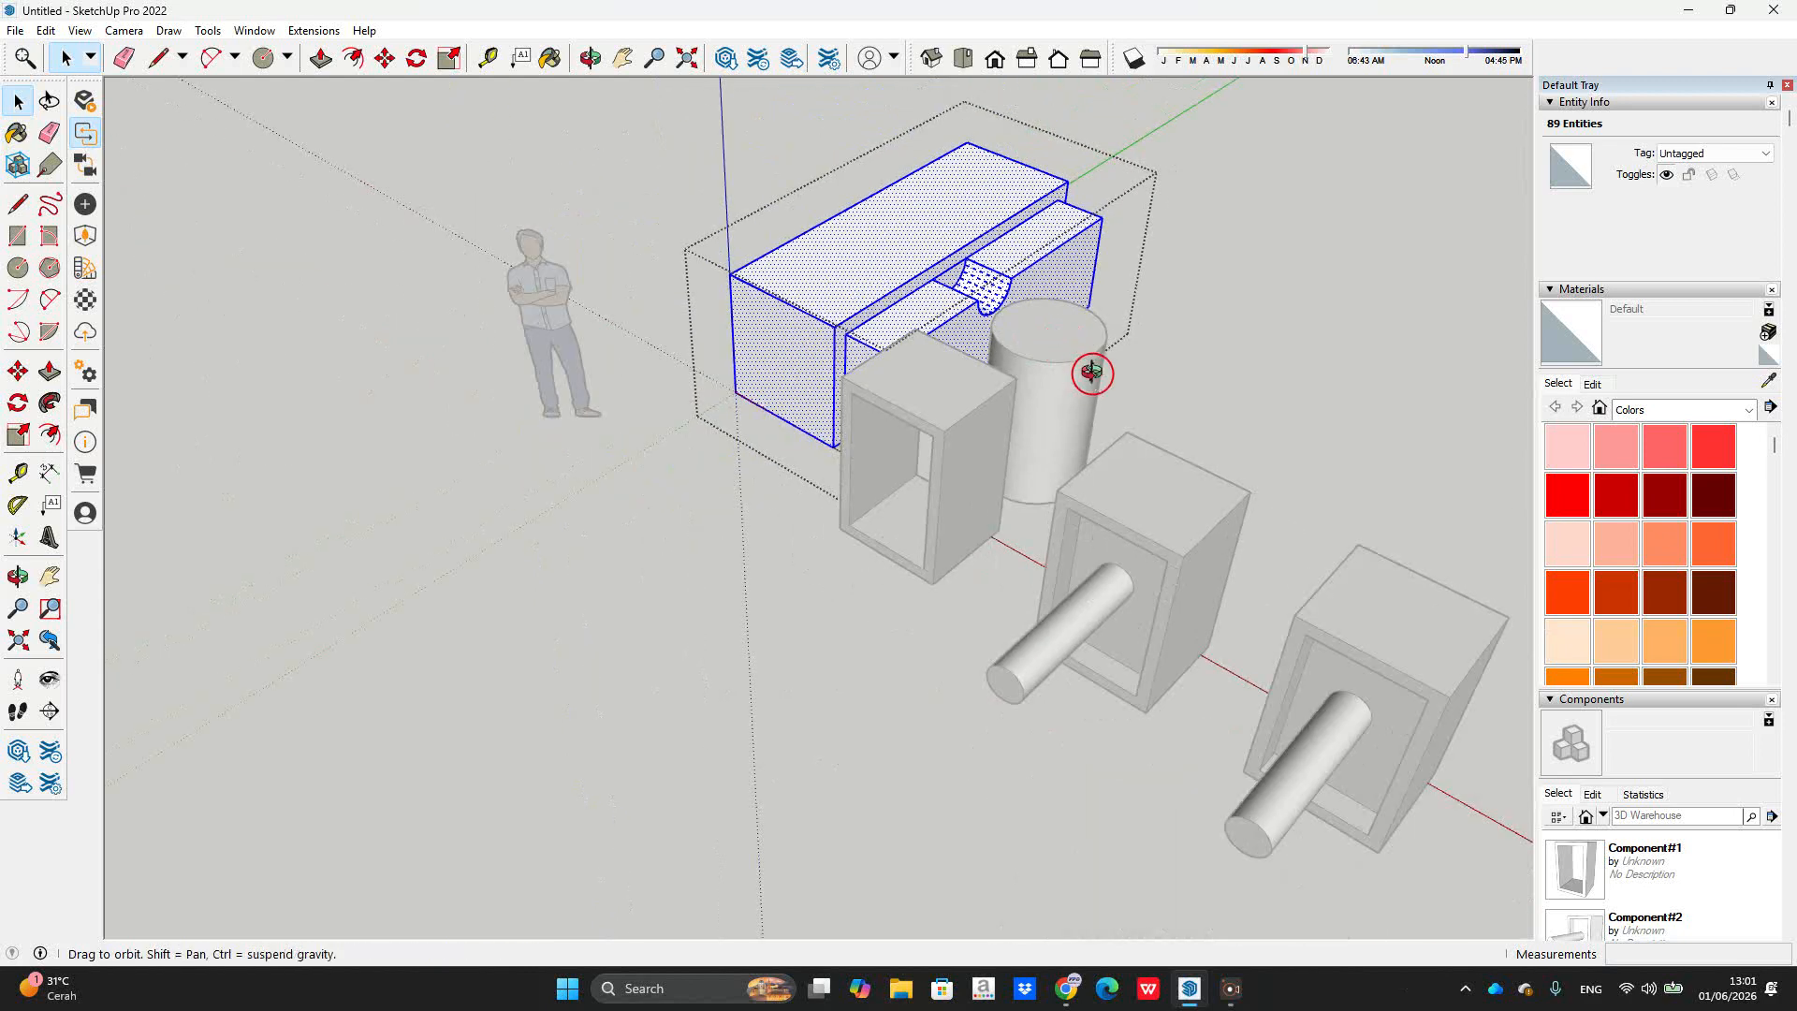
{"action": "key", "text": "grave"}
{"action": "key", "text": "grave"}
{"action": "key", "text": "Escape"}
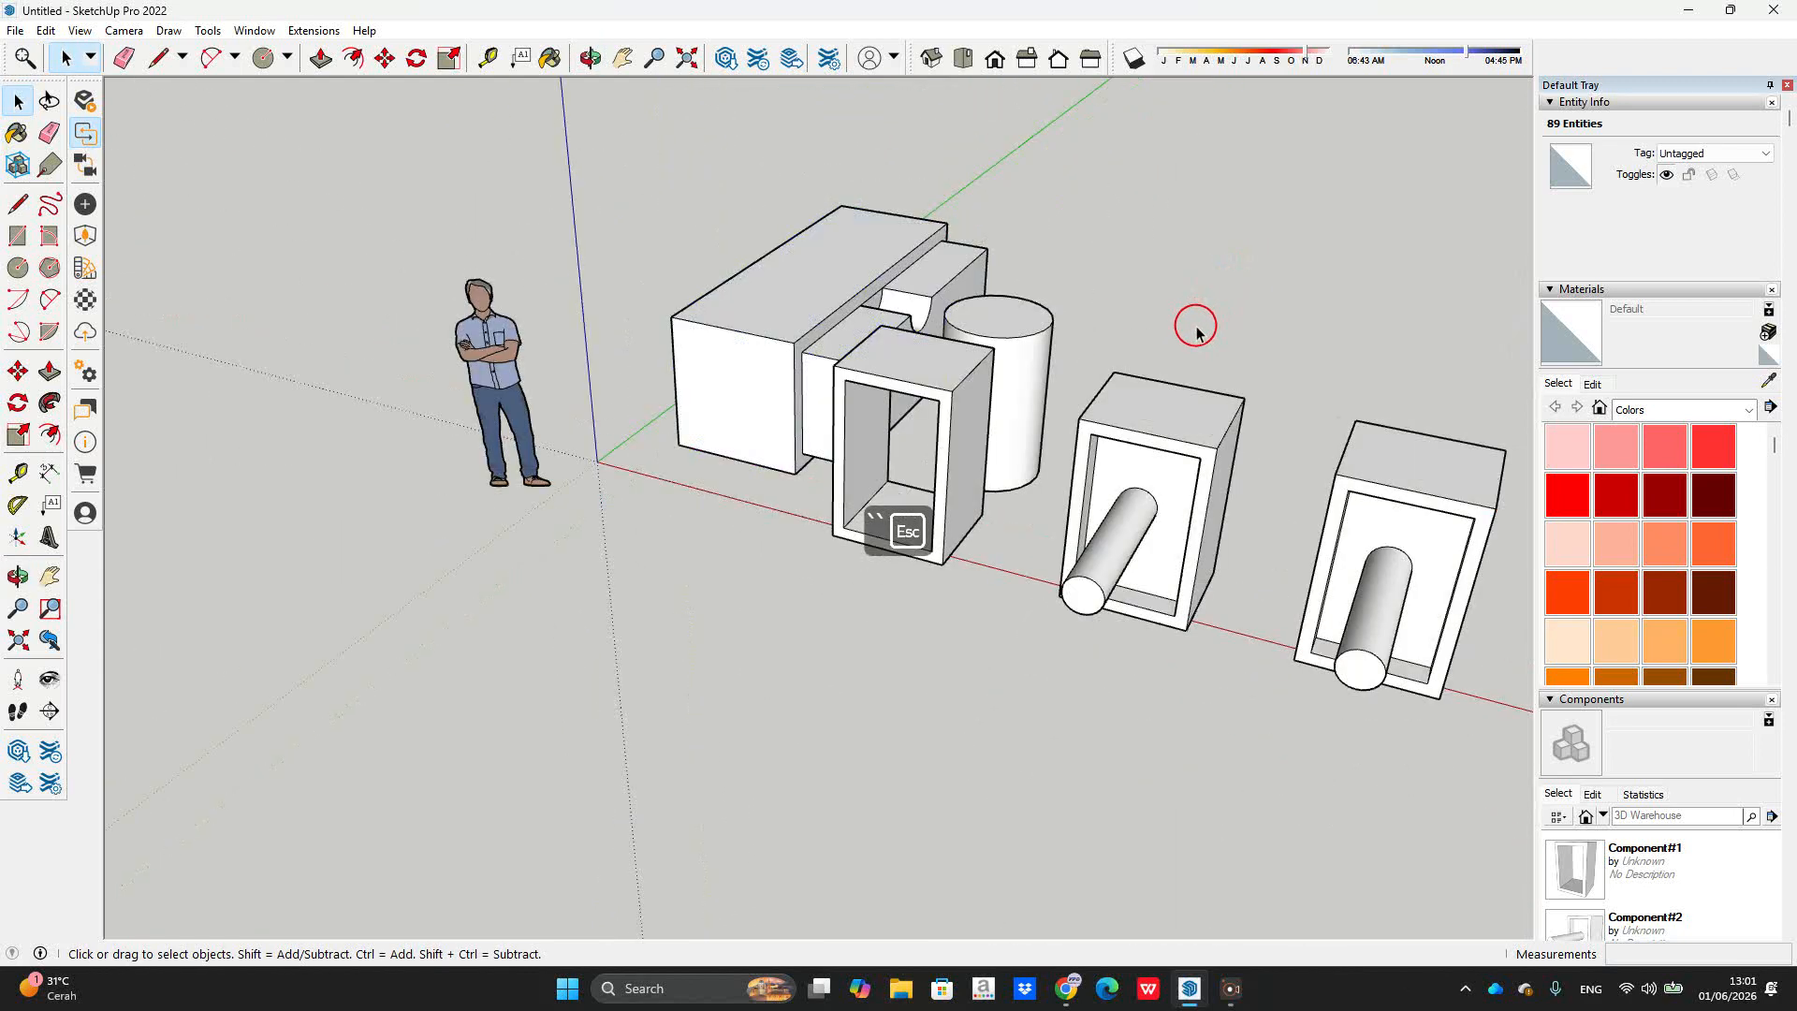
{"action": "scroll", "coordinate": [1140, 347], "scroll_direction": "down", "scroll_amount": 3}
{"action": "scroll", "coordinate": [1412, 471], "scroll_direction": "up", "scroll_amount": 2}
{"action": "scroll", "coordinate": [1412, 471], "scroll_direction": "up", "scroll_amount": 1}
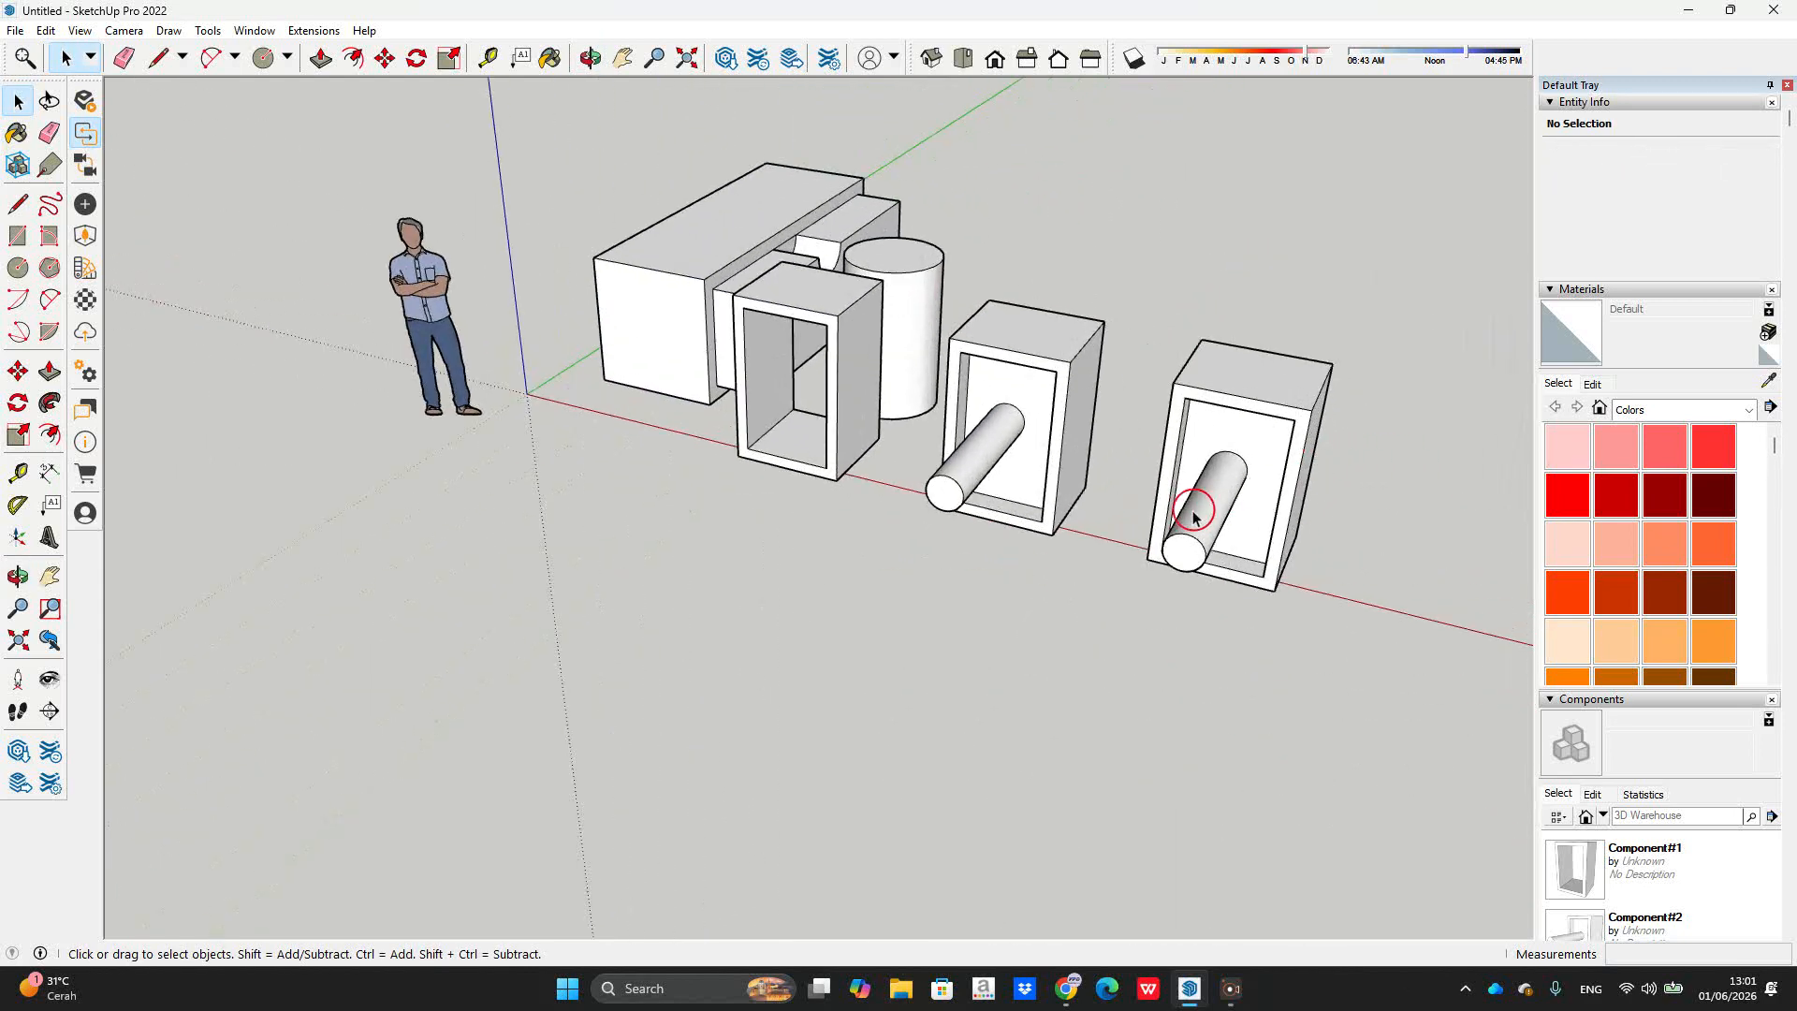
{"action": "middle_click_drag", "start_coordinate": [1184, 508], "coordinate": [1034, 466]}
{"action": "scroll", "coordinate": [1118, 471], "scroll_direction": "up", "scroll_amount": 2}
{"action": "scroll", "coordinate": [1035, 474], "scroll_direction": "down", "scroll_amount": 3}
{"action": "scroll", "coordinate": [1036, 458], "scroll_direction": "up", "scroll_amount": 3}
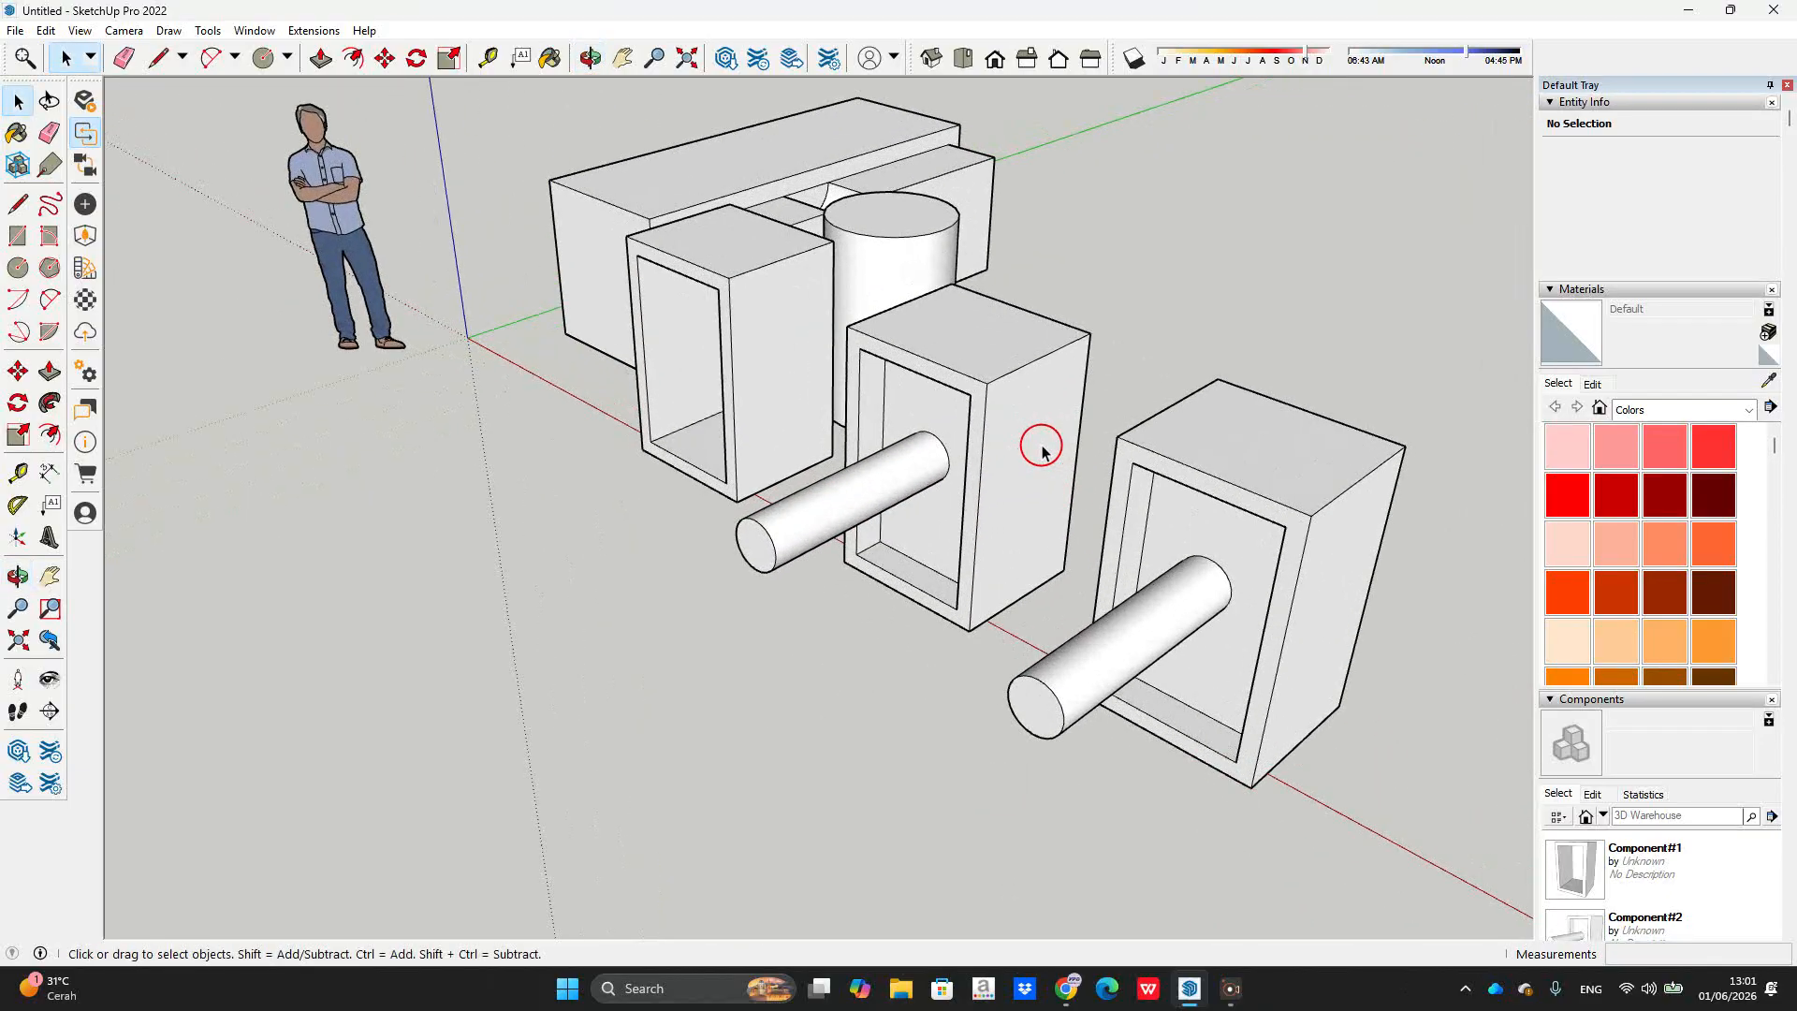
{"action": "scroll", "coordinate": [1041, 450], "scroll_direction": "down", "scroll_amount": 3}
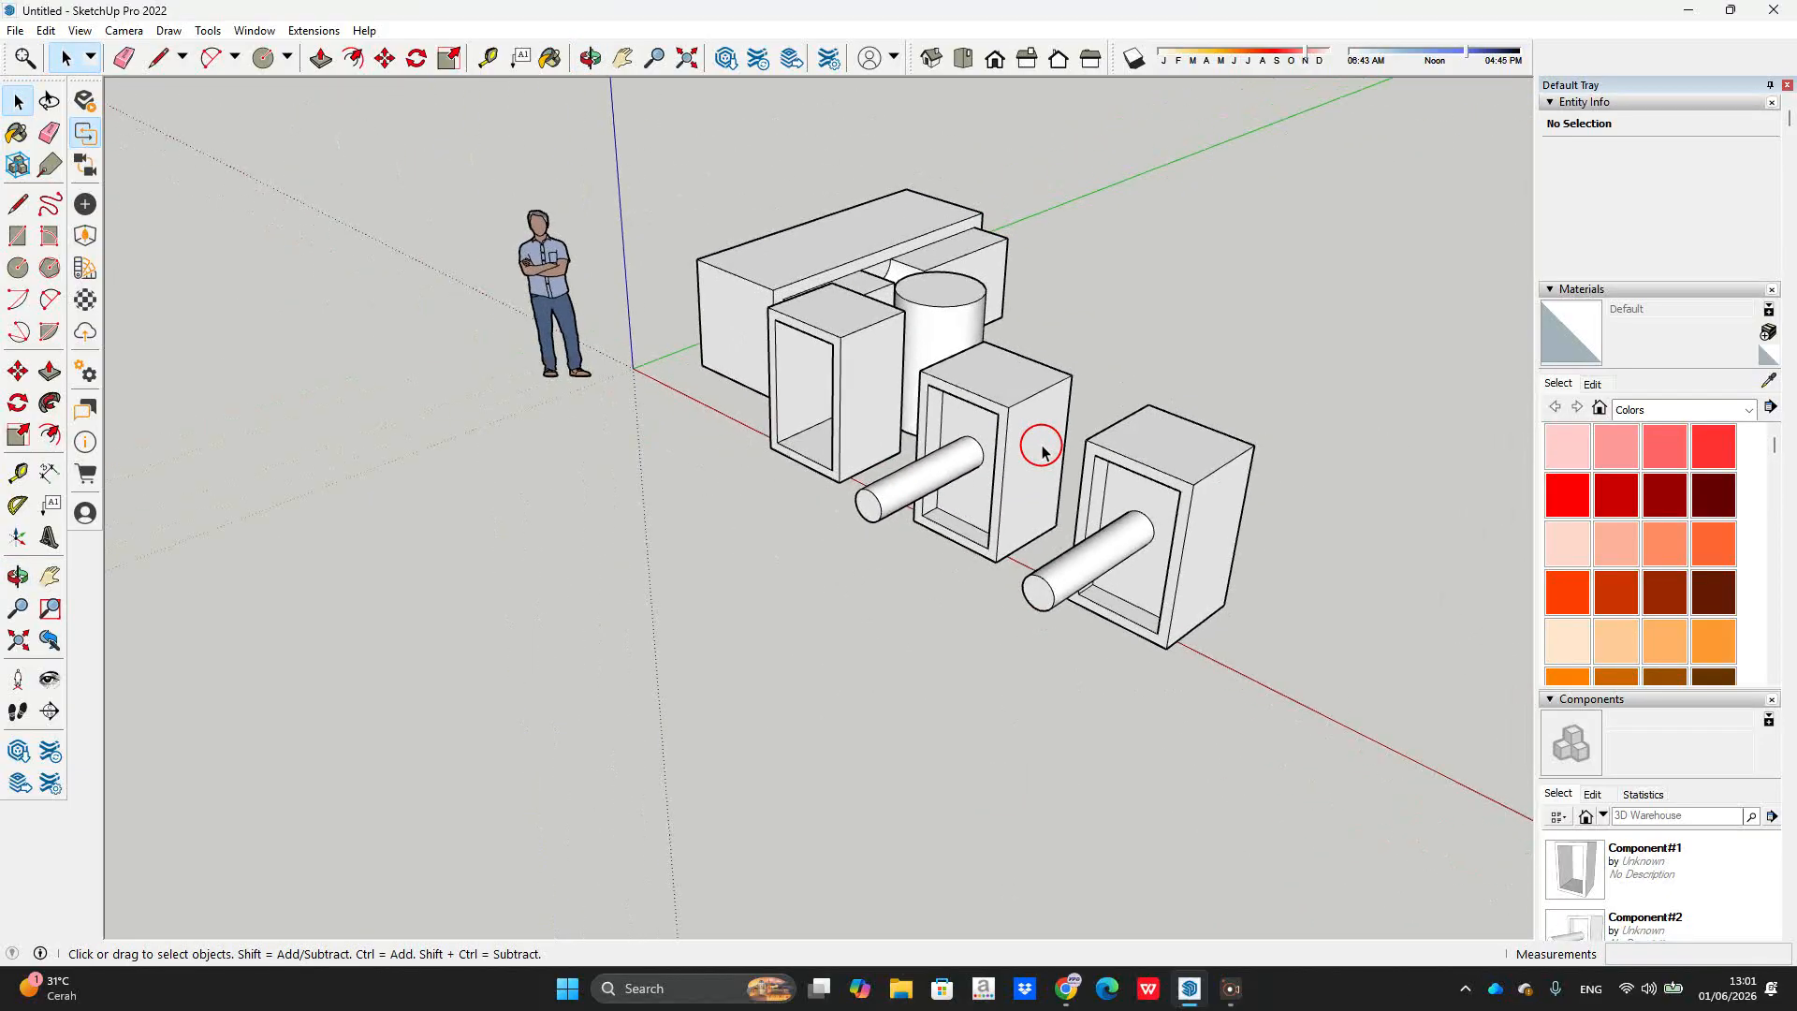
{"action": "scroll", "coordinate": [1165, 393], "scroll_direction": "up", "scroll_amount": 2}
{"action": "middle_click_drag", "start_coordinate": [1182, 398], "coordinate": [1356, 346]}
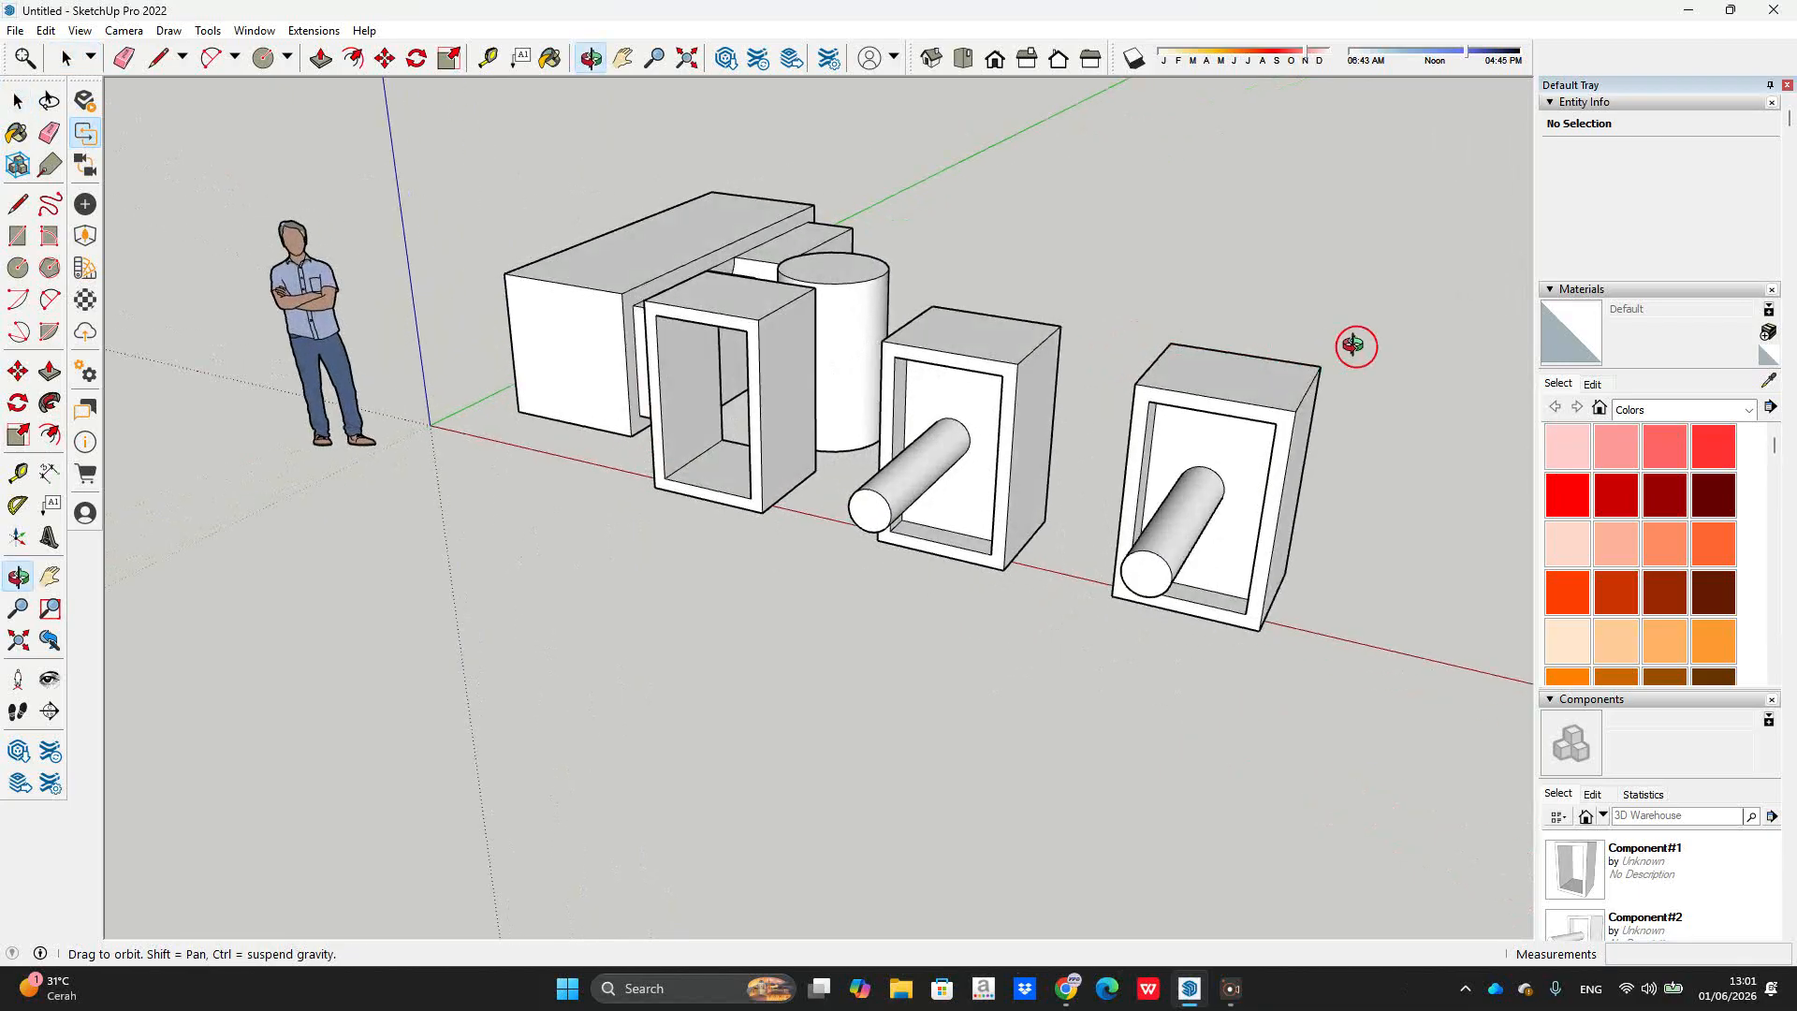
{"action": "middle_click_drag", "start_coordinate": [1128, 355], "coordinate": [1130, 397]}
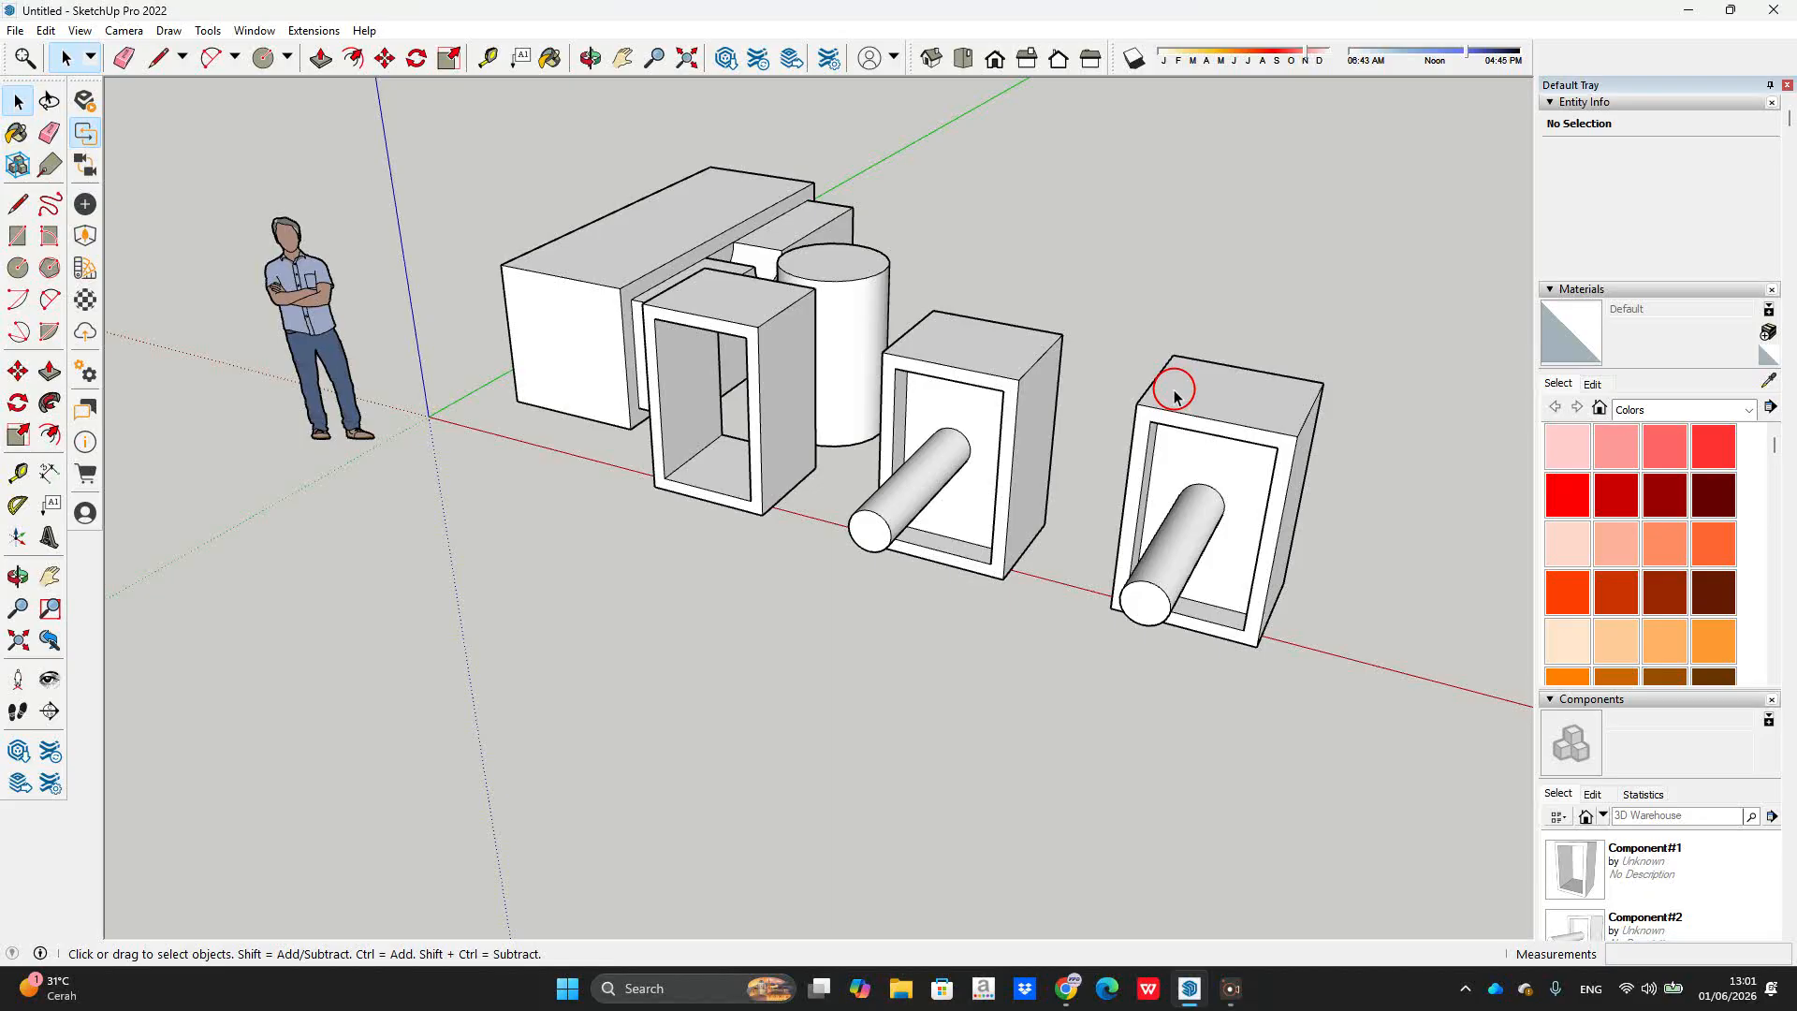
{"action": "scroll", "coordinate": [1175, 395], "scroll_direction": "down", "scroll_amount": 3}
{"action": "middle_click_drag", "start_coordinate": [1168, 389], "coordinate": [1188, 290]}
{"action": "scroll", "coordinate": [1174, 295], "scroll_direction": "up", "scroll_amount": 3}
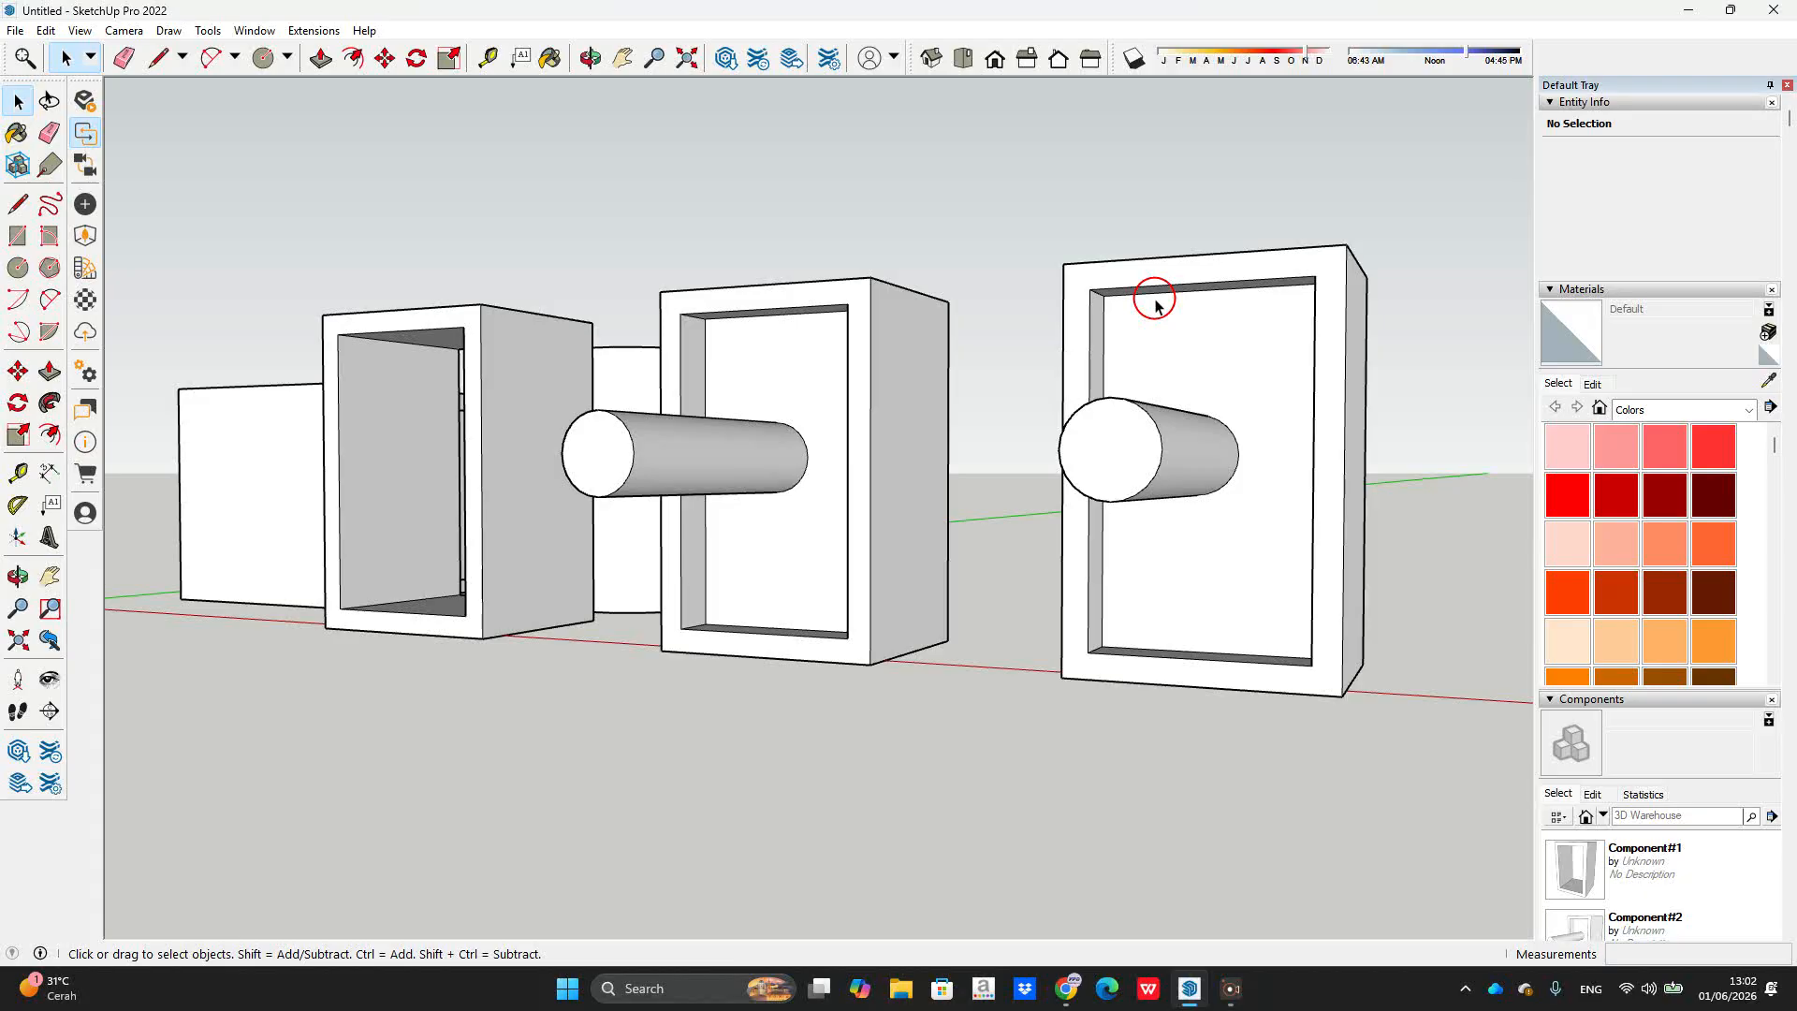
{"action": "scroll", "coordinate": [1217, 318], "scroll_direction": "down", "scroll_amount": 3}
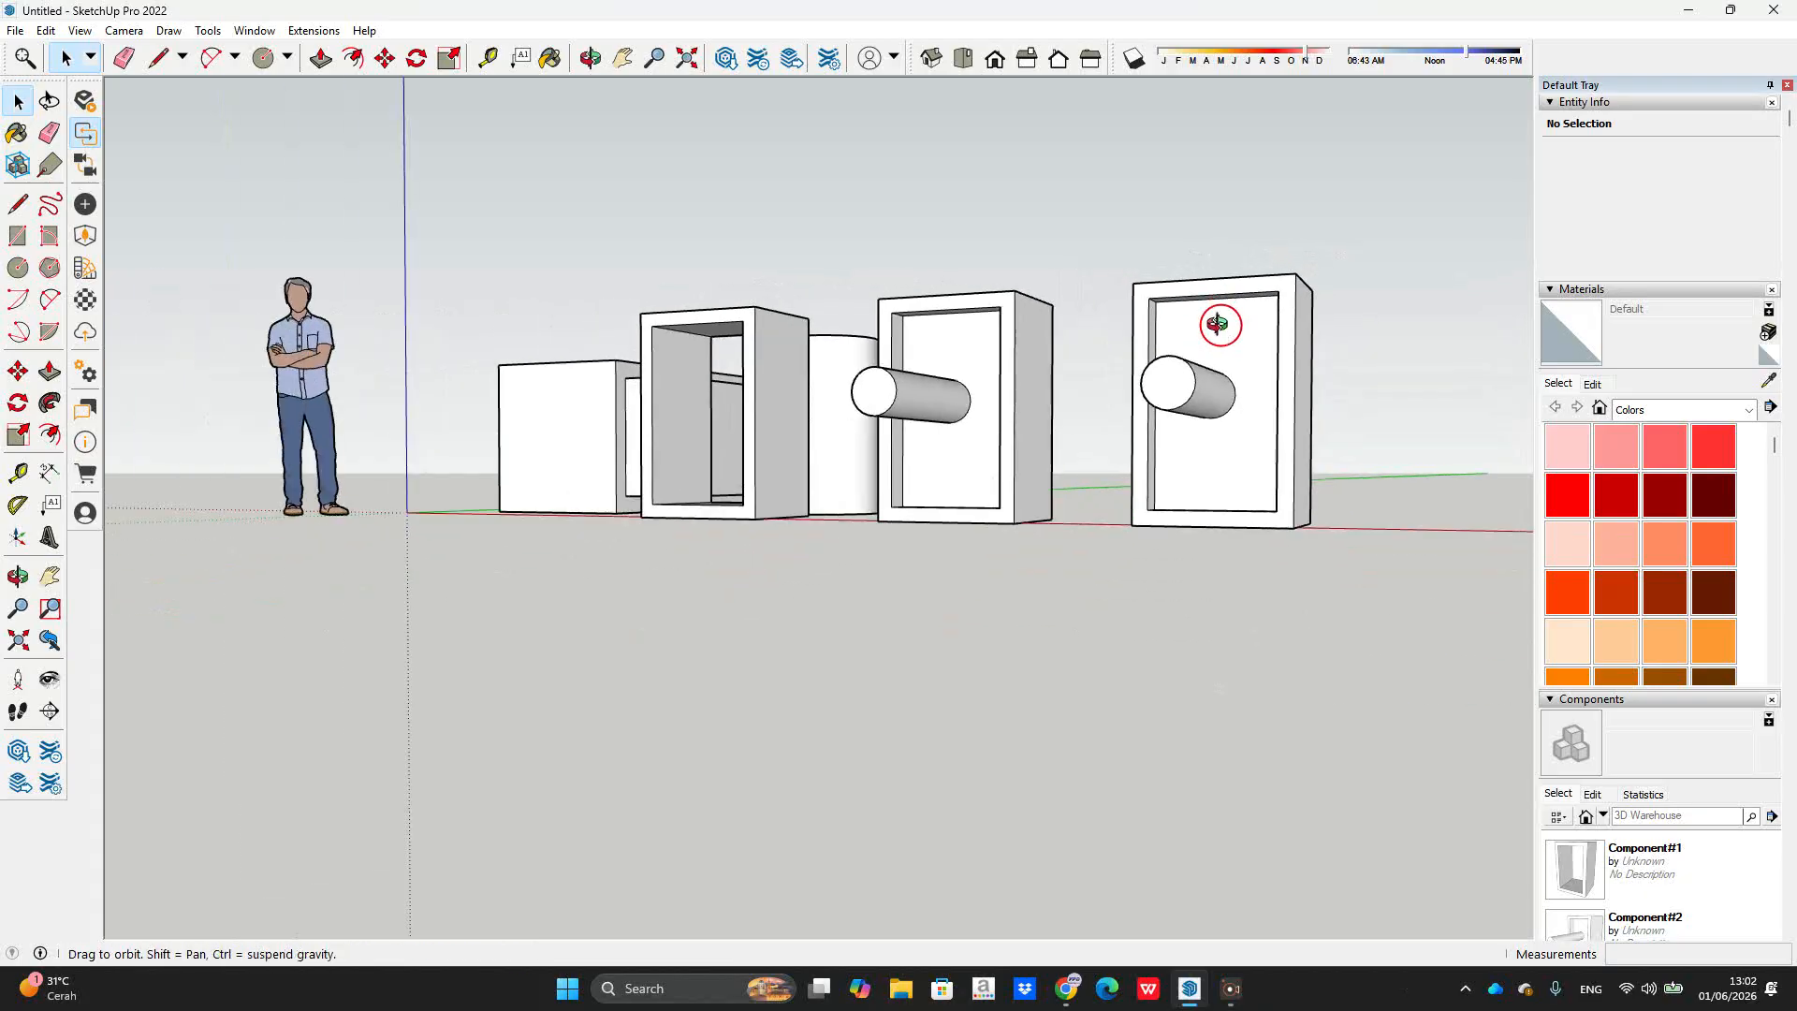
{"action": "middle_click_drag", "start_coordinate": [1222, 333], "coordinate": [1216, 389]}
{"action": "scroll", "coordinate": [1227, 418], "scroll_direction": "up", "scroll_amount": 4}
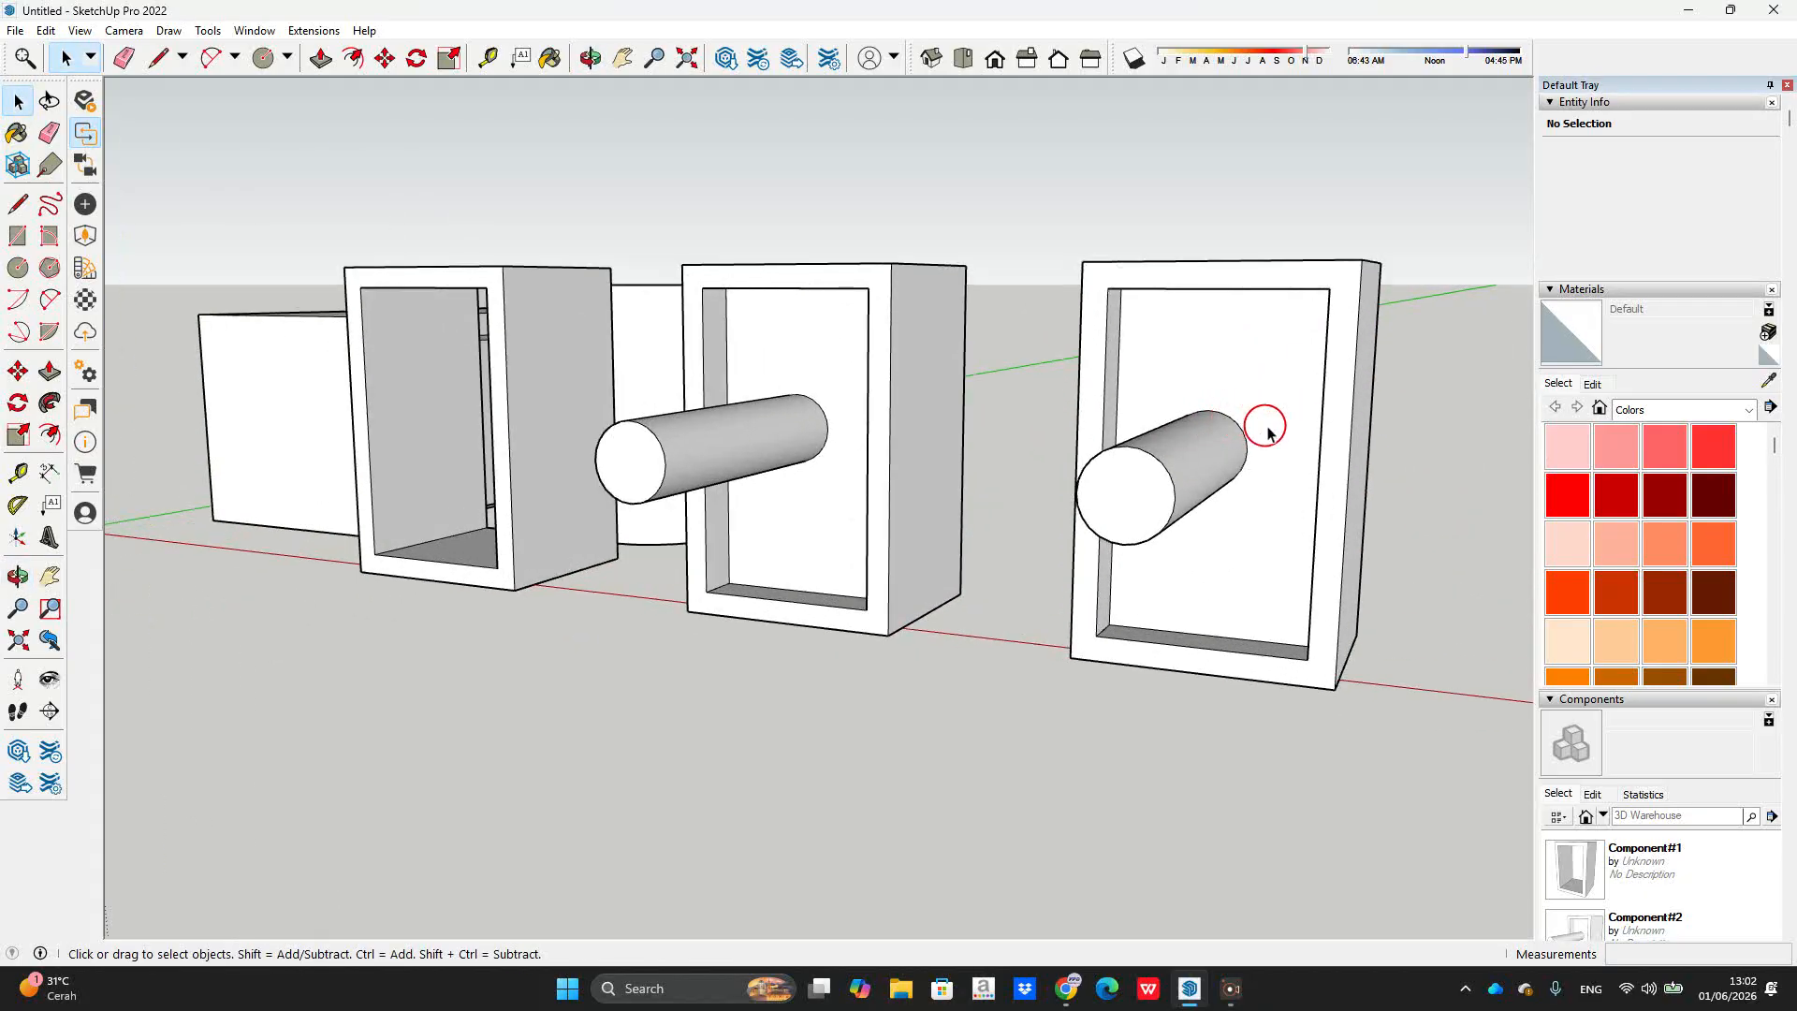